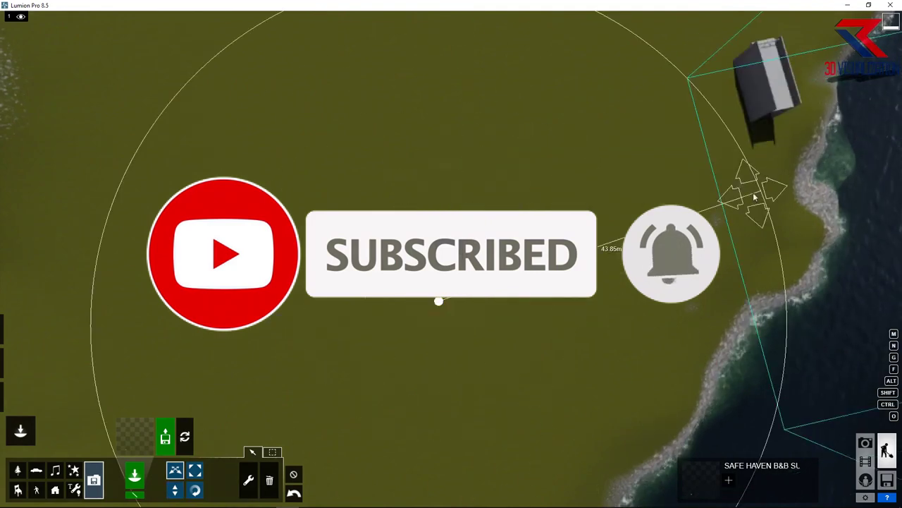
Step: Turn the sun toward the south, raise the house slightly, and move the camera into the living room
{"action": "left_click", "coordinate": [765, 174]}
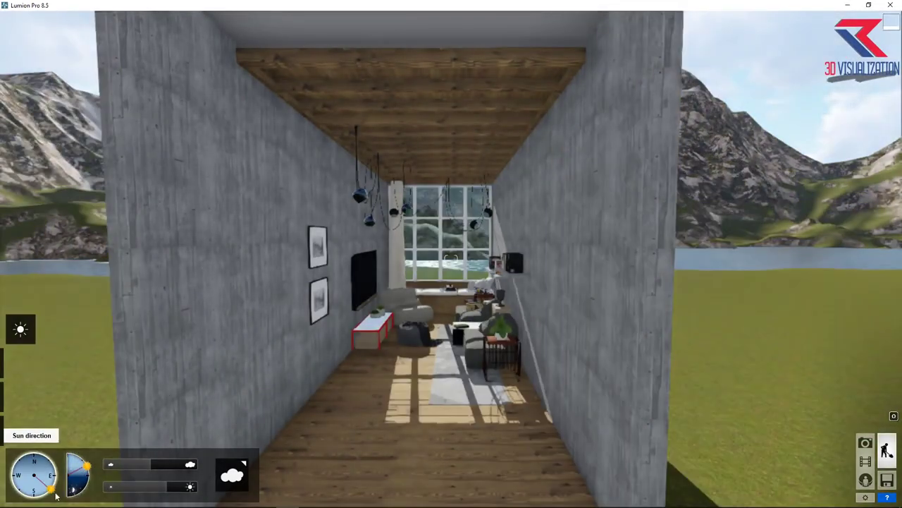
{"action": "left_click_drag", "start_coordinate": [36, 457], "coordinate": [49, 489]}
{"action": "left_click", "coordinate": [20, 395]}
{"action": "left_click", "coordinate": [249, 479]}
{"action": "left_click", "coordinate": [378, 258]}
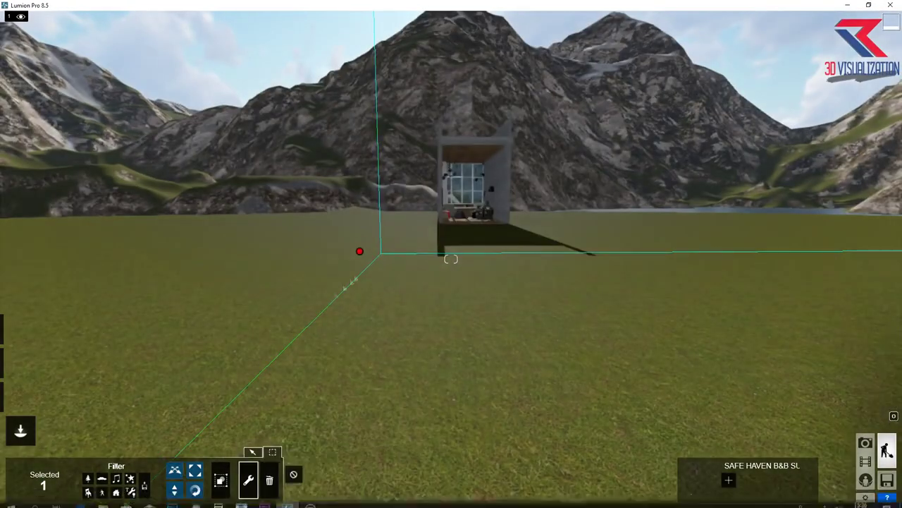
{"action": "left_click", "coordinate": [361, 253]}
{"action": "left_click", "coordinate": [362, 297]}
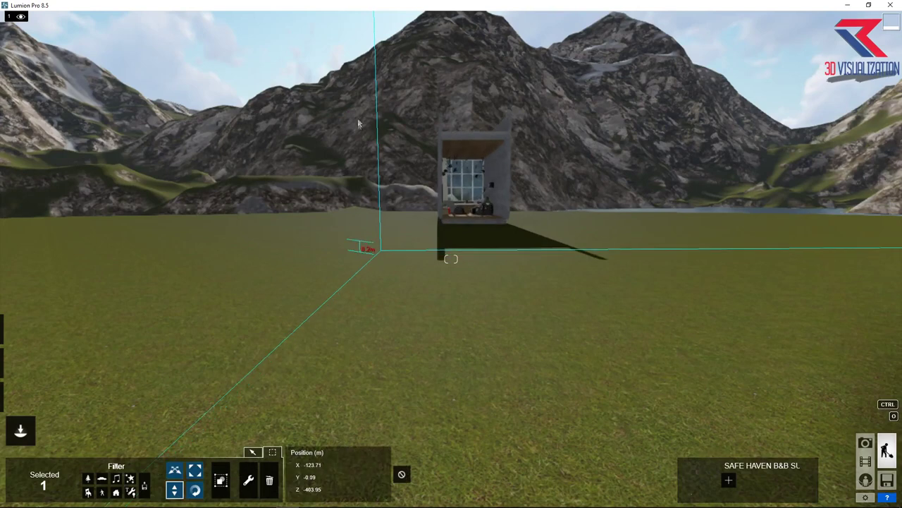
{"action": "left_click_drag", "start_coordinate": [360, 87], "coordinate": [361, 123]}
{"action": "left_click", "coordinate": [438, 256]}
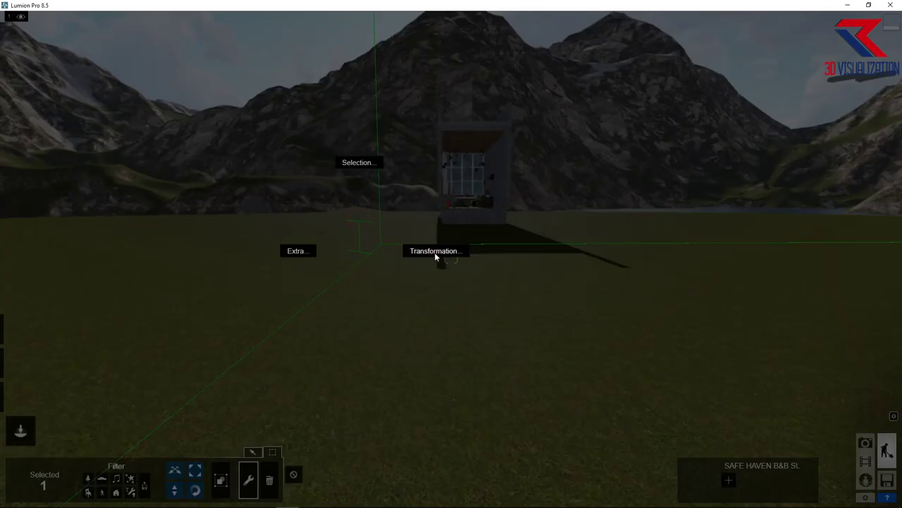
{"action": "scroll", "coordinate": [365, 194], "scroll_direction": "up", "scroll_amount": 5}
Step: Give the floor a Custom Standard material with the worn WoodPlanksWorn colour texture
{"action": "left_click", "coordinate": [32, 341]}
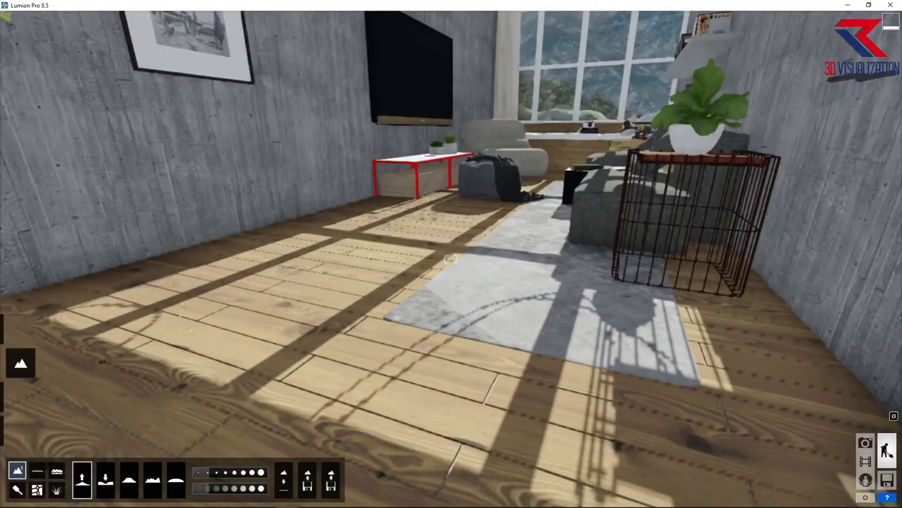
{"action": "left_click", "coordinate": [20, 397]}
{"action": "left_click", "coordinate": [326, 369]}
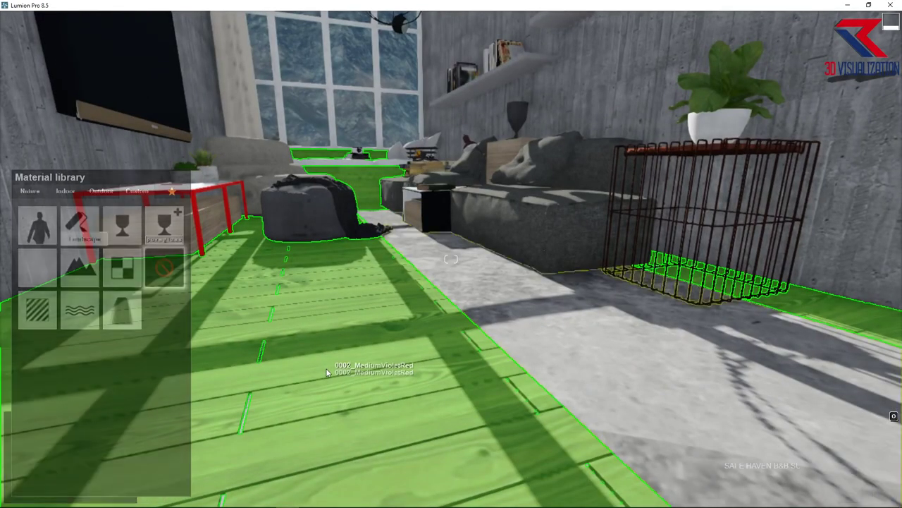
{"action": "left_click", "coordinate": [137, 187]}
{"action": "left_click", "coordinate": [38, 208]}
{"action": "left_click", "coordinate": [38, 277]}
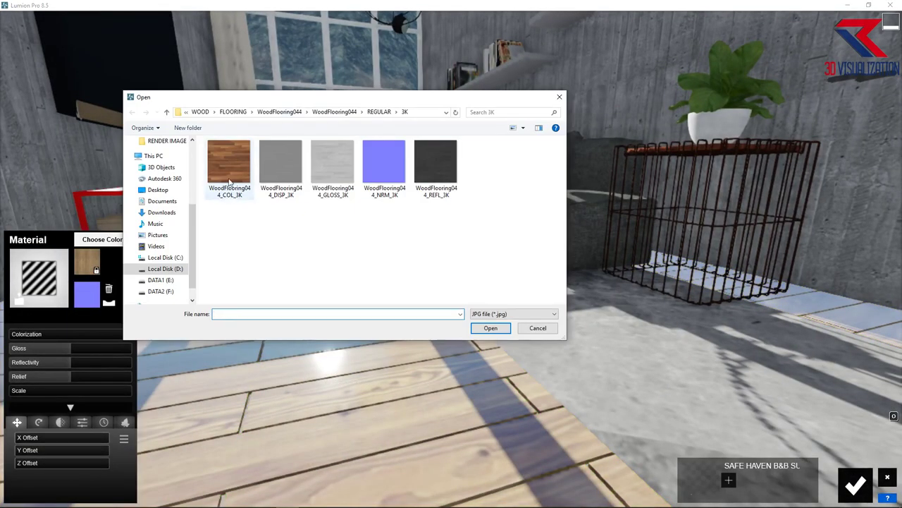
{"action": "left_click", "coordinate": [279, 112]}
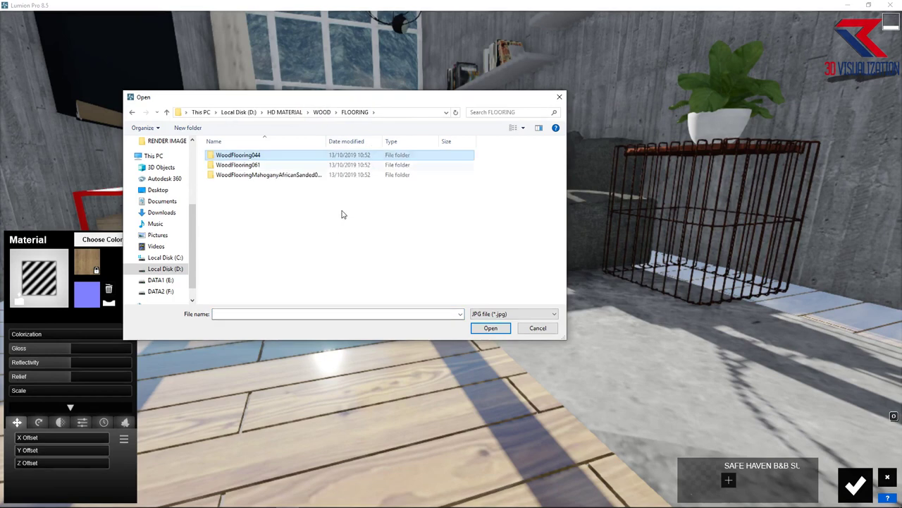
{"action": "key", "text": "alt+Up"}
{"action": "key", "text": "alt+Up"}
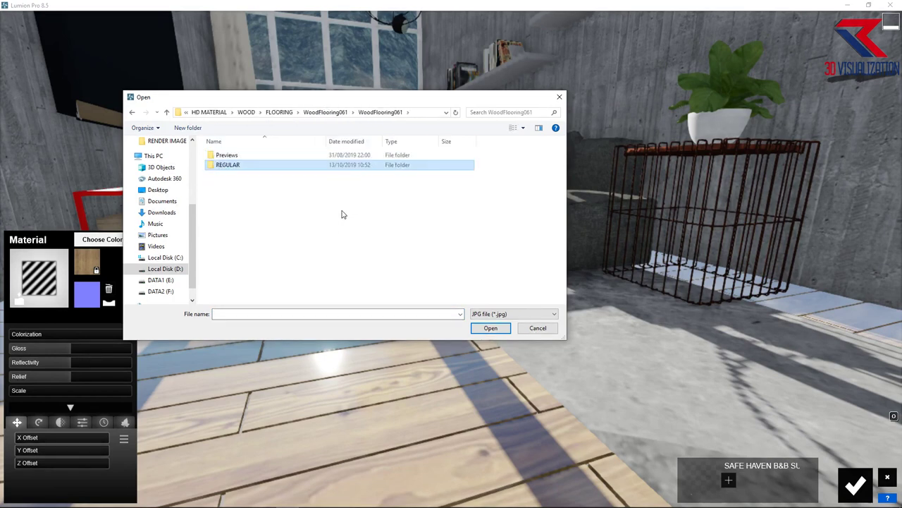
{"action": "key", "text": "alt+Left"}
{"action": "key", "text": "alt+Left"}
{"action": "key", "text": "alt+Left"}
{"action": "key", "text": "alt+Left"}
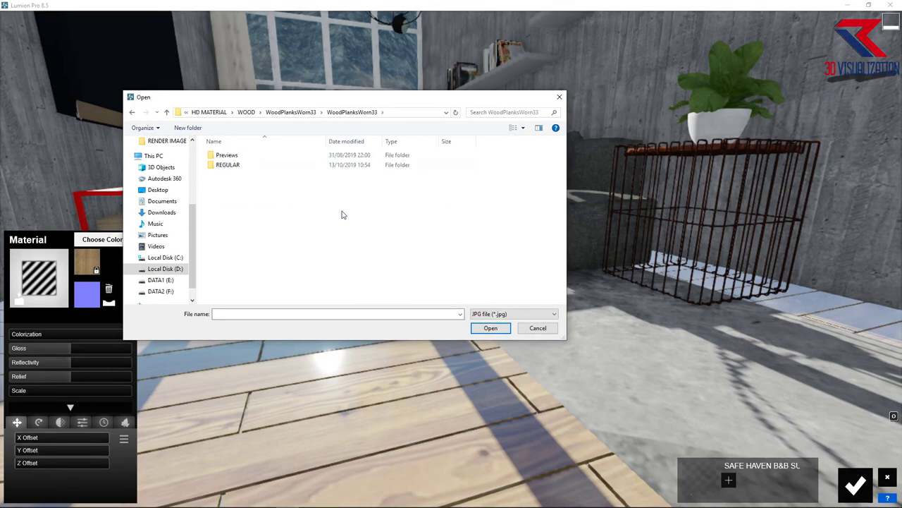
{"action": "double_click", "coordinate": [342, 214]}
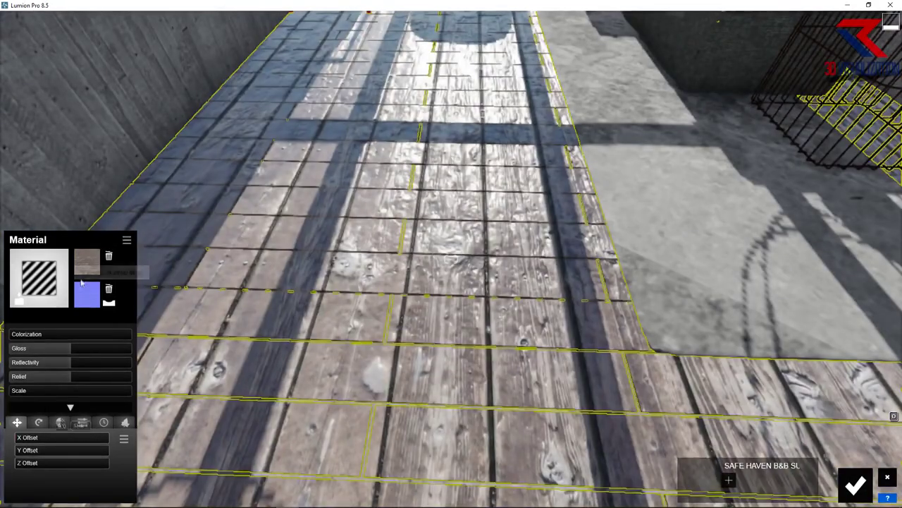
Step: Add the WoodPlanksWorn normal map and a Weathering preset to the floor, then confirm
{"action": "left_click", "coordinate": [82, 283]}
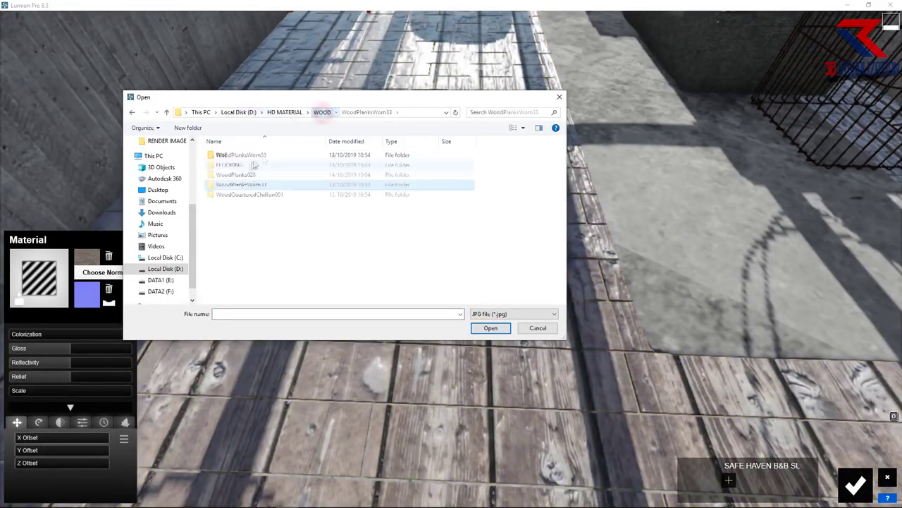
{"action": "double_click", "coordinate": [486, 151]}
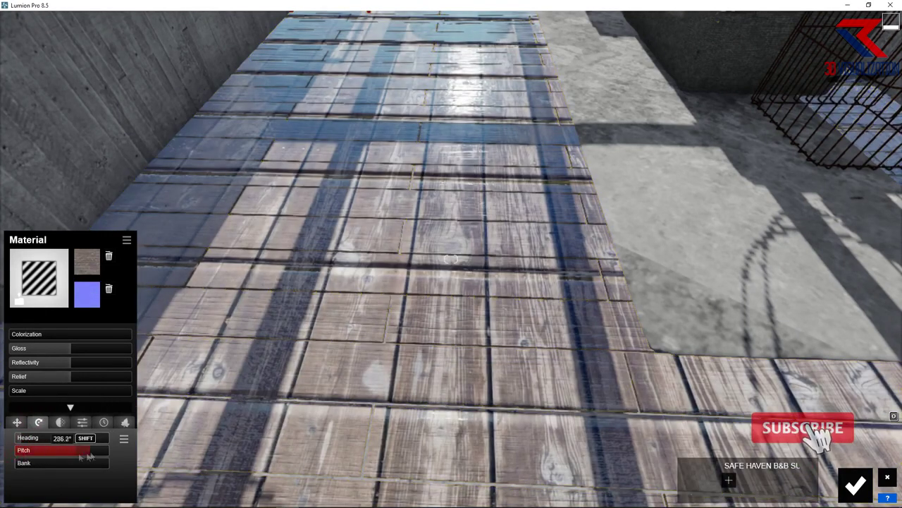
{"action": "left_click", "coordinate": [17, 422]}
{"action": "left_click", "coordinate": [61, 422]}
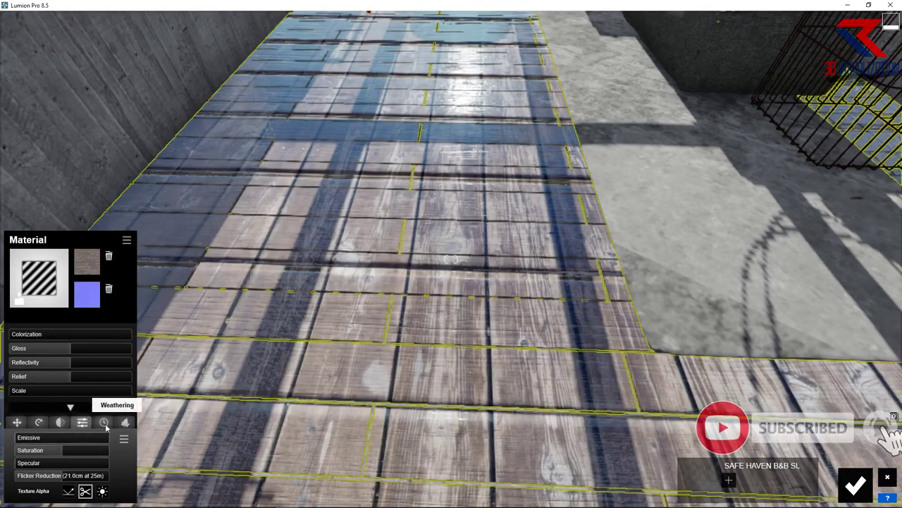
{"action": "left_click", "coordinate": [104, 422]}
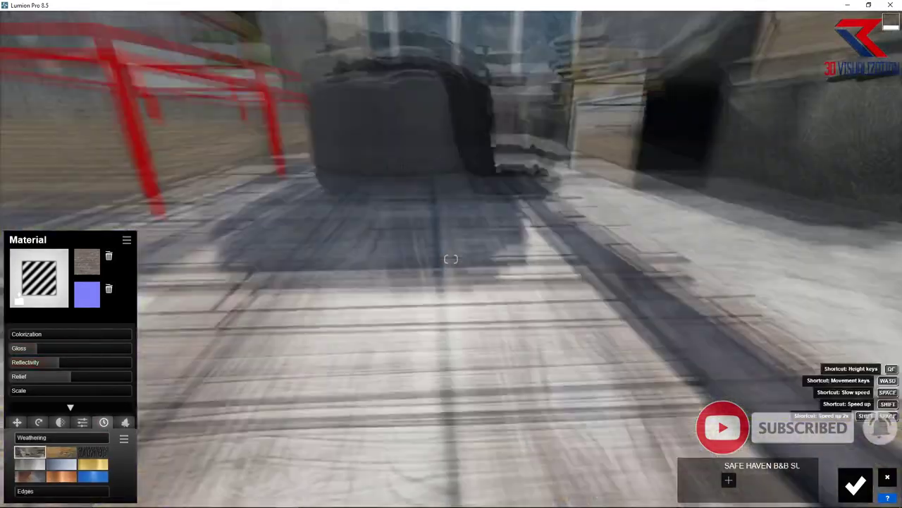
{"action": "right_click_drag", "start_coordinate": [451, 259], "coordinate": [451, 282]}
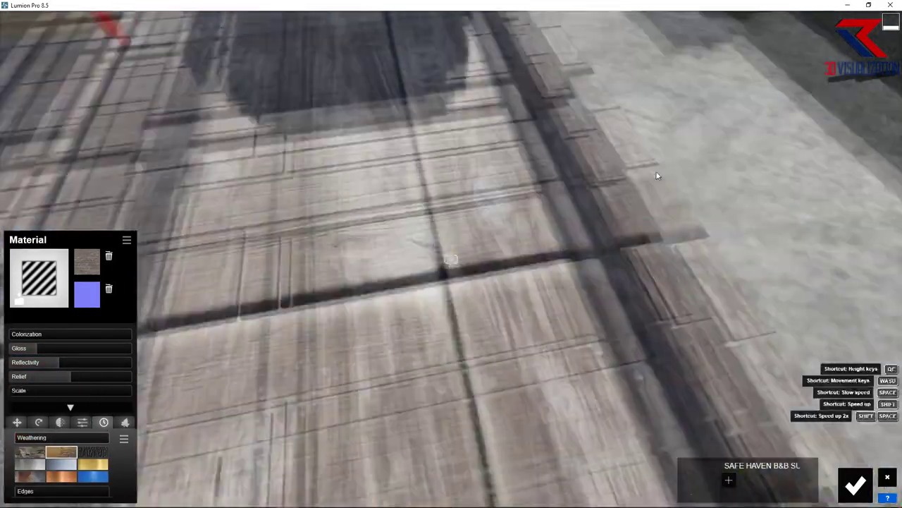
{"action": "right_click_drag", "start_coordinate": [15, 443], "coordinate": [451, 258]}
{"action": "left_click", "coordinate": [557, 296]}
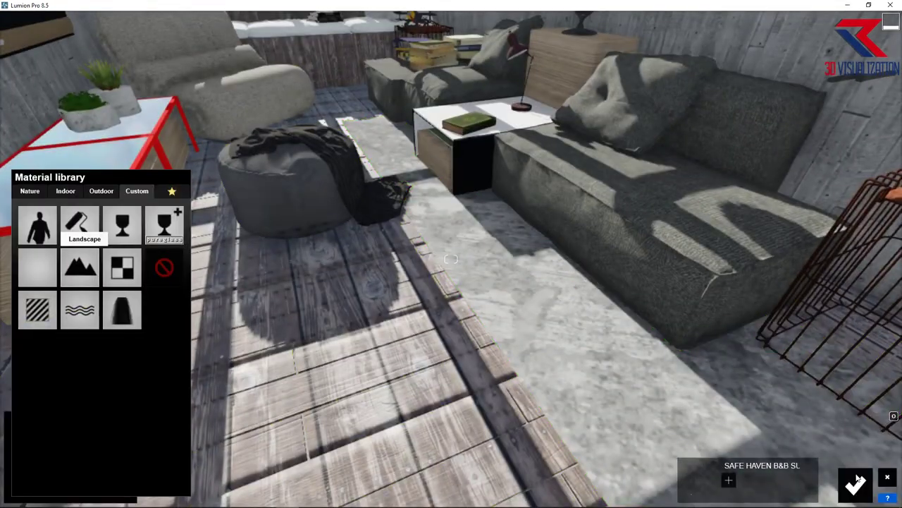
Step: Turn the rug into grass and give the sofas a matte white fleece Standard material
{"action": "left_click", "coordinate": [81, 204]}
{"action": "left_click", "coordinate": [860, 468]}
{"action": "left_click", "coordinate": [710, 282]}
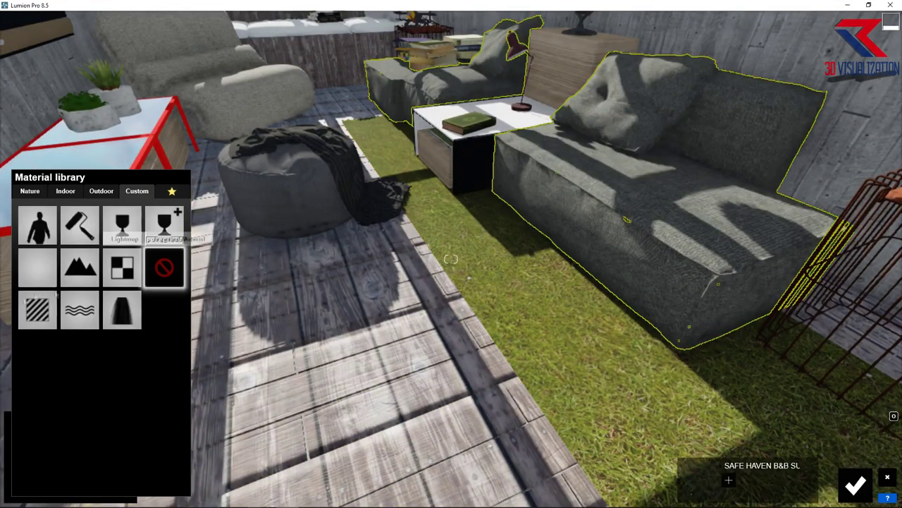
{"action": "left_click", "coordinate": [35, 310]}
{"action": "left_click", "coordinate": [39, 279]}
{"action": "left_click", "coordinate": [198, 110]}
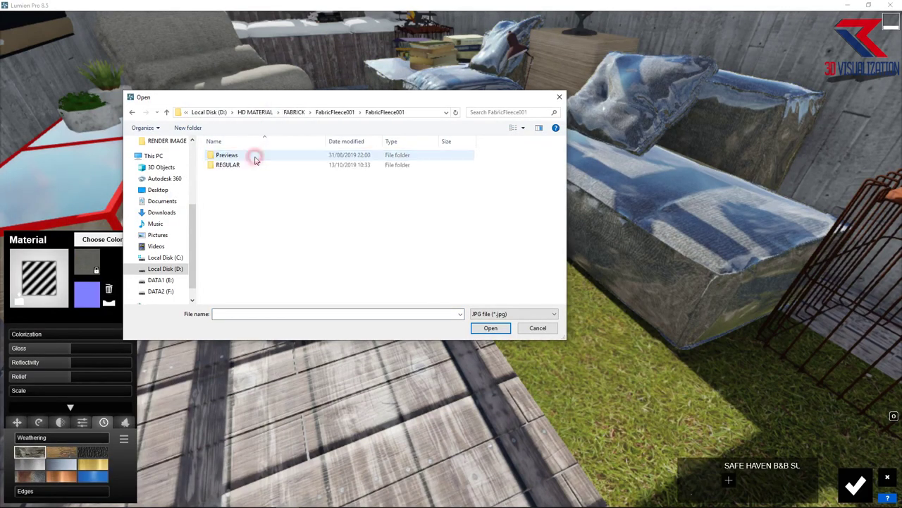
{"action": "double_click", "coordinate": [218, 164]}
{"action": "double_click", "coordinate": [294, 157]}
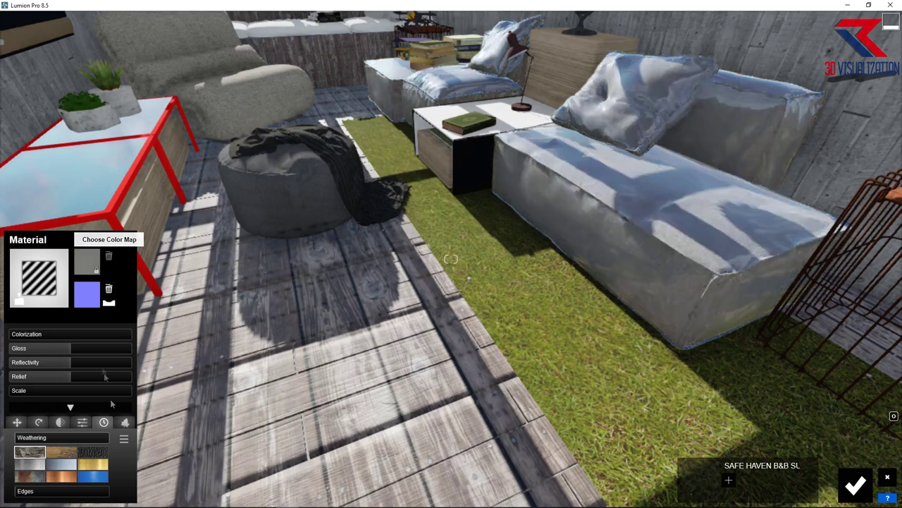
{"action": "left_click", "coordinate": [87, 294]}
{"action": "left_click", "coordinate": [209, 111]}
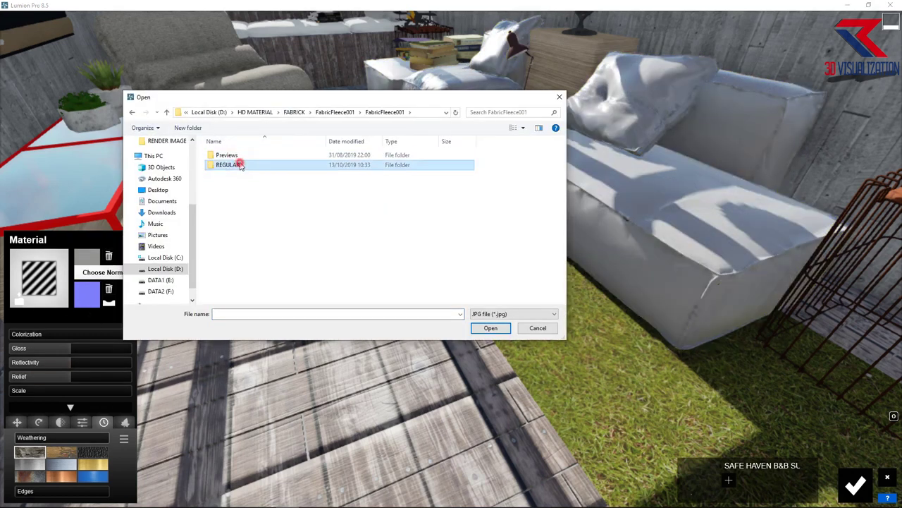
{"action": "key", "text": "Escape"}
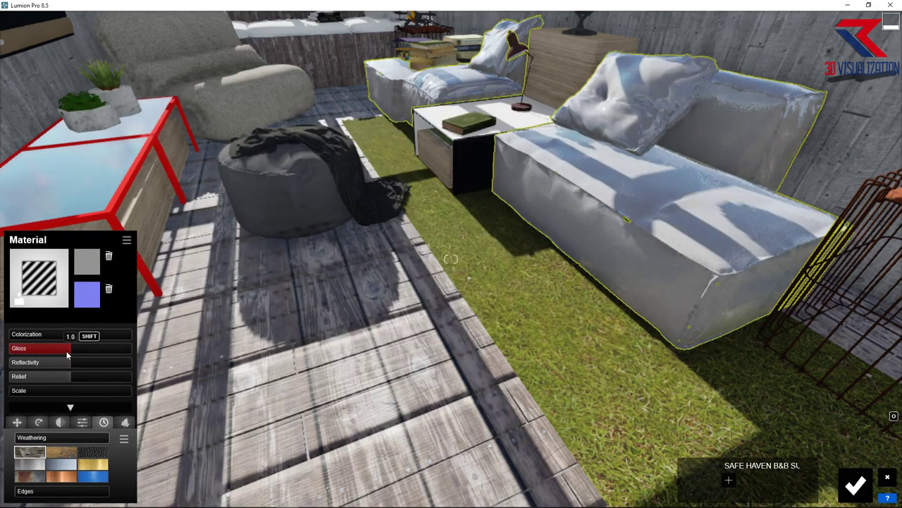
{"action": "left_click_drag", "start_coordinate": [67, 356], "coordinate": [38, 363]}
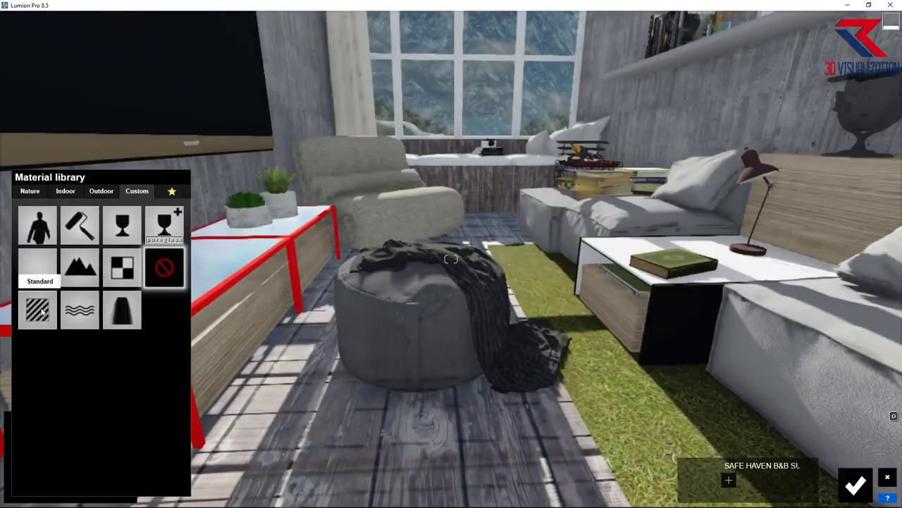
Step: Give the armchair a matte Standard material with the FabricDenim003 blue denim texture
{"action": "left_click", "coordinate": [39, 310]}
{"action": "left_click", "coordinate": [86, 266]}
{"action": "left_click", "coordinate": [240, 112]}
{"action": "left_click", "coordinate": [243, 163]}
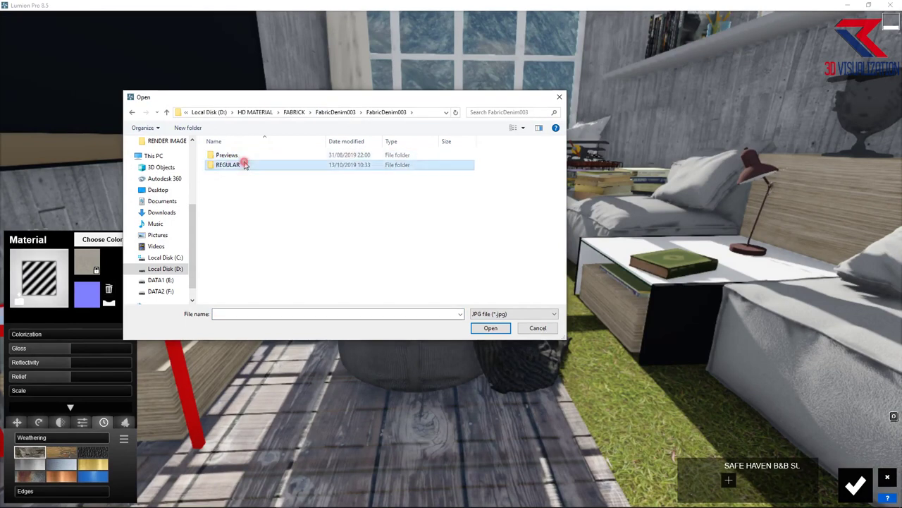
{"action": "double_click", "coordinate": [245, 164]}
{"action": "double_click", "coordinate": [249, 165]}
{"action": "double_click", "coordinate": [228, 176]}
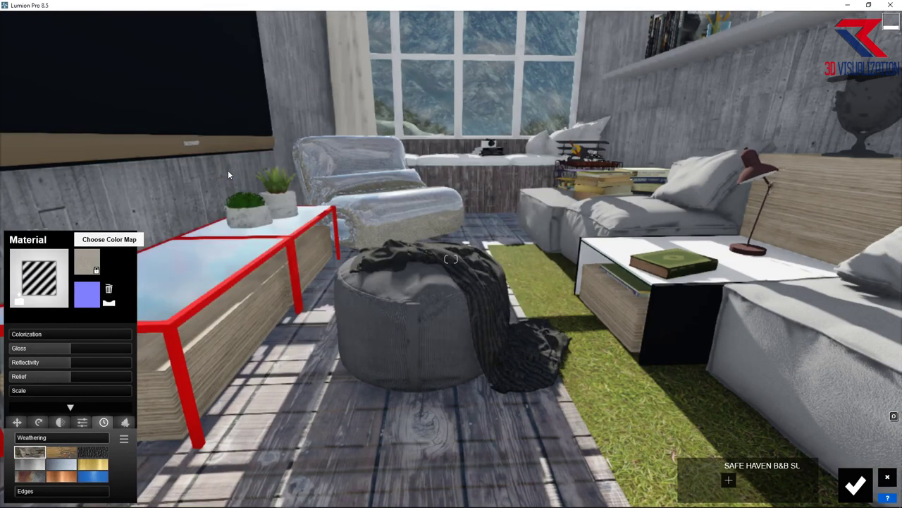
{"action": "left_click", "coordinate": [87, 295]}
{"action": "left_click", "coordinate": [251, 112]}
{"action": "double_click", "coordinate": [233, 176]}
{"action": "key", "text": "Escape"}
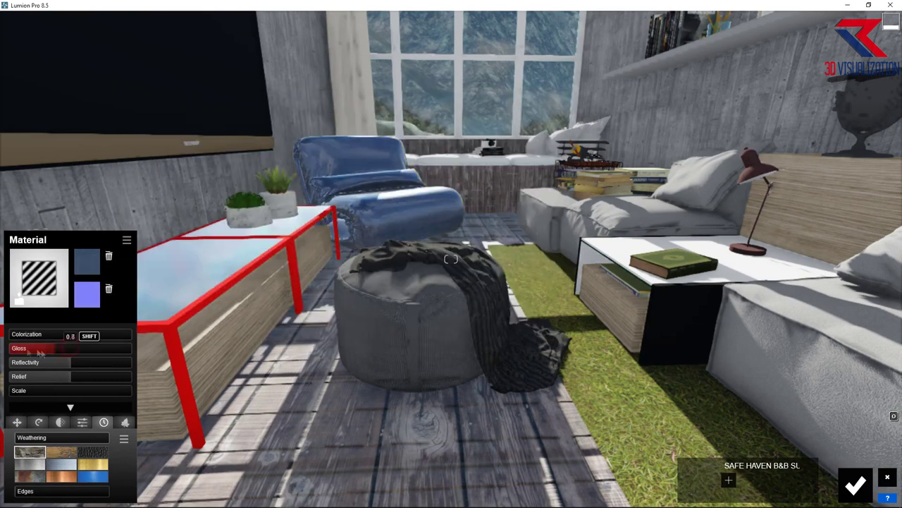
{"action": "left_click_drag", "start_coordinate": [40, 354], "coordinate": [43, 364]}
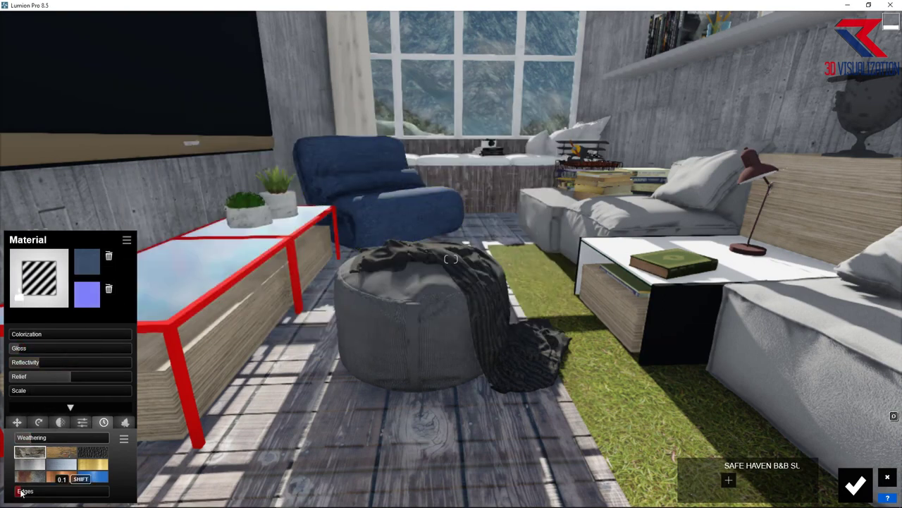
{"action": "left_click", "coordinate": [856, 485]}
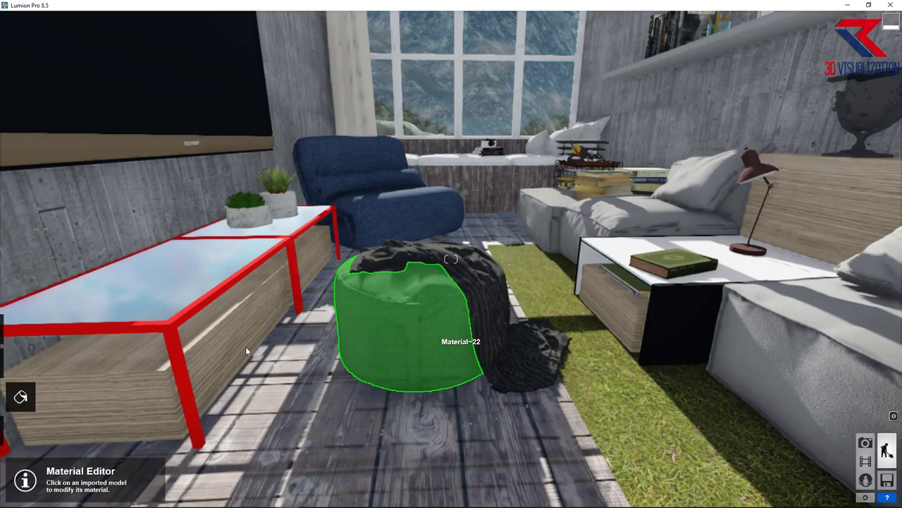
Step: Give the pouf a lightly weathered CarpetTwistNatural001 texture and the blanket lower reflectivity
{"action": "left_click", "coordinate": [437, 332]}
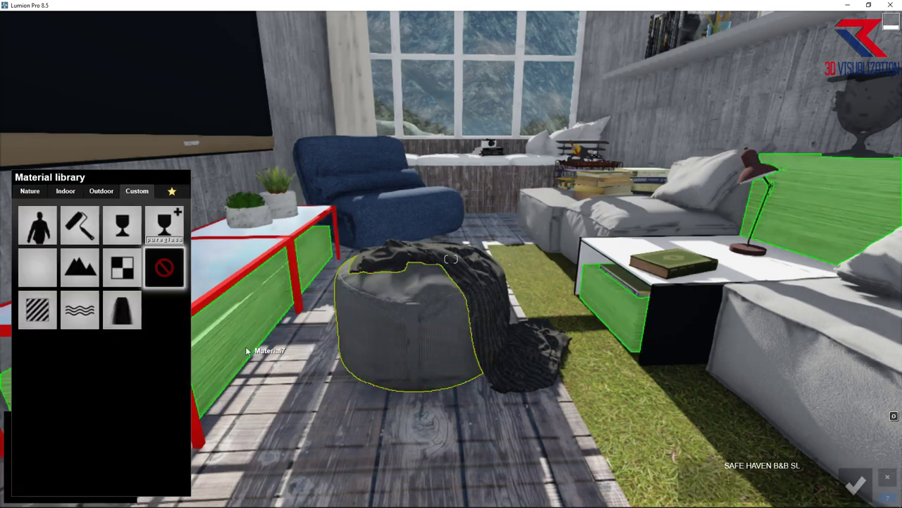
{"action": "left_click", "coordinate": [45, 315]}
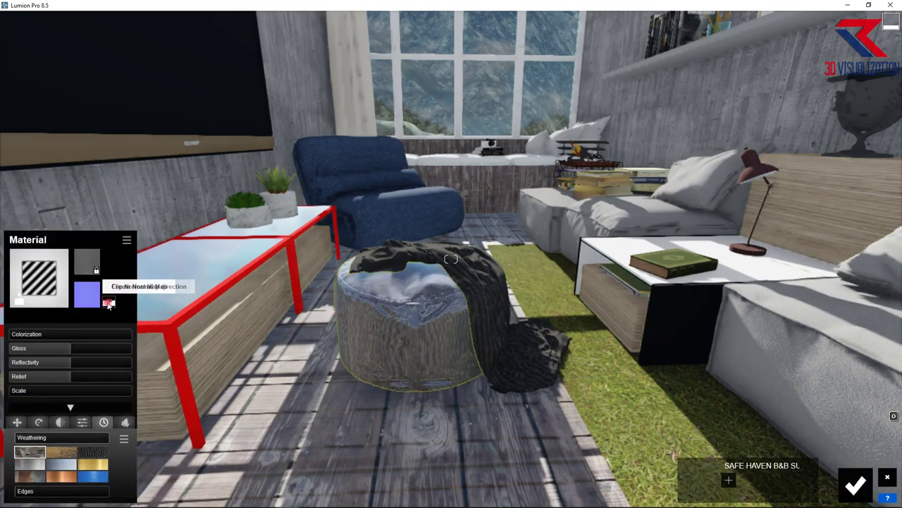
{"action": "left_click", "coordinate": [101, 279]}
{"action": "left_click", "coordinate": [233, 156]}
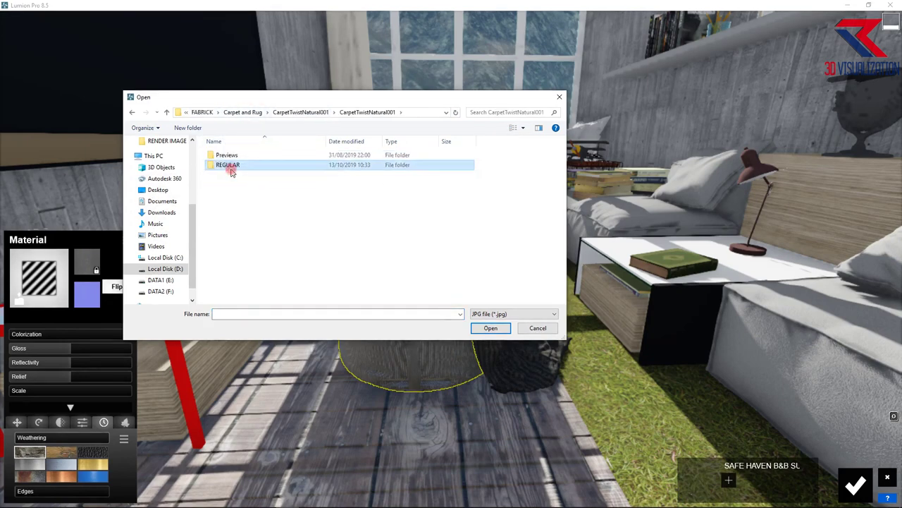
{"action": "double_click", "coordinate": [231, 169]}
{"action": "double_click", "coordinate": [229, 156]}
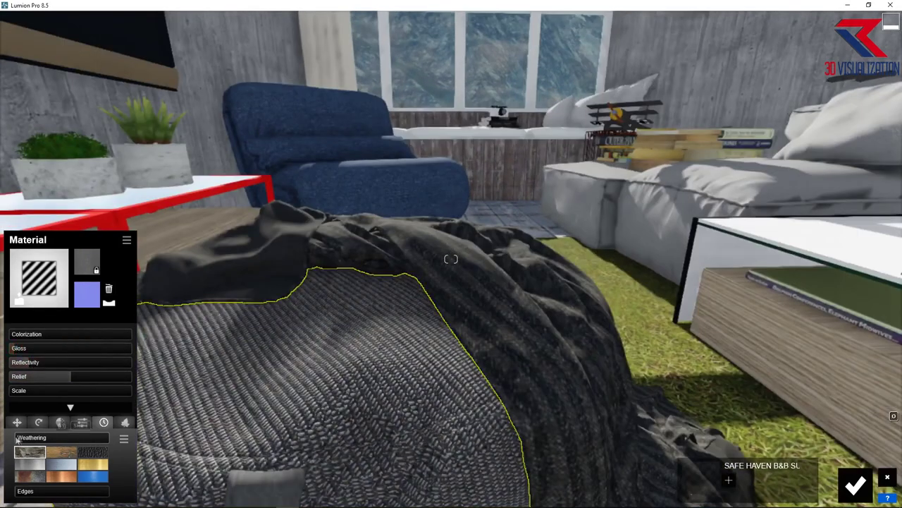
{"action": "left_click", "coordinate": [39, 437]}
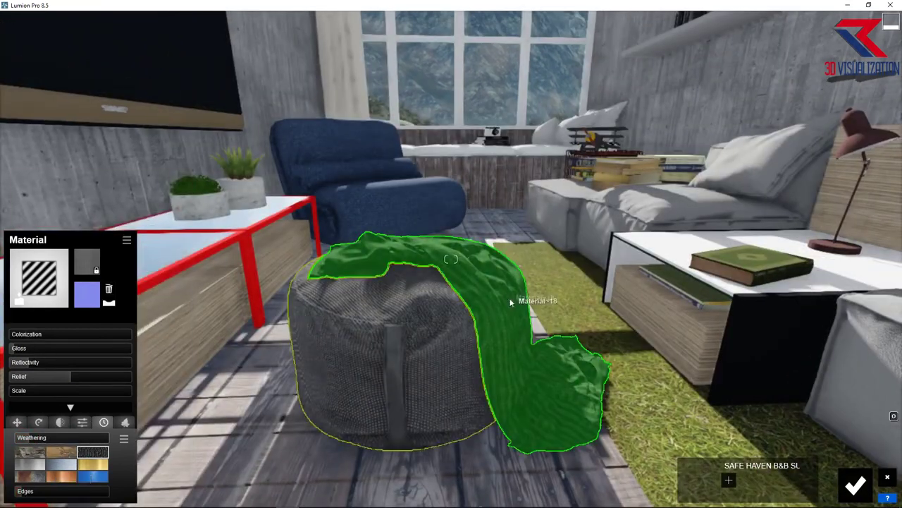
{"action": "left_click", "coordinate": [38, 310]}
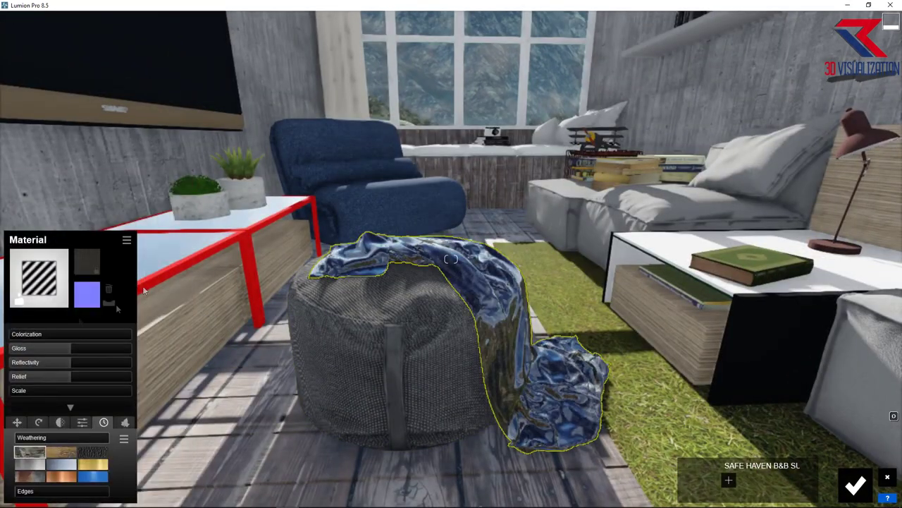
{"action": "left_click_drag", "start_coordinate": [66, 362], "coordinate": [35, 363]}
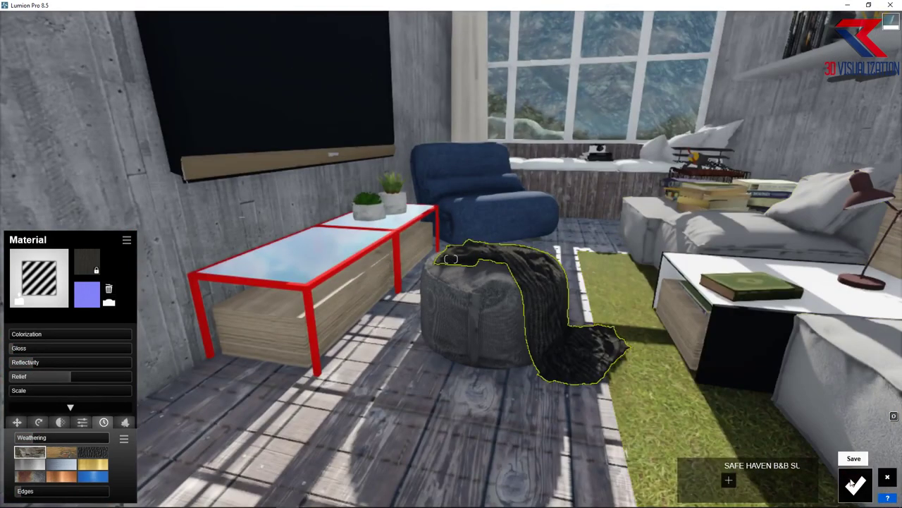
Step: Give the wooden box a Standard material with the WOOD colour texture
{"action": "left_click", "coordinate": [856, 485]}
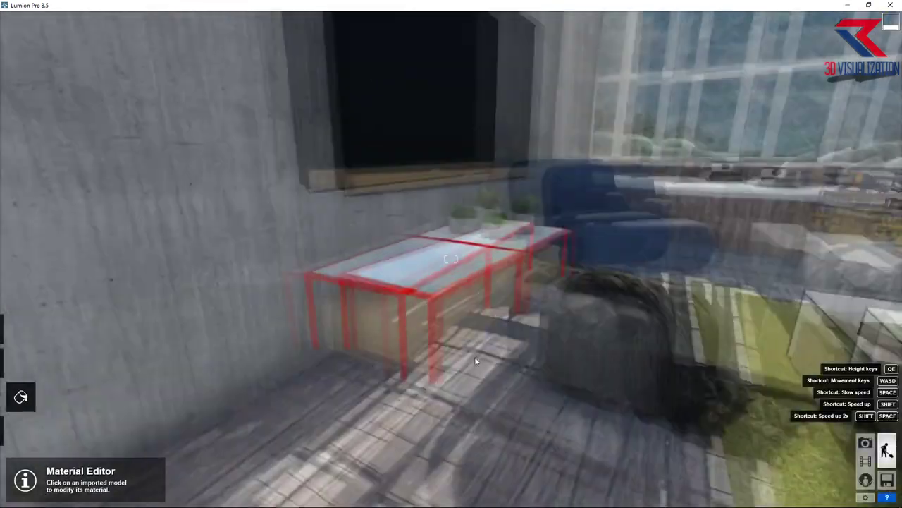
{"action": "left_click", "coordinate": [375, 395]}
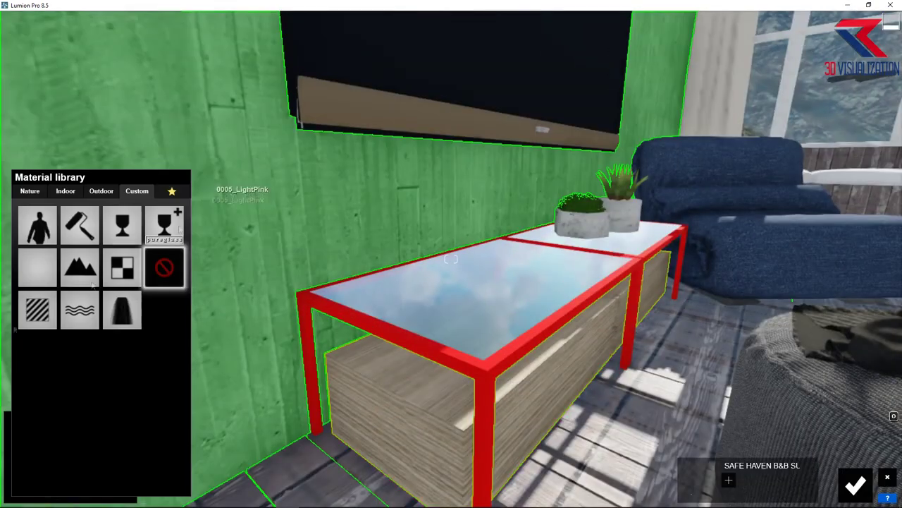
{"action": "left_click", "coordinate": [62, 245]}
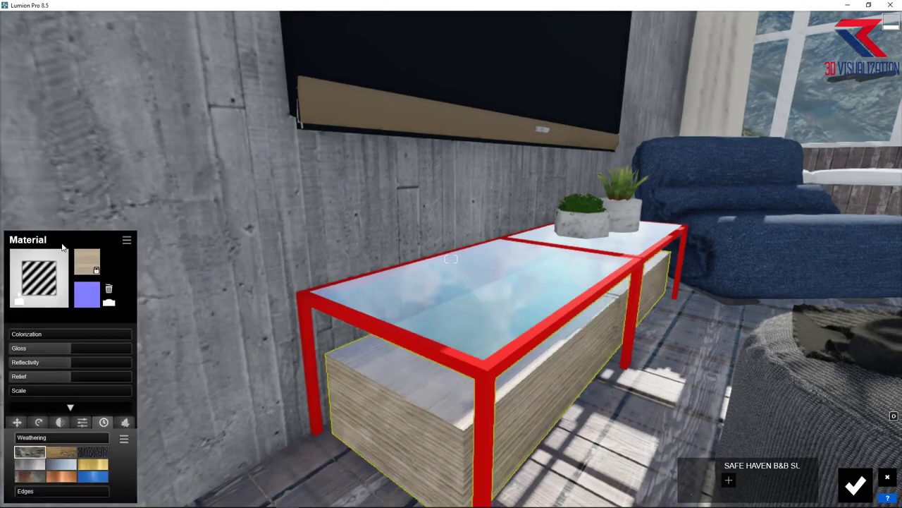
{"action": "left_click", "coordinate": [90, 256]}
{"action": "left_click", "coordinate": [205, 113]}
{"action": "double_click", "coordinate": [218, 185]}
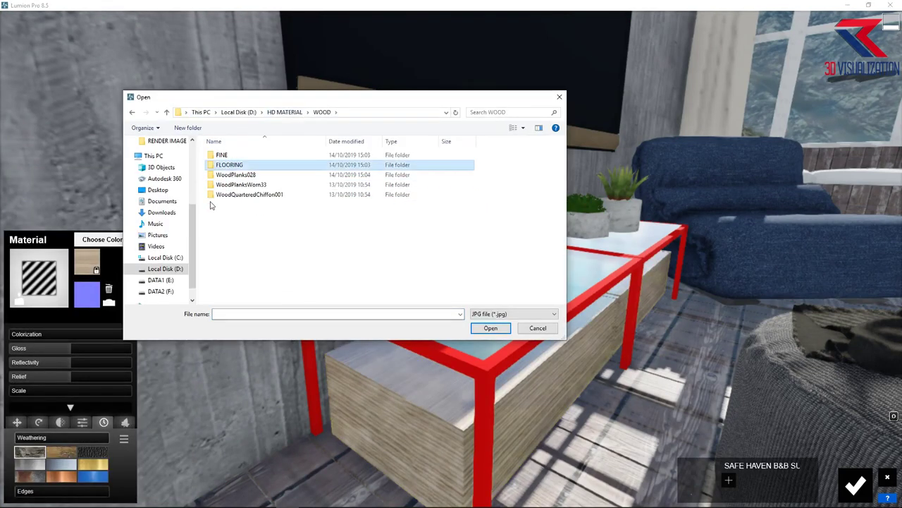
{"action": "double_click", "coordinate": [219, 165]}
{"action": "left_click", "coordinate": [210, 200]}
{"action": "double_click", "coordinate": [210, 201]}
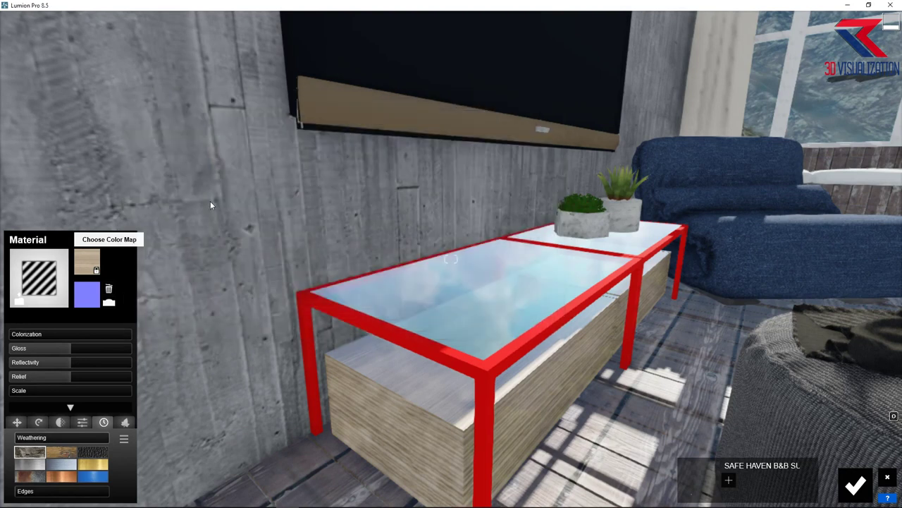
Step: Add the WoodQuarteredChiffon001 normal map to the box's material
{"action": "left_click", "coordinate": [88, 293]}
{"action": "left_click", "coordinate": [201, 112]}
{"action": "double_click", "coordinate": [255, 187]}
{"action": "double_click", "coordinate": [259, 166]}
{"action": "double_click", "coordinate": [381, 164]}
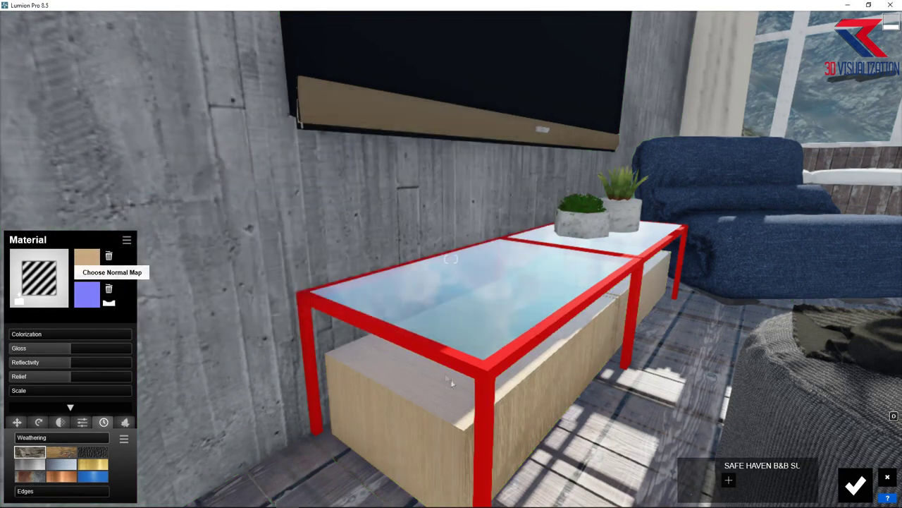
Step: Make the red table frame an Indoor Metal dark iron material
{"action": "right_click_drag", "start_coordinate": [445, 426], "coordinate": [414, 328]}
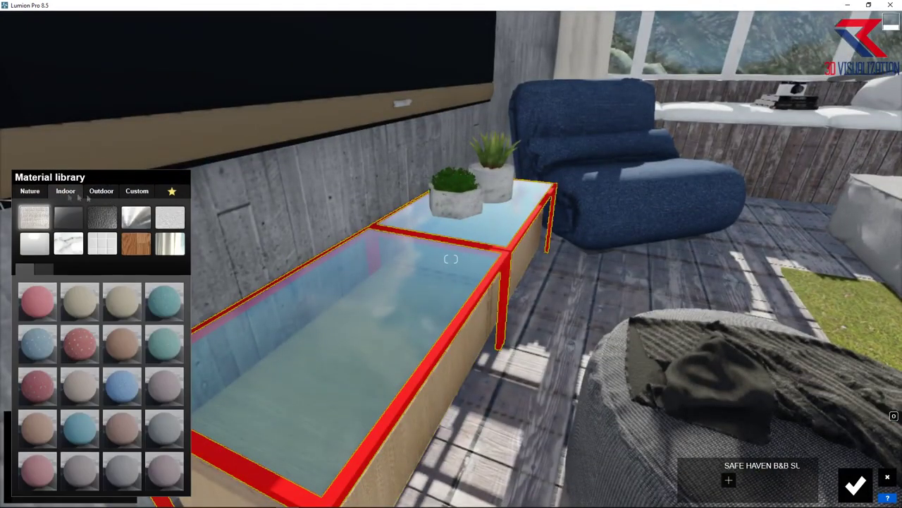
{"action": "left_click", "coordinate": [136, 217]}
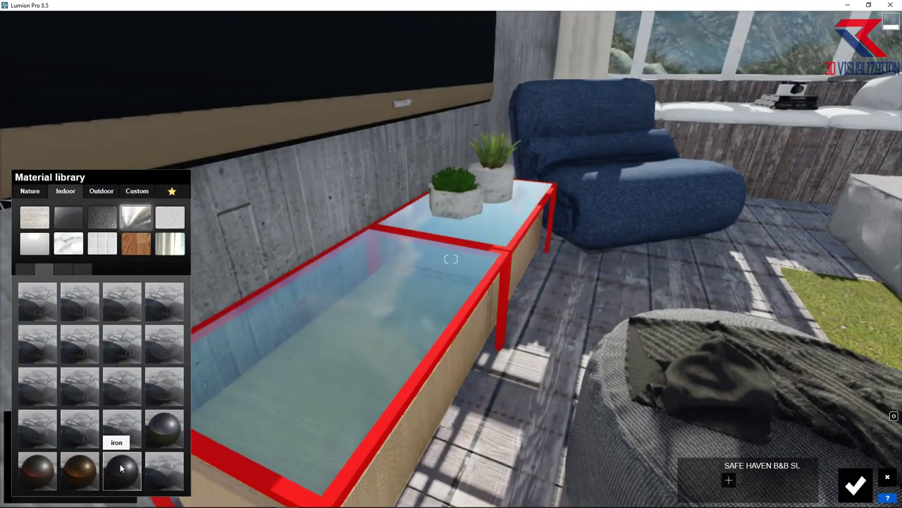
{"action": "left_click", "coordinate": [121, 427]}
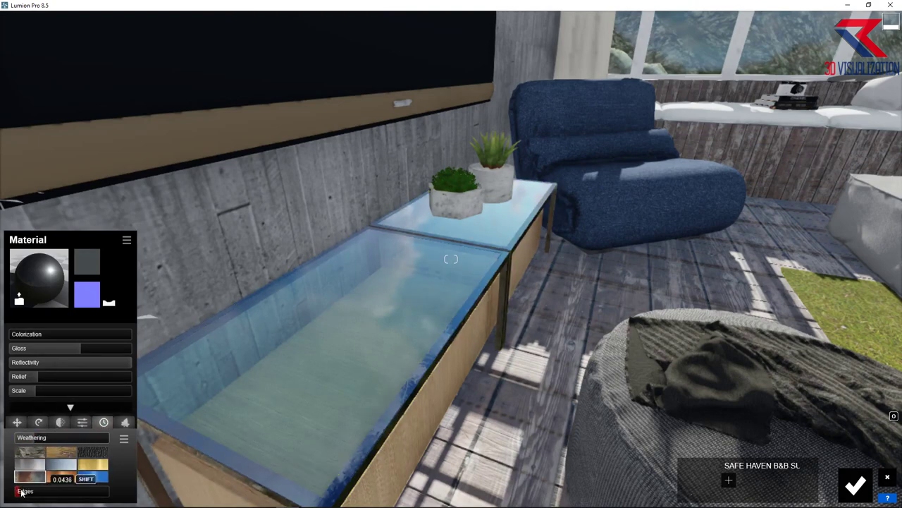
Step: Apply weathered Outdoor Concrete 005 1024 to both plant pots on the glass table
{"action": "key", "text": "w"}
{"action": "left_click", "coordinate": [325, 331]}
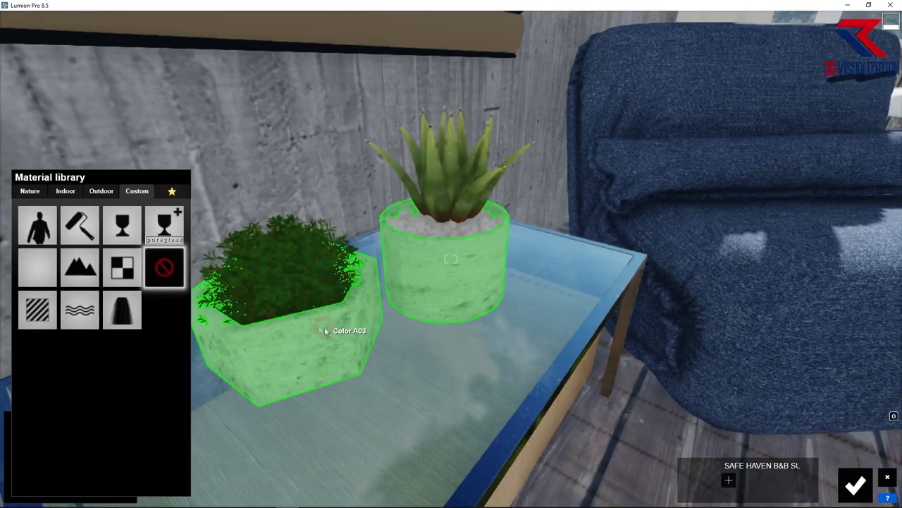
{"action": "left_click", "coordinate": [94, 192]}
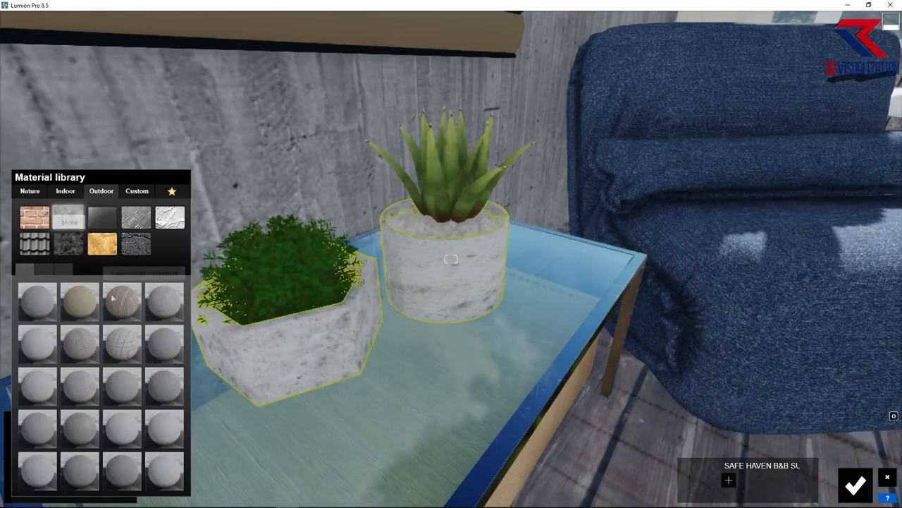
{"action": "left_click", "coordinate": [39, 347]}
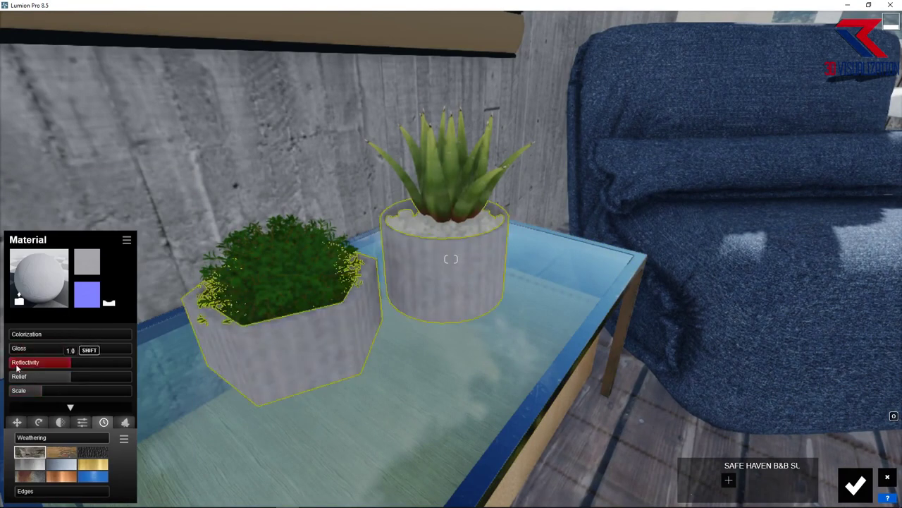
{"action": "left_click", "coordinate": [29, 450]}
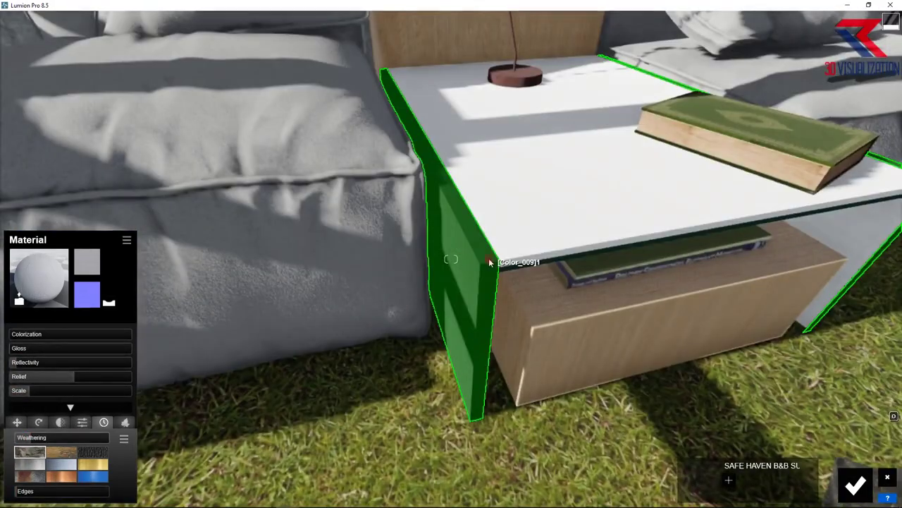
Step: Turn the side table's panels into glass and check its colour and property settings
{"action": "left_click", "coordinate": [395, 260]}
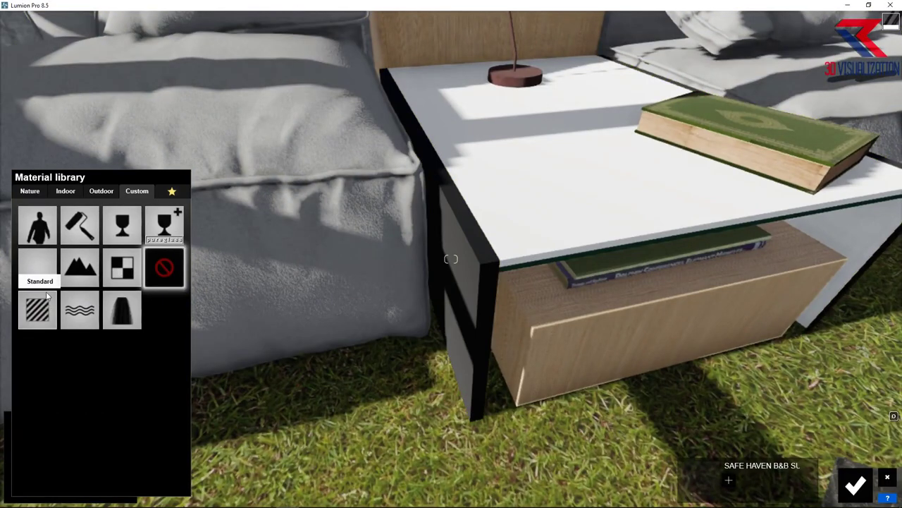
{"action": "left_click", "coordinate": [47, 297]}
{"action": "left_click", "coordinate": [65, 190]}
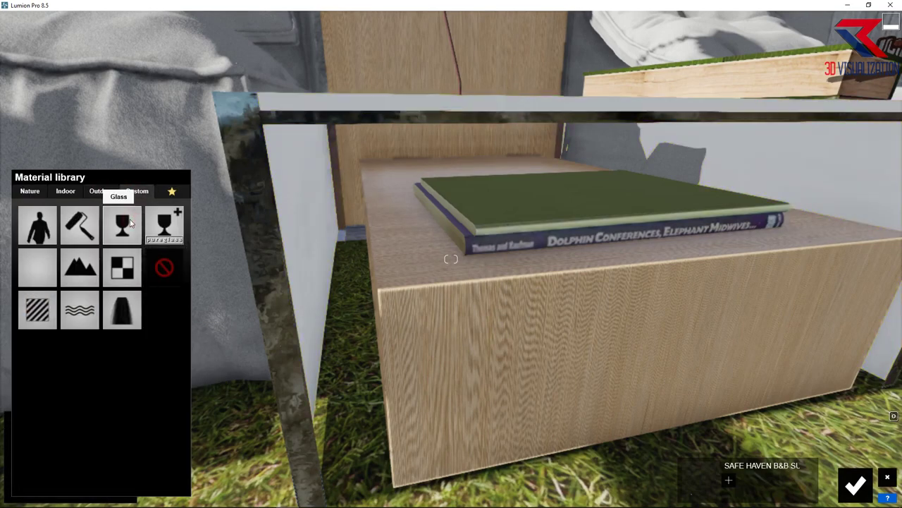
{"action": "left_click", "coordinate": [129, 224]}
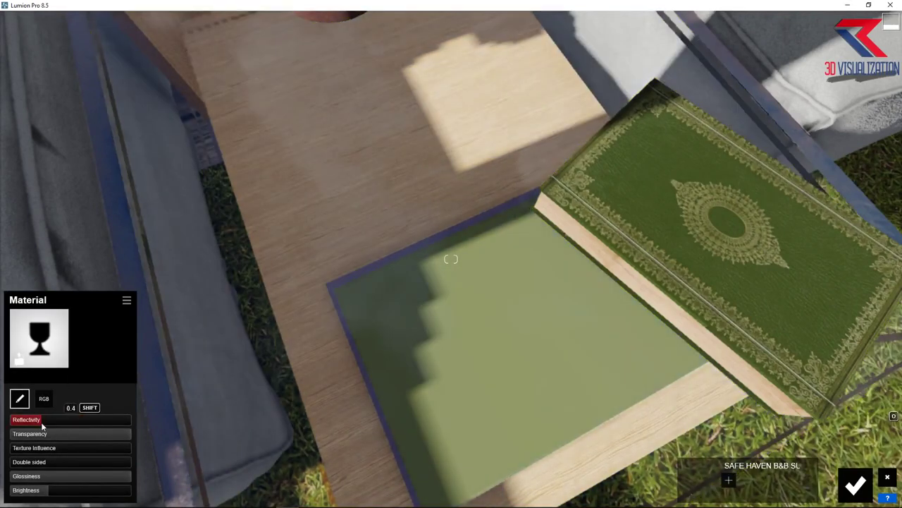
{"action": "left_click", "coordinate": [43, 398]}
{"action": "left_click", "coordinate": [20, 398]}
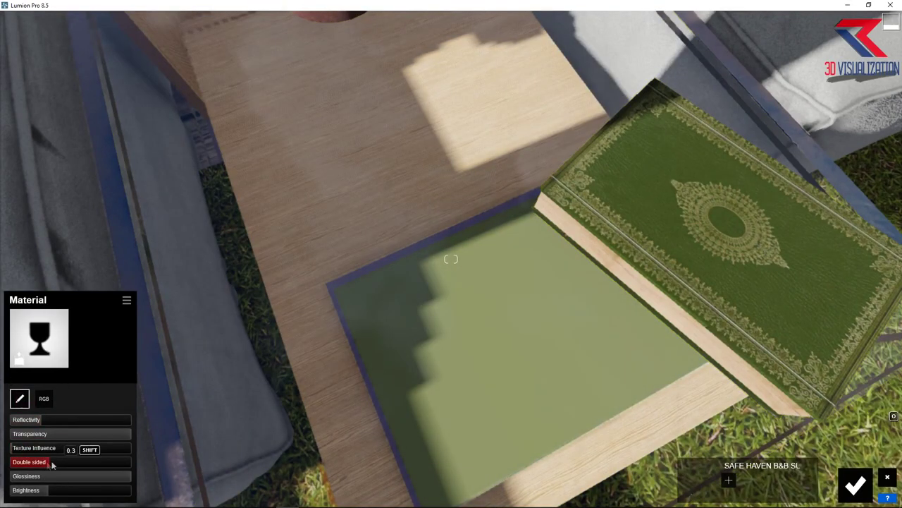
Step: Give the tabletop a tinted Indoor Glass pureglass material and adjust its colour
{"action": "left_click", "coordinate": [39, 338]}
{"action": "left_click", "coordinate": [162, 221]}
{"action": "left_click", "coordinate": [68, 218]}
{"action": "left_click", "coordinate": [164, 344]}
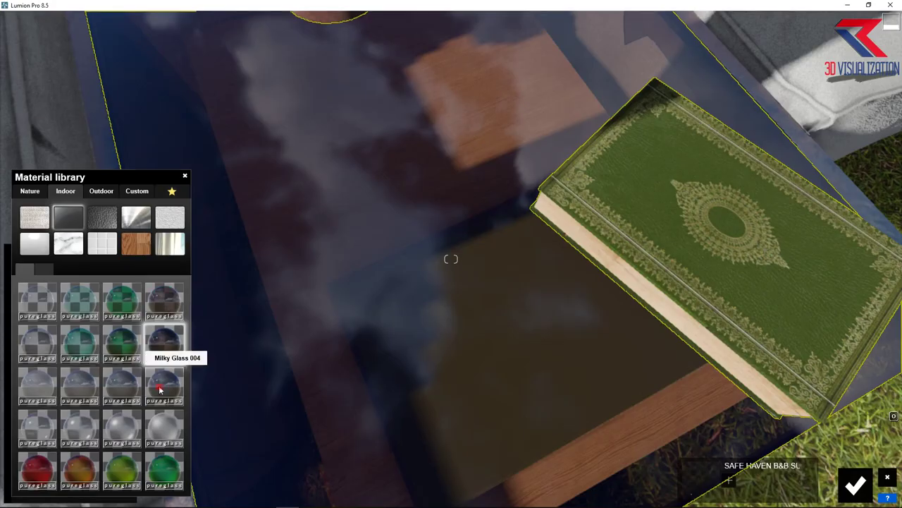
{"action": "left_click", "coordinate": [159, 389]}
{"action": "left_click", "coordinate": [44, 351]}
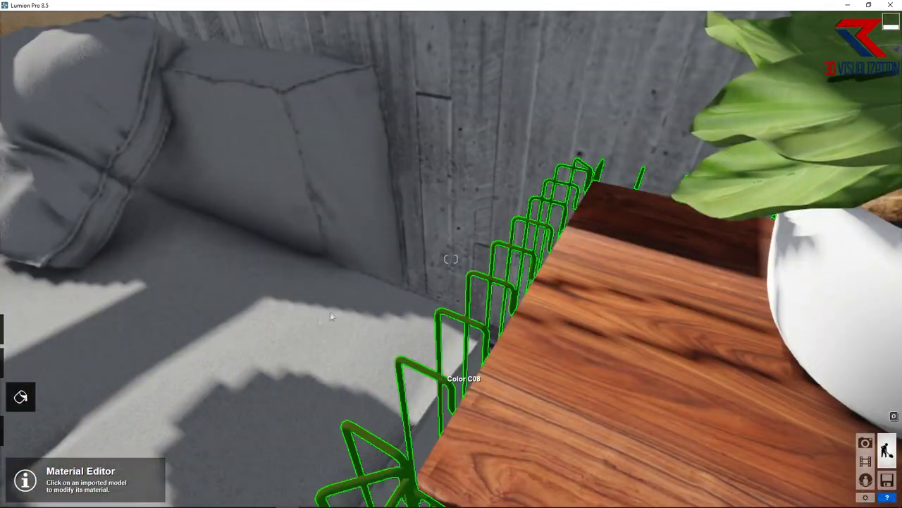
Step: Give the wire frame an Indoor Metal finish and lower the wooden top's gloss and reflectivity
{"action": "left_click", "coordinate": [451, 381]}
{"action": "left_click", "coordinate": [125, 211]}
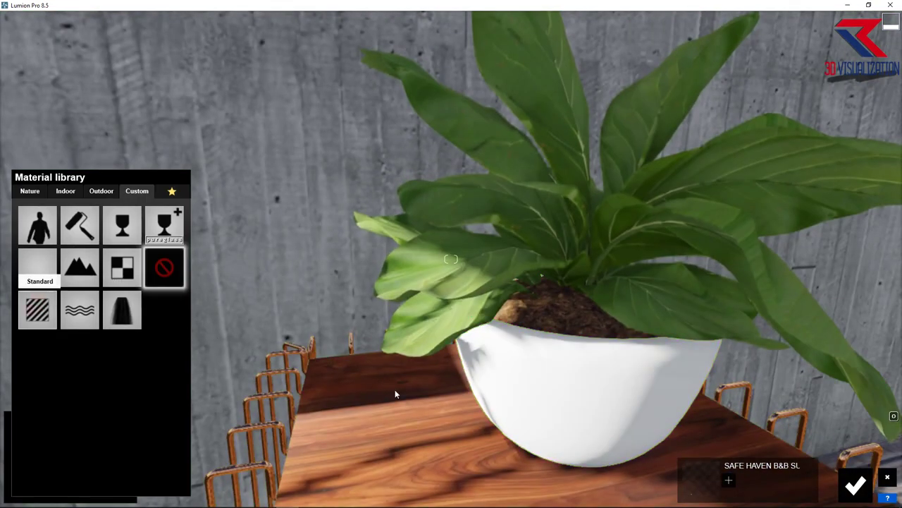
{"action": "left_click", "coordinate": [394, 392]}
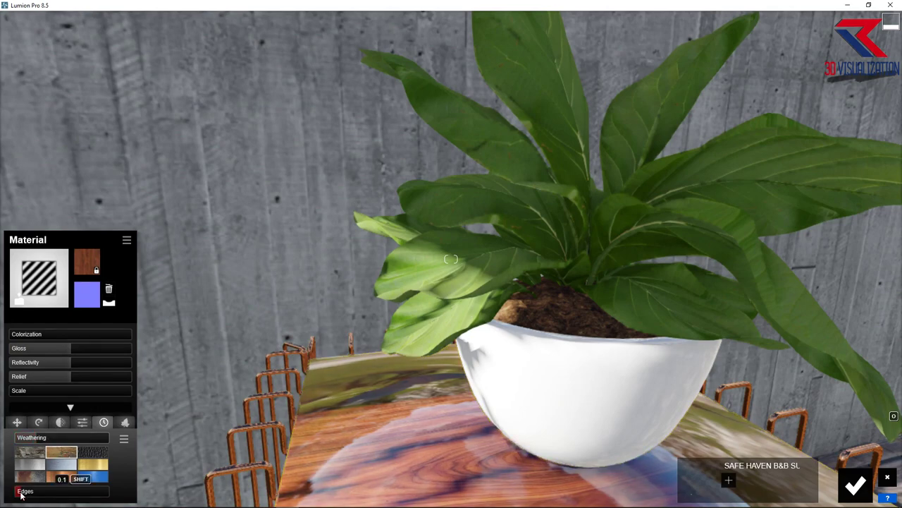
{"action": "mouse_move", "coordinate": [71, 347]}
{"action": "left_mouse_down"}
{"action": "mouse_move", "coordinate": [55, 347]}
{"action": "mouse_move", "coordinate": [46, 362]}
{"action": "left_mouse_up"}
{"action": "right_click_drag", "start_coordinate": [451, 282], "coordinate": [514, 231]}
Step: Make the back wall rough grey Outdoor Concrete, then select the upper shelf
{"action": "left_click", "coordinate": [514, 230]}
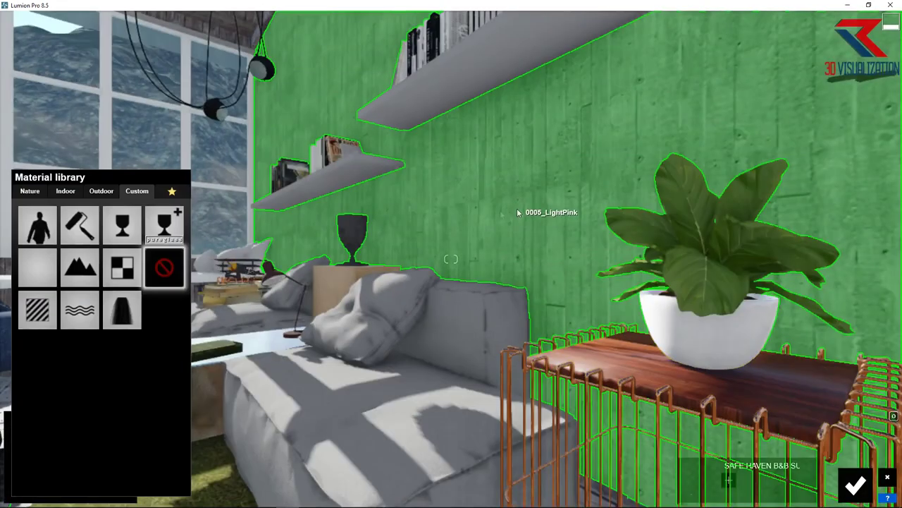
{"action": "left_click", "coordinate": [101, 191]}
{"action": "left_click", "coordinate": [67, 217]}
{"action": "left_click", "coordinate": [37, 302]}
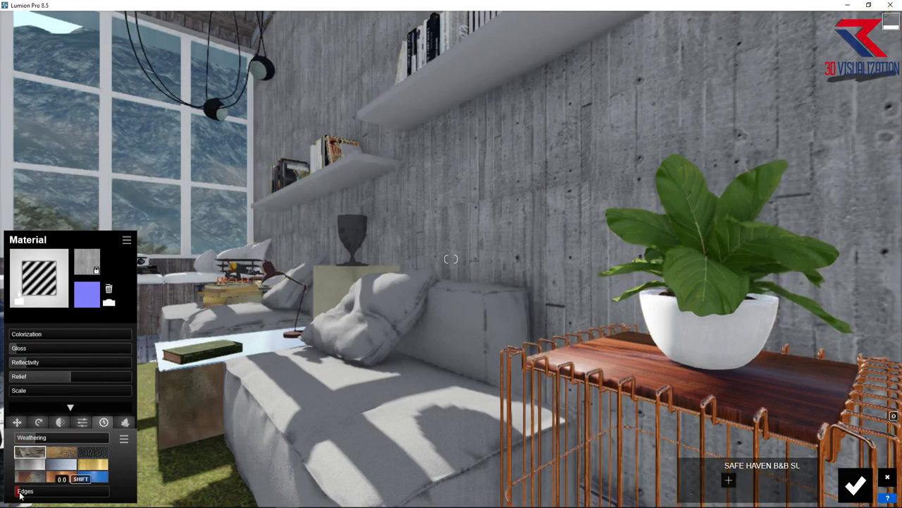
{"action": "right_click_drag", "start_coordinate": [317, 282], "coordinate": [428, 133]}
{"action": "left_click", "coordinate": [376, 164]}
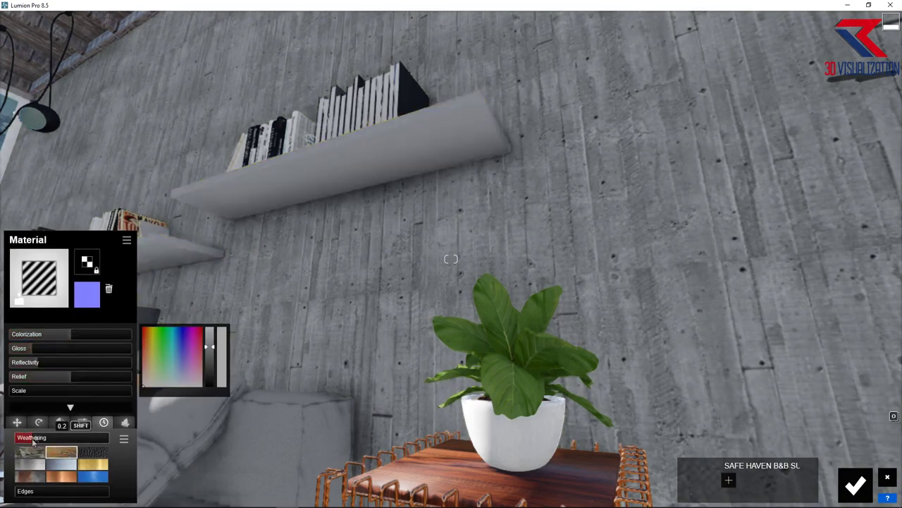
Step: Give the TV screen a reflective Custom material and confirm it
{"action": "right_click_drag", "start_coordinate": [33, 442], "coordinate": [299, 277]}
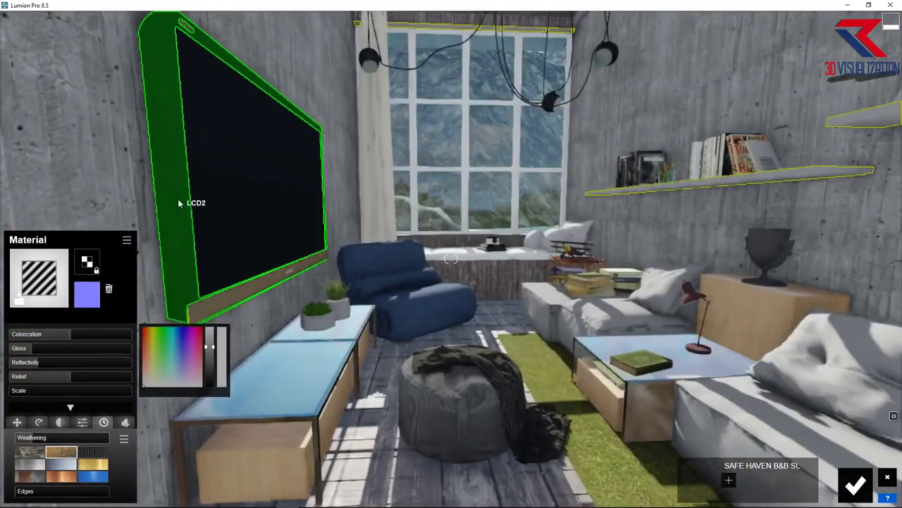
{"action": "left_click", "coordinate": [188, 202]}
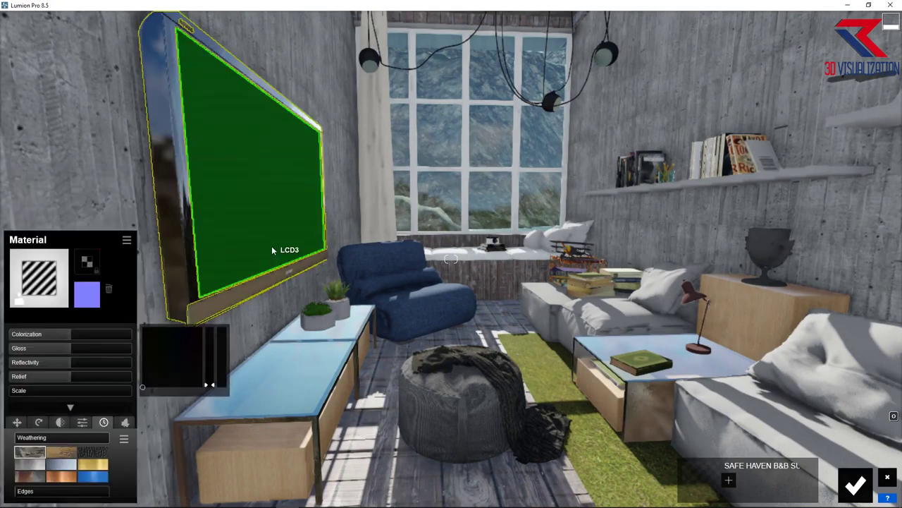
{"action": "right_click_drag", "start_coordinate": [272, 245], "coordinate": [212, 246]}
{"action": "left_click", "coordinate": [317, 169]}
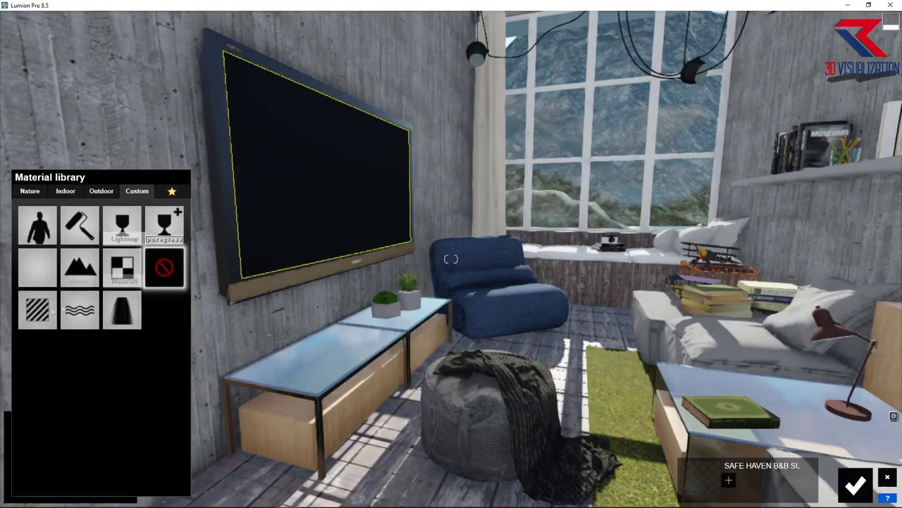
{"action": "left_click", "coordinate": [314, 176]}
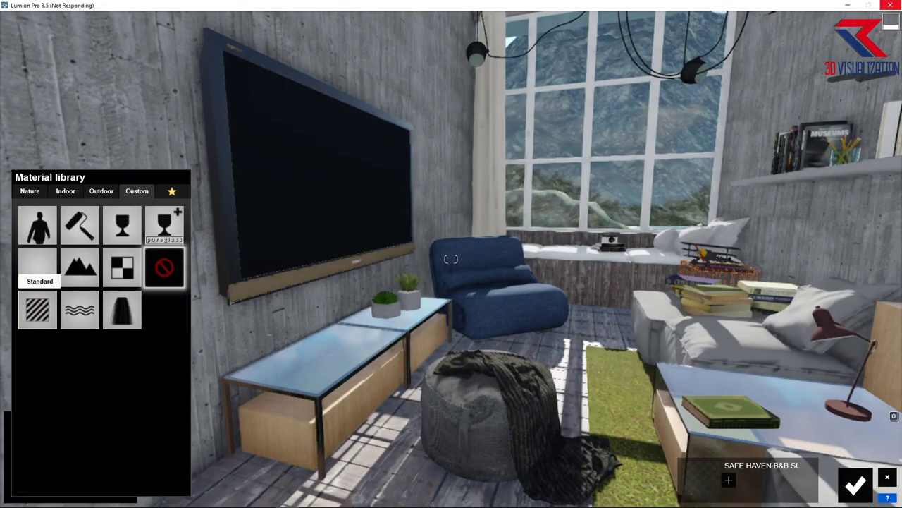
{"action": "left_click", "coordinate": [855, 485]}
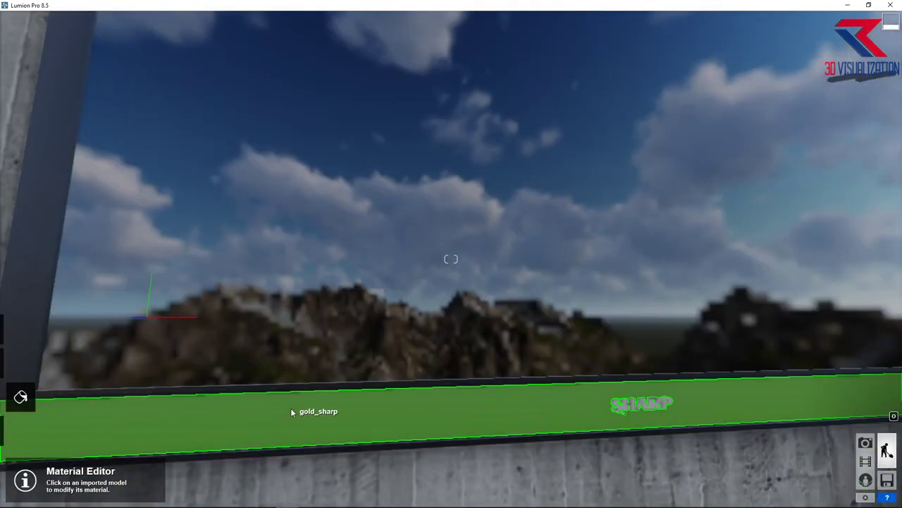
Step: Make the SHARP bezel strip under the TV Indoor Metal Gold
{"action": "left_click", "coordinate": [291, 411]}
{"action": "left_click", "coordinate": [65, 191]}
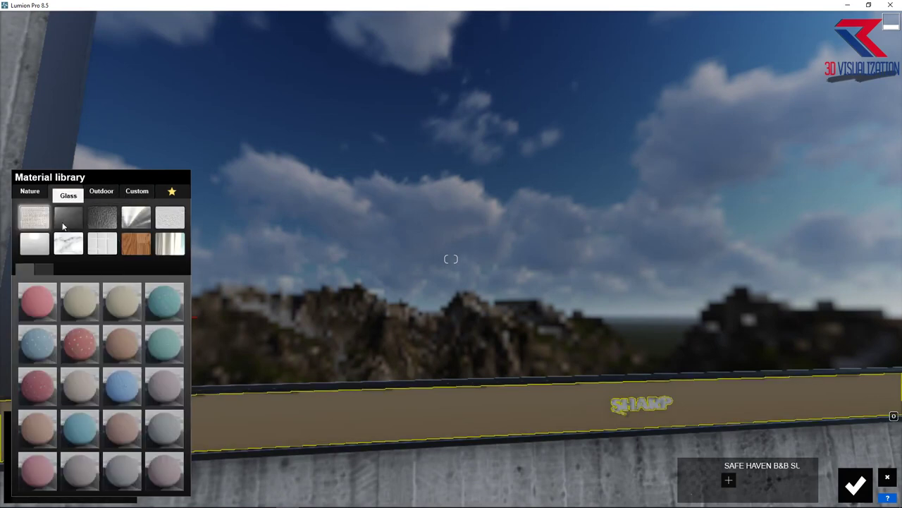
{"action": "left_click", "coordinate": [136, 216]}
{"action": "left_click", "coordinate": [44, 268]}
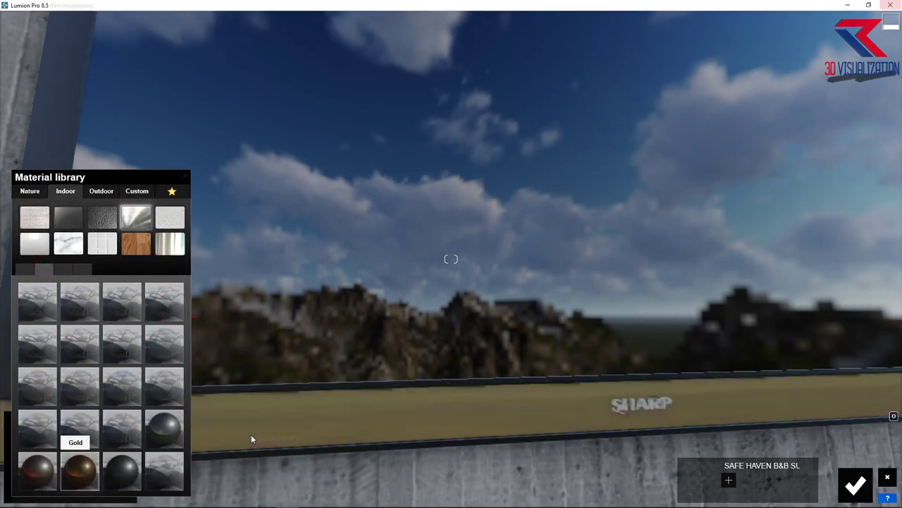
{"action": "left_click", "coordinate": [82, 472]}
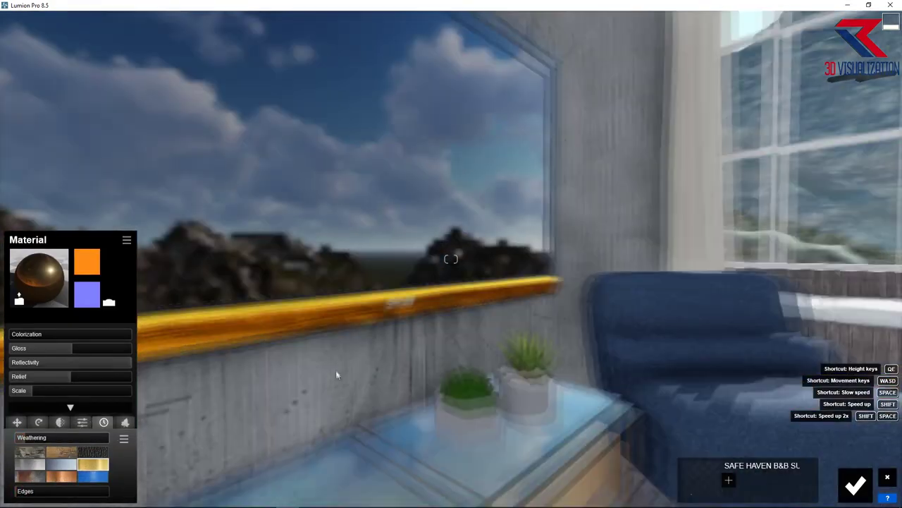
{"action": "right_click_drag", "start_coordinate": [415, 385], "coordinate": [415, 384]}
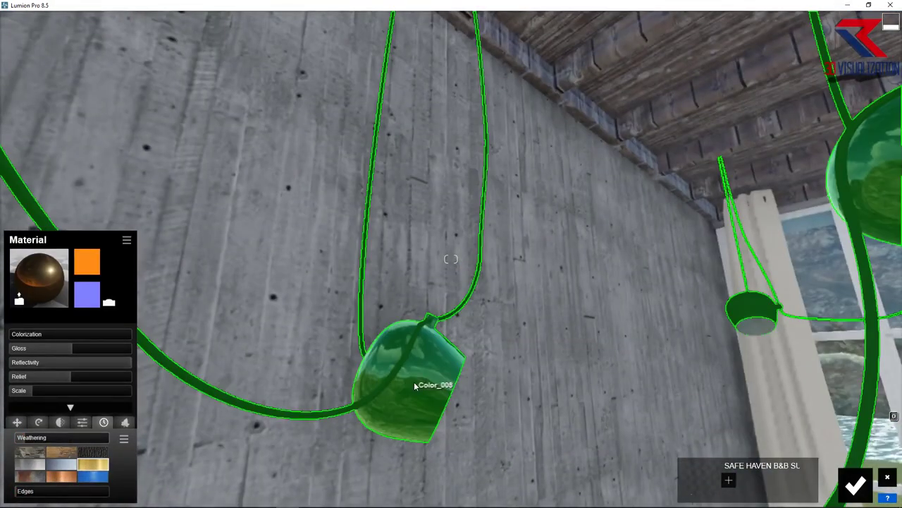
Step: Give the hanging lamps an Indoor Metal chrome material with reflectivity 1.8
{"action": "scroll", "coordinate": [415, 385], "scroll_direction": "down", "scroll_amount": 5}
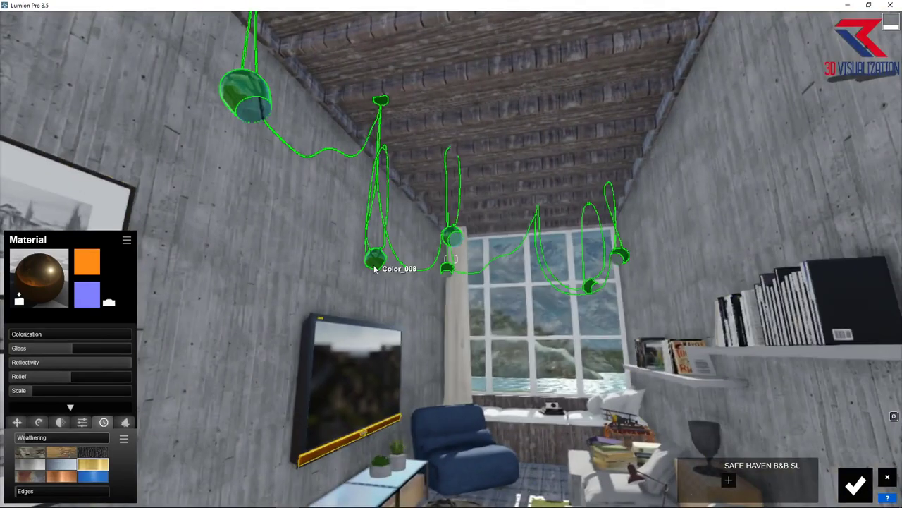
{"action": "left_click", "coordinate": [374, 269]}
{"action": "left_click", "coordinate": [66, 191]}
{"action": "left_click", "coordinate": [68, 218]}
{"action": "left_click", "coordinate": [130, 222]}
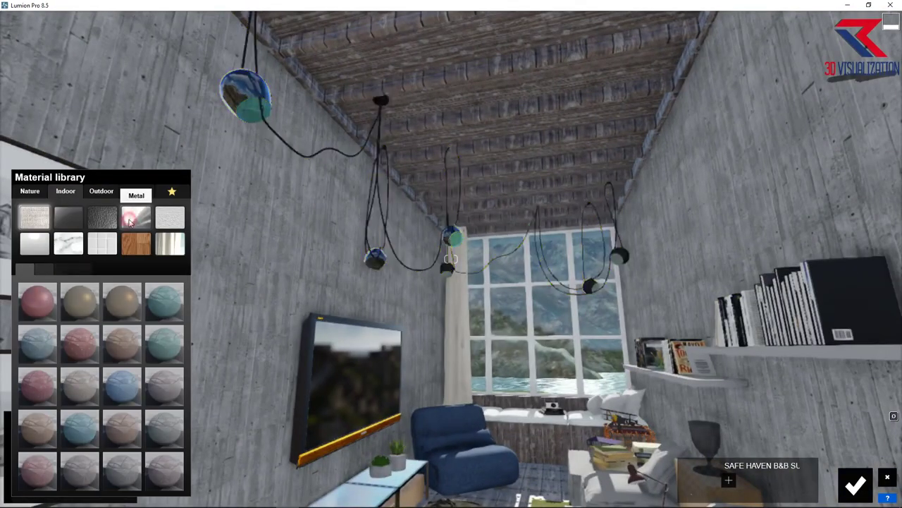
{"action": "left_click", "coordinate": [130, 221]}
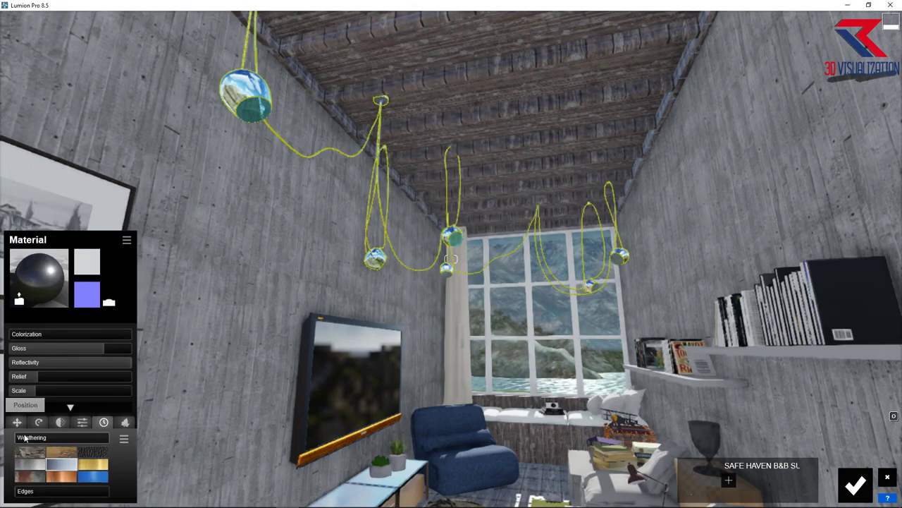
{"action": "left_click", "coordinate": [120, 366]}
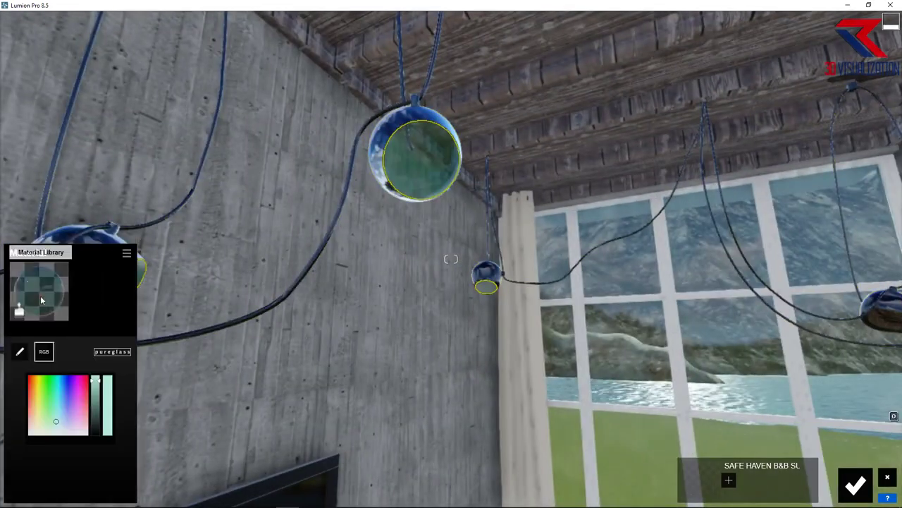
Step: Make the lamp glass white with Emissive 1.3, and give the curtain a sheer fabric
{"action": "left_click", "coordinate": [40, 299]}
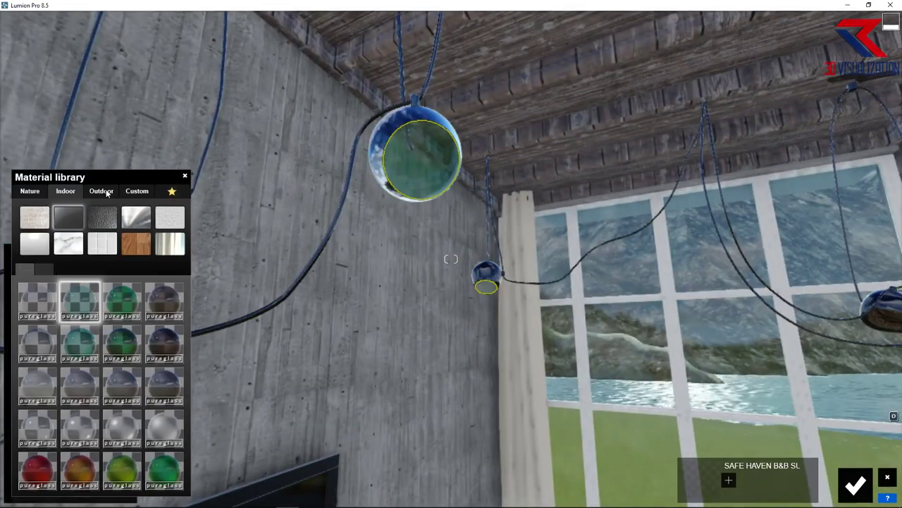
{"action": "left_click", "coordinate": [125, 195]}
{"action": "left_click", "coordinate": [36, 310]}
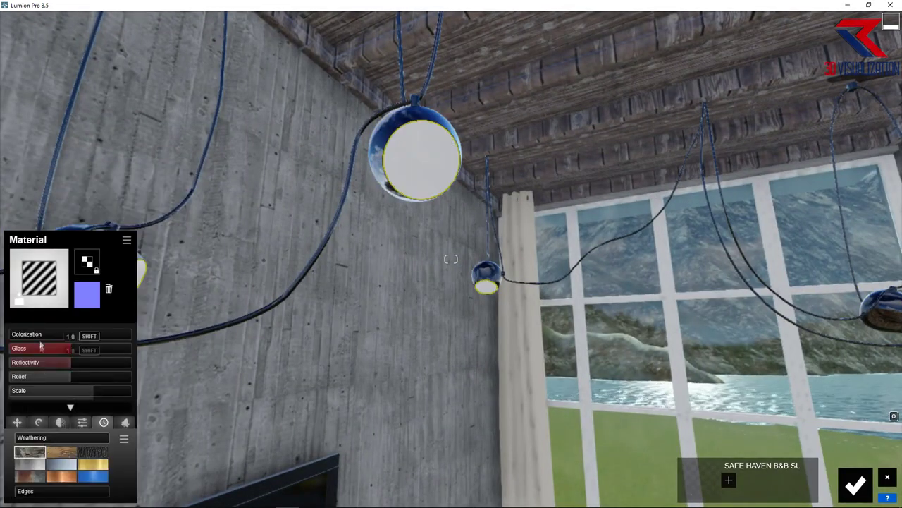
{"action": "left_click", "coordinate": [40, 437]}
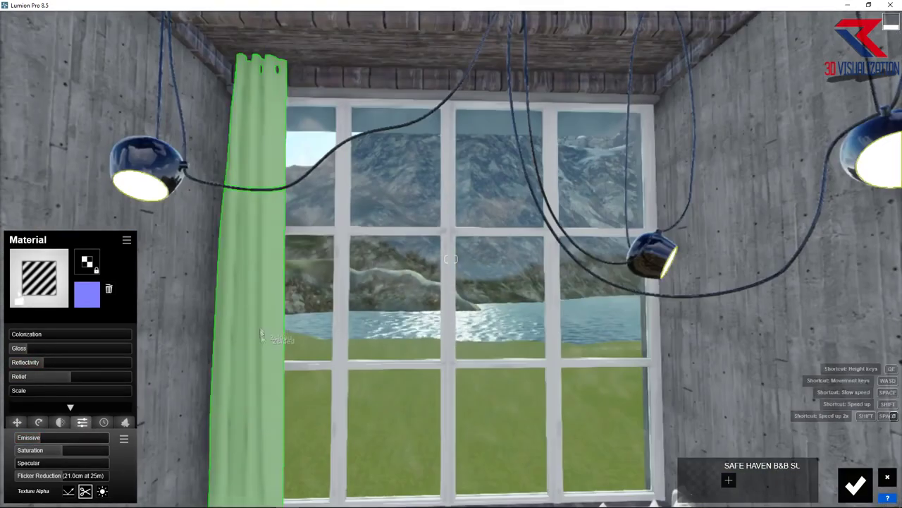
{"action": "left_click", "coordinate": [254, 282]}
{"action": "left_click", "coordinate": [169, 217]}
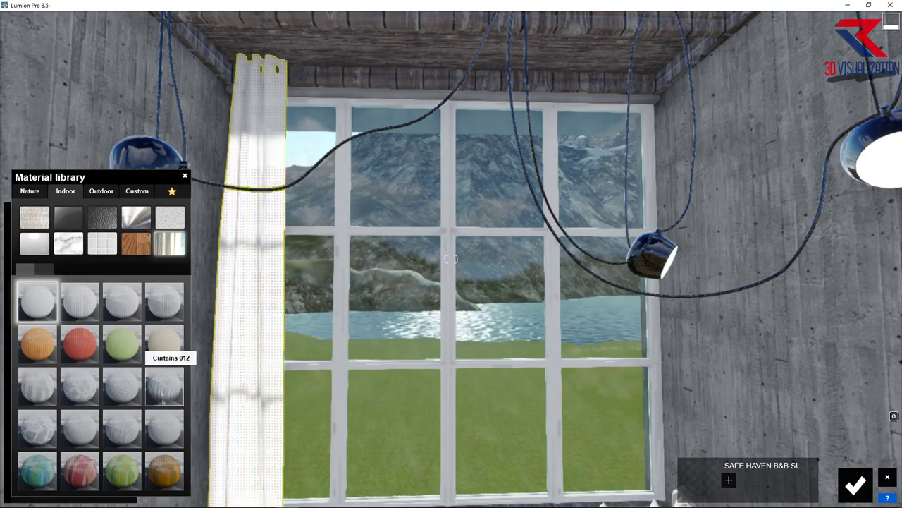
Step: Apply Curtains 012 to the curtain and the Aluminium metal material to the window frame
{"action": "left_click", "coordinate": [164, 386]}
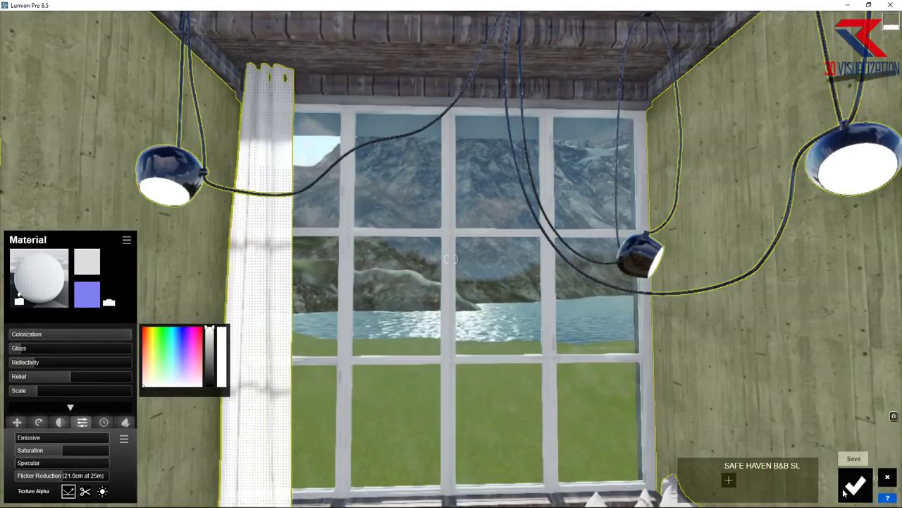
{"action": "left_click", "coordinate": [855, 482]}
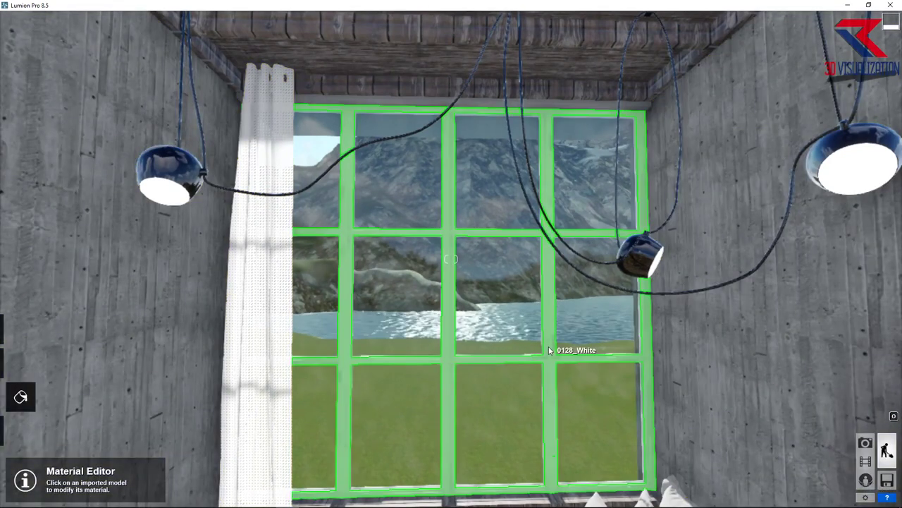
{"action": "left_click", "coordinate": [549, 350]}
{"action": "left_click", "coordinate": [101, 259]}
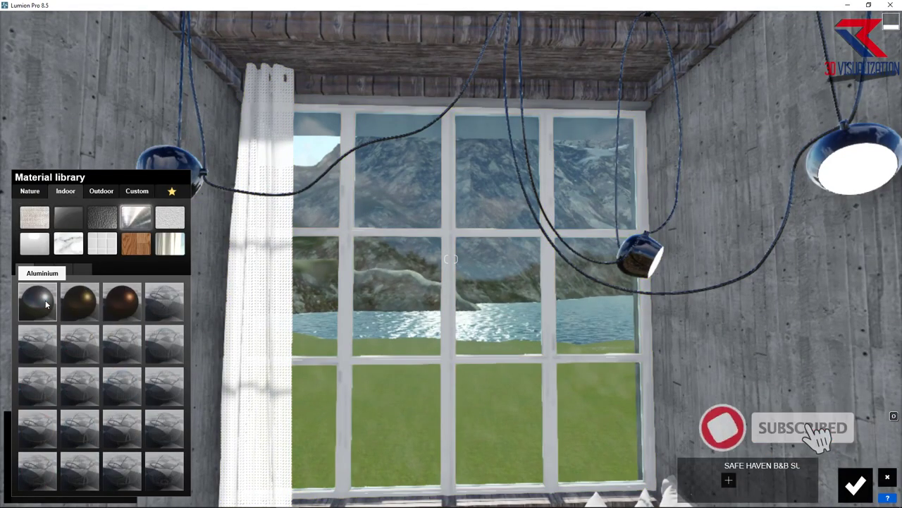
{"action": "left_click", "coordinate": [51, 316]}
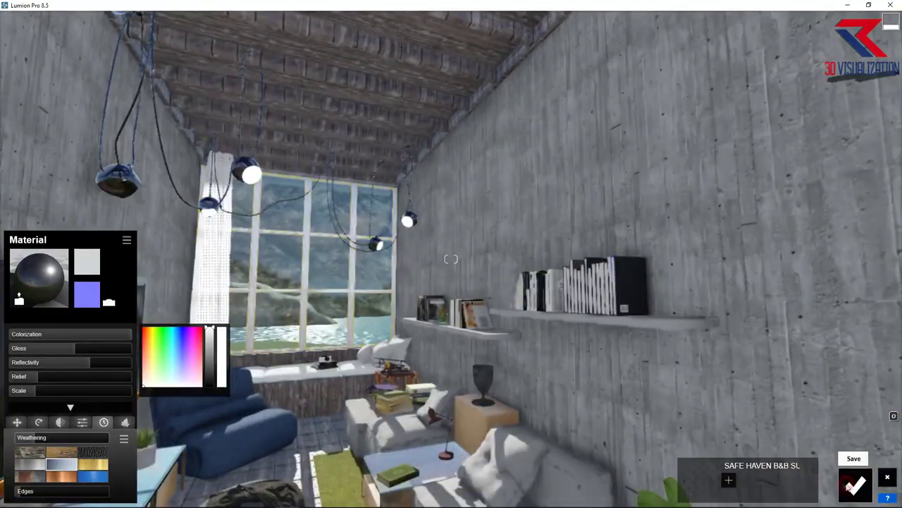
Step: Accept the aluminium frame, then give the goblet Brass and the red desk lamp Bronze
{"action": "left_click", "coordinate": [853, 485]}
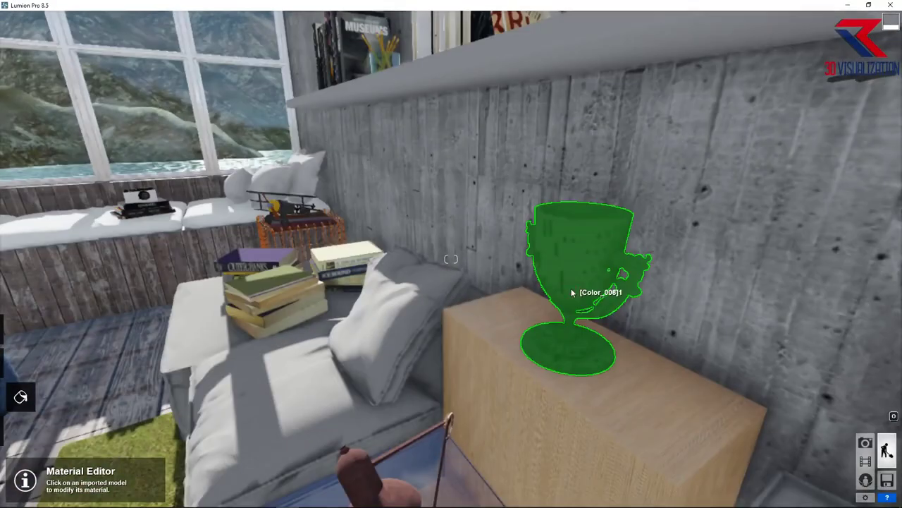
{"action": "left_click", "coordinate": [572, 292]}
{"action": "left_click", "coordinate": [65, 190]}
{"action": "left_click", "coordinate": [136, 217]}
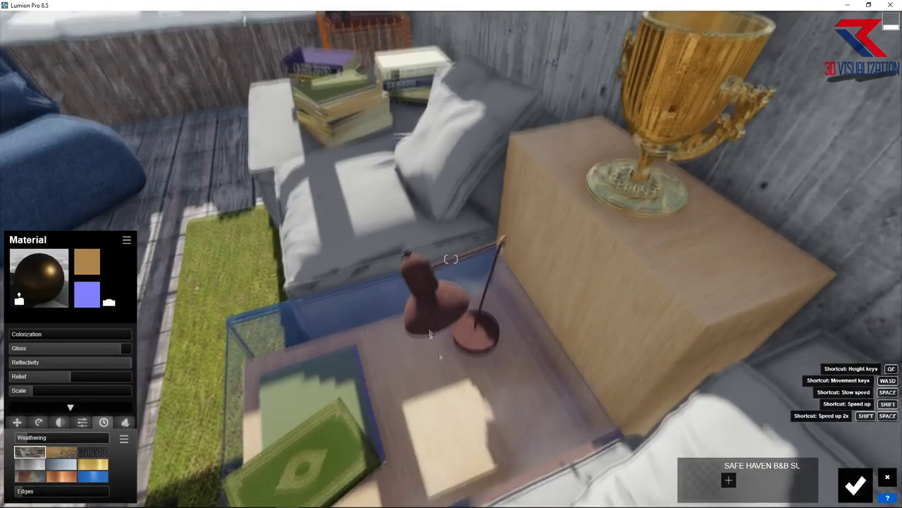
{"action": "left_click", "coordinate": [423, 310]}
{"action": "left_click", "coordinate": [124, 227]}
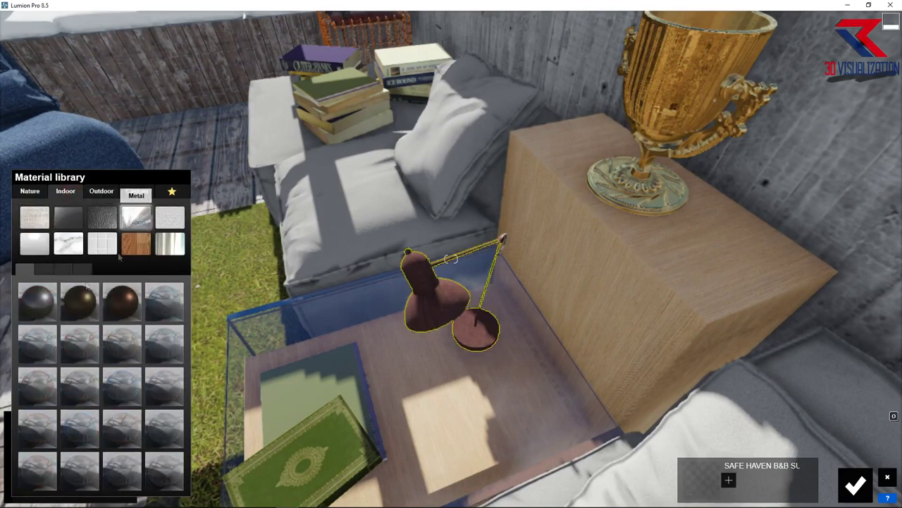
{"action": "left_click", "coordinate": [118, 303]}
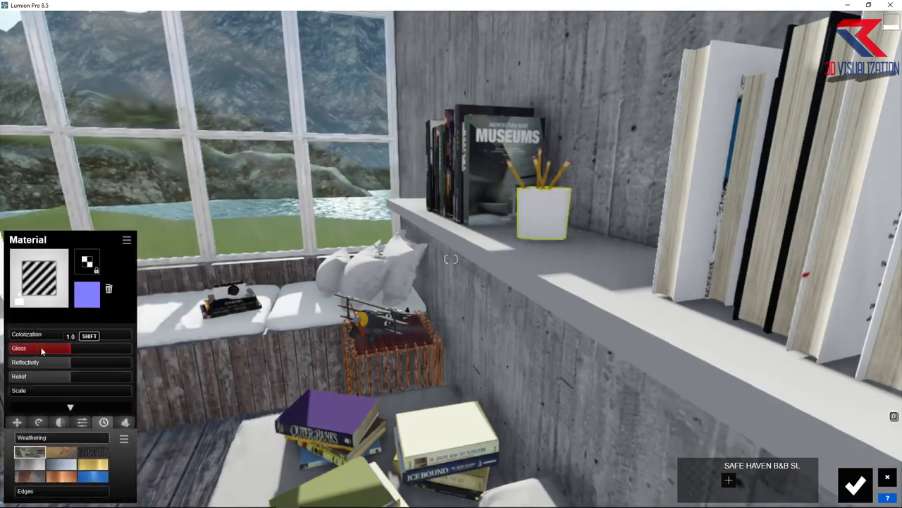
Step: Tint the pencil cup dark grey, change the book stack's material, and fly back across the room
{"action": "left_click", "coordinate": [42, 334]}
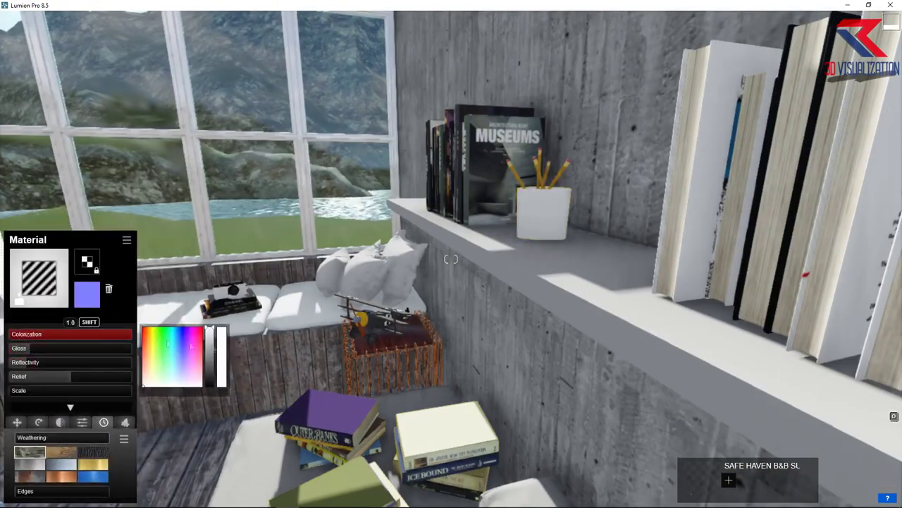
{"action": "left_click_drag", "start_coordinate": [207, 330], "coordinate": [206, 367]}
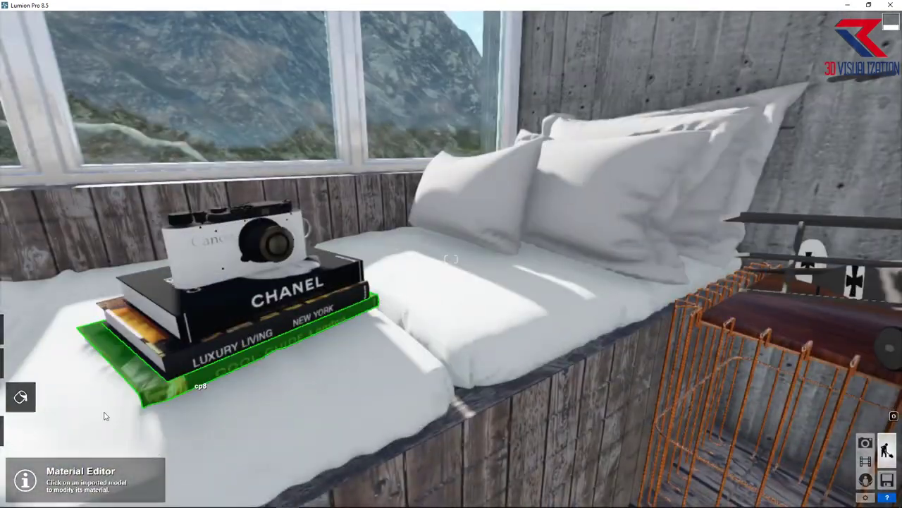
{"action": "left_click", "coordinate": [105, 414]}
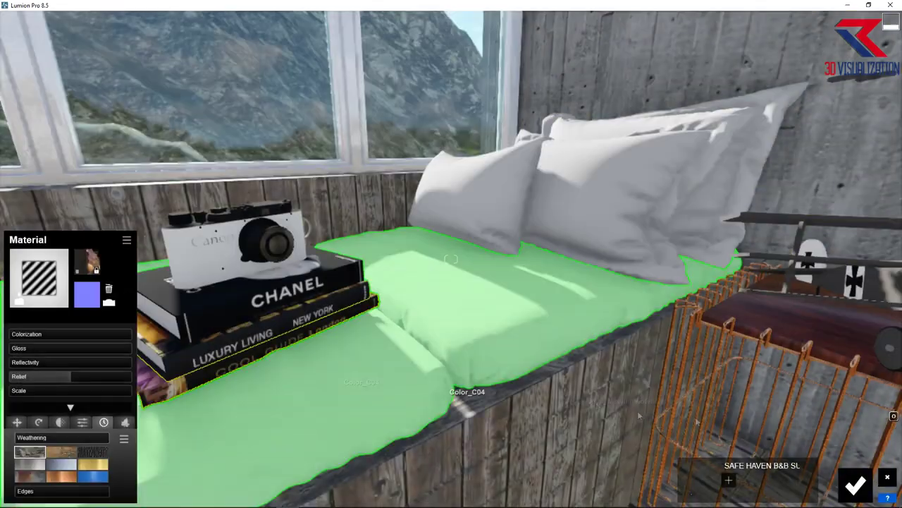
{"action": "left_click", "coordinate": [332, 336]}
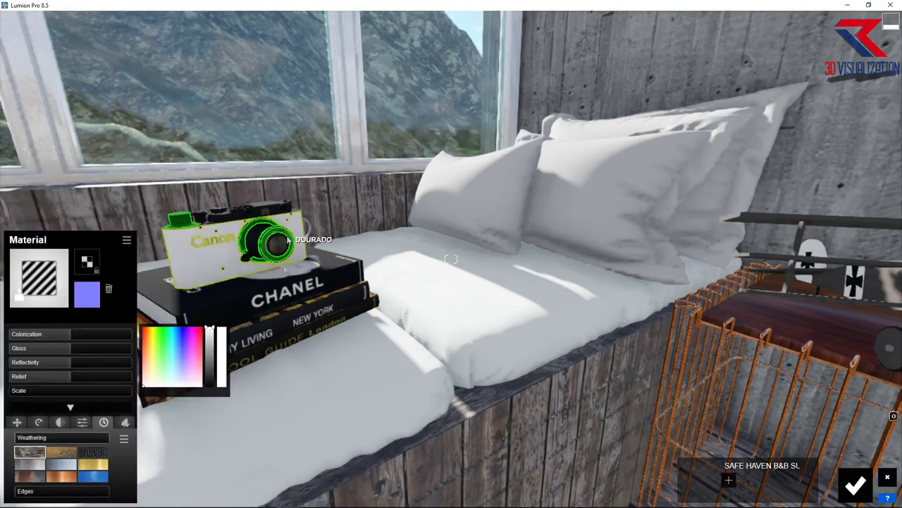
{"action": "right_click_drag", "start_coordinate": [380, 275], "coordinate": [174, 274]}
Step: Load the carpet image from DATA2 > SKETCHUP > MATERIAL as the grass's custom diffuse texture
{"action": "key", "text": "s"}
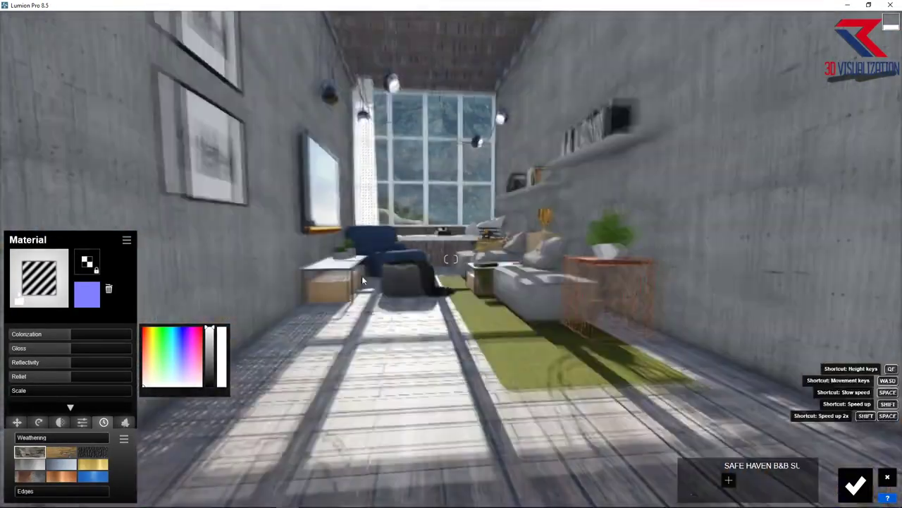
{"action": "key", "text": "w"}
{"action": "left_click", "coordinate": [855, 485]}
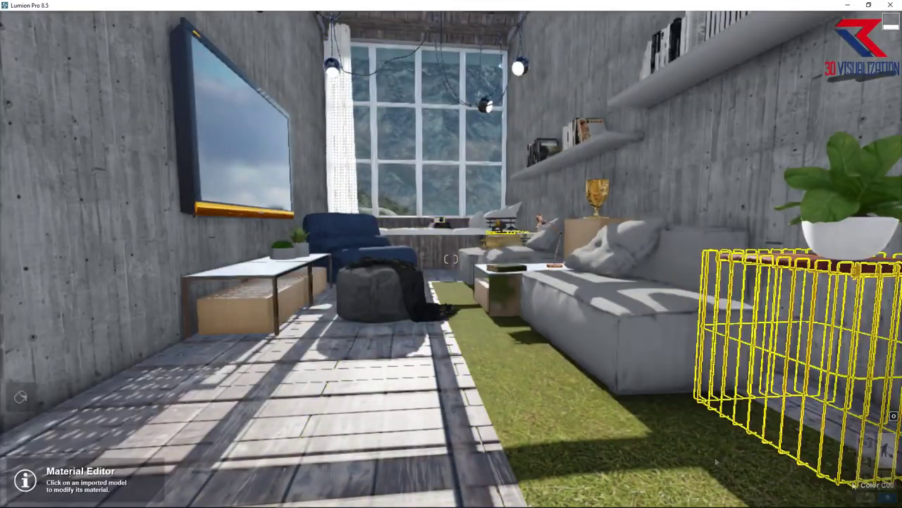
{"action": "left_click", "coordinate": [84, 481]}
{"action": "left_click", "coordinate": [209, 173]}
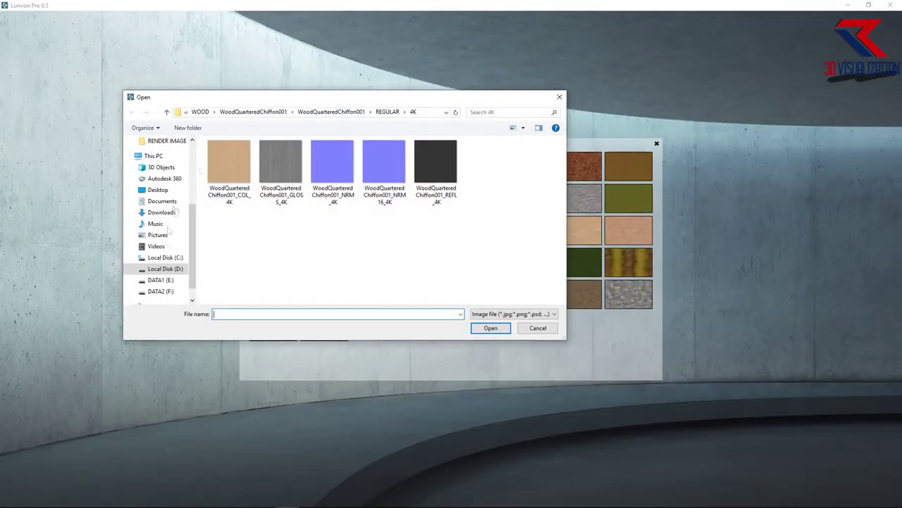
{"action": "left_click", "coordinate": [161, 291]}
{"action": "double_click", "coordinate": [232, 261]}
{"action": "double_click", "coordinate": [226, 232]}
{"action": "double_click", "coordinate": [224, 164]}
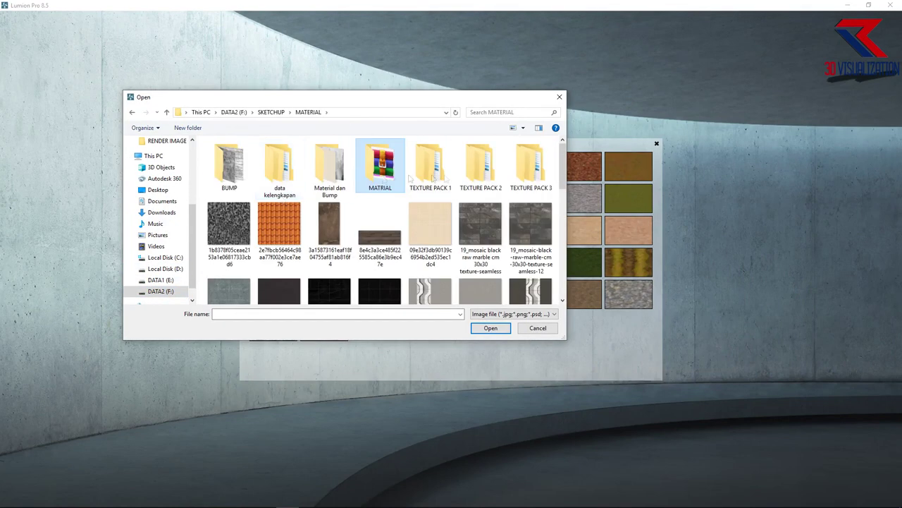
{"action": "double_click", "coordinate": [334, 168]}
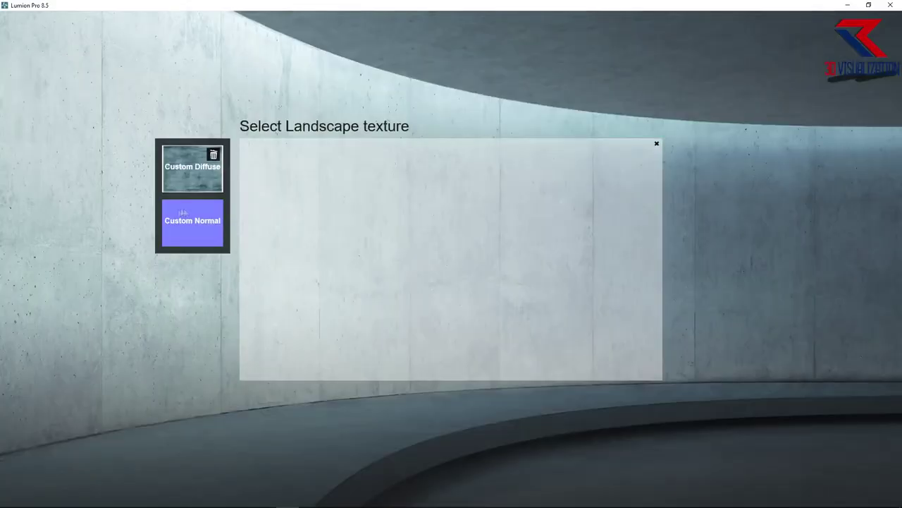
Step: Reduce the rug's grass size to 0.2235 and look around the room
{"action": "left_click", "coordinate": [656, 143]}
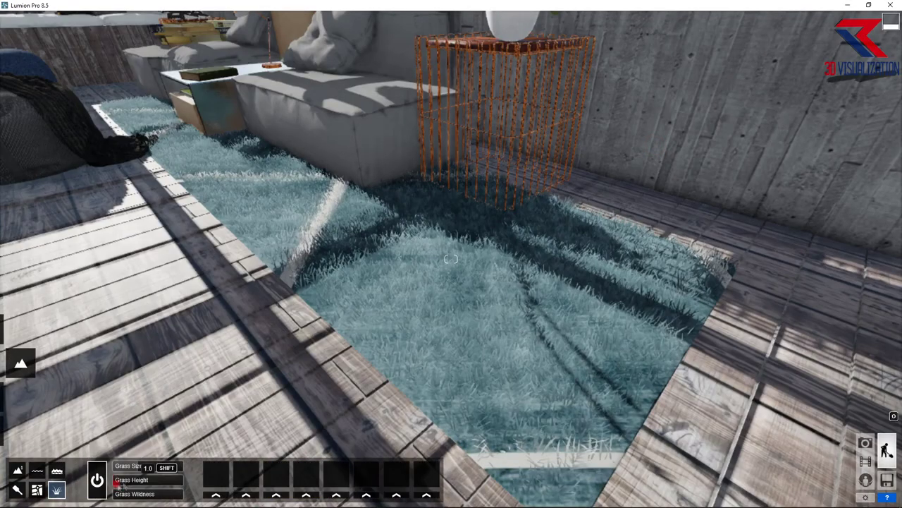
{"action": "left_click_drag", "start_coordinate": [148, 466], "coordinate": [126, 466]}
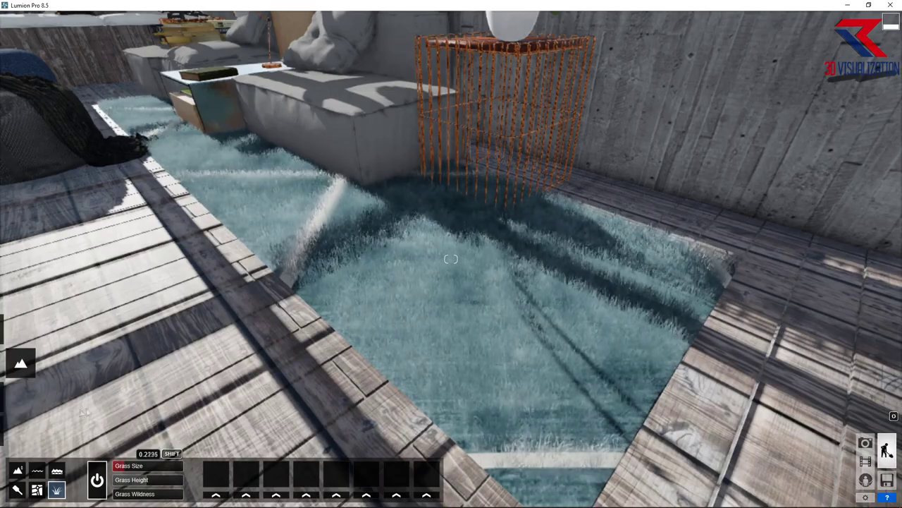
{"action": "mouse_move", "coordinate": [494, 256]}
{"action": "right_mouse_down"}
{"action": "mouse_move", "coordinate": [424, 256]}
{"action": "mouse_move", "coordinate": [501, 290]}
{"action": "right_mouse_up"}
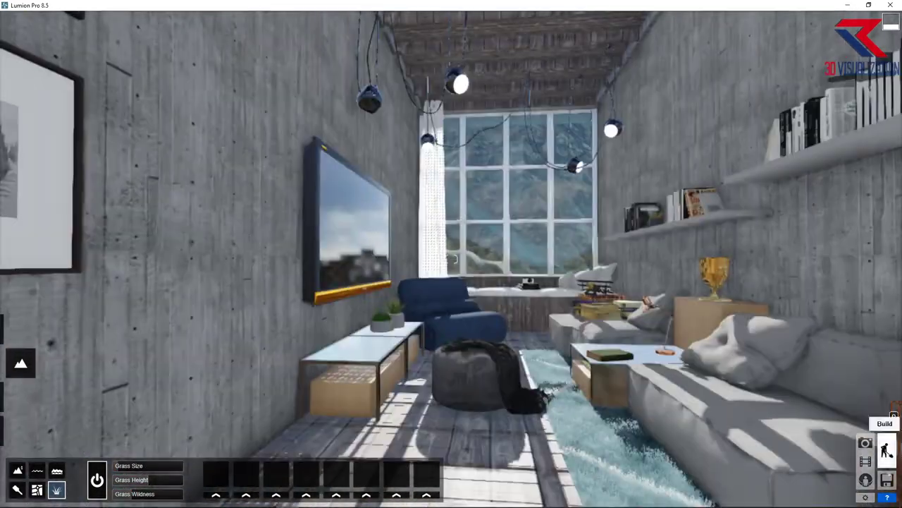
Step: Place an AlaskaCedar conifer beside the house and copy it to a second spot
{"action": "left_click", "coordinate": [20, 402]}
{"action": "left_click", "coordinate": [252, 452]}
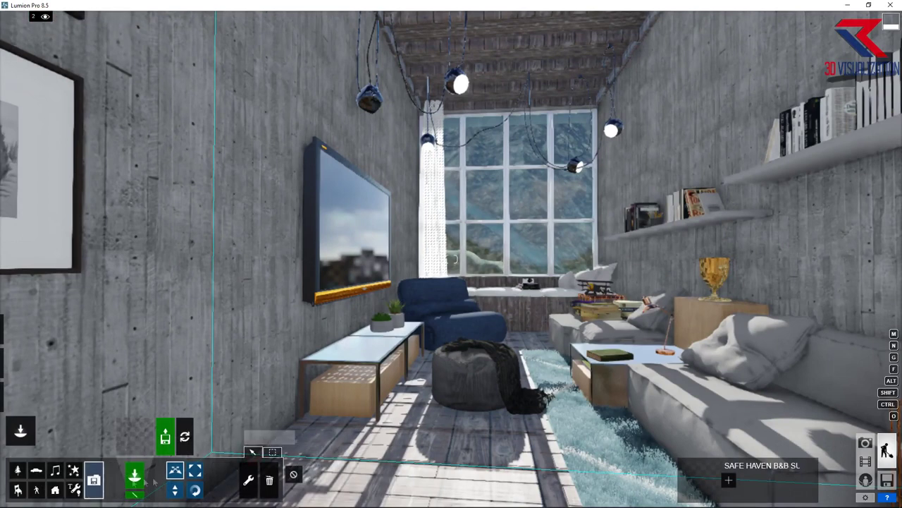
{"action": "left_click", "coordinate": [130, 441]}
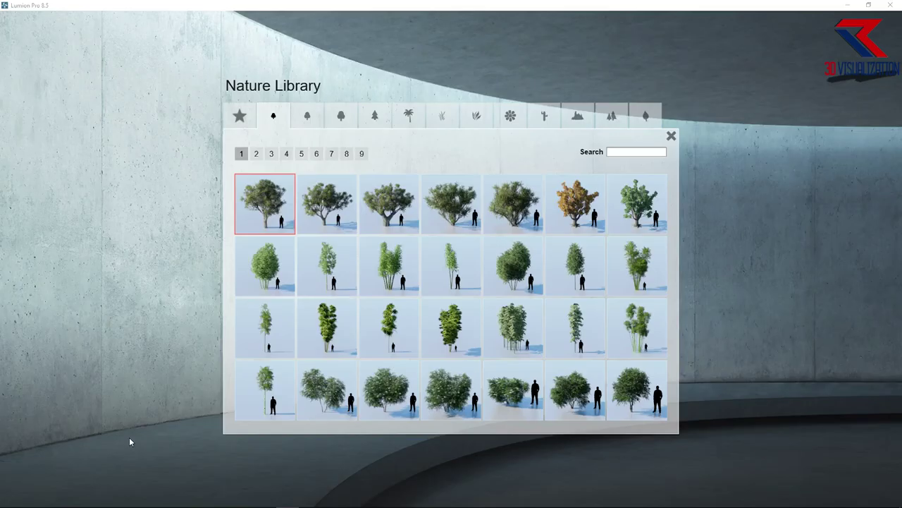
{"action": "left_click", "coordinate": [375, 117]}
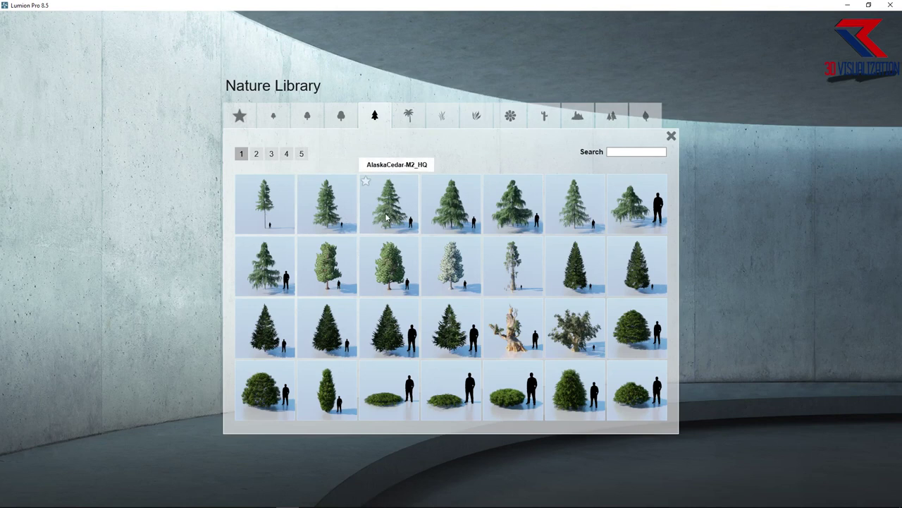
{"action": "left_click", "coordinate": [275, 220]}
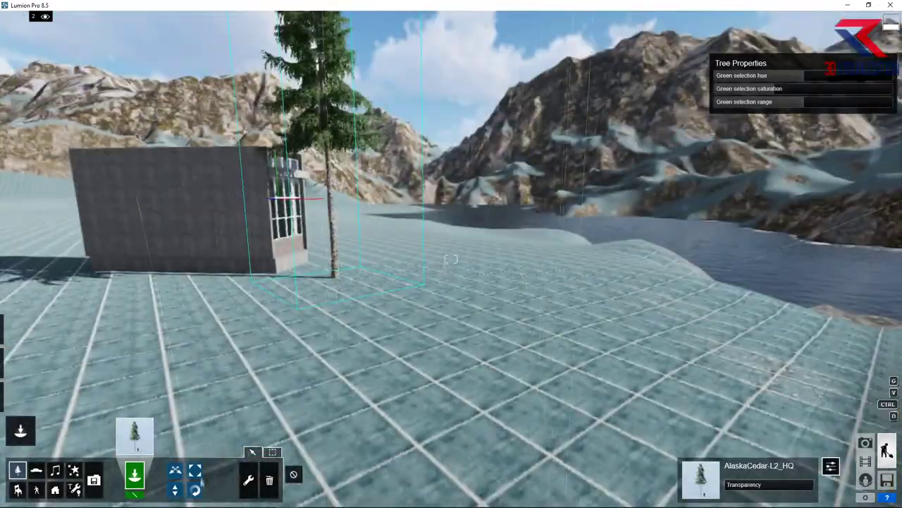
{"action": "left_click", "coordinate": [195, 469]}
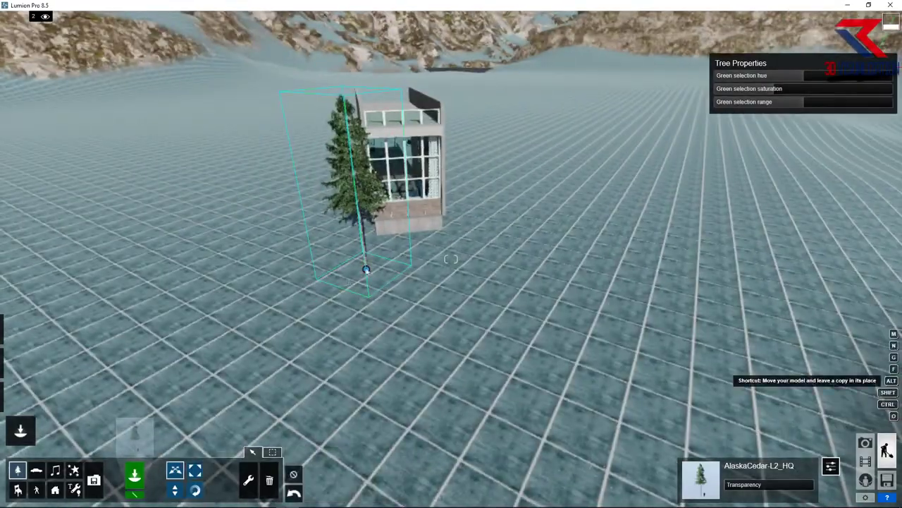
{"action": "left_click_drag", "start_coordinate": [366, 269], "coordinate": [469, 262], "text": "alt"}
Step: Place more AlaskaCedar trees along the lake shore
{"action": "scroll", "coordinate": [451, 259], "scroll_direction": "up", "scroll_amount": 5}
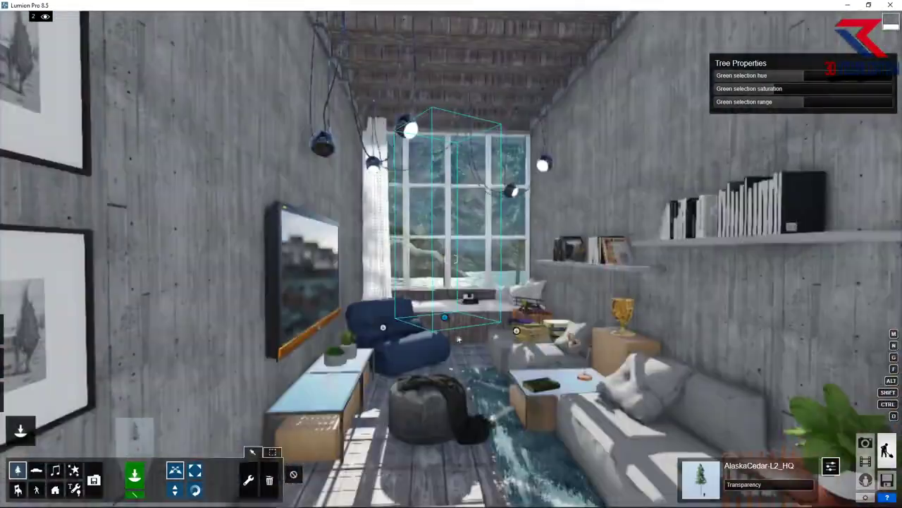
{"action": "left_click", "coordinate": [134, 430]}
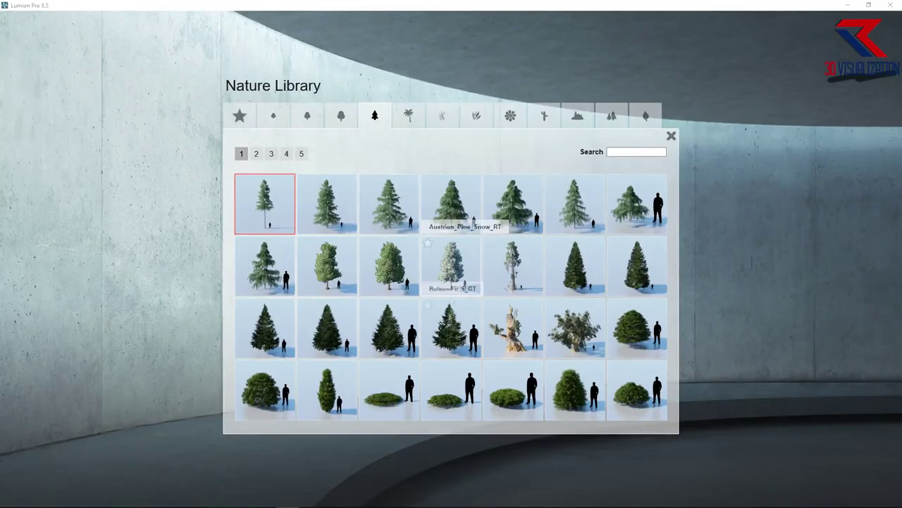
{"action": "left_click", "coordinate": [615, 93]}
{"action": "left_click", "coordinate": [578, 93]}
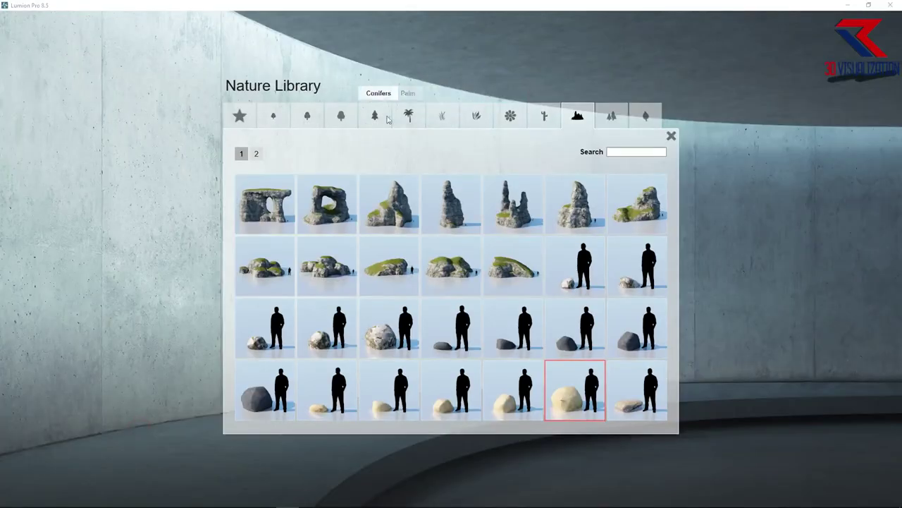
{"action": "left_click", "coordinate": [374, 115]}
{"action": "left_click", "coordinate": [384, 201]}
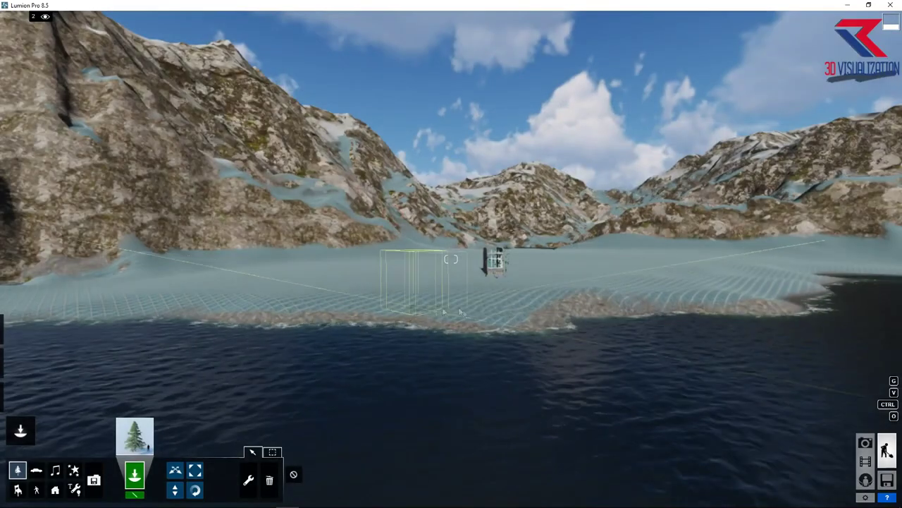
{"action": "left_click", "coordinate": [510, 303]}
{"action": "left_click", "coordinate": [559, 258]}
Step: Add a final shore cedar, give the window panes the Custom Glass material, and enter Photo mode
{"action": "left_click", "coordinate": [354, 272]}
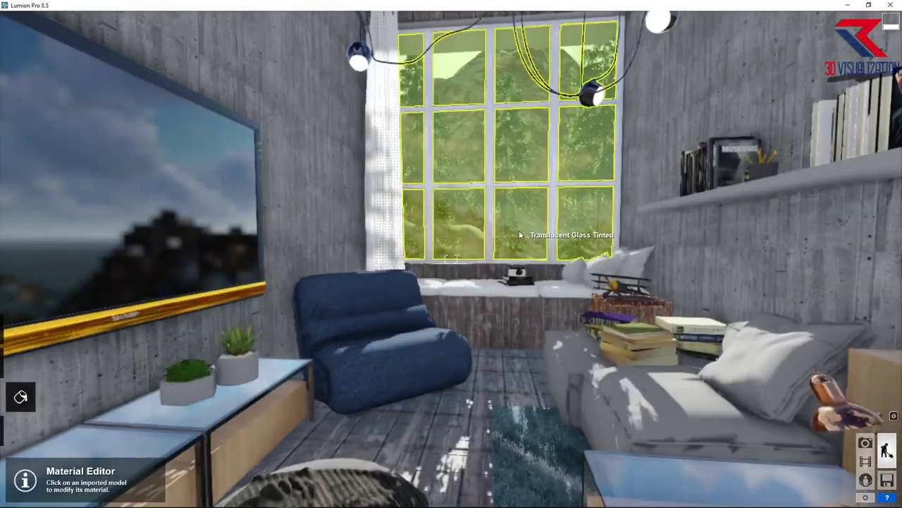
{"action": "left_click", "coordinate": [519, 231]}
{"action": "left_click", "coordinate": [40, 284]}
{"action": "left_click", "coordinate": [119, 196]}
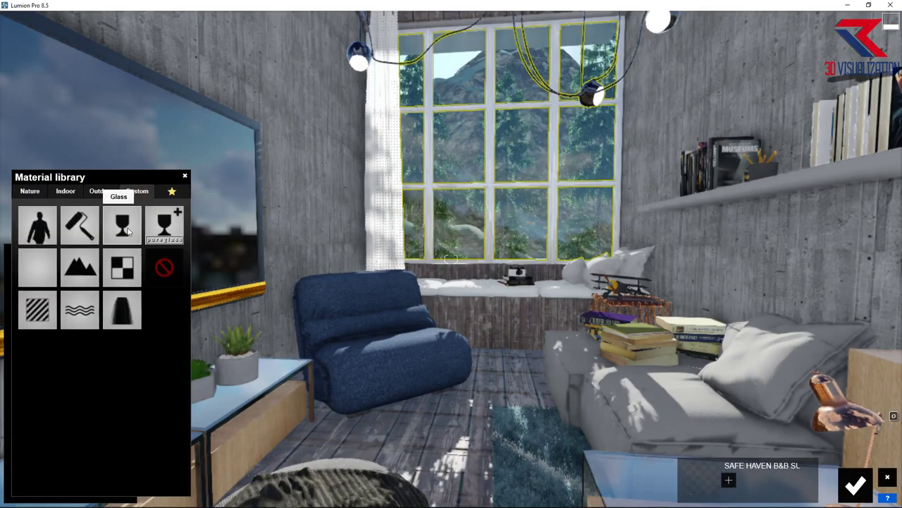
{"action": "left_click", "coordinate": [161, 217]}
{"action": "left_click", "coordinate": [854, 485]}
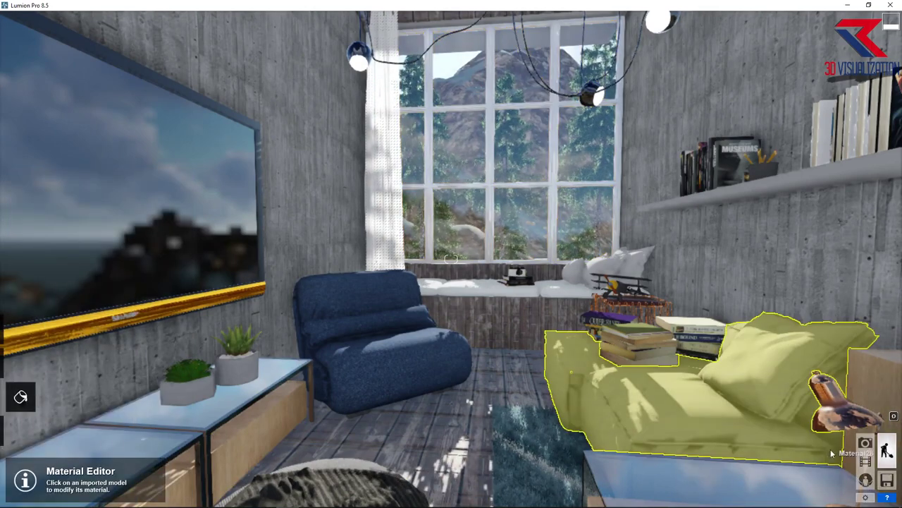
{"action": "left_click", "coordinate": [868, 443]}
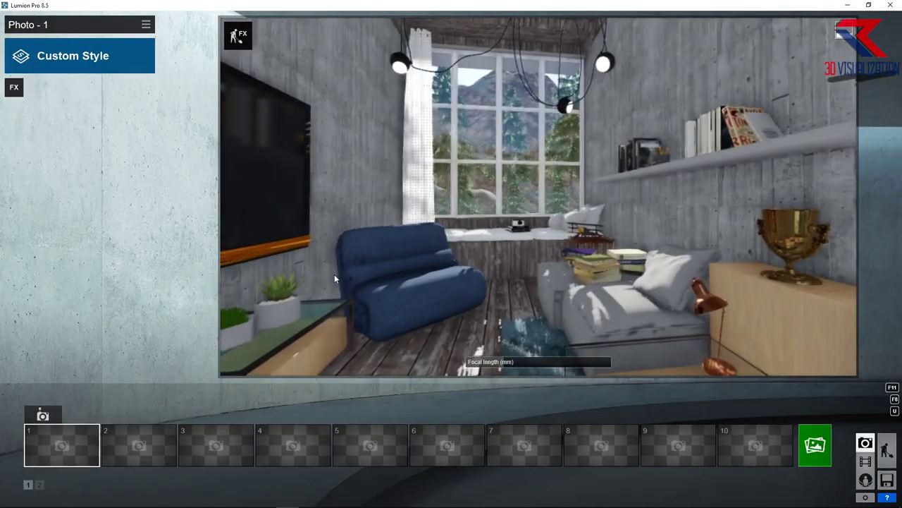
Step: Widen the focal length, reposition the camera inside the living room, and save it as Photo 1
{"action": "scroll", "coordinate": [334, 274], "scroll_direction": "down", "scroll_amount": 3}
{"action": "mouse_move", "coordinate": [494, 364]}
{"action": "left_mouse_down"}
{"action": "mouse_move", "coordinate": [520, 364]}
{"action": "mouse_move", "coordinate": [510, 365]}
{"action": "left_mouse_up"}
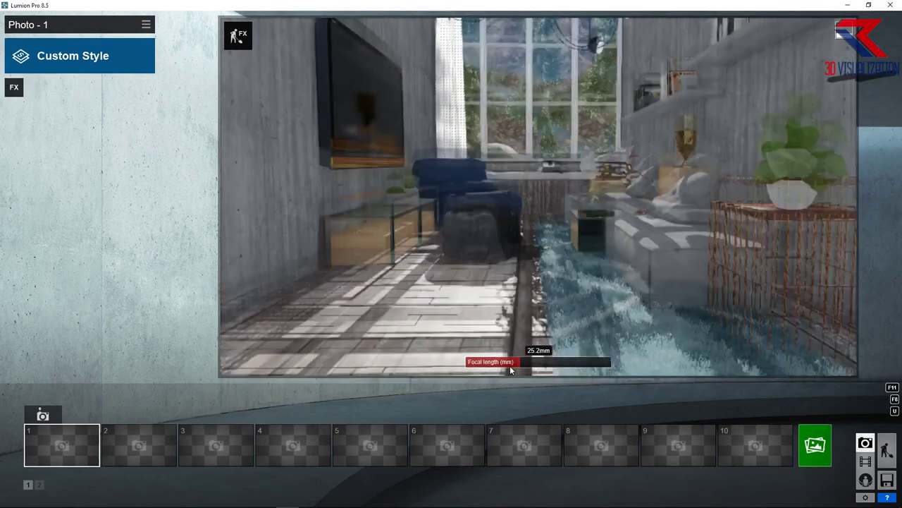
{"action": "key", "text": "s"}
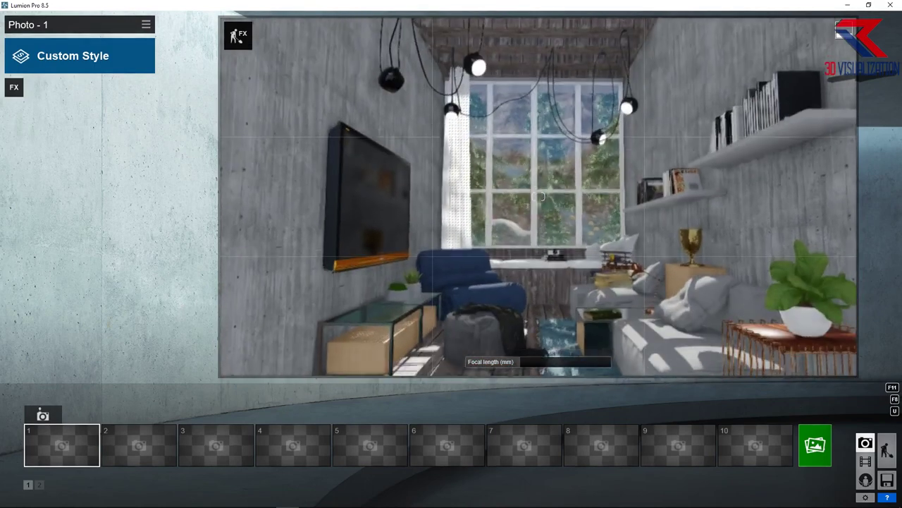
{"action": "key", "text": "w"}
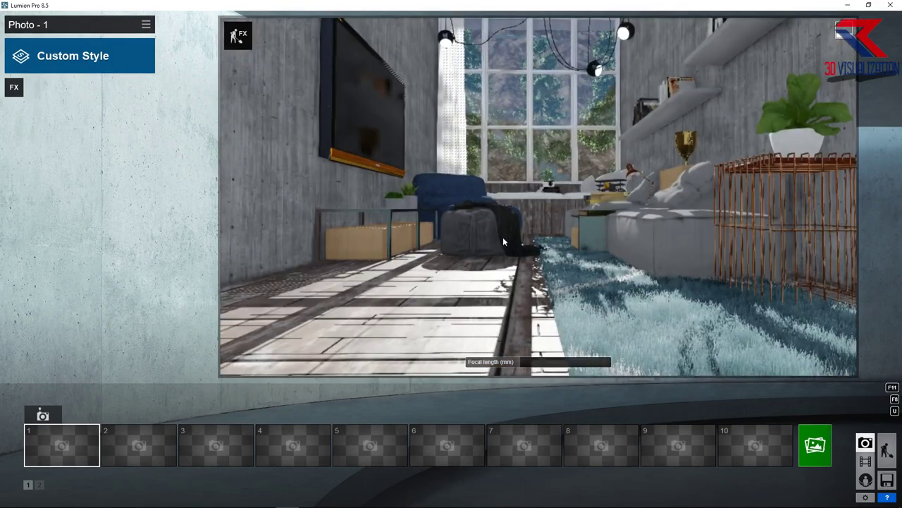
{"action": "key", "text": "w"}
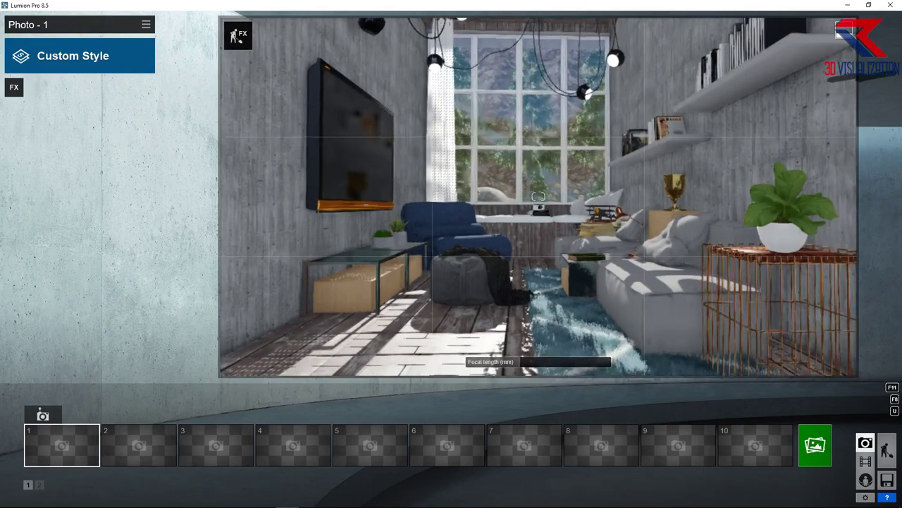
{"action": "key", "text": "d"}
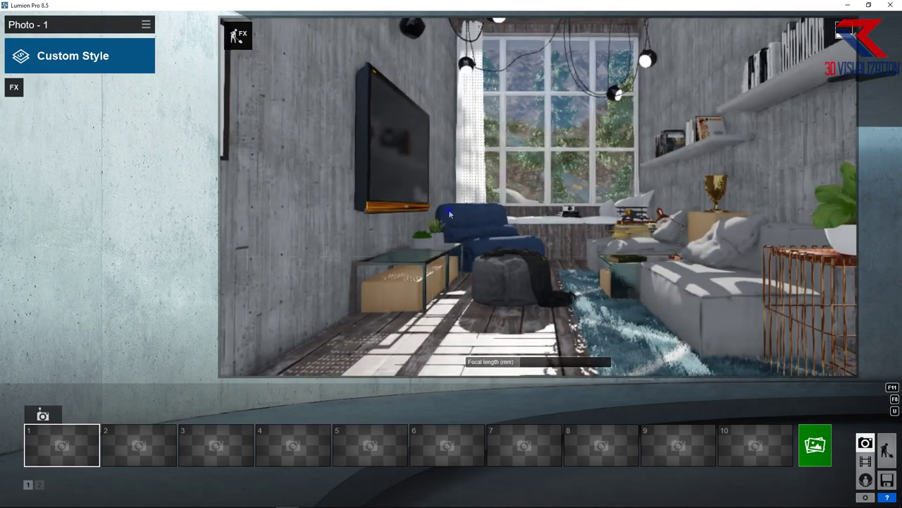
{"action": "key", "text": "s"}
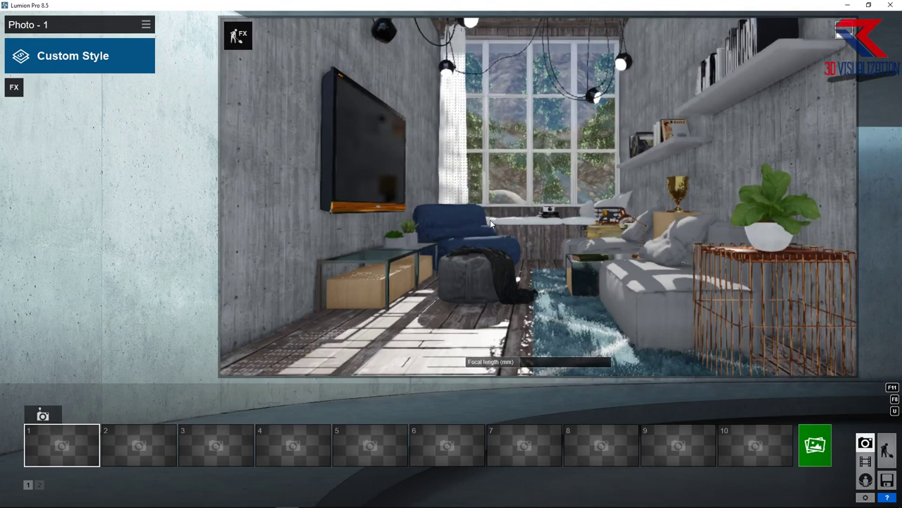
{"action": "key", "text": "a"}
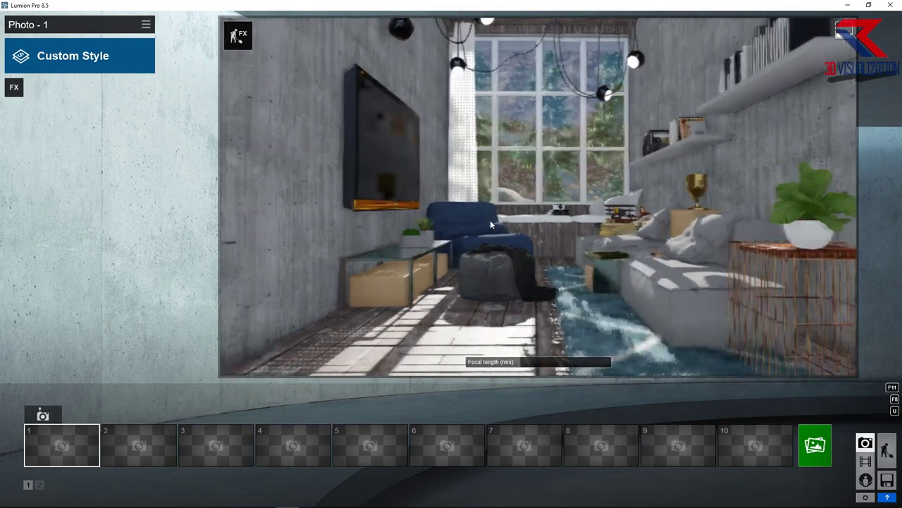
{"action": "left_click", "coordinate": [42, 415]}
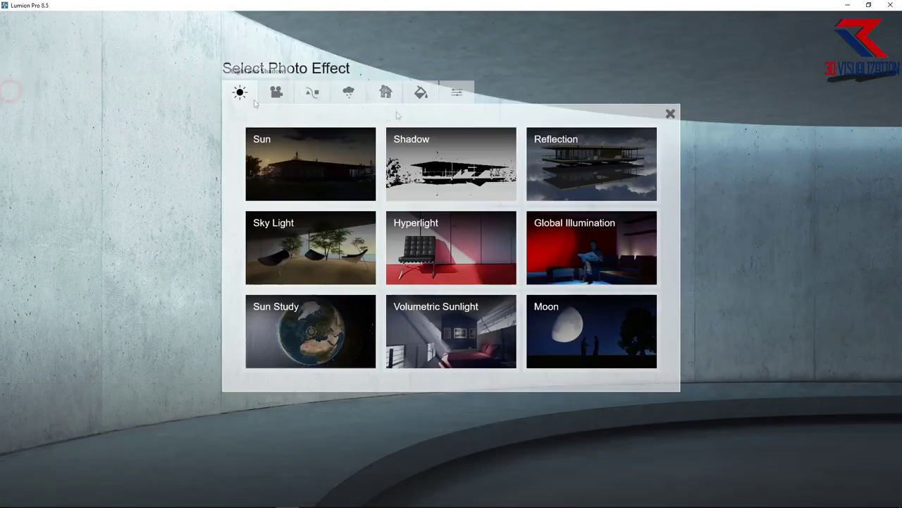
Step: Add 2-Point Perspective and a Sun effect, adjusting sun height to shift floor shadows
{"action": "left_click", "coordinate": [277, 92]}
{"action": "left_click", "coordinate": [602, 170]}
{"action": "left_click", "coordinate": [29, 65]}
{"action": "left_click", "coordinate": [240, 92]}
{"action": "left_click", "coordinate": [260, 149]}
{"action": "mouse_move", "coordinate": [96, 131]}
{"action": "left_mouse_down"}
{"action": "mouse_move", "coordinate": [105, 130]}
{"action": "mouse_move", "coordinate": [96, 142]}
{"action": "mouse_move", "coordinate": [106, 146]}
{"action": "left_mouse_up"}
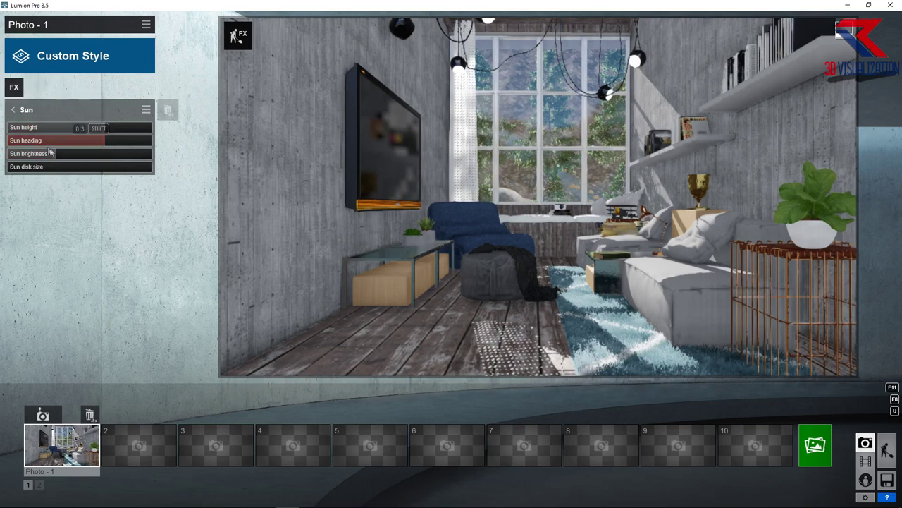
Step: Add a Shadow effect with fine detail shadows turned on
{"action": "left_click", "coordinate": [14, 87]}
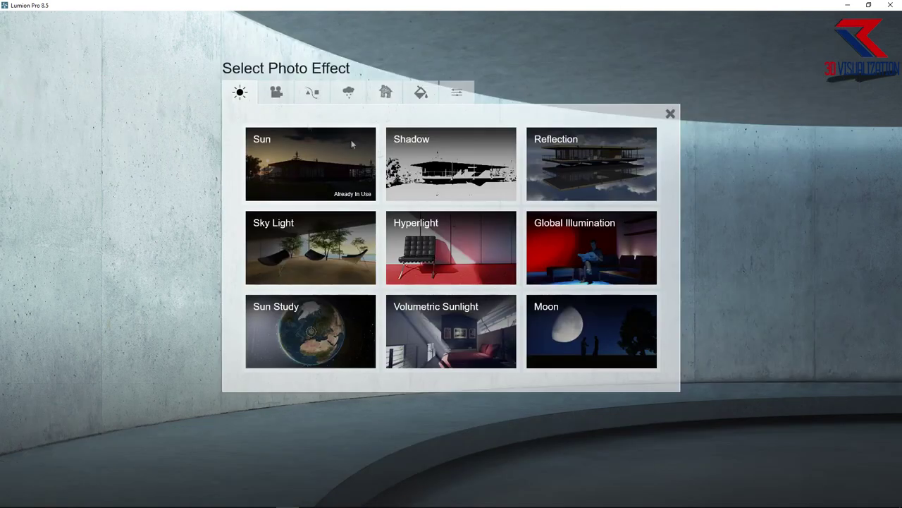
{"action": "left_click", "coordinate": [430, 159]}
{"action": "left_click", "coordinate": [136, 260]}
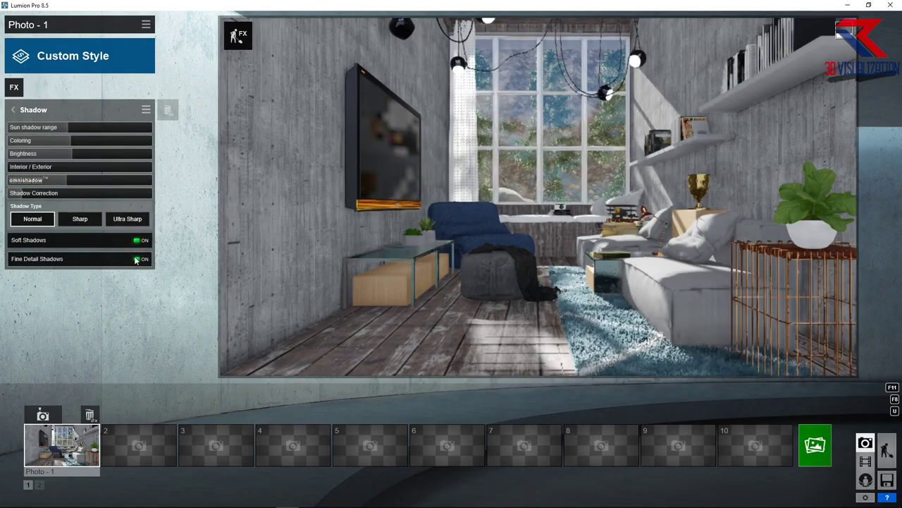
Step: Add Sky and Clouds with its position raised to about a third
{"action": "left_click", "coordinate": [15, 87]}
{"action": "left_click", "coordinate": [270, 91]}
{"action": "left_click", "coordinate": [352, 91]}
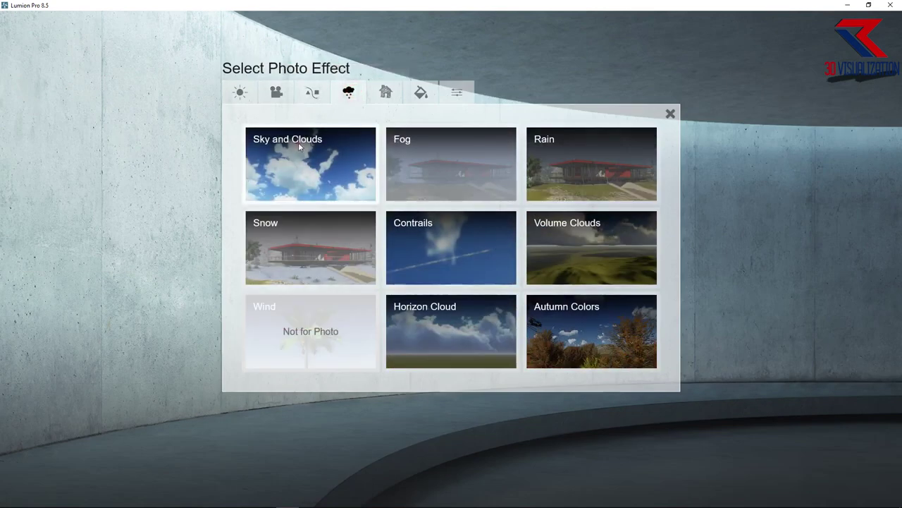
{"action": "left_click", "coordinate": [298, 143]}
{"action": "left_click_drag", "start_coordinate": [69, 141], "coordinate": [163, 245]}
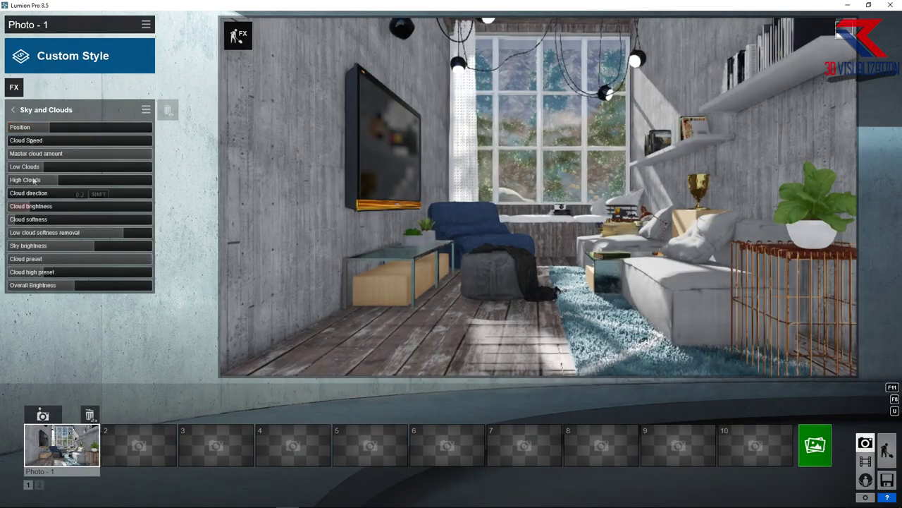
Step: Apply the Realistic photo style, then switch it to Dawn
{"action": "left_click", "coordinate": [68, 58]}
{"action": "left_click", "coordinate": [416, 179]}
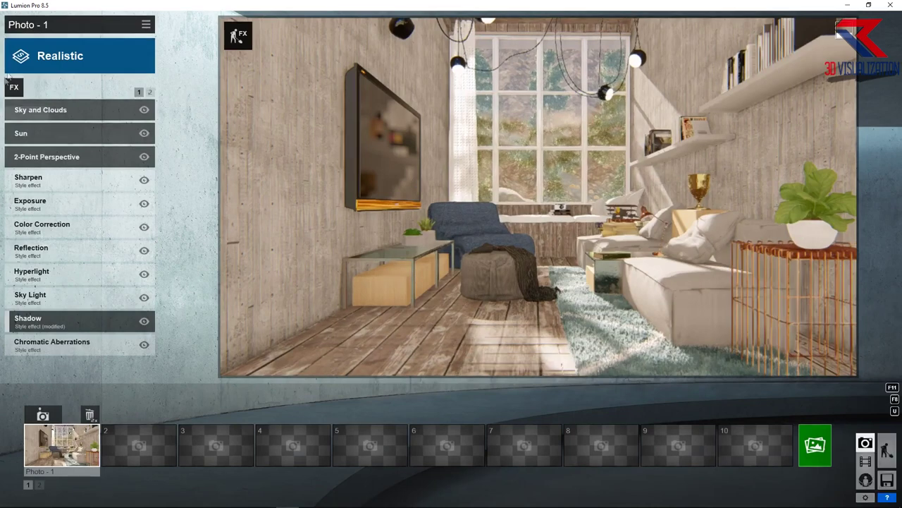
{"action": "left_click", "coordinate": [54, 61]}
{"action": "left_click", "coordinate": [302, 257]}
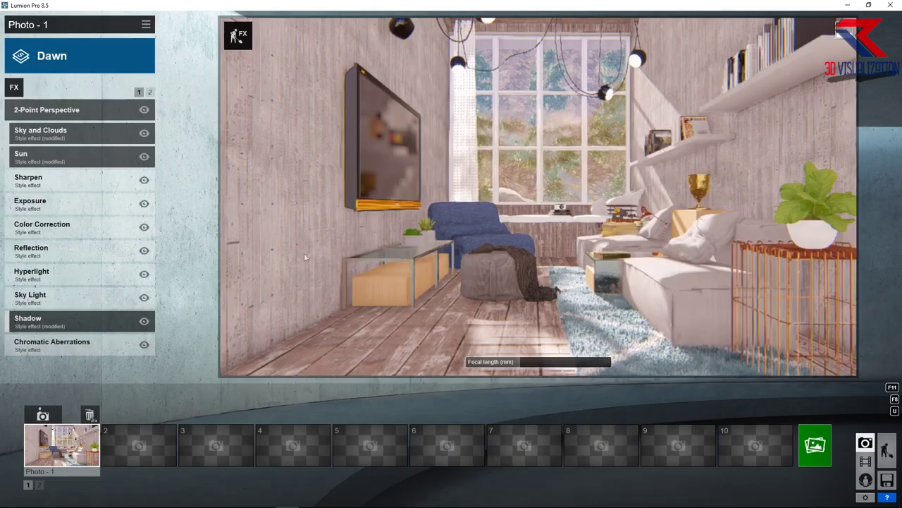
Step: Add the Reflection effect to the photo
{"action": "left_click", "coordinate": [13, 88]}
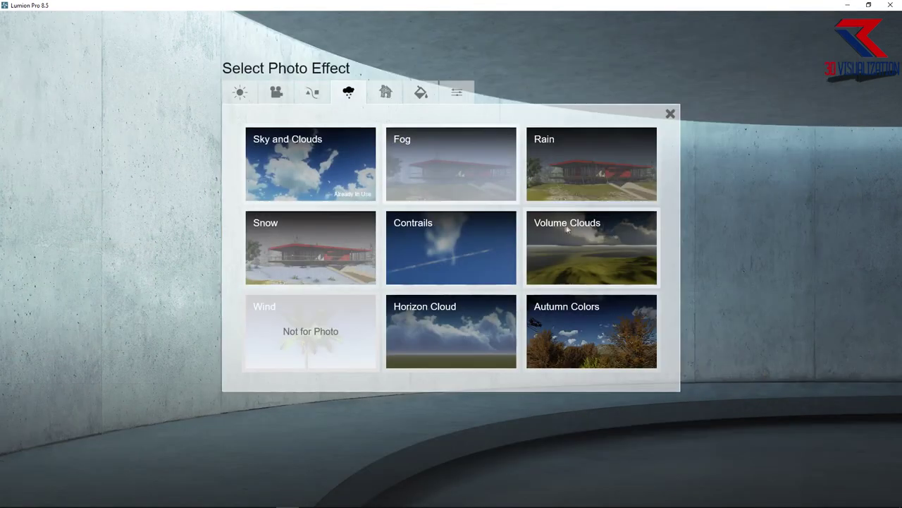
{"action": "left_click", "coordinate": [239, 92]}
{"action": "left_click", "coordinate": [277, 97]}
{"action": "left_click", "coordinate": [240, 93]}
{"action": "left_click", "coordinate": [591, 163]}
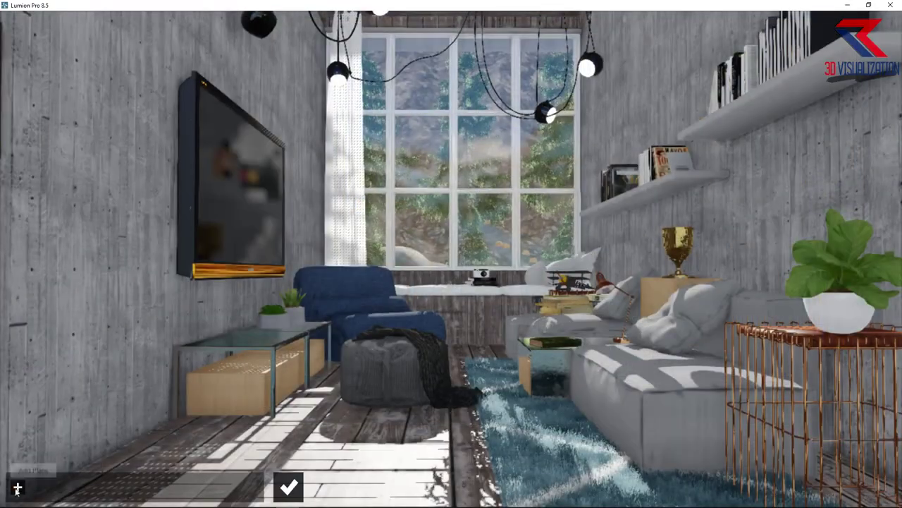
Step: Add reflection planes on the TV screen, window, table top and floor, then confirm
{"action": "left_click", "coordinate": [238, 183]}
{"action": "left_click", "coordinate": [423, 167]}
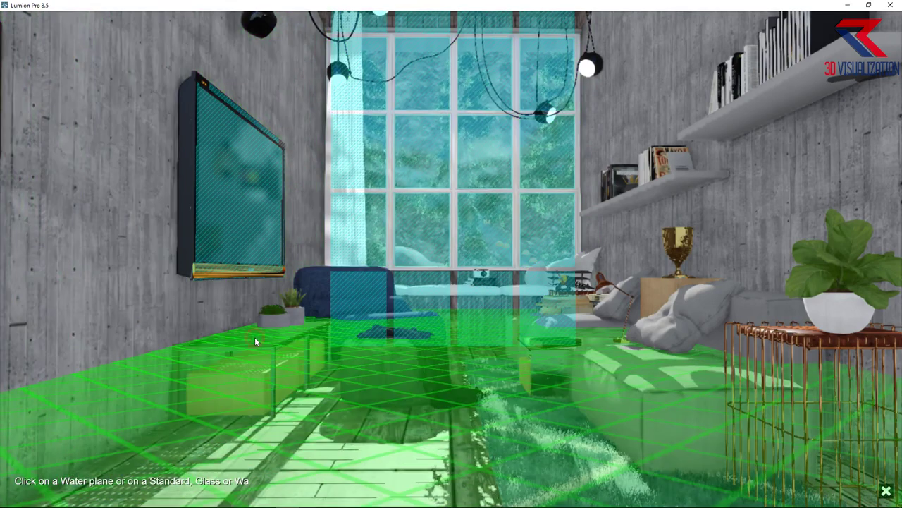
{"action": "left_click", "coordinate": [255, 337]}
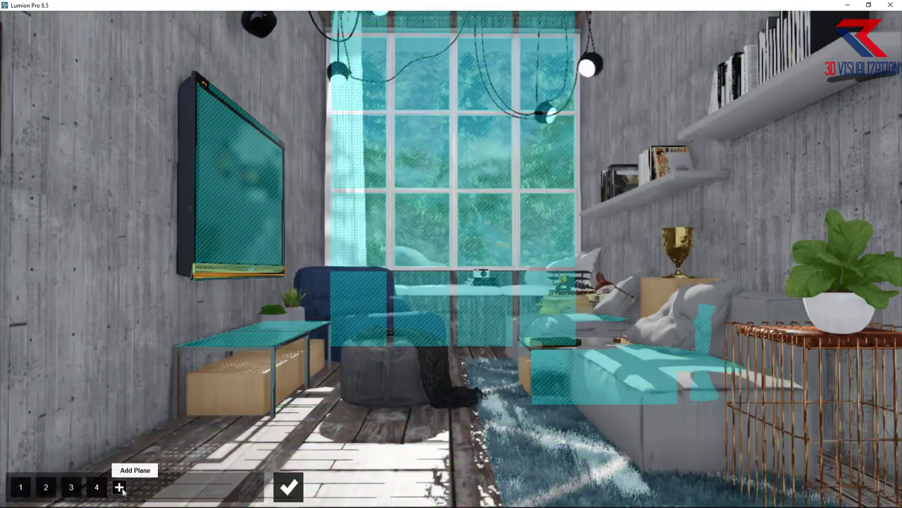
{"action": "left_click", "coordinate": [120, 487]}
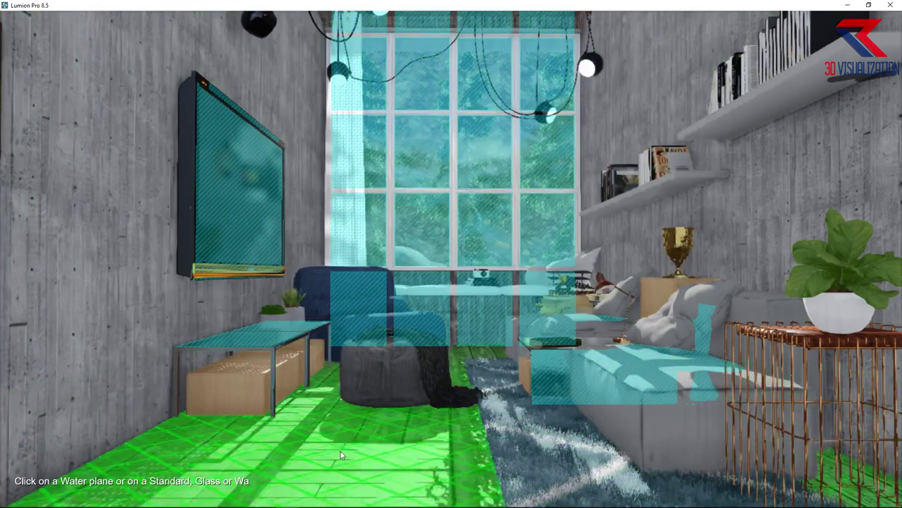
{"action": "left_click", "coordinate": [423, 458]}
{"action": "left_click", "coordinate": [289, 487]}
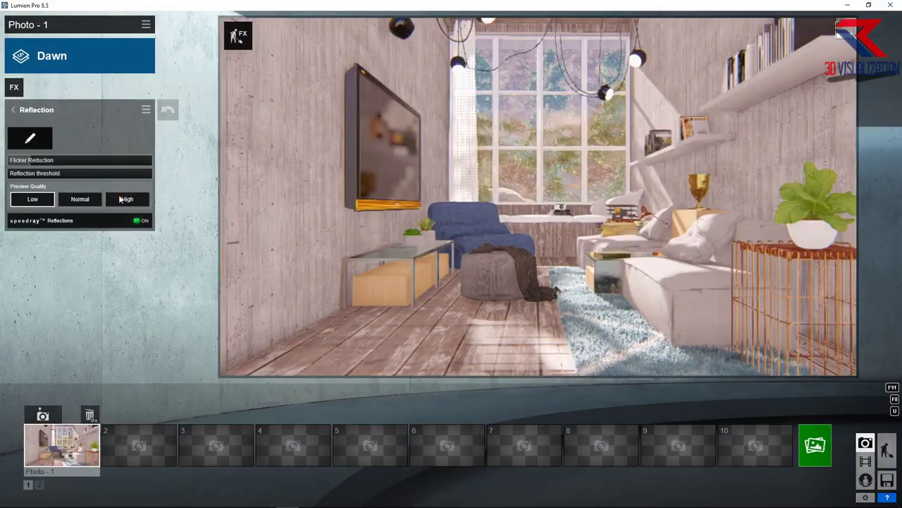
Step: Set reflection preview to High and render Photo 1 at 1920x1080 into a new D:\RENDER IMAGE folder
{"action": "left_click", "coordinate": [122, 200]}
{"action": "left_click", "coordinate": [815, 444]}
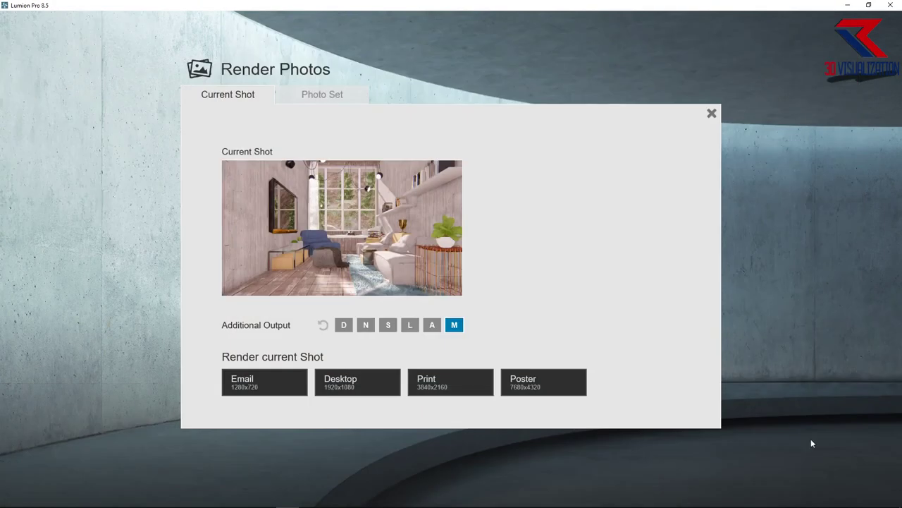
{"action": "left_click", "coordinate": [331, 388]}
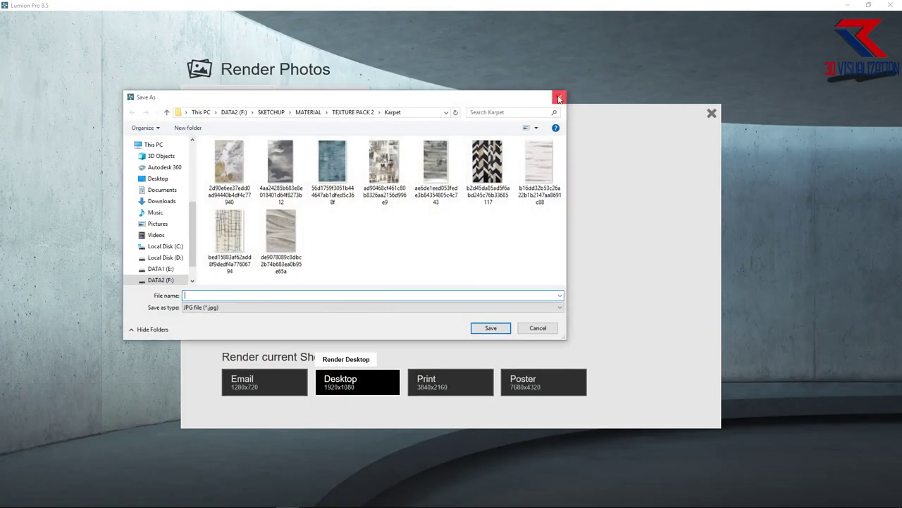
{"action": "key", "text": "Escape"}
{"action": "left_click", "coordinate": [331, 387]}
{"action": "left_click", "coordinate": [165, 257]}
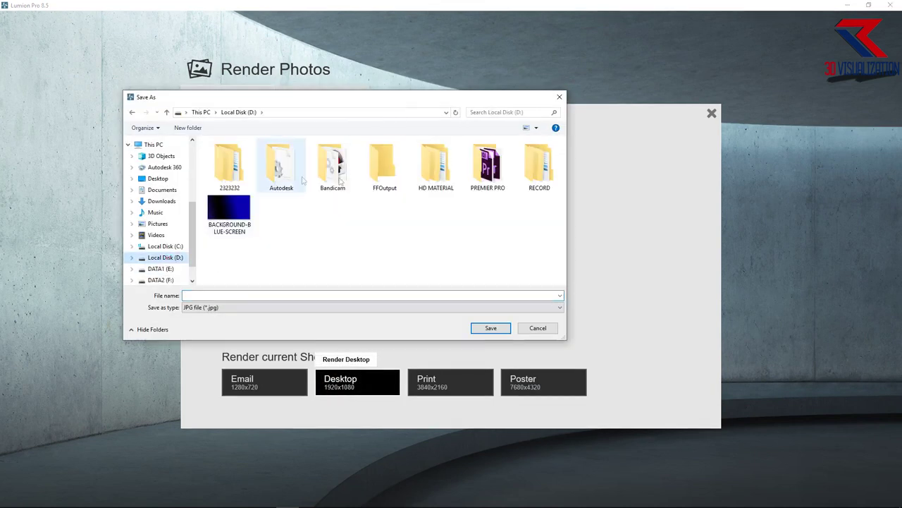
{"action": "left_click", "coordinate": [186, 131]}
{"action": "type", "text": "RENDER IMAGE"}
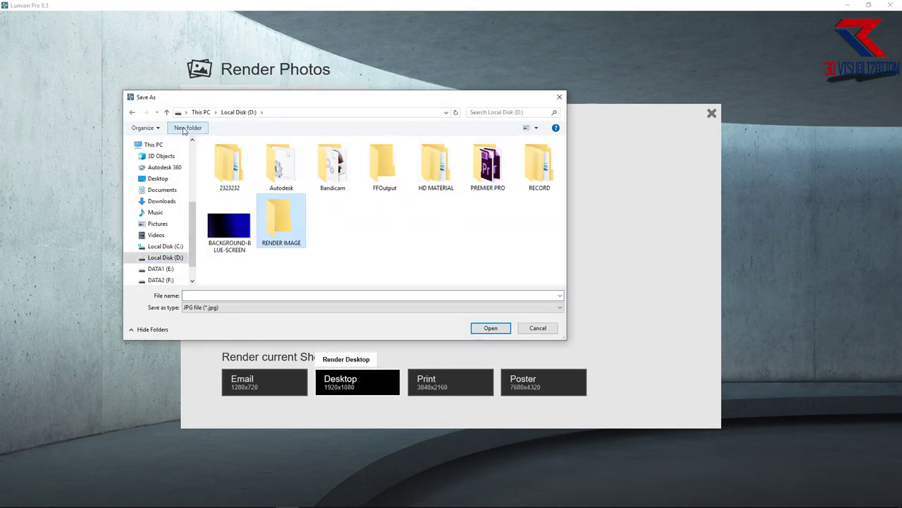
{"action": "key", "text": "Return"}
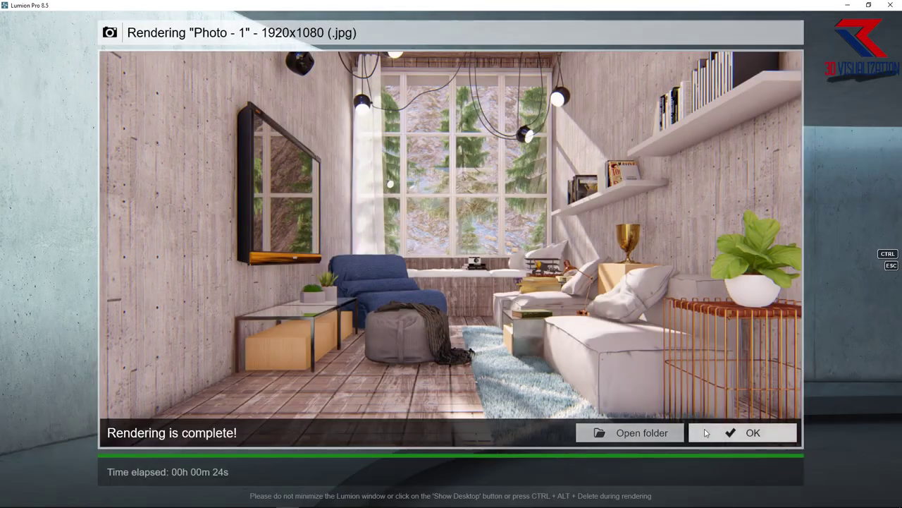
Step: Lower the TV screen material's gloss to 0.3 so it shows dark, then return to Photo mode
{"action": "left_click", "coordinate": [743, 430]}
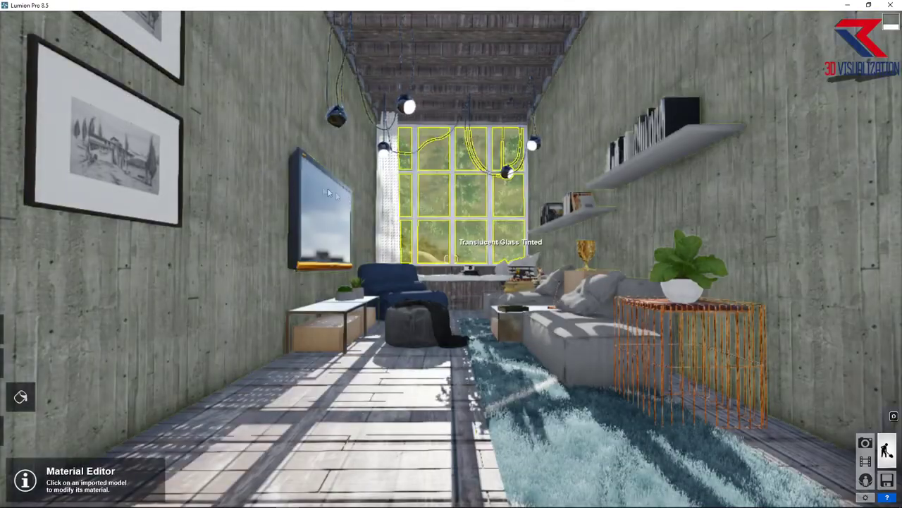
{"action": "left_click", "coordinate": [314, 223]}
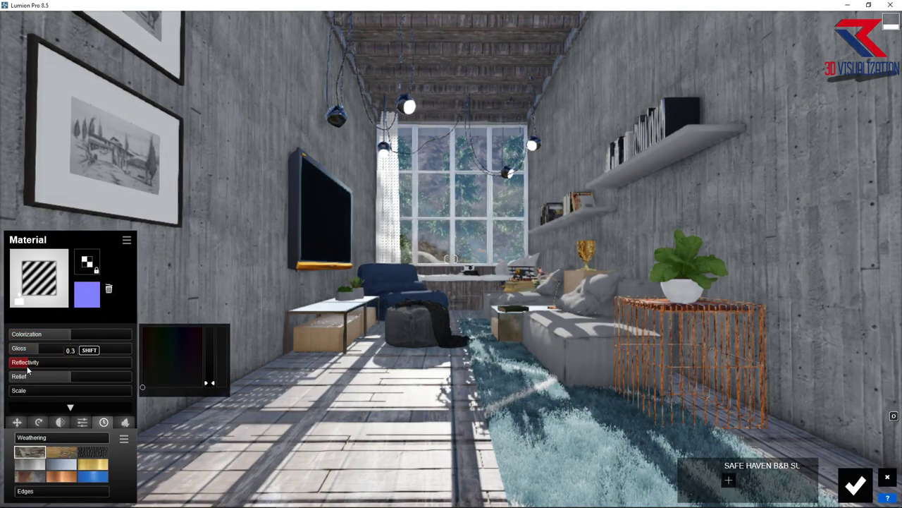
{"action": "left_click", "coordinate": [856, 484]}
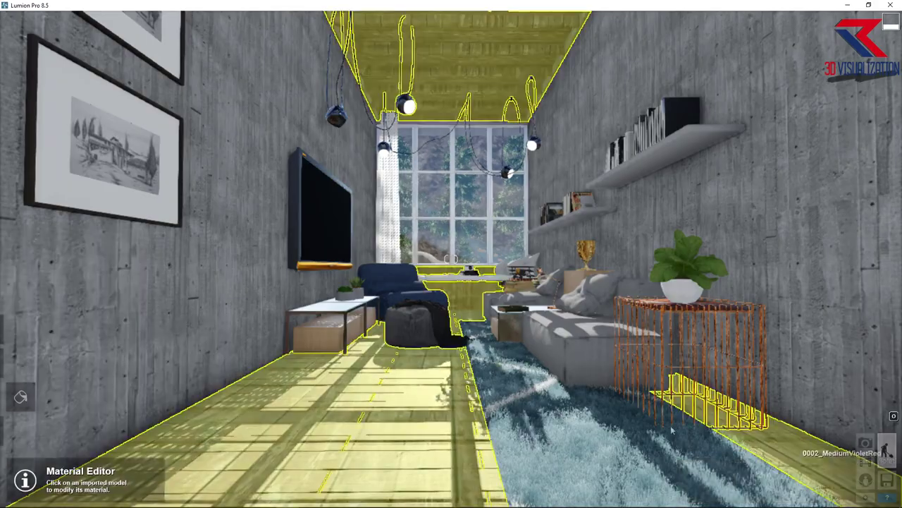
{"action": "left_click", "coordinate": [865, 440]}
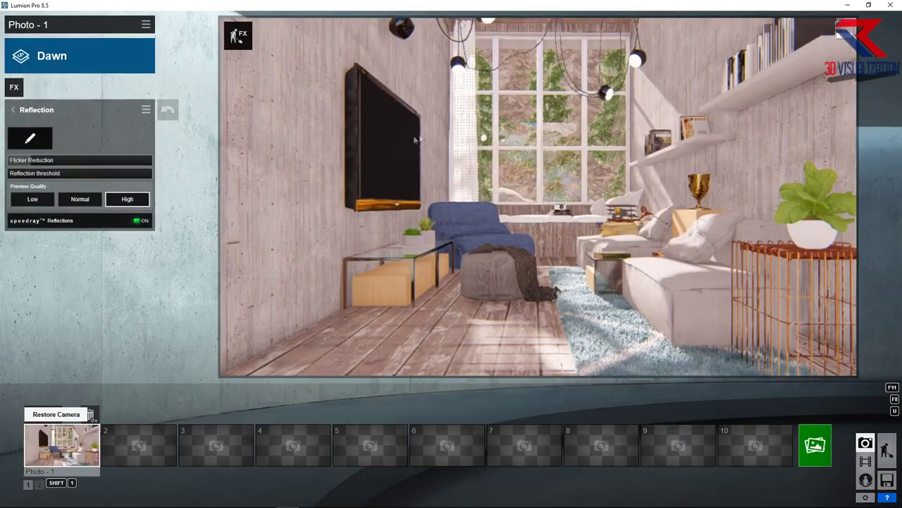
Step: Apply the Daytime style and re-render the photo at 1920x1080, overwriting file 1
{"action": "left_click", "coordinate": [68, 55]}
{"action": "left_click", "coordinate": [429, 251]}
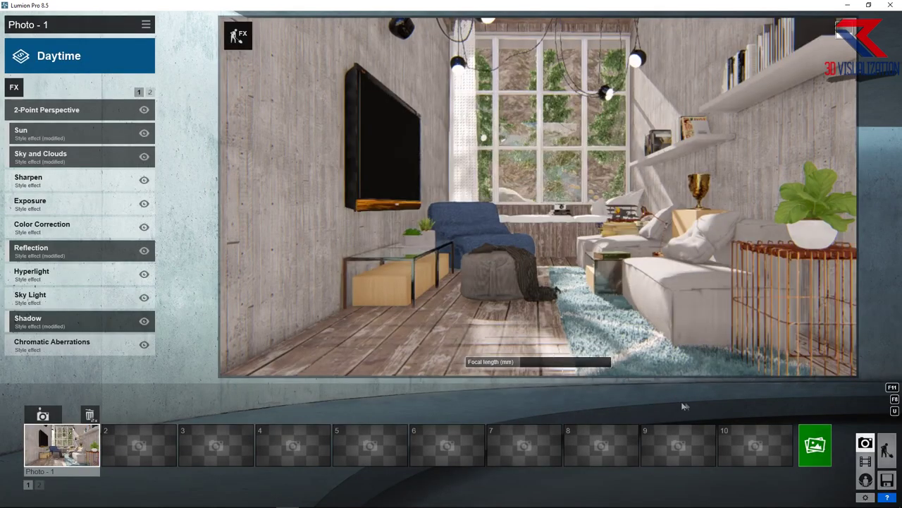
{"action": "left_click", "coordinate": [815, 444]}
{"action": "left_click", "coordinate": [358, 381]}
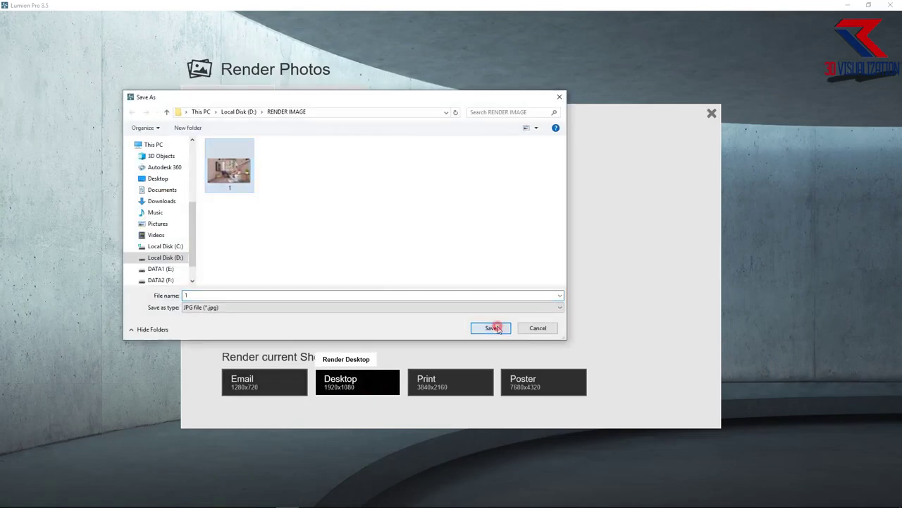
{"action": "left_click", "coordinate": [497, 328]}
{"action": "left_click", "coordinate": [460, 287]}
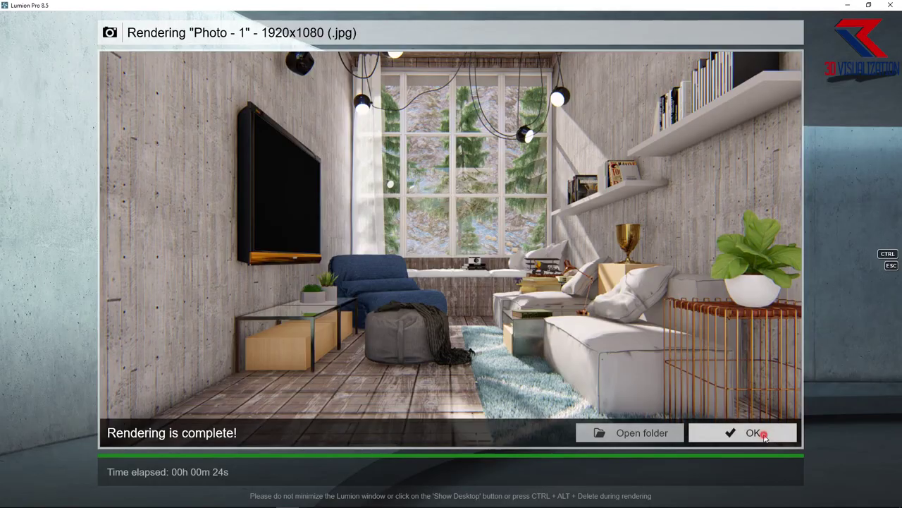
{"action": "left_click", "coordinate": [760, 430]}
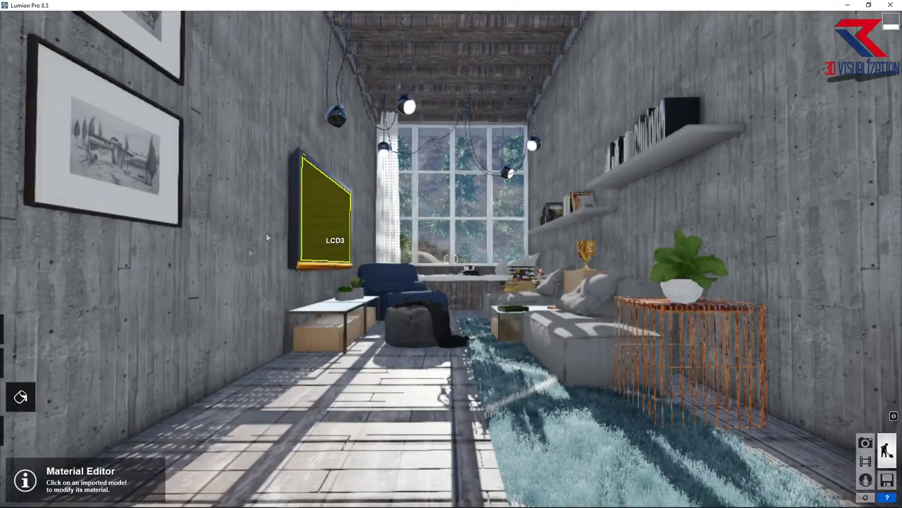
Step: Restore Photo 1's saved camera view and inspect the Sharpen effect's settings
{"action": "left_click", "coordinate": [121, 366]}
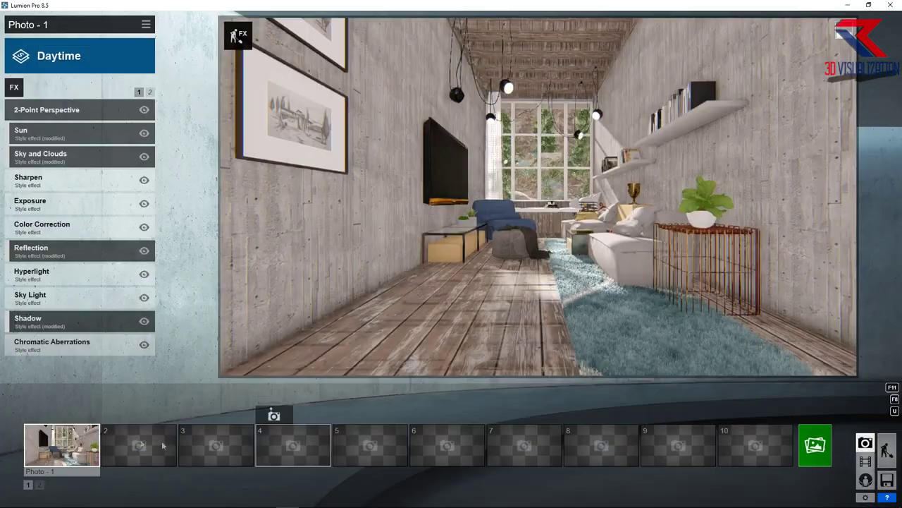
{"action": "left_click", "coordinate": [78, 449]}
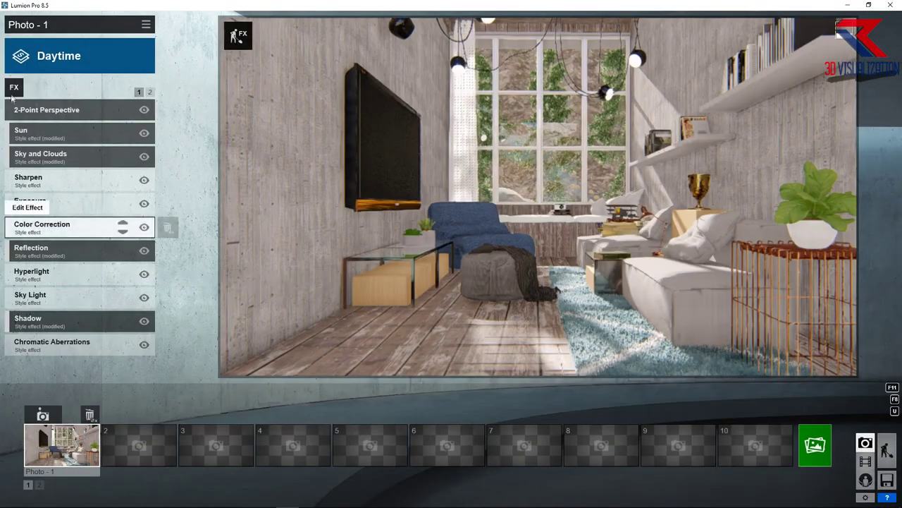
{"action": "left_click", "coordinate": [14, 87]}
{"action": "left_click", "coordinate": [386, 92]}
{"action": "left_click", "coordinate": [420, 92]}
{"action": "left_click", "coordinate": [423, 244]}
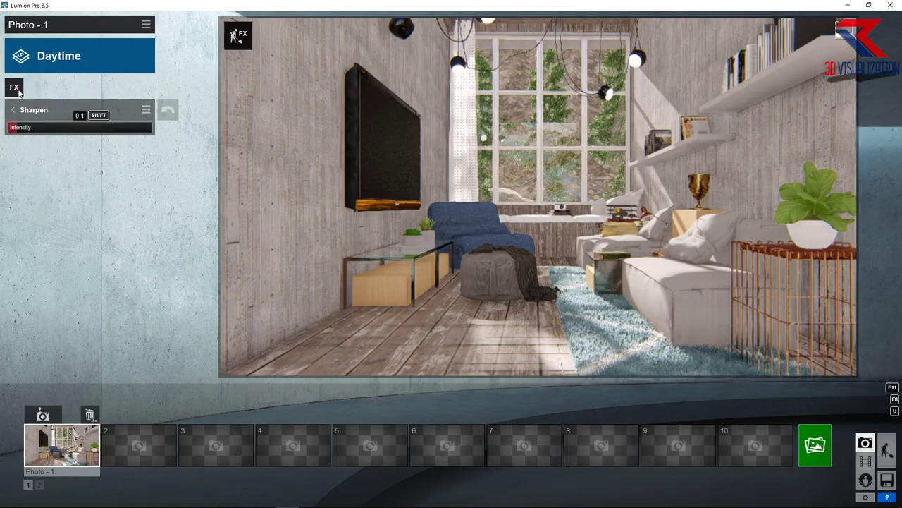
{"action": "left_click", "coordinate": [14, 87]}
Step: Lower the Sun effect's sun height from 0.3 to 0.2
{"action": "left_click", "coordinate": [234, 89]}
{"action": "left_click", "coordinate": [313, 155]}
{"action": "mouse_move", "coordinate": [104, 129]}
{"action": "left_mouse_down"}
{"action": "mouse_move", "coordinate": [93, 131]}
{"action": "mouse_move", "coordinate": [101, 137]}
{"action": "left_mouse_up"}
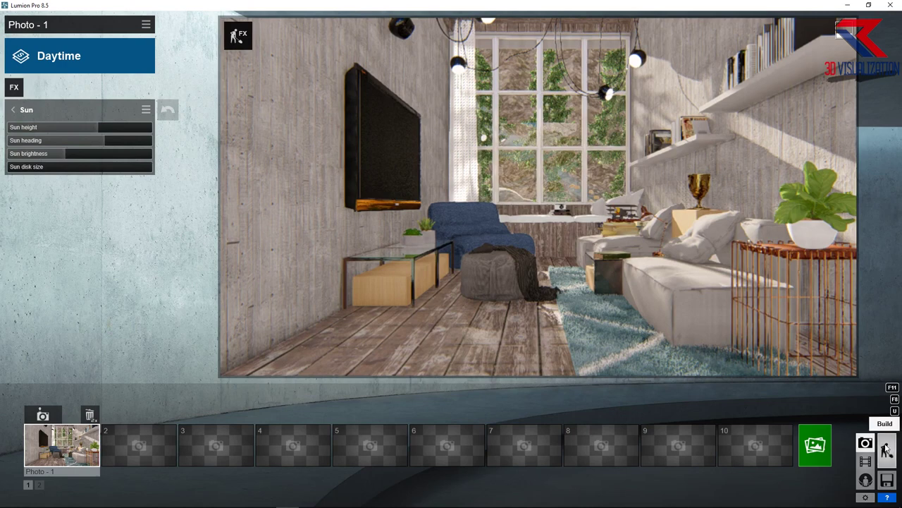
Step: Place a Lamp03 spotlight in the room and aim it up at the ceiling lamps
{"action": "left_click", "coordinate": [887, 449]}
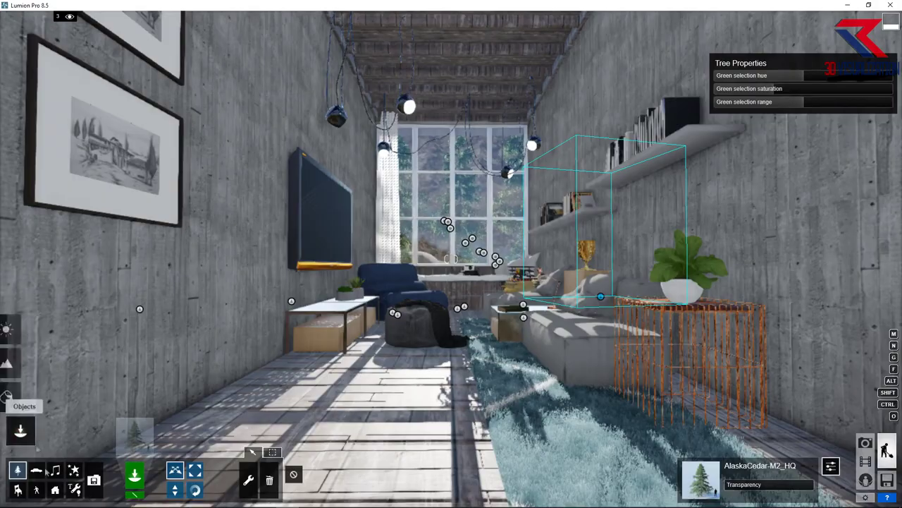
{"action": "left_click", "coordinate": [75, 488]}
{"action": "left_click", "coordinate": [130, 434]}
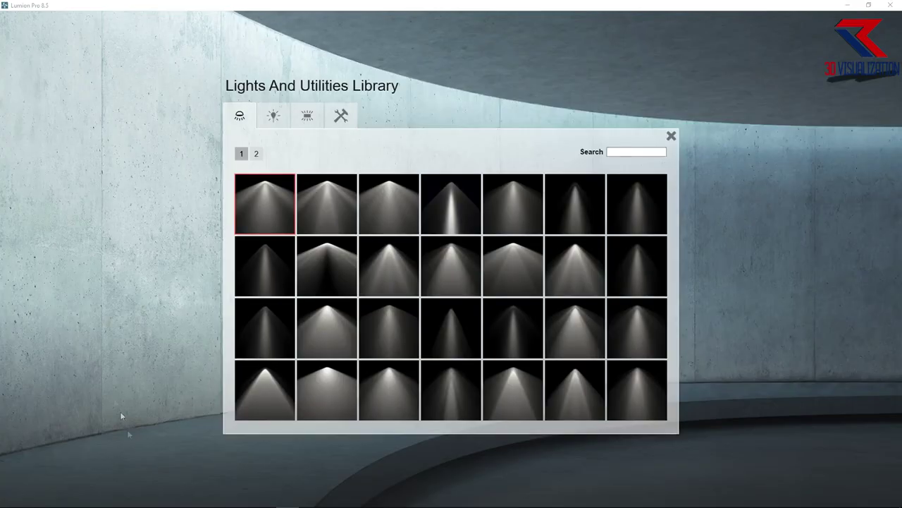
{"action": "left_click", "coordinate": [396, 203]}
{"action": "left_click", "coordinate": [532, 146]}
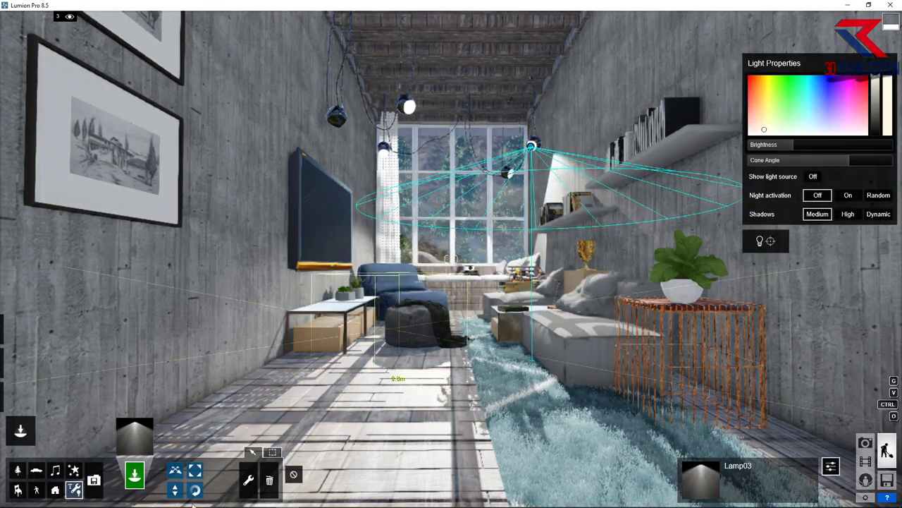
{"action": "left_click", "coordinate": [770, 241]}
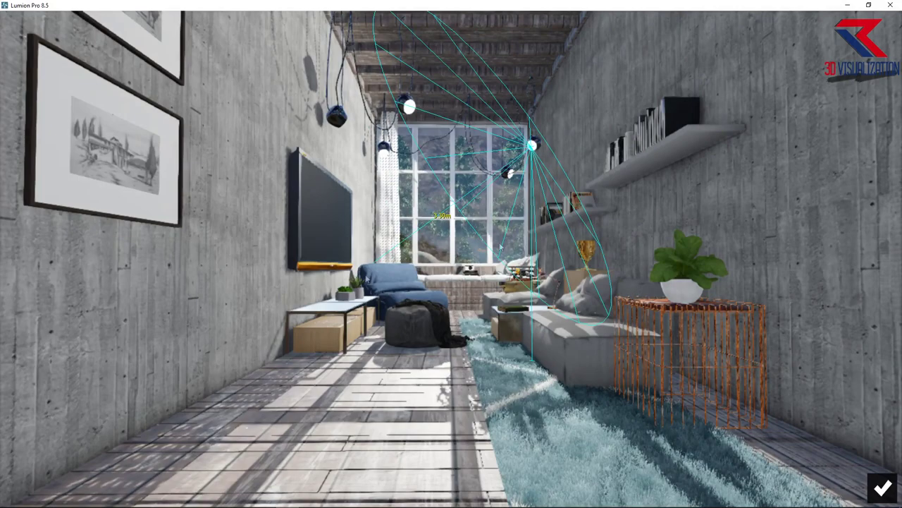
{"action": "right_click_drag", "start_coordinate": [500, 246], "coordinate": [519, 225]}
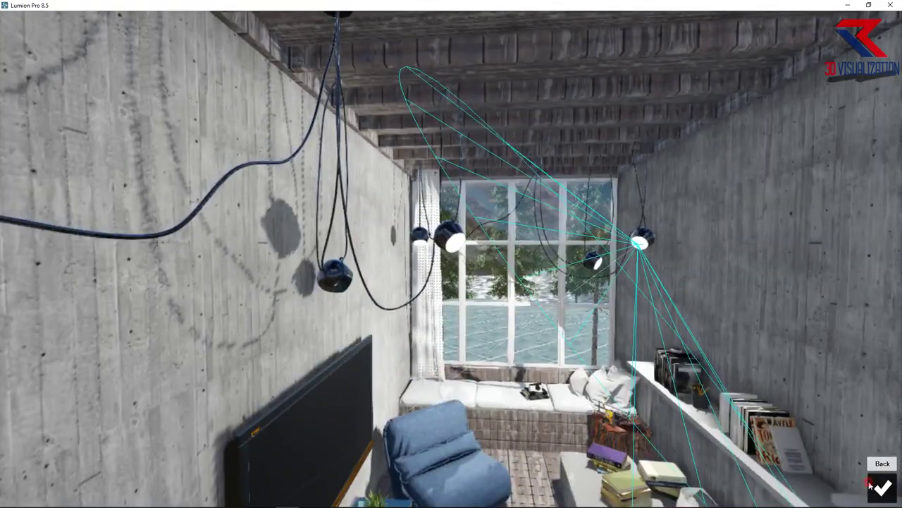
{"action": "left_click", "coordinate": [881, 487]}
Step: Narrow the spotlight's cone, set High shadows, tint it warm yellow and lower brightness to 36.8
{"action": "mouse_move", "coordinate": [818, 161]}
{"action": "left_mouse_down"}
{"action": "mouse_move", "coordinate": [795, 164]}
{"action": "mouse_move", "coordinate": [841, 160]}
{"action": "left_mouse_up"}
{"action": "left_click", "coordinate": [848, 214]}
{"action": "left_click_drag", "start_coordinate": [763, 129], "coordinate": [764, 90]}
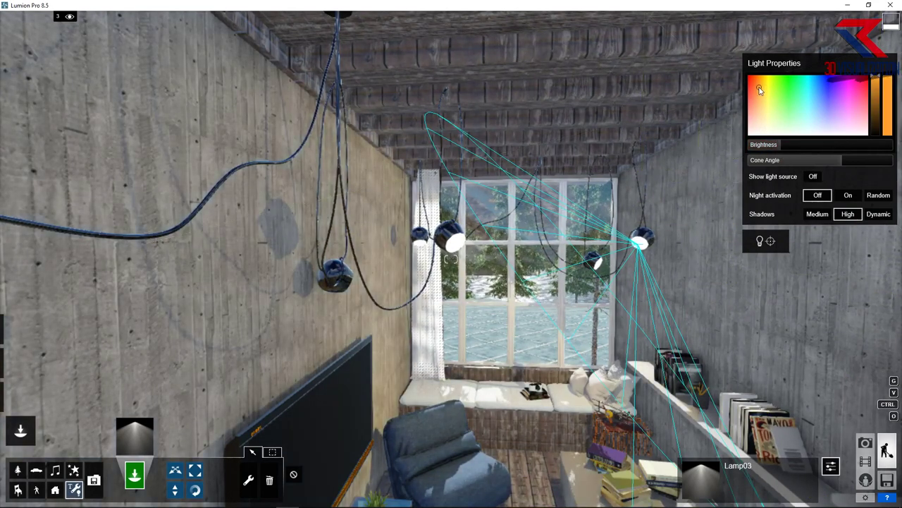
{"action": "left_click_drag", "start_coordinate": [779, 145], "coordinate": [774, 145]}
{"action": "left_click", "coordinate": [867, 442]}
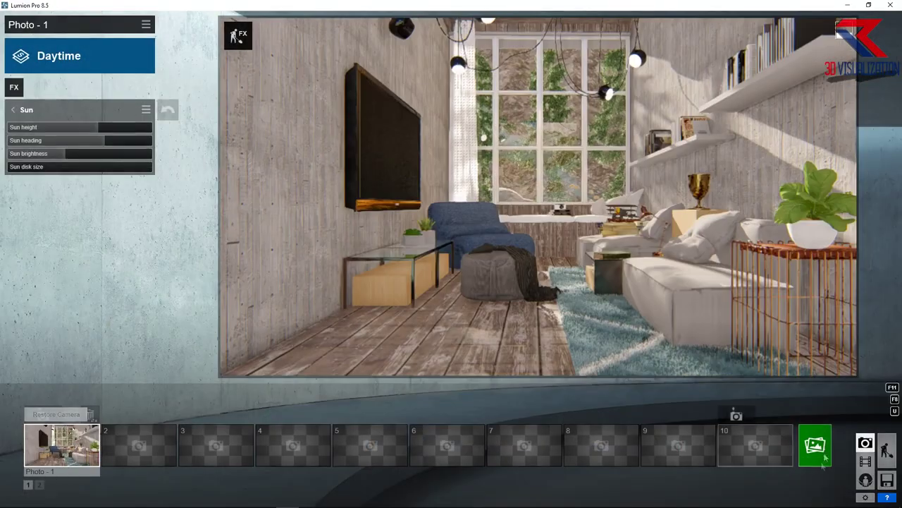
Step: Render Photo - 1 at Desktop 1920x1080, overwriting the existing image file
{"action": "left_click", "coordinate": [816, 446]}
{"action": "left_click", "coordinate": [357, 381]}
{"action": "left_click", "coordinate": [488, 327]}
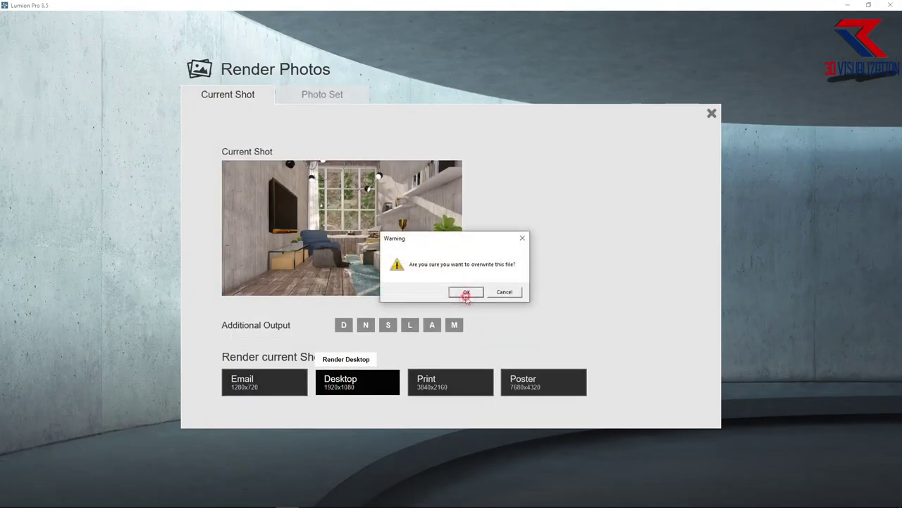
{"action": "left_click", "coordinate": [466, 293]}
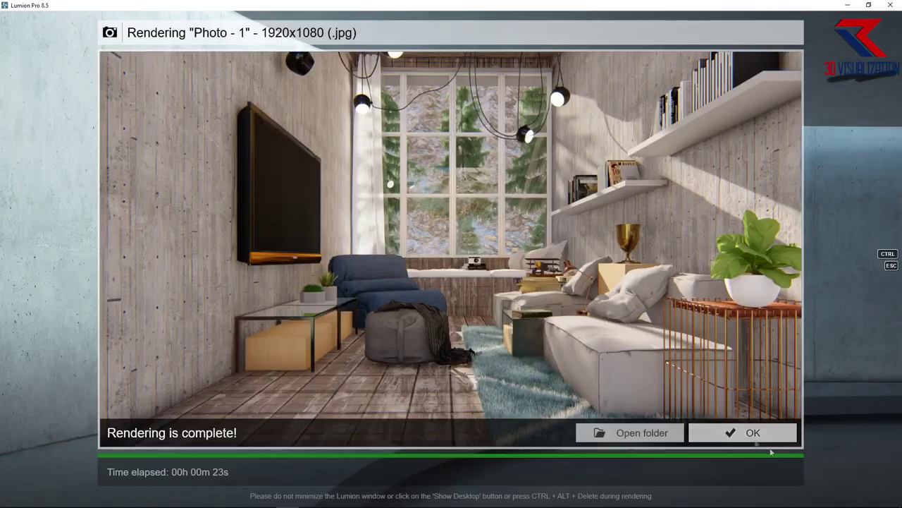
{"action": "left_click", "coordinate": [758, 434]}
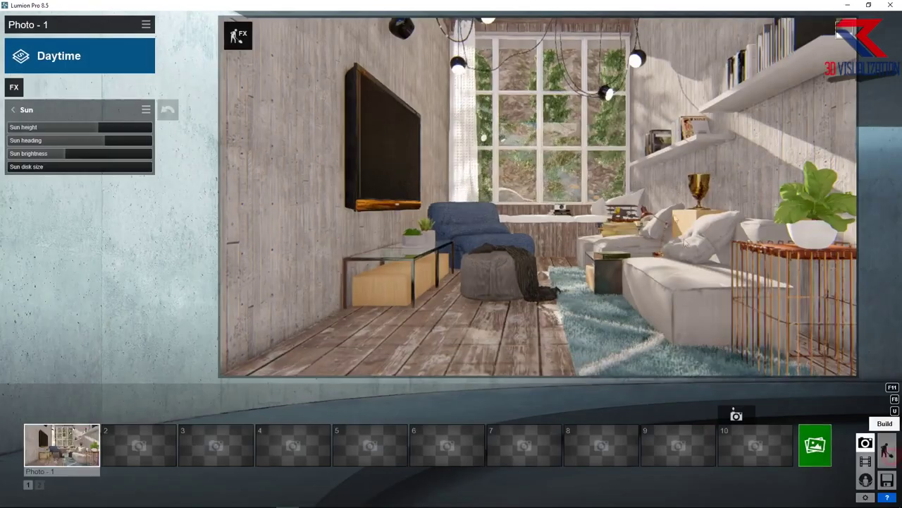
Step: Re-aim the ceiling-lamp spotlights onto the right wall
{"action": "left_click", "coordinate": [887, 449]}
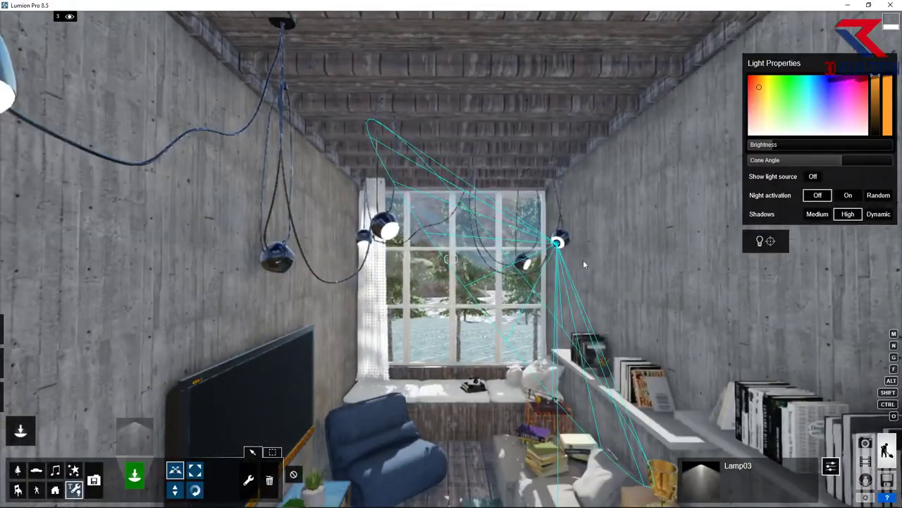
{"action": "scroll", "coordinate": [583, 260], "scroll_direction": "up", "scroll_amount": 5}
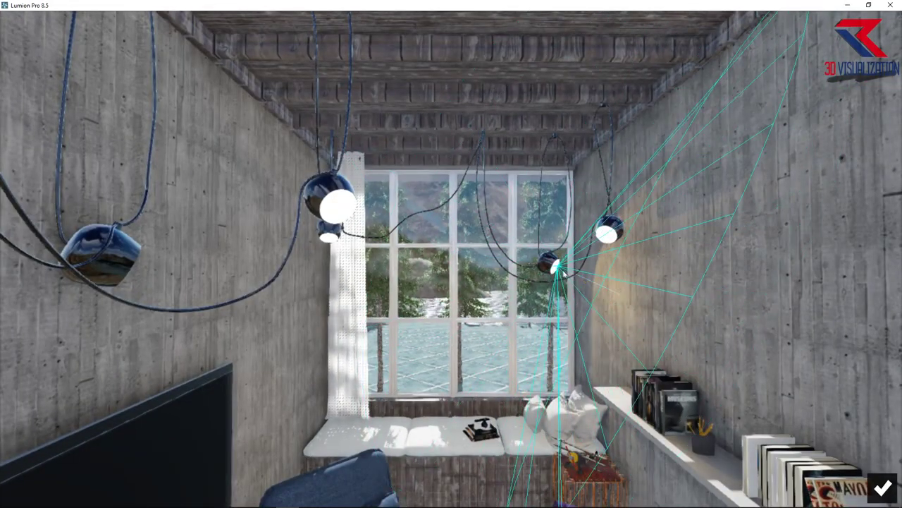
{"action": "left_click", "coordinate": [698, 376]}
{"action": "mouse_move", "coordinate": [543, 296]}
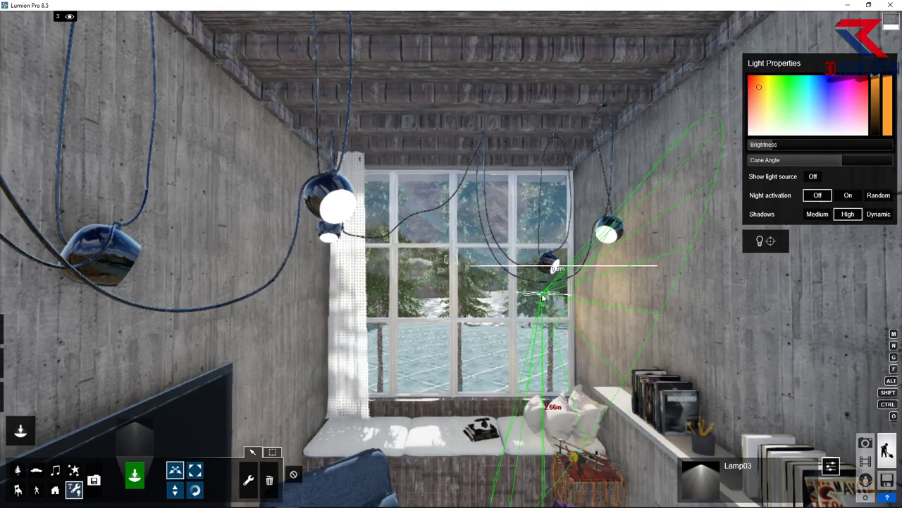
{"action": "left_click", "coordinate": [333, 243]}
{"action": "left_click", "coordinate": [771, 241]}
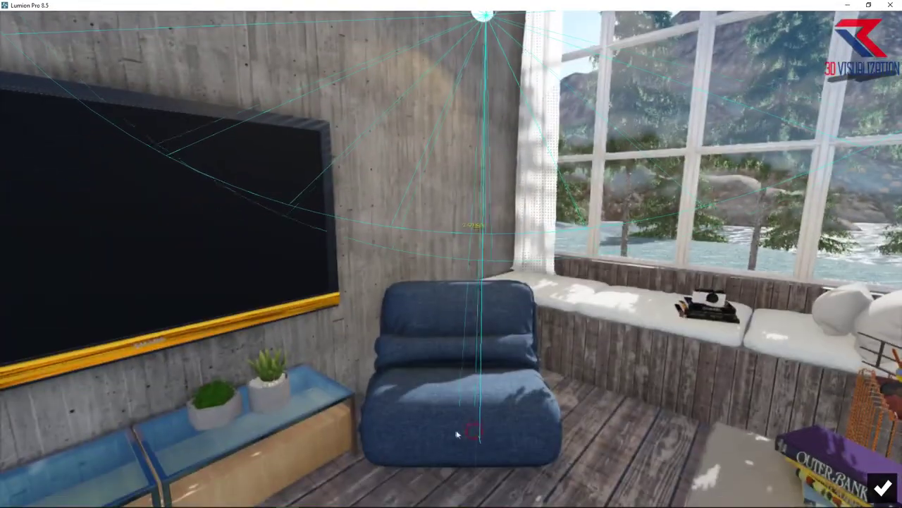
{"action": "left_click", "coordinate": [457, 433]}
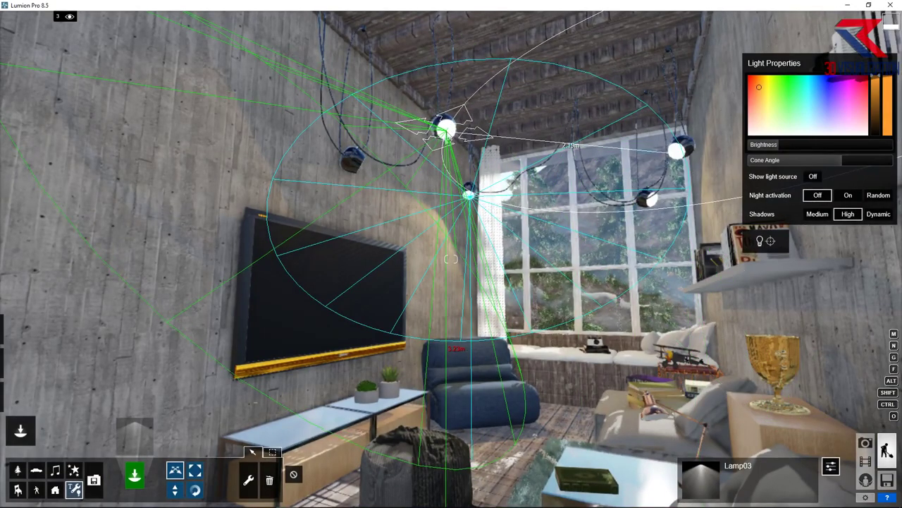
Step: Aim the selected lamp lights at a new target, then bring the bookshelf wall into view with the Lights library
{"action": "scroll", "coordinate": [451, 258], "scroll_direction": "down", "scroll_amount": 3}
{"action": "scroll", "coordinate": [450, 258], "scroll_direction": "down", "scroll_amount": 5}
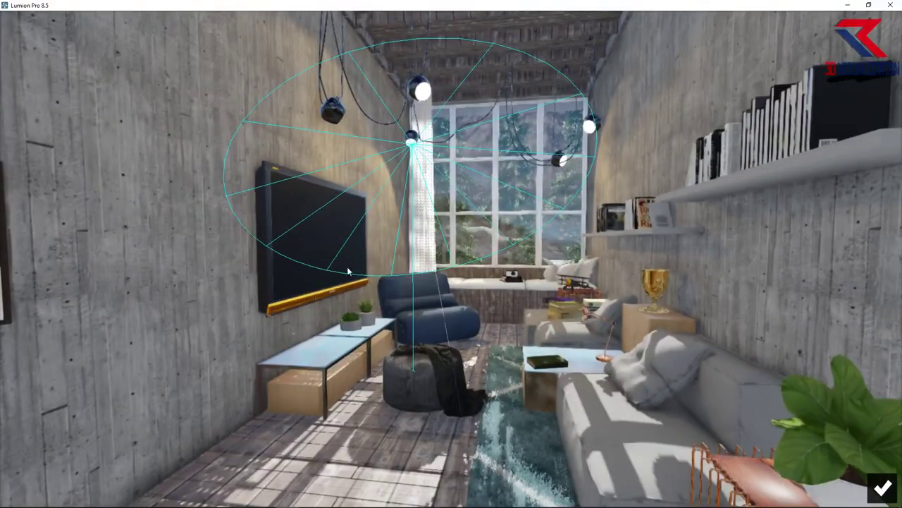
{"action": "left_click", "coordinate": [717, 387]}
{"action": "left_click", "coordinate": [753, 242]}
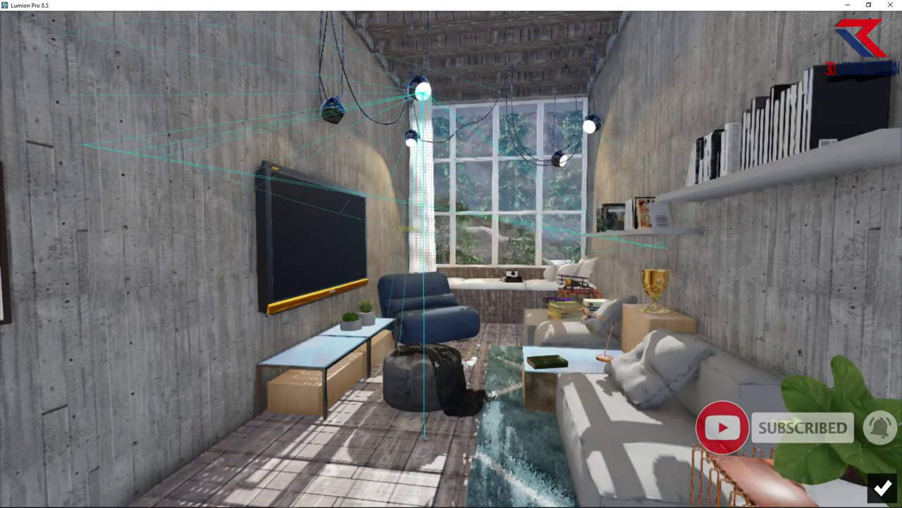
{"action": "left_click", "coordinate": [878, 486]}
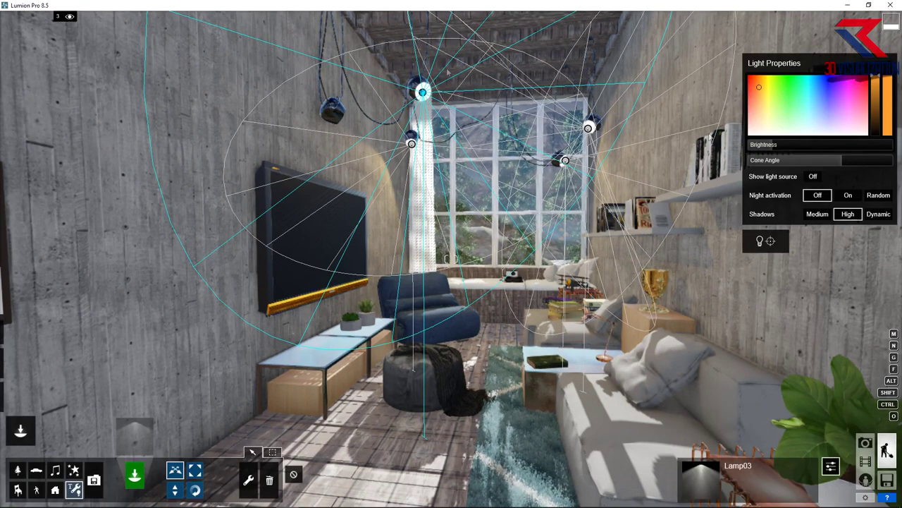
{"action": "left_click", "coordinate": [135, 431]}
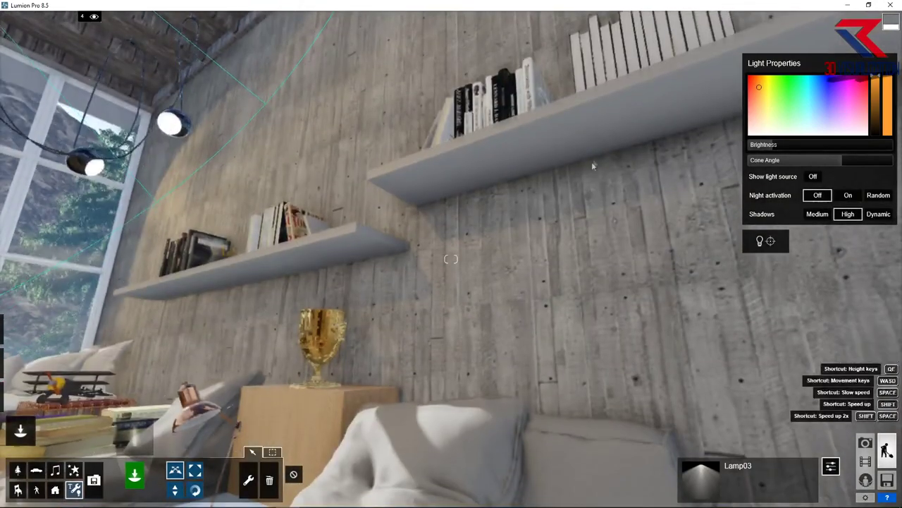
{"action": "right_click_drag", "start_coordinate": [591, 161], "coordinate": [473, 198]}
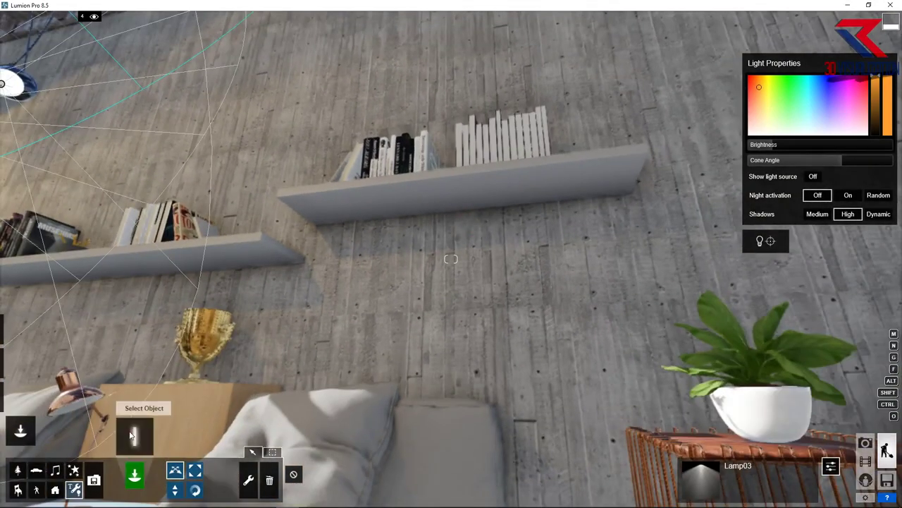
{"action": "left_click", "coordinate": [135, 432]}
Step: Place a line light under the upper shelf and rotate it to point down the wall
{"action": "left_click", "coordinate": [328, 204]}
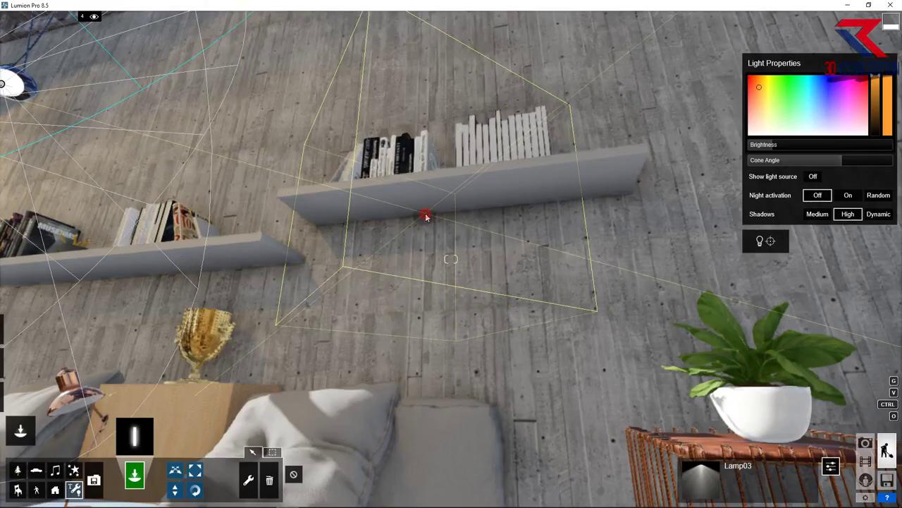
{"action": "left_click", "coordinate": [426, 217]}
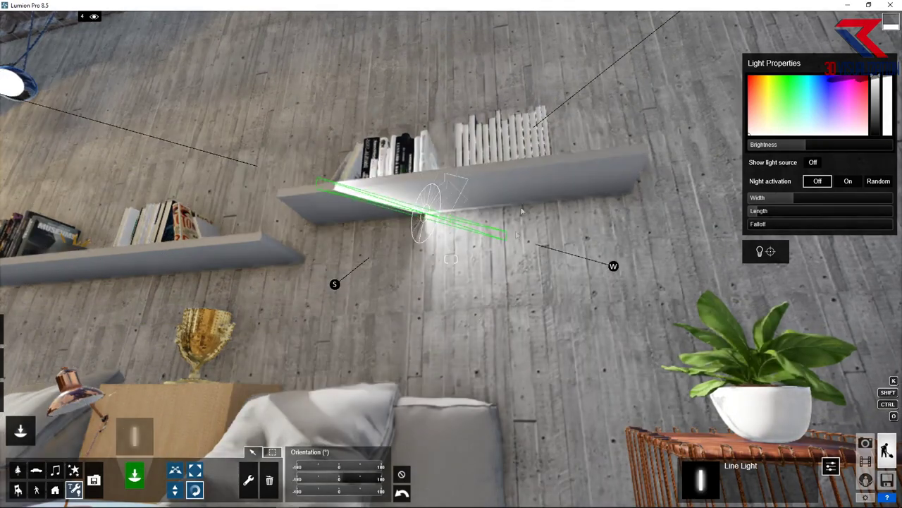
{"action": "left_click", "coordinate": [169, 405]}
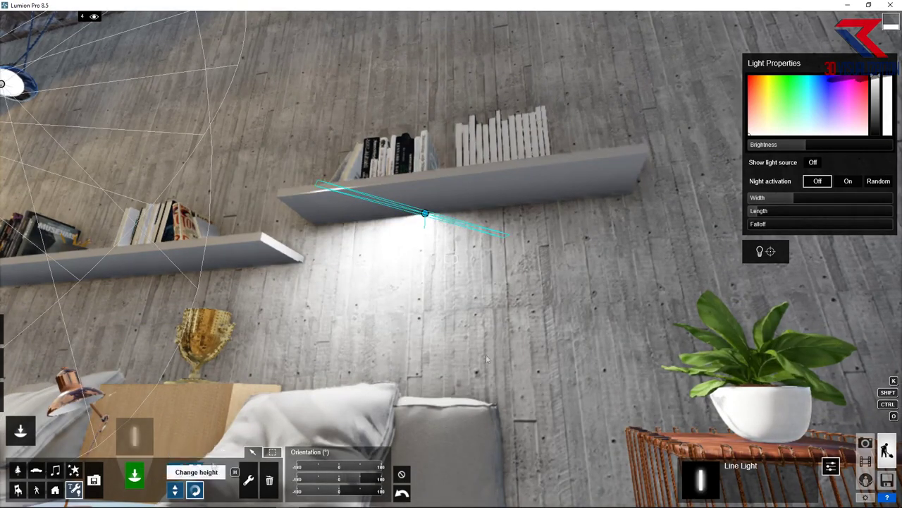
{"action": "mouse_move", "coordinate": [463, 226]}
{"action": "left_mouse_down"}
{"action": "mouse_move", "coordinate": [445, 385]}
{"action": "mouse_move", "coordinate": [416, 392]}
{"action": "left_mouse_up"}
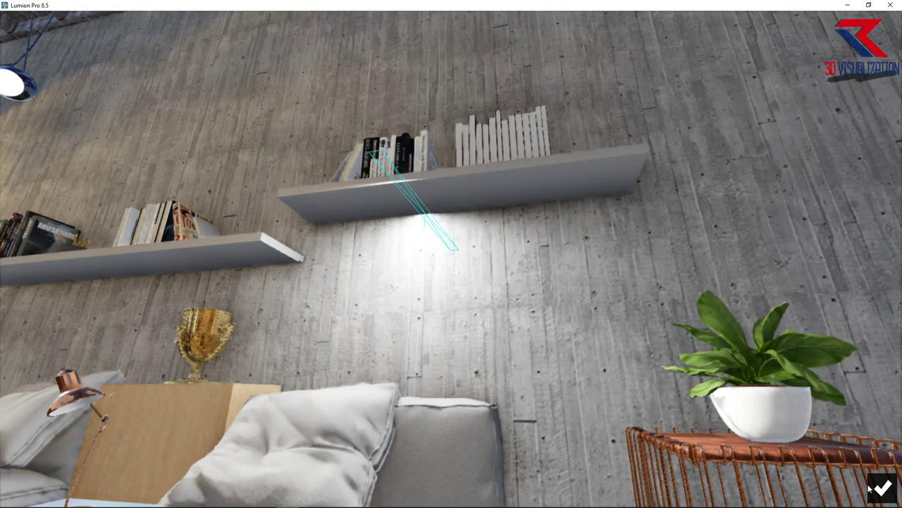
{"action": "left_click", "coordinate": [881, 488]}
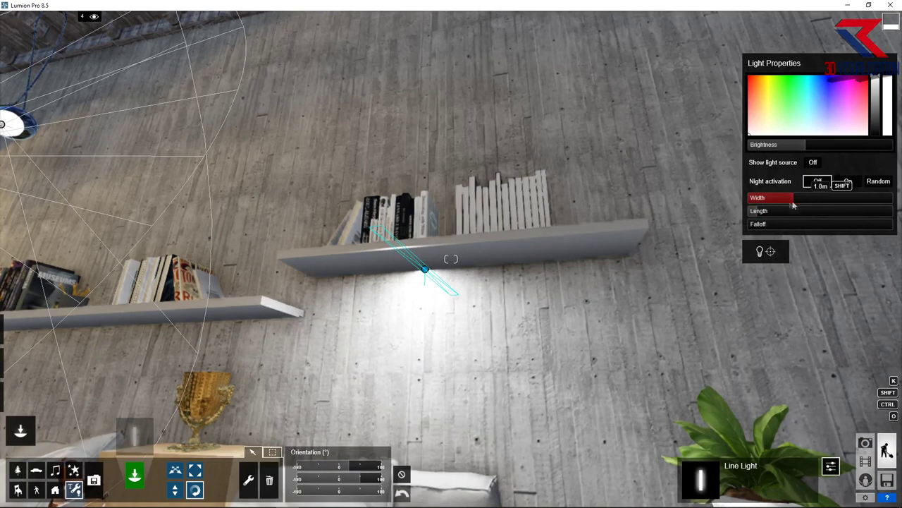
Step: Adjust the line light's width, slide it right along the shelf and dim it
{"action": "left_click_drag", "start_coordinate": [793, 204], "coordinate": [796, 199]}
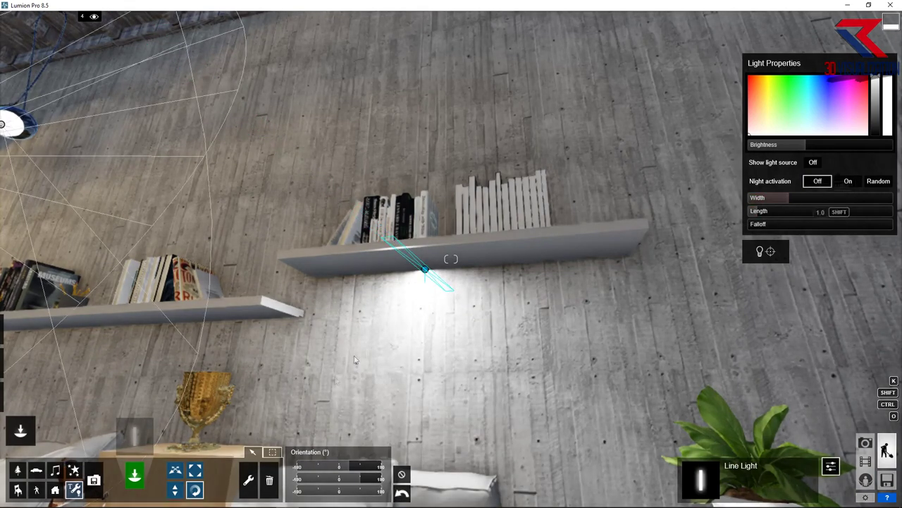
{"action": "left_click", "coordinate": [175, 470]}
{"action": "left_click_drag", "start_coordinate": [424, 269], "coordinate": [515, 259]}
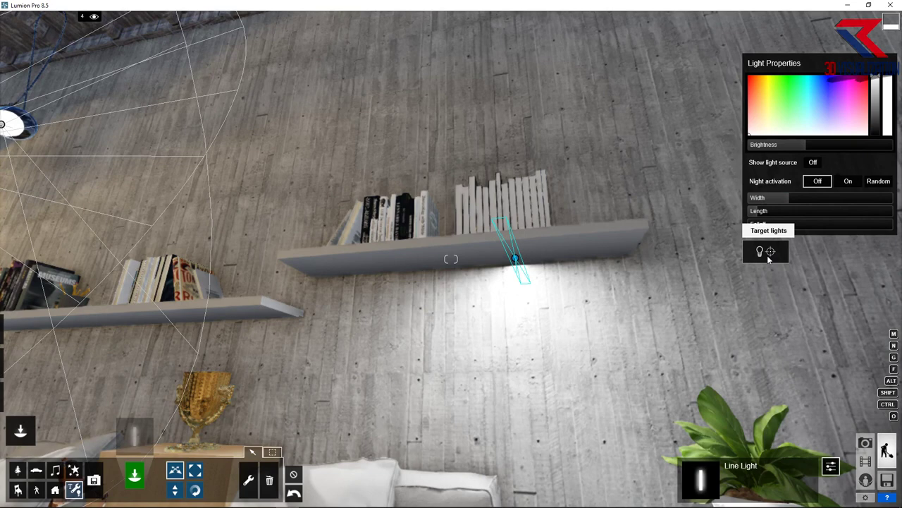
{"action": "left_click_drag", "start_coordinate": [795, 144], "coordinate": [750, 290]}
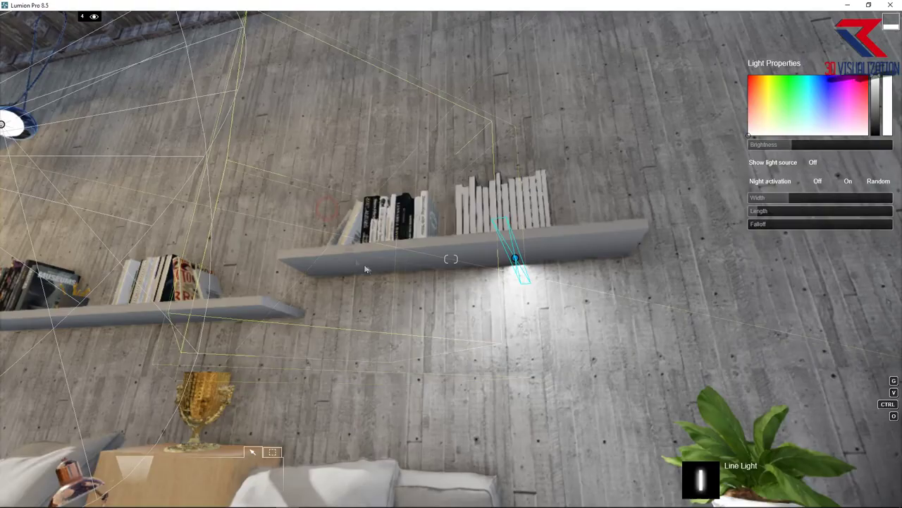
Step: Place a second line light under the shelf and start rotating and aiming it
{"action": "left_click", "coordinate": [384, 275]}
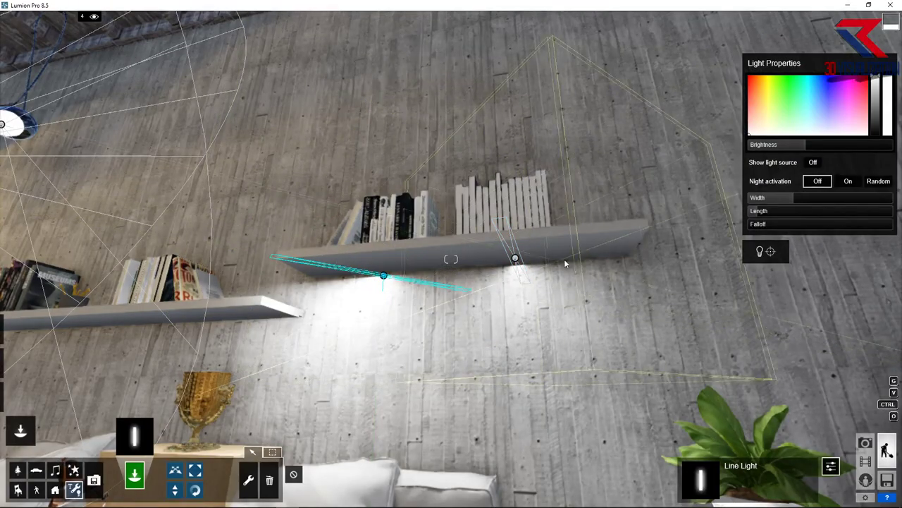
{"action": "left_click", "coordinate": [567, 261]}
{"action": "key", "text": "r"}
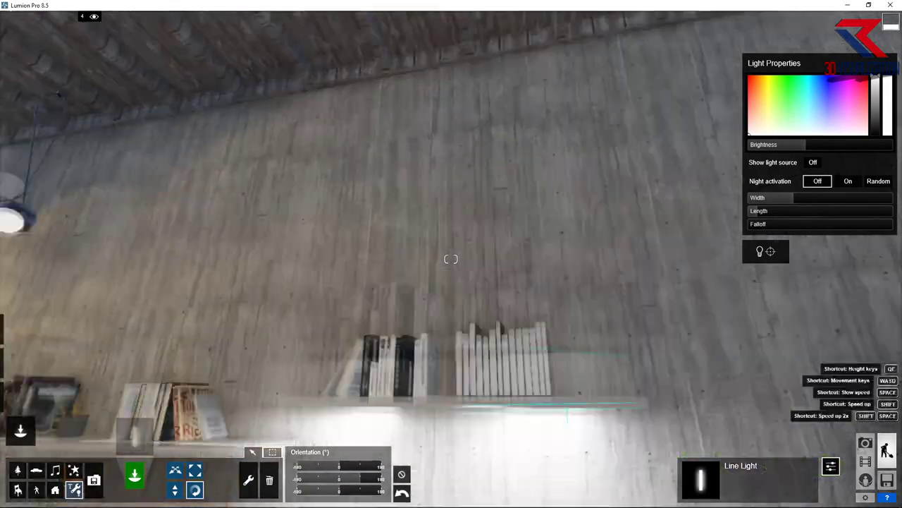
{"action": "right_click_drag", "start_coordinate": [288, 401], "coordinate": [346, 318]}
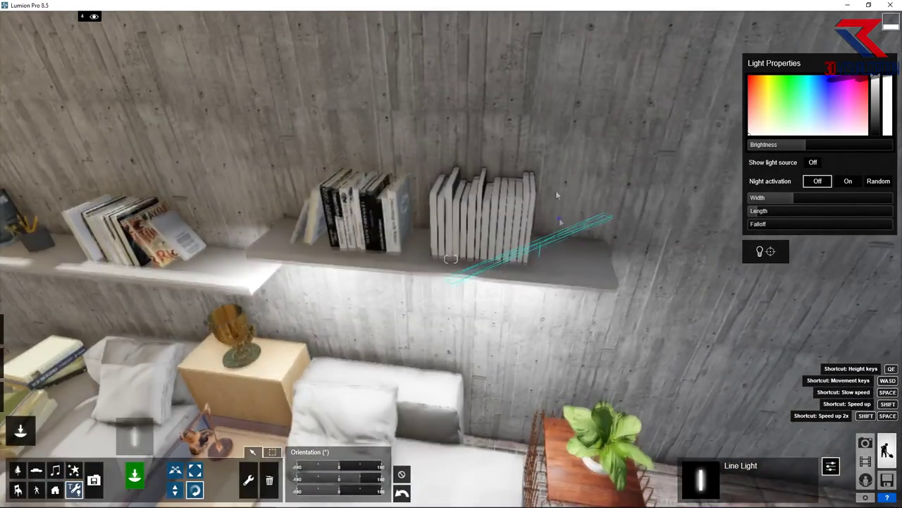
{"action": "left_click", "coordinate": [758, 255]}
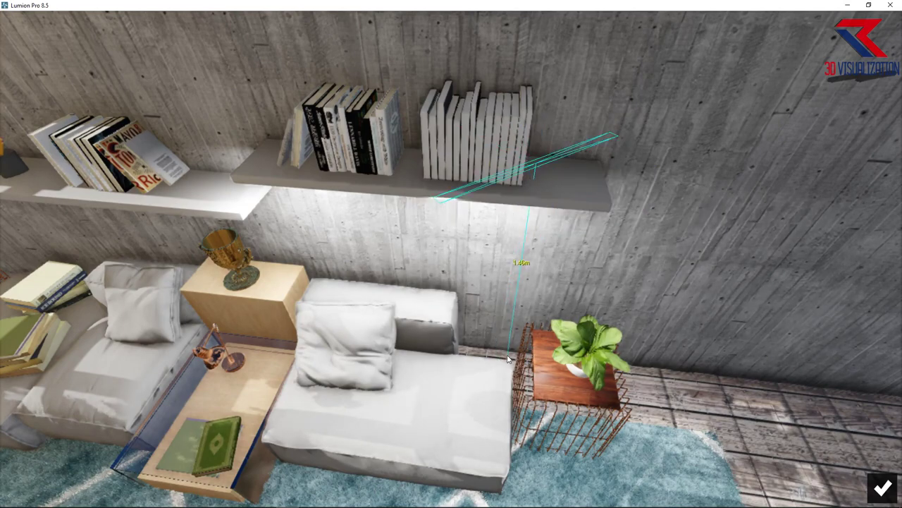
{"action": "scroll", "coordinate": [528, 279], "scroll_direction": "up", "scroll_amount": 3}
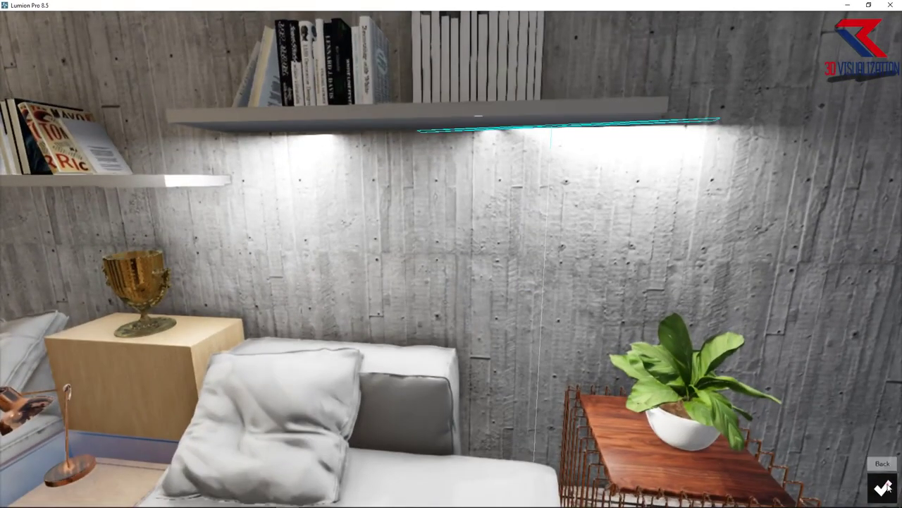
{"action": "left_click", "coordinate": [886, 487]}
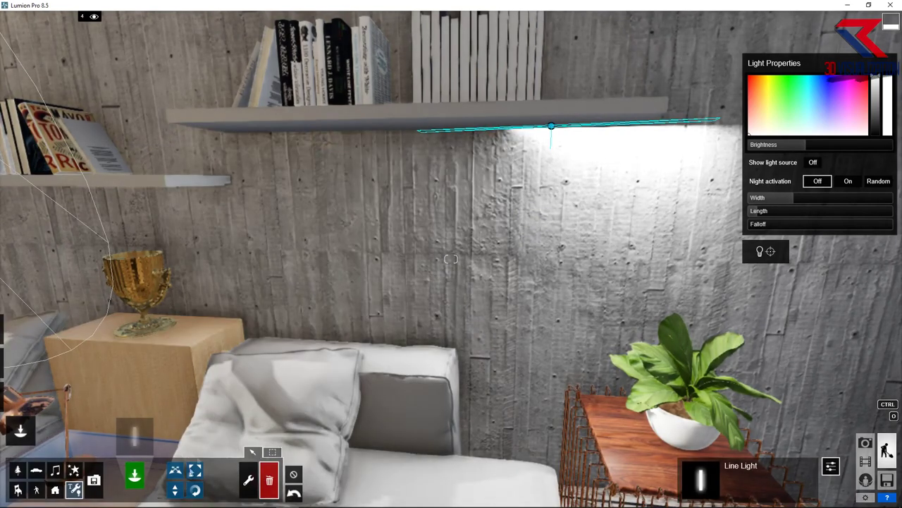
Step: Centre the line light under the shelf, align it, aim it at the sofa and slide it right
{"action": "right_click_drag", "start_coordinate": [489, 125], "coordinate": [487, 176]}
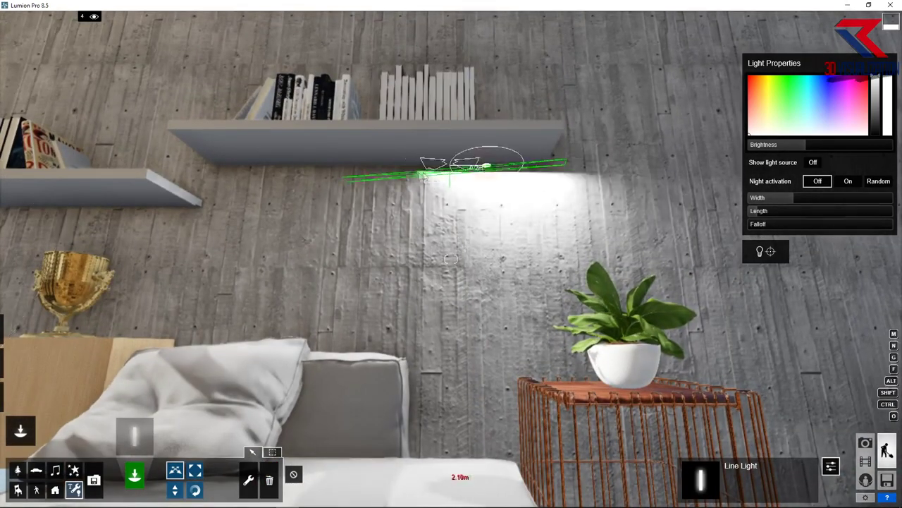
{"action": "left_click_drag", "start_coordinate": [405, 175], "coordinate": [384, 178]}
{"action": "right_click_drag", "start_coordinate": [384, 178], "coordinate": [240, 471]}
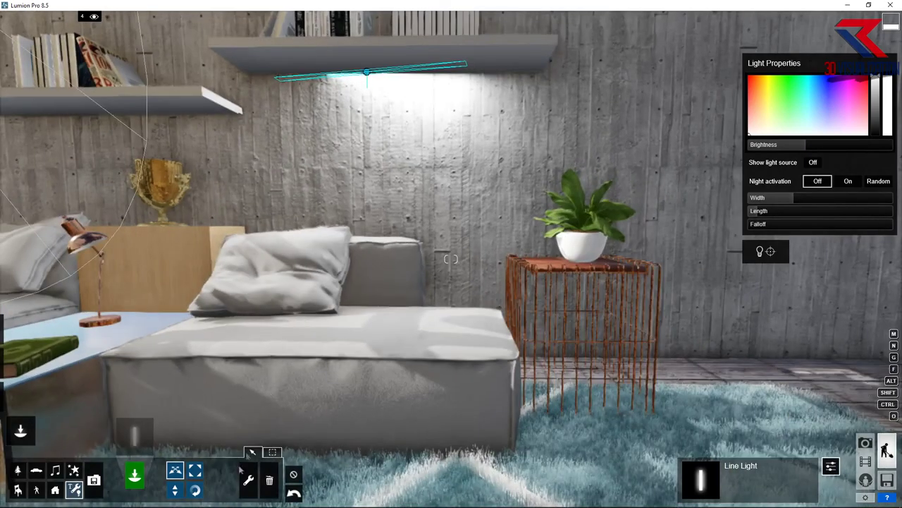
{"action": "left_click", "coordinate": [768, 252]}
{"action": "right_click_drag", "start_coordinate": [428, 237], "coordinate": [366, 340]}
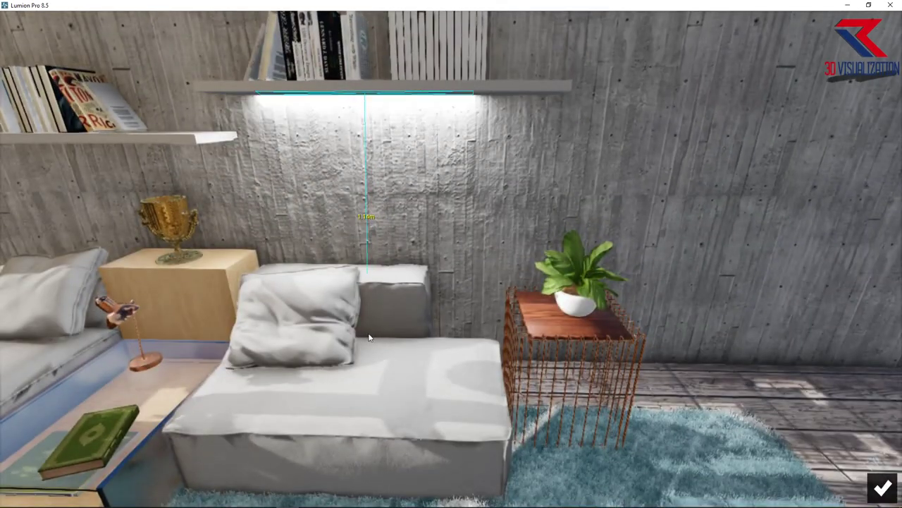
{"action": "scroll", "coordinate": [850, 457], "scroll_direction": "up", "scroll_amount": 3}
{"action": "left_click", "coordinate": [883, 488]}
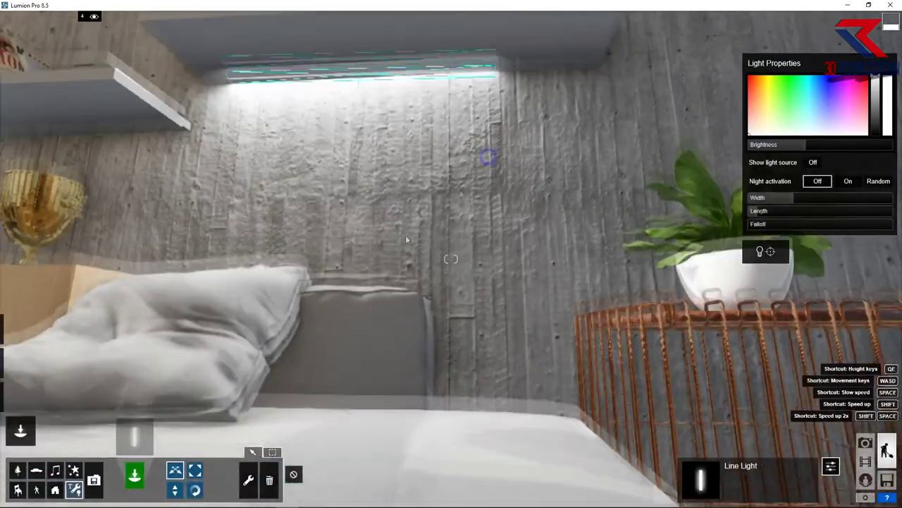
{"action": "left_click_drag", "start_coordinate": [374, 165], "coordinate": [411, 172]}
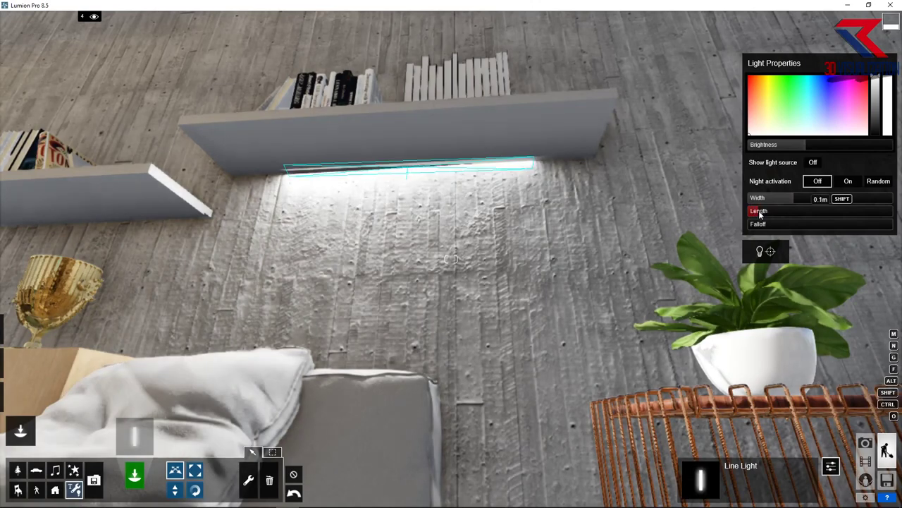
Step: Widen the upper-shelf line light to 1.6m, raise it to 2.19m and reduce its falloff
{"action": "left_click_drag", "start_coordinate": [792, 200], "coordinate": [807, 198]}
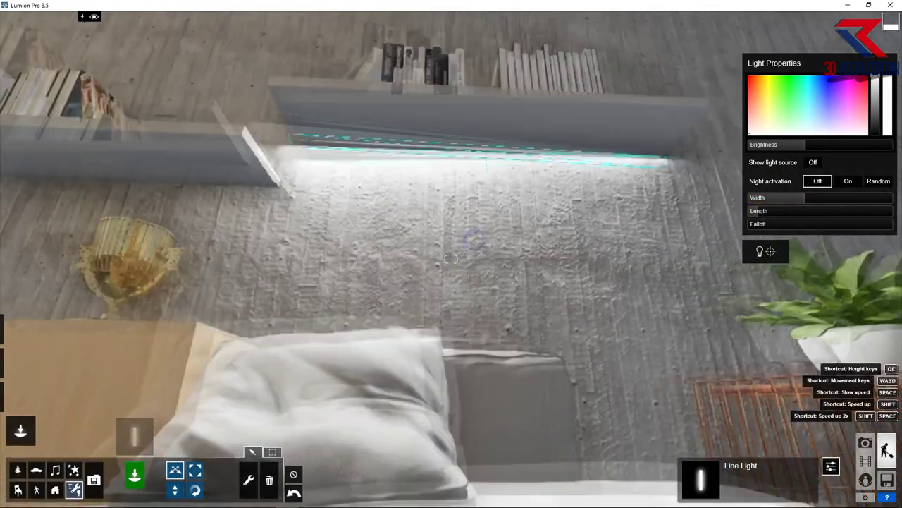
{"action": "right_click_drag", "start_coordinate": [468, 236], "coordinate": [469, 176]}
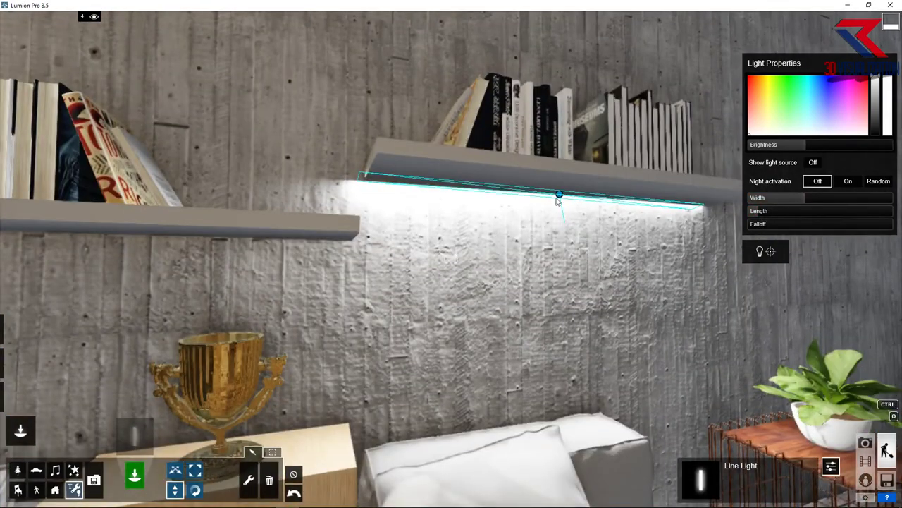
{"action": "left_click_drag", "start_coordinate": [557, 201], "coordinate": [562, 198]}
{"action": "key", "text": "d"}
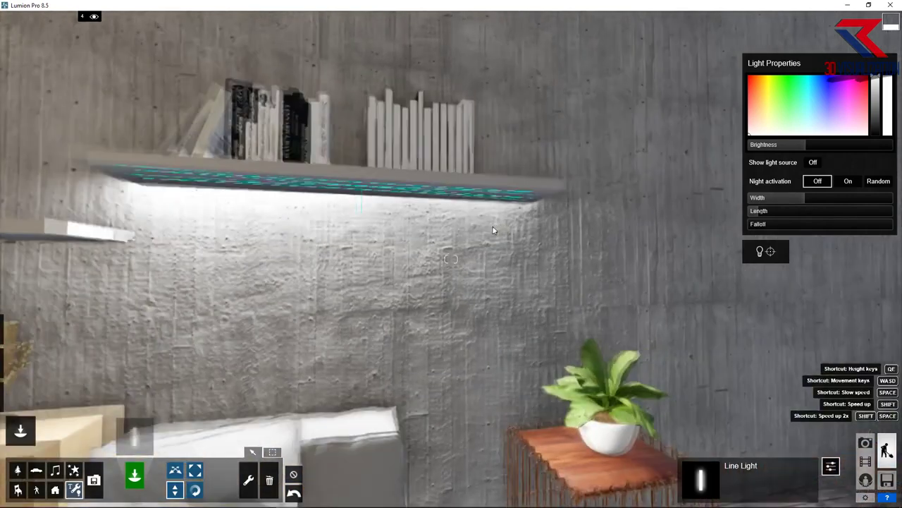
{"action": "left_click_drag", "start_coordinate": [851, 225], "coordinate": [804, 224]}
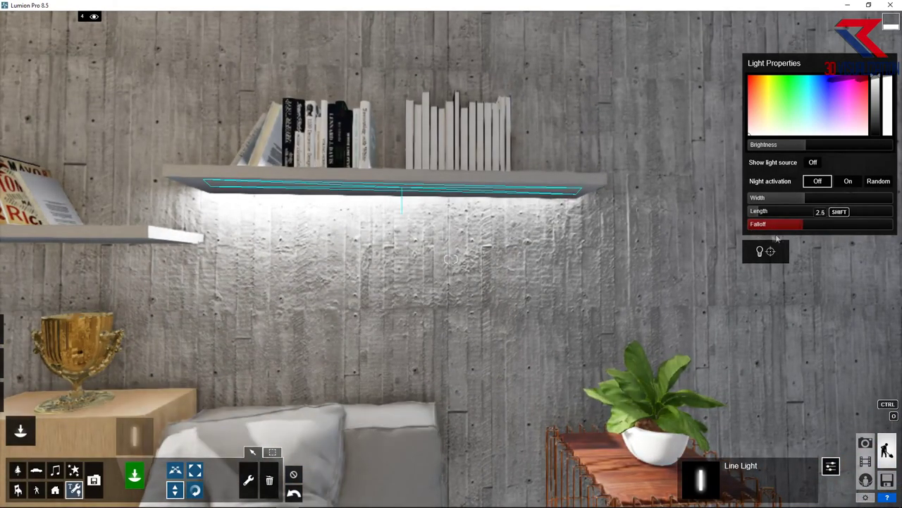
{"action": "mouse_move", "coordinate": [806, 144]}
{"action": "left_mouse_down"}
{"action": "mouse_move", "coordinate": [779, 145]}
{"action": "mouse_move", "coordinate": [793, 152]}
{"action": "left_mouse_up"}
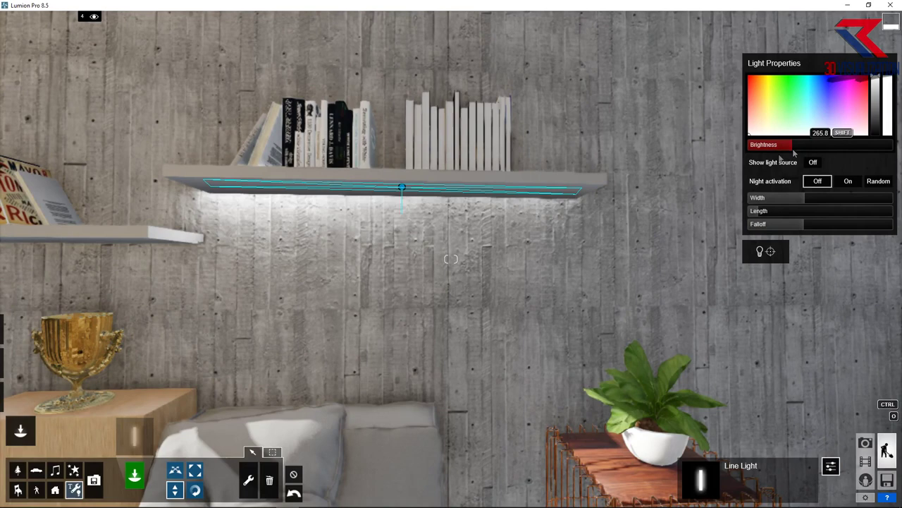
Step: Make the line light warm orange at brightness 75.8 and copy it under the lower shelf
{"action": "right_click_drag", "start_coordinate": [396, 220], "coordinate": [398, 171]}
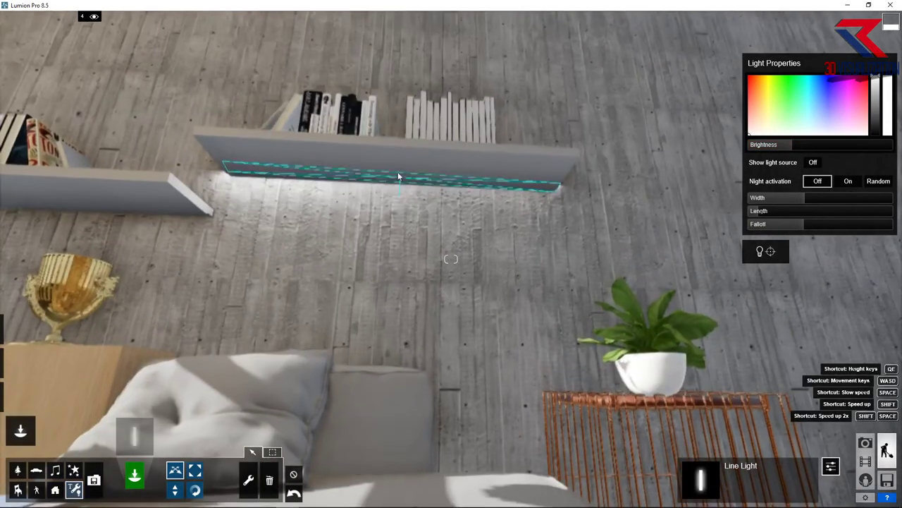
{"action": "key", "text": "a"}
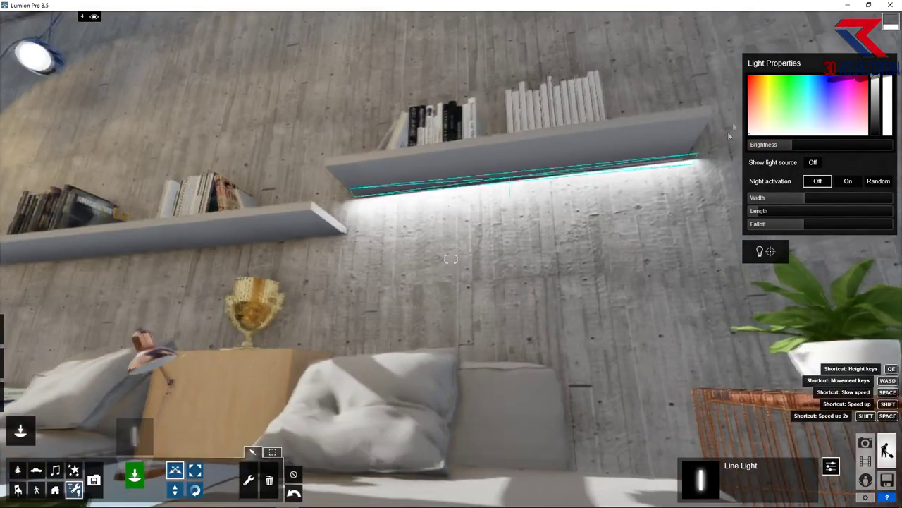
{"action": "left_click", "coordinate": [760, 95]}
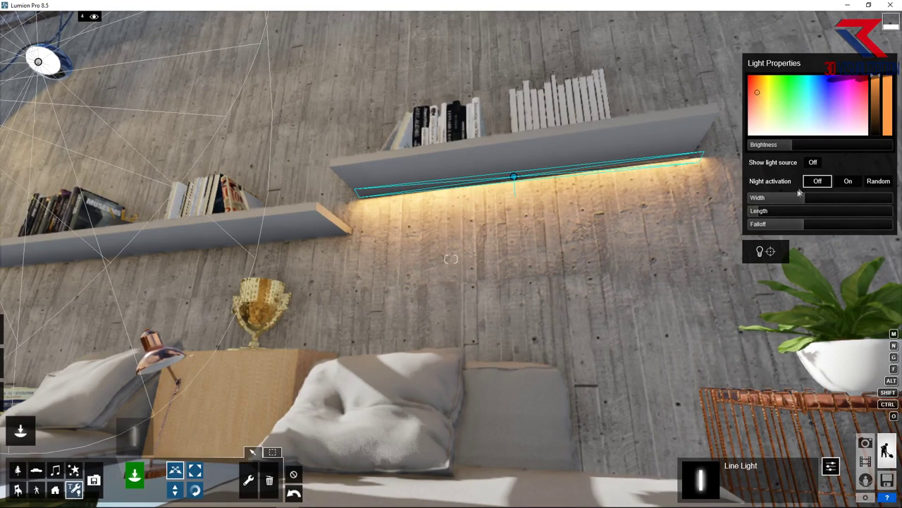
{"action": "left_click_drag", "start_coordinate": [788, 150], "coordinate": [783, 151]}
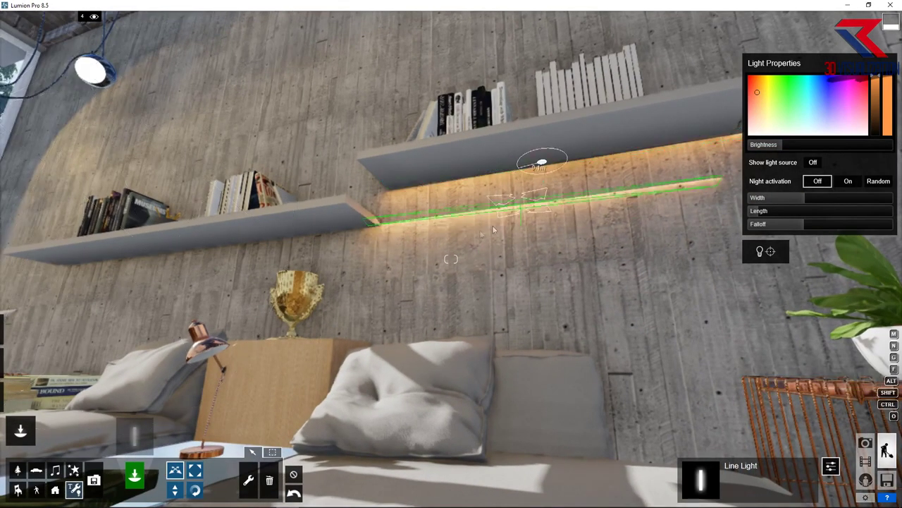
{"action": "mouse_move", "coordinate": [544, 169]}
{"action": "left_mouse_down", "text": "alt"}
{"action": "mouse_move", "coordinate": [223, 256]}
{"action": "mouse_move", "coordinate": [220, 248]}
{"action": "left_mouse_up", "text": "alt"}
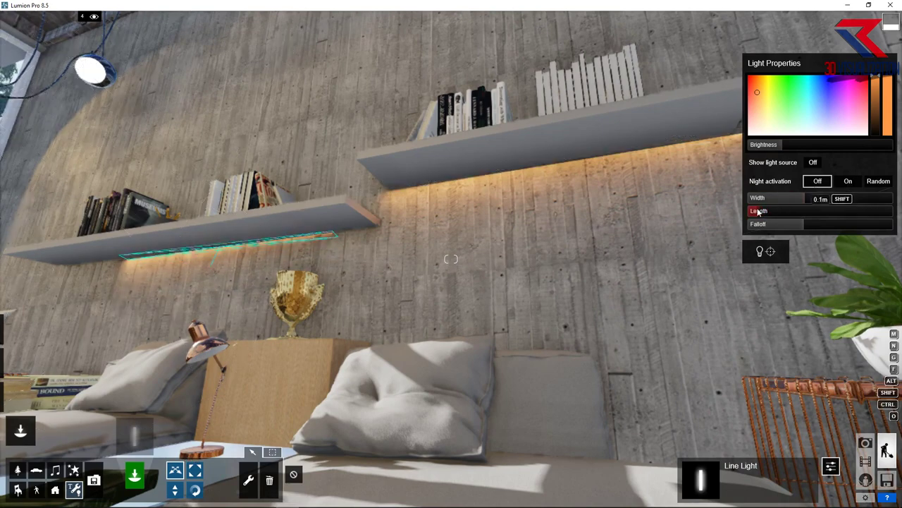
Step: Lengthen the copied line light to 2.3m, move it left under the lower shelf and aim it at the sofa
{"action": "left_click_drag", "start_coordinate": [763, 212], "coordinate": [810, 203]}
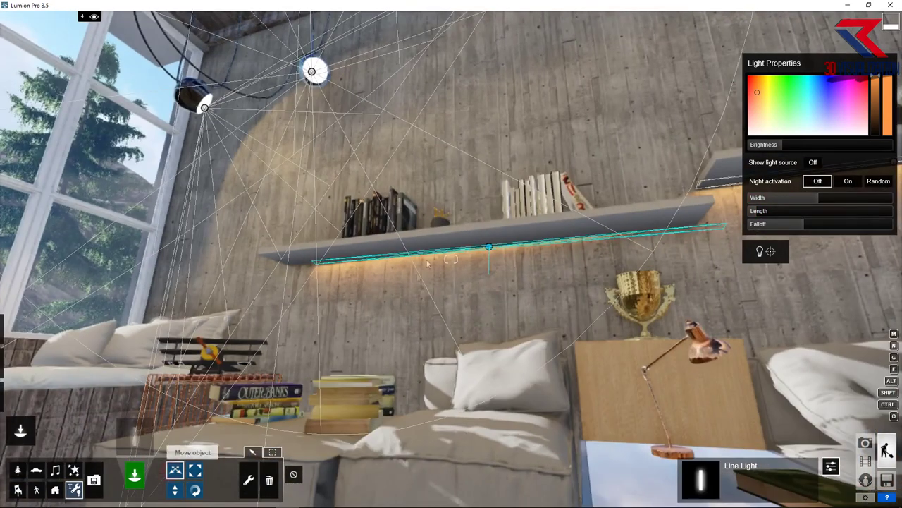
{"action": "left_click_drag", "start_coordinate": [490, 247], "coordinate": [471, 255]}
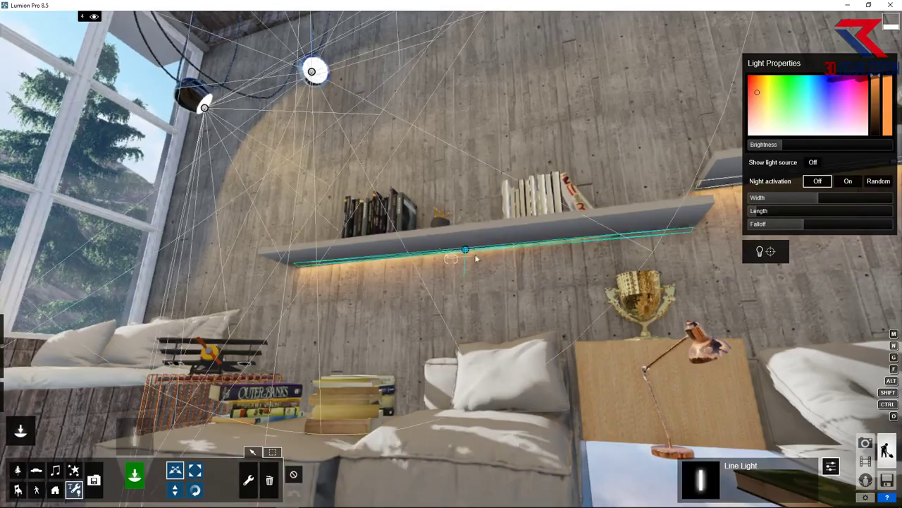
{"action": "scroll", "coordinate": [466, 254], "scroll_direction": "up", "scroll_amount": 5}
{"action": "right_click_drag", "start_coordinate": [466, 254], "coordinate": [493, 335]}
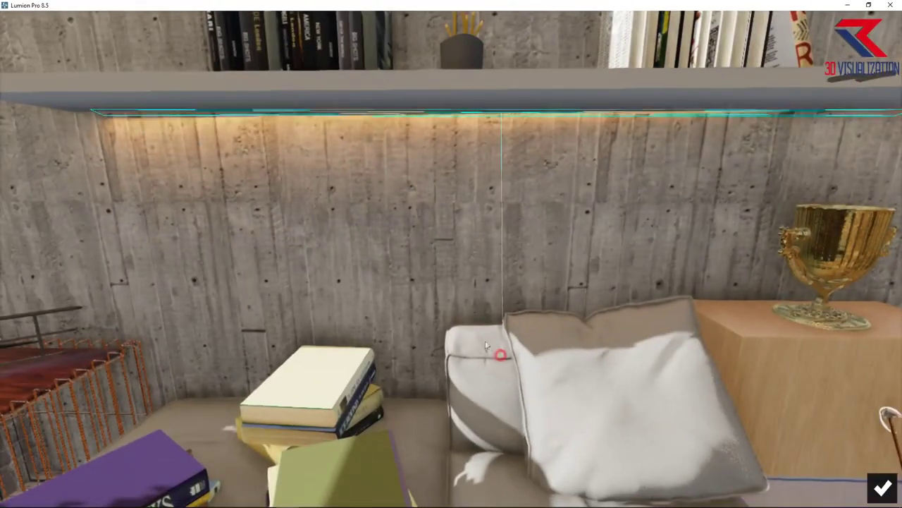
{"action": "left_click_drag", "start_coordinate": [486, 346], "coordinate": [510, 450]}
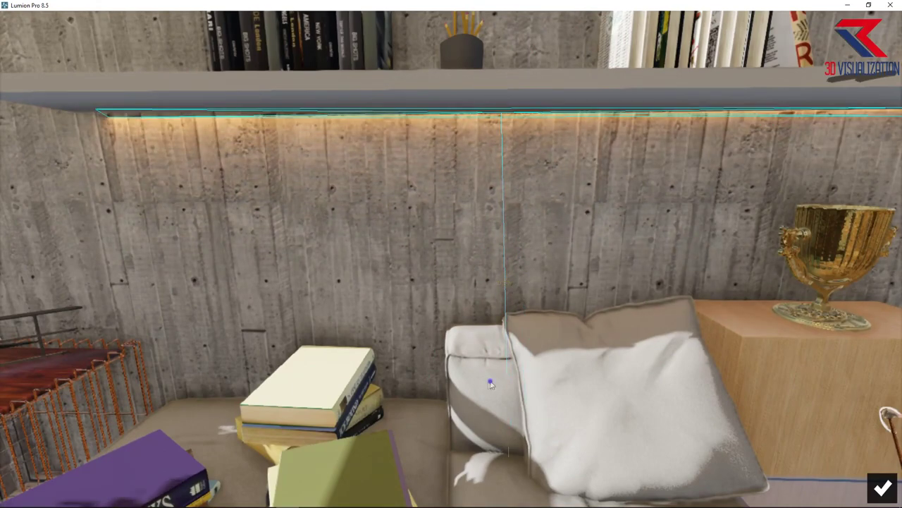
{"action": "right_click_drag", "start_coordinate": [509, 449], "coordinate": [886, 192]}
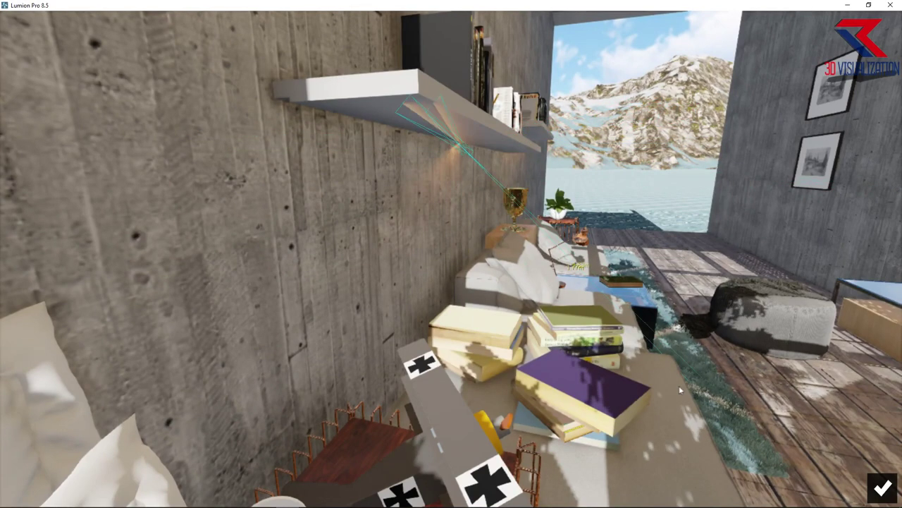
{"action": "right_click_drag", "start_coordinate": [686, 380], "coordinate": [505, 245]}
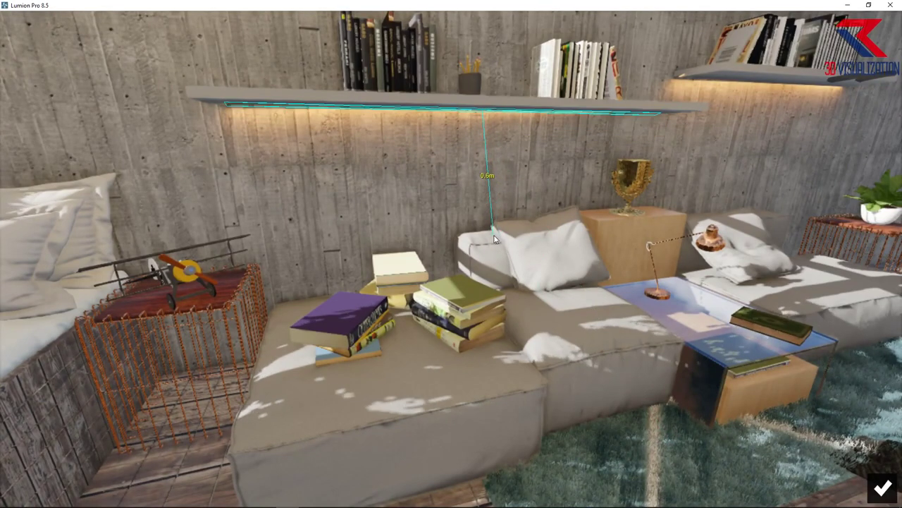
{"action": "right_click_drag", "start_coordinate": [506, 136], "coordinate": [459, 159]}
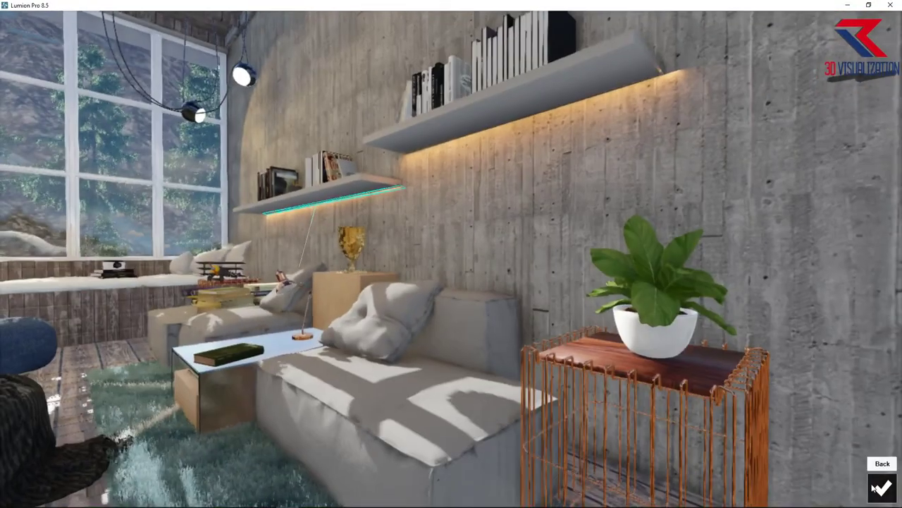
{"action": "left_click", "coordinate": [876, 488]}
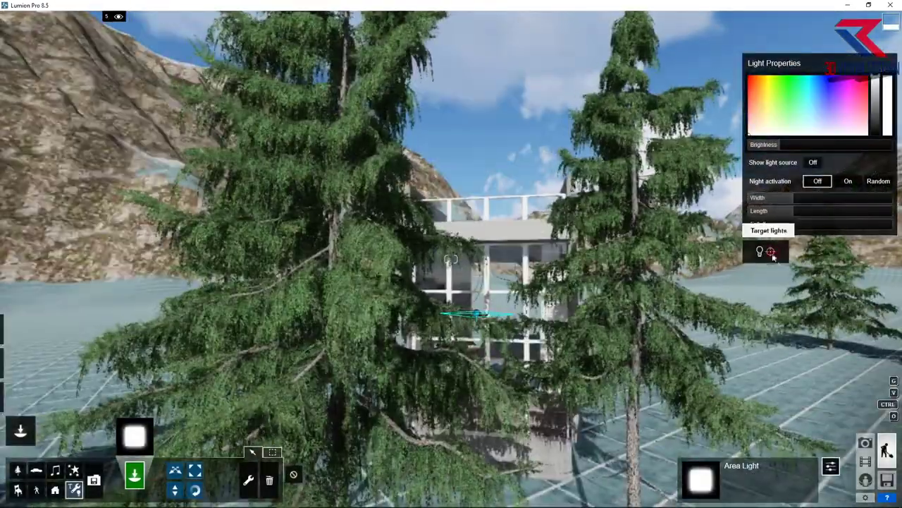
Step: Set the area light's target and stretch it to about 3.0m to fill the window frame
{"action": "left_click", "coordinate": [771, 251]}
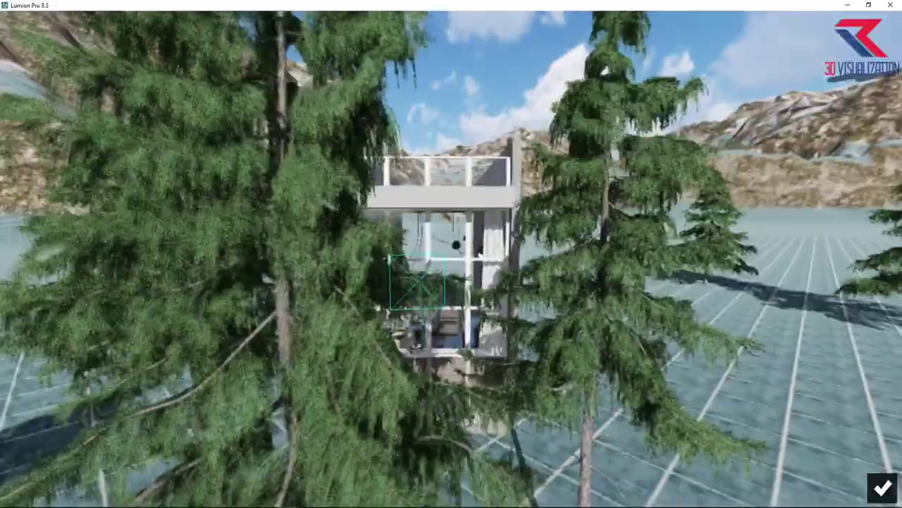
{"action": "left_click", "coordinate": [882, 486]}
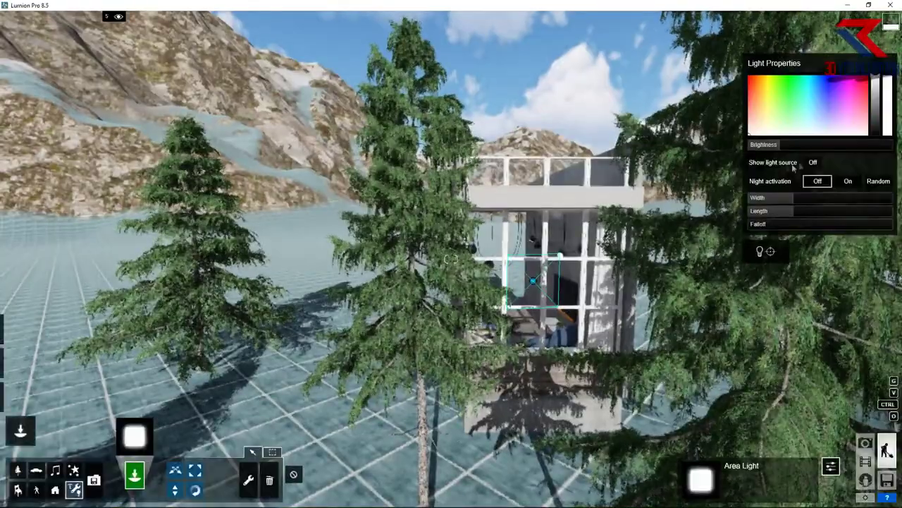
{"action": "left_click_drag", "start_coordinate": [792, 199], "coordinate": [818, 199]}
{"action": "key", "text": "w"}
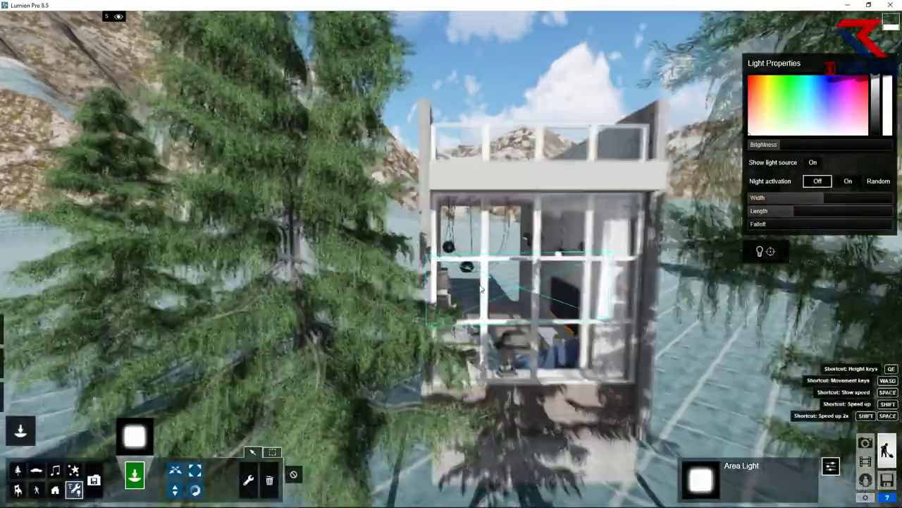
{"action": "left_click_drag", "start_coordinate": [486, 298], "coordinate": [496, 301]}
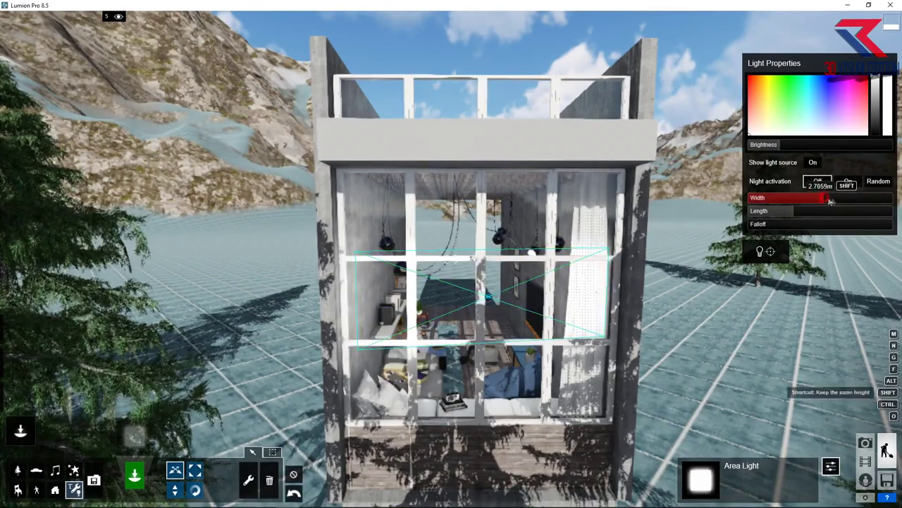
{"action": "left_click_drag", "start_coordinate": [819, 210], "coordinate": [822, 207]}
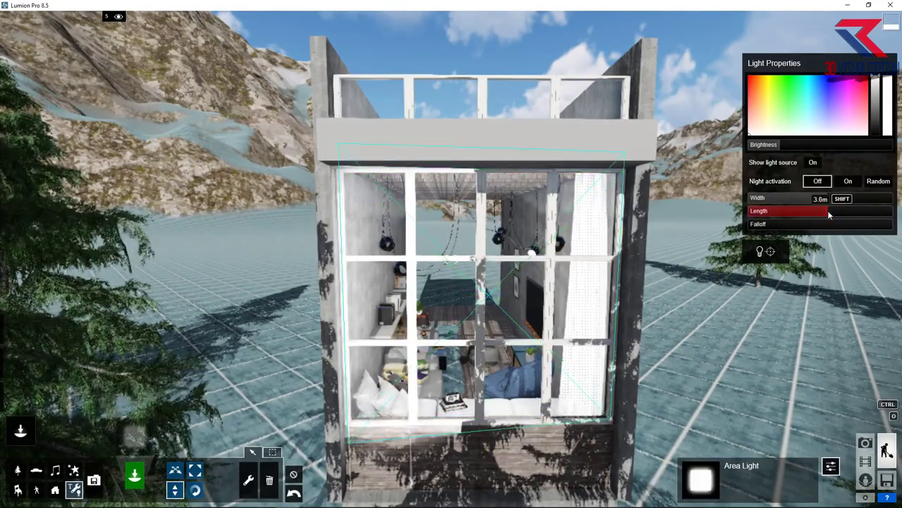
Step: Check the area light's viewpoint, shift it slightly left and adjust its falloff to dim the room
{"action": "left_click", "coordinate": [765, 251]}
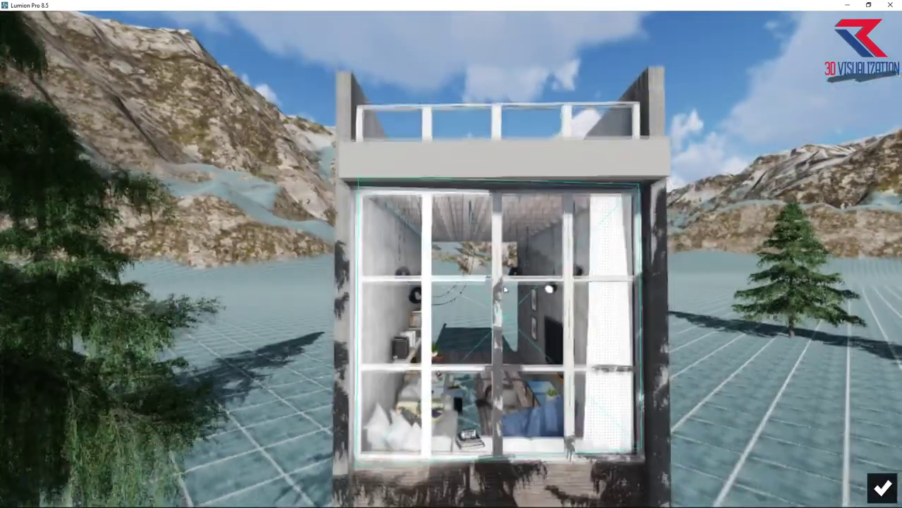
{"action": "scroll", "coordinate": [476, 260], "scroll_direction": "down", "scroll_amount": 5}
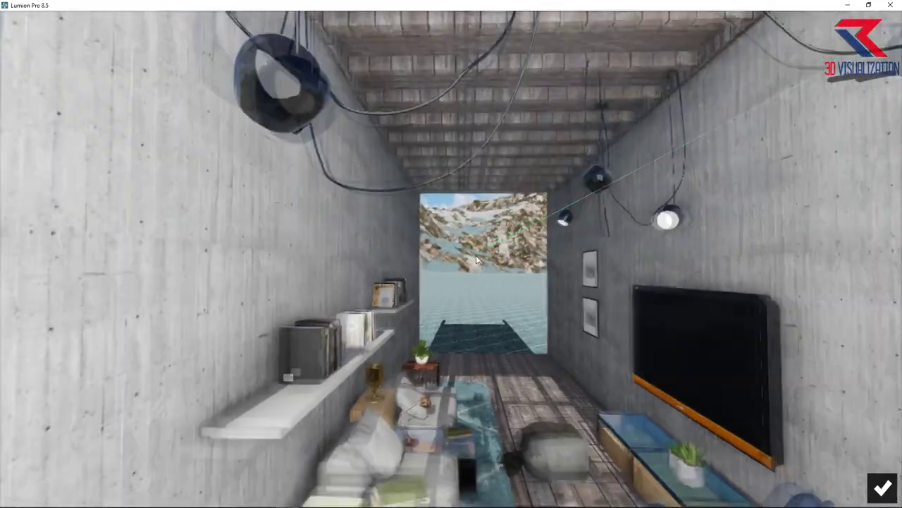
{"action": "left_click", "coordinate": [881, 485]}
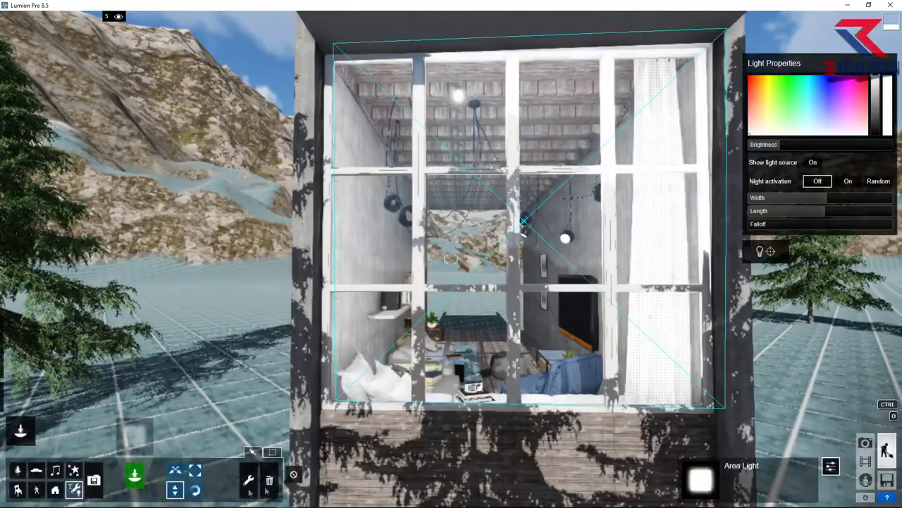
{"action": "left_click_drag", "start_coordinate": [525, 224], "coordinate": [513, 227]}
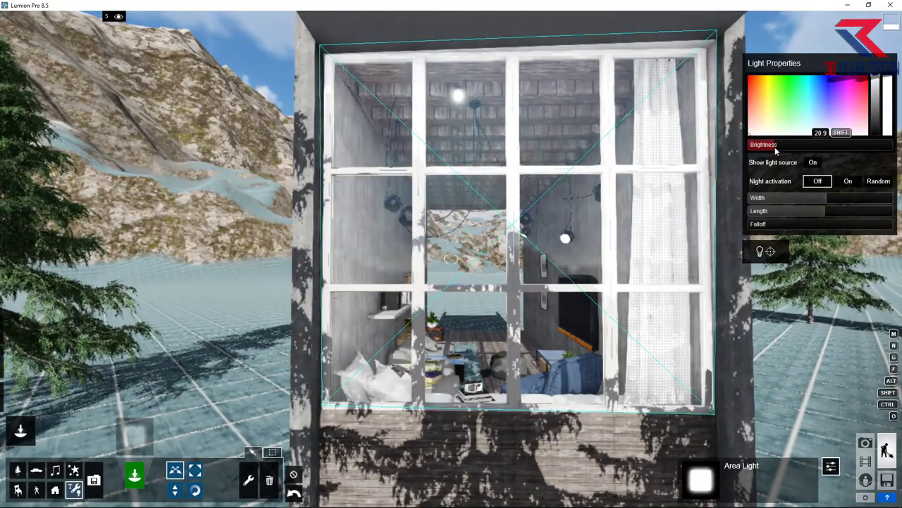
{"action": "left_click_drag", "start_coordinate": [755, 227], "coordinate": [775, 224]}
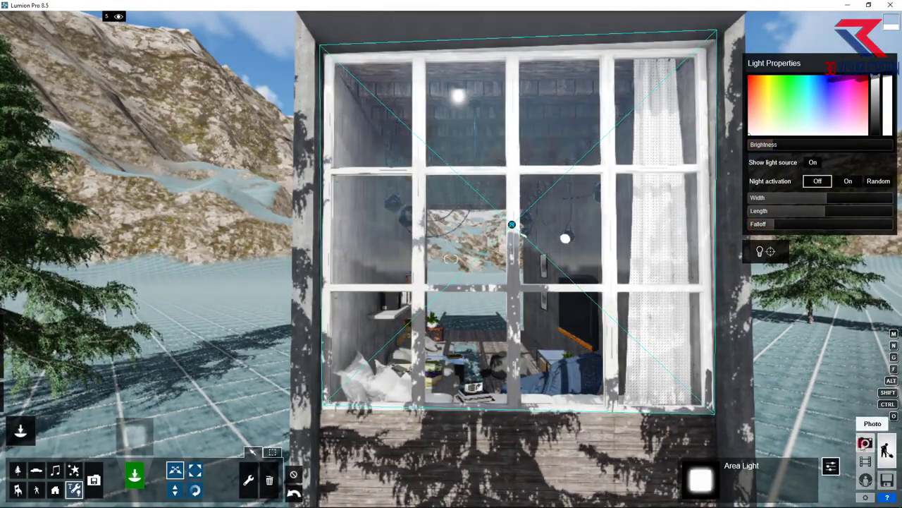
{"action": "left_click", "coordinate": [865, 443]}
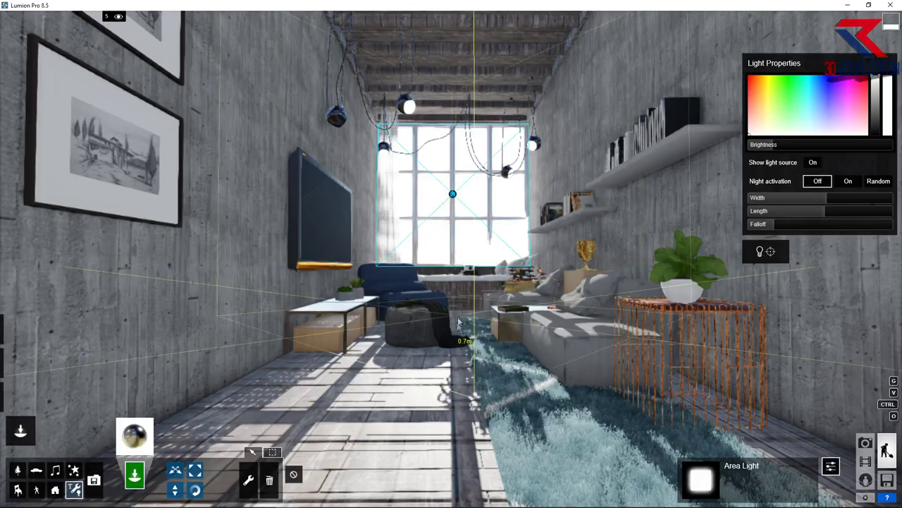
Step: Place a reflection control sphere in the living room and check it through Photo-1's camera
{"action": "left_click", "coordinate": [459, 323]}
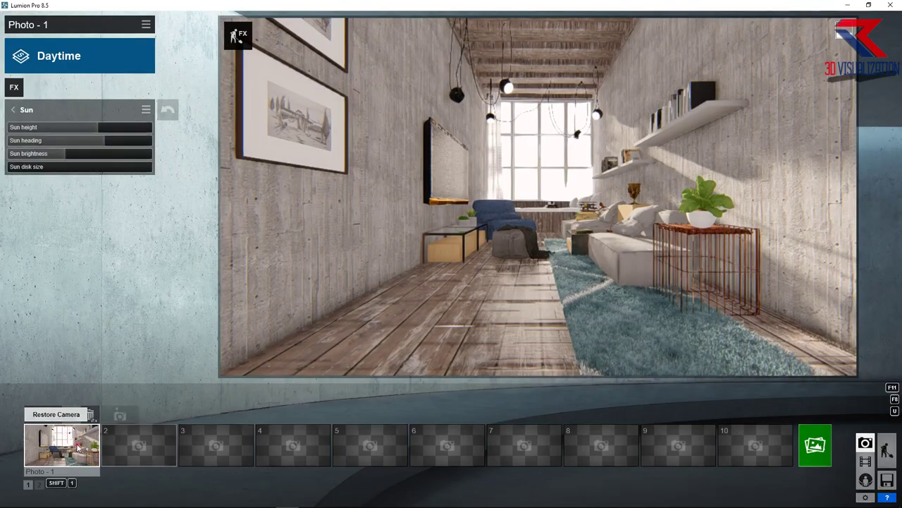
{"action": "left_click", "coordinate": [86, 416]}
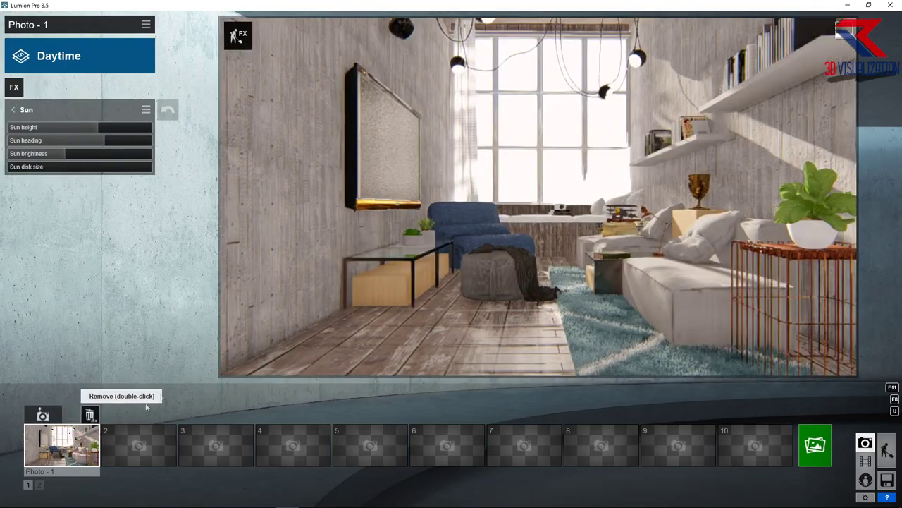
{"action": "left_click", "coordinate": [887, 450]}
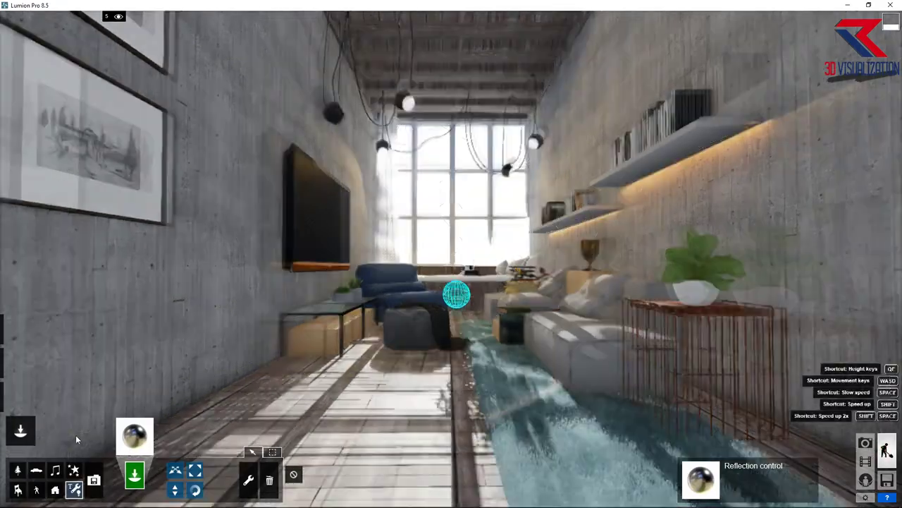
Step: Fly to the window wall to select the area light, then restore Photo-1's saved camera
{"action": "right_click_drag", "start_coordinate": [75, 434], "coordinate": [111, 462]}
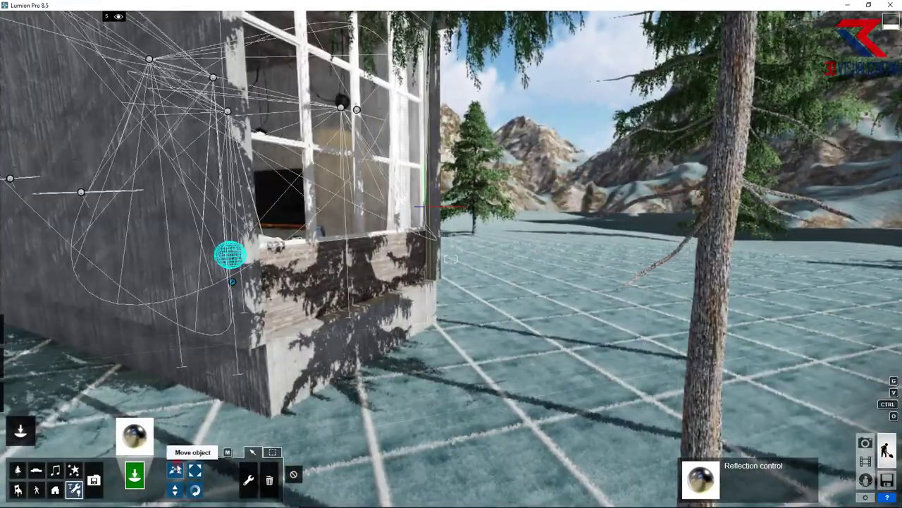
{"action": "left_click", "coordinate": [175, 470]}
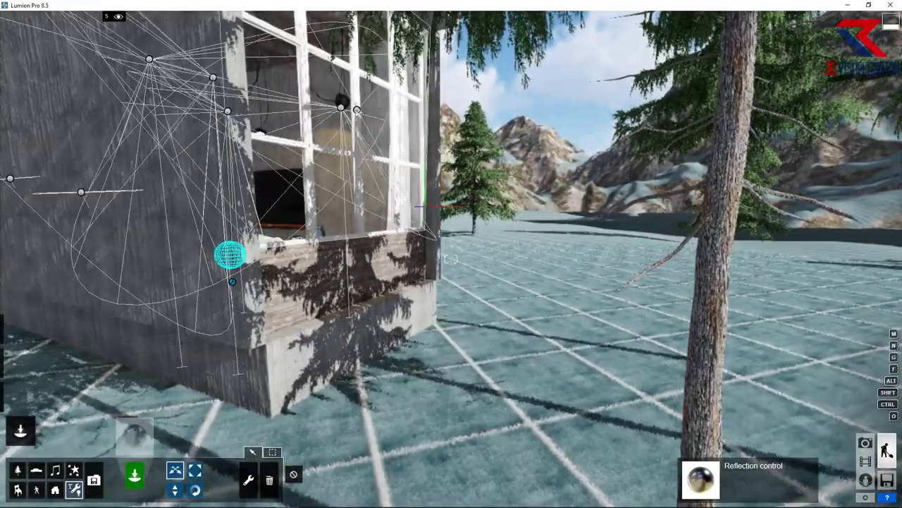
{"action": "left_click", "coordinate": [230, 255]}
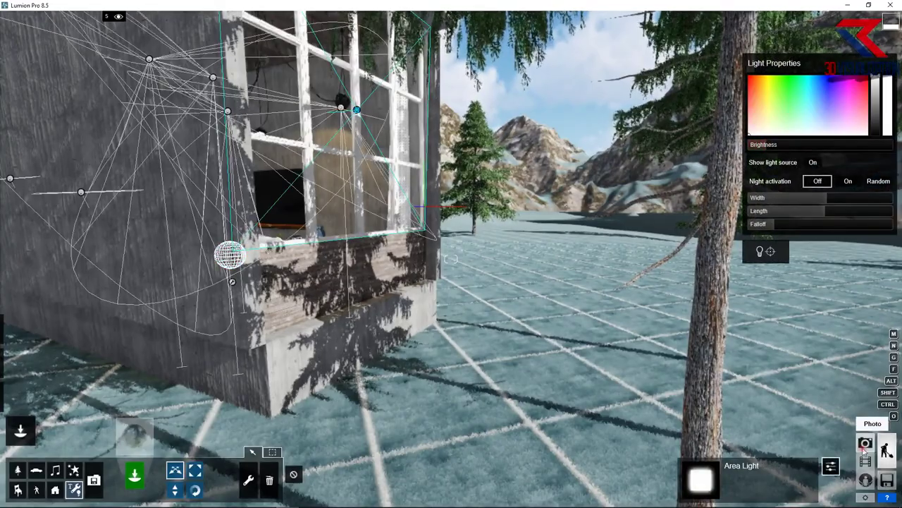
{"action": "left_click", "coordinate": [865, 442]}
{"action": "left_click", "coordinate": [95, 446]}
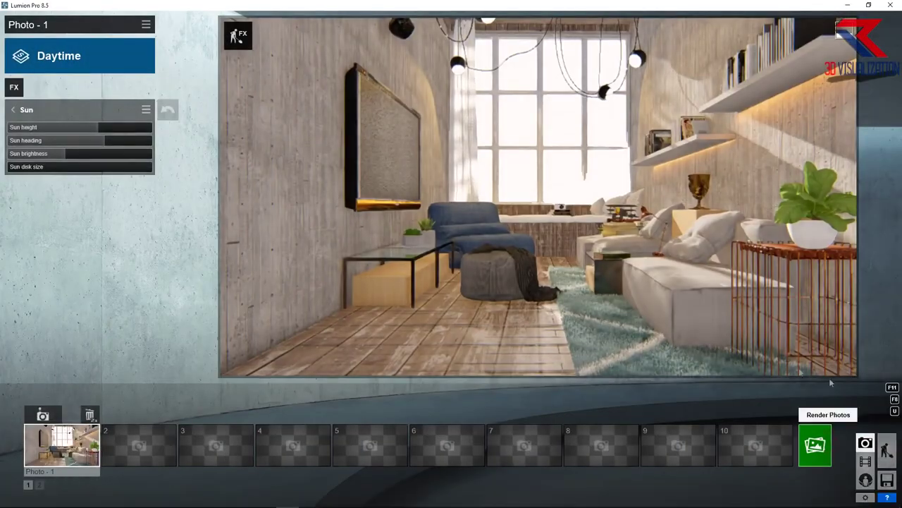
Step: Render Photo-1 as a Desktop 1920x1080 image into RENDER IMAGE, then fly back outside
{"action": "left_click", "coordinate": [815, 445]}
{"action": "left_click", "coordinate": [344, 382]}
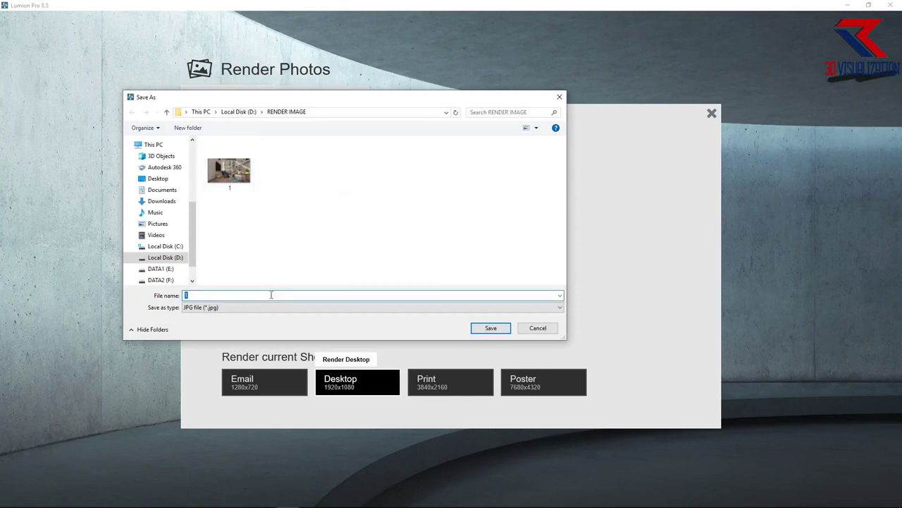
{"action": "key", "text": "Return"}
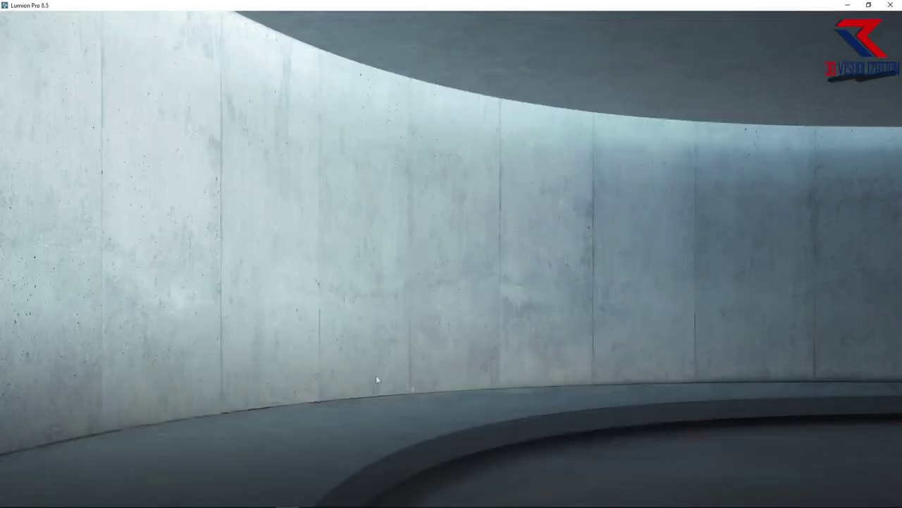
{"action": "key", "text": "s"}
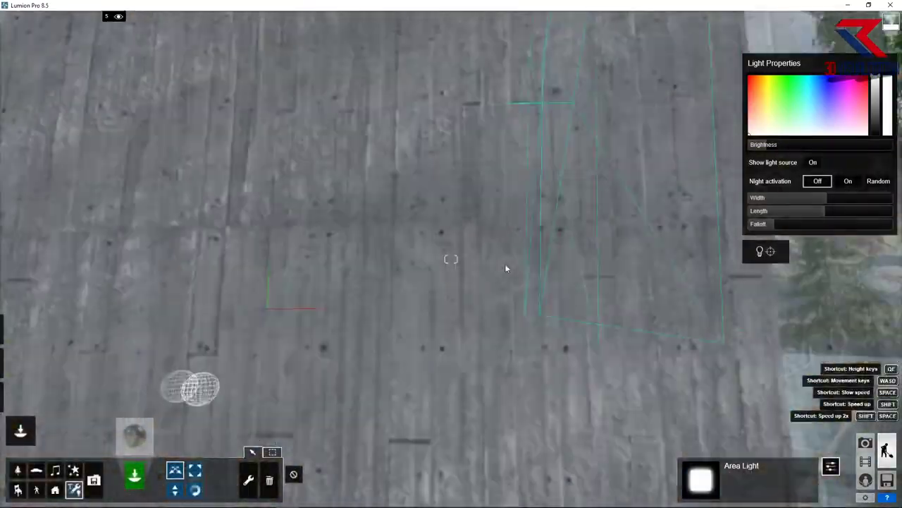
Step: Move the window area light and stretch its length, checking Lamp03 along the way
{"action": "left_click_drag", "start_coordinate": [367, 138], "coordinate": [371, 147]}
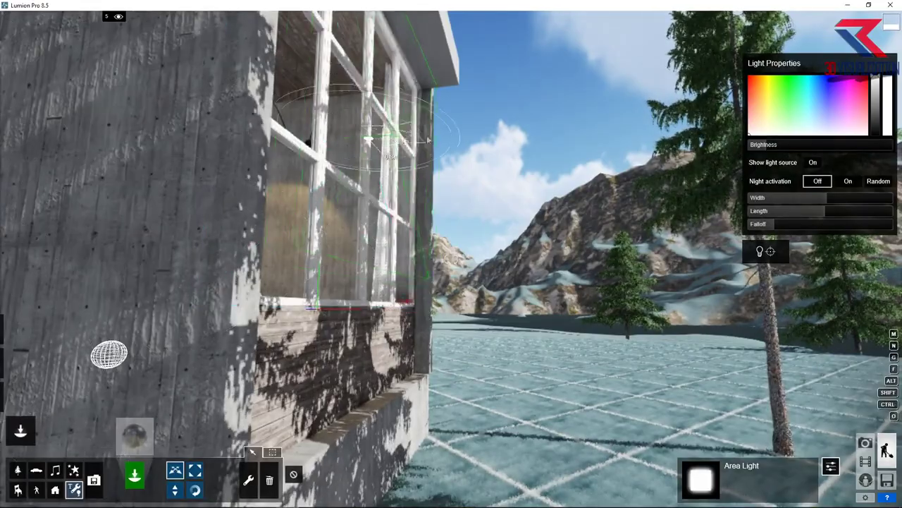
{"action": "right_click_drag", "start_coordinate": [371, 147], "coordinate": [360, 232]}
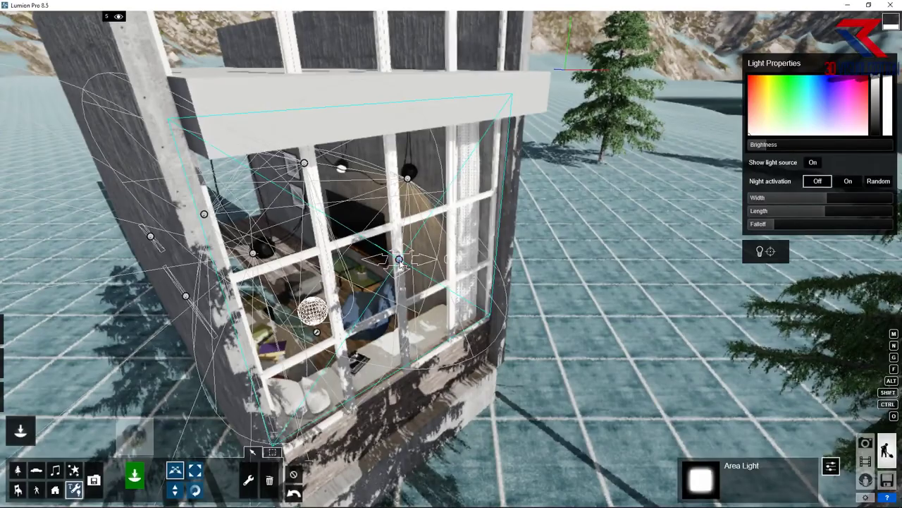
{"action": "left_click", "coordinate": [409, 172]}
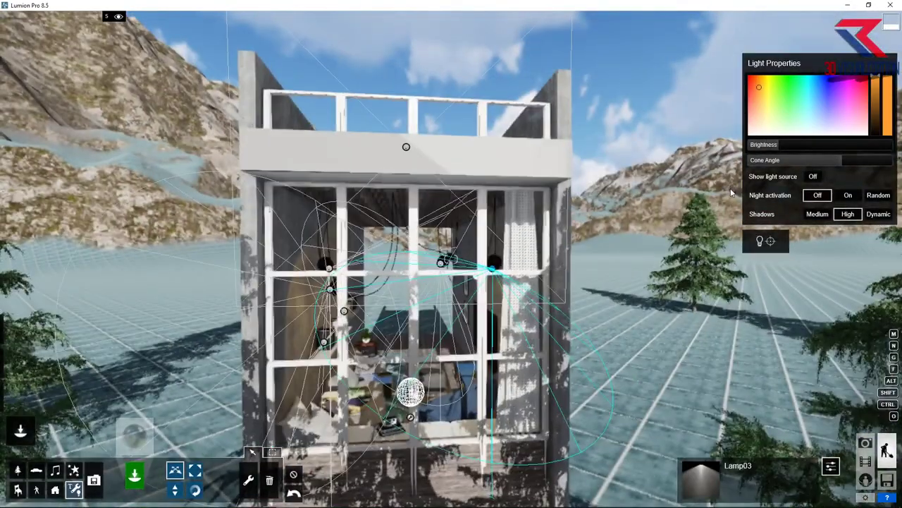
{"action": "left_click", "coordinate": [406, 147]}
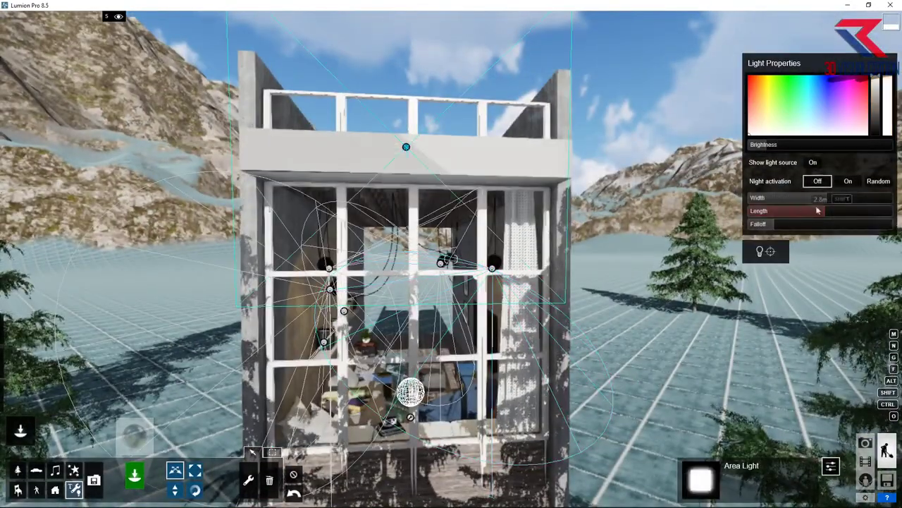
Step: Preview the lighting in photo mode, then restore Photo-1's saved camera view
{"action": "left_click", "coordinate": [866, 443]}
{"action": "left_click", "coordinate": [886, 451]}
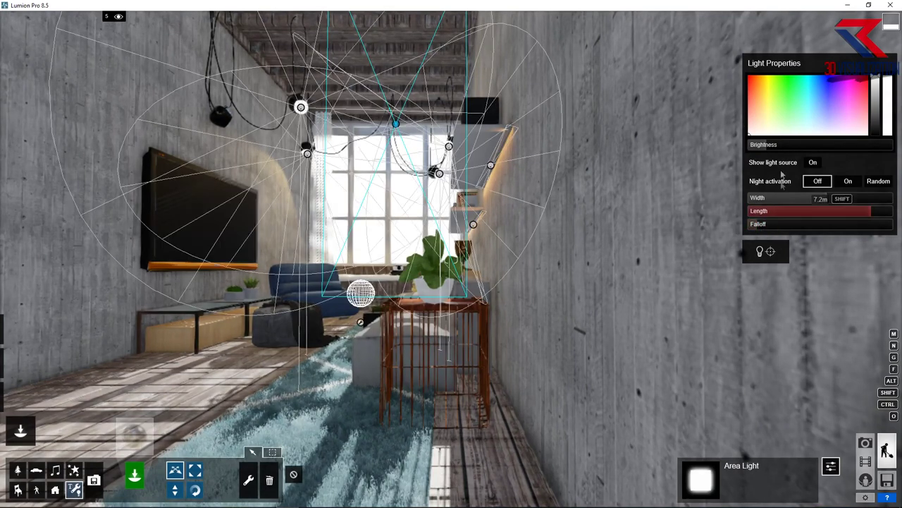
{"action": "left_click", "coordinate": [867, 443]}
{"action": "left_click", "coordinate": [71, 451]}
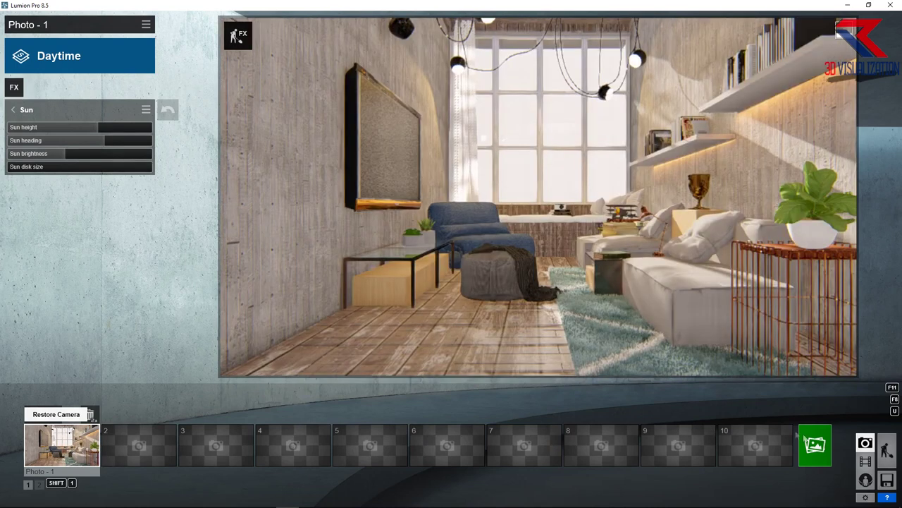
Step: Re-render Photo-1 at Desktop 1920x1080 over the existing image and dismiss the completion message
{"action": "left_click", "coordinate": [818, 446]}
{"action": "left_click", "coordinate": [365, 385]}
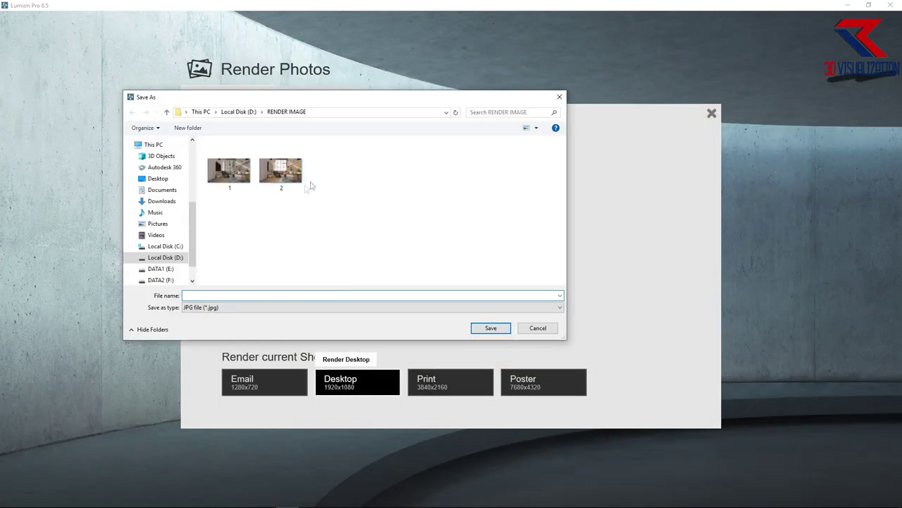
{"action": "left_click", "coordinate": [491, 330]}
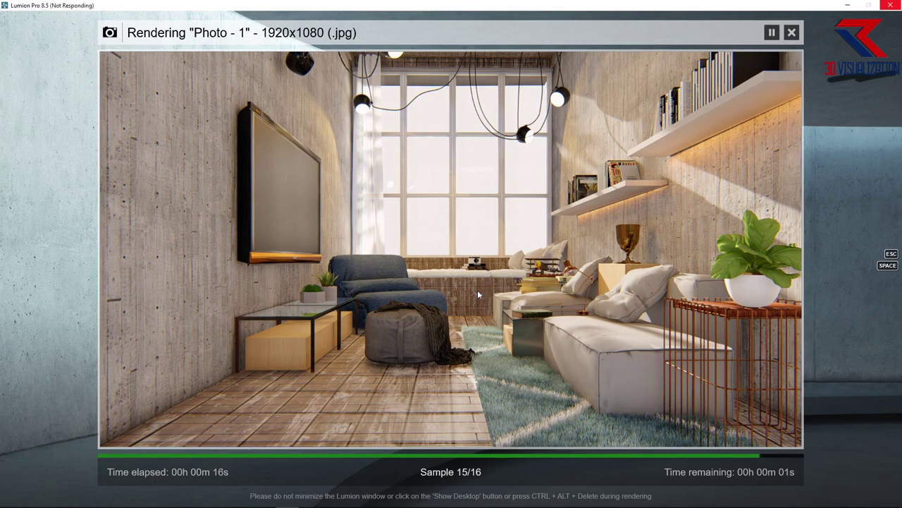
{"action": "key", "text": "Return"}
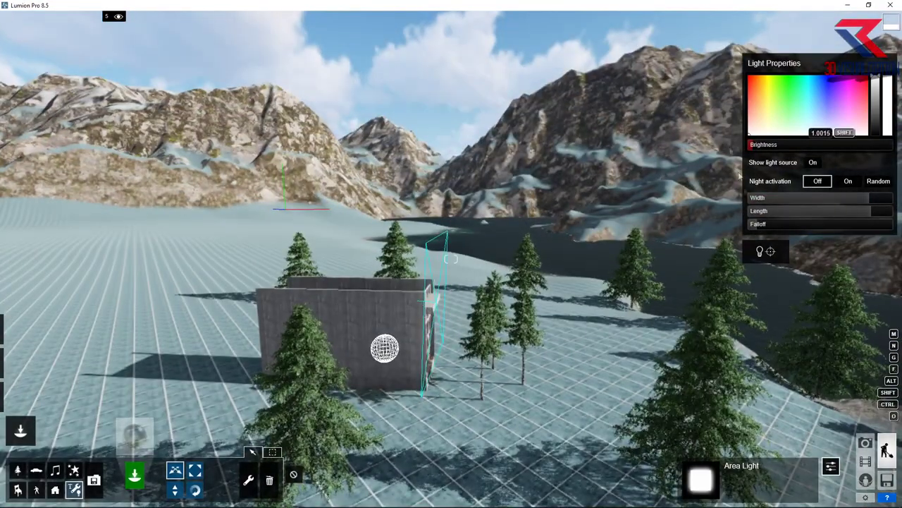
Step: Fly the camera down to the wall and area light, then enter photo mode
{"action": "key", "text": "w"}
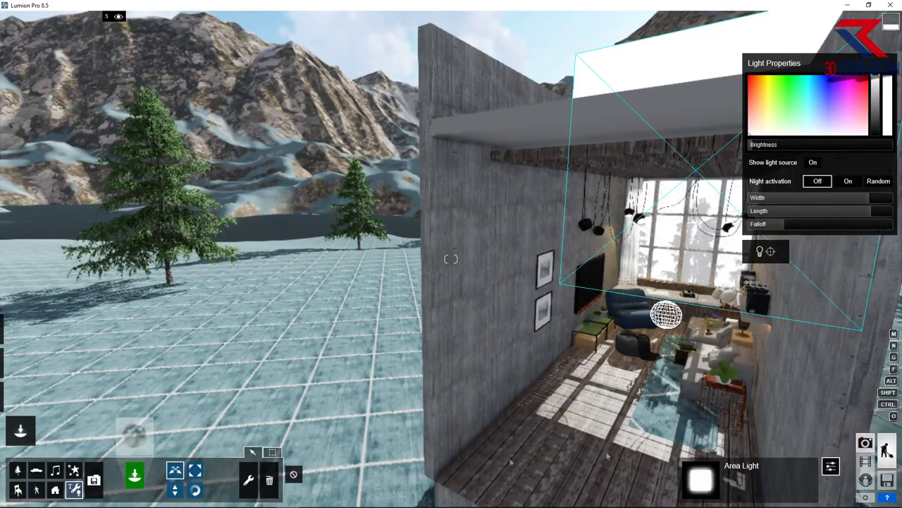
{"action": "left_click", "coordinate": [866, 443]}
Step: Render Photo-1 at 1920x1080 with an added material ID (M) pass and close the finished message
{"action": "left_click", "coordinate": [815, 445]}
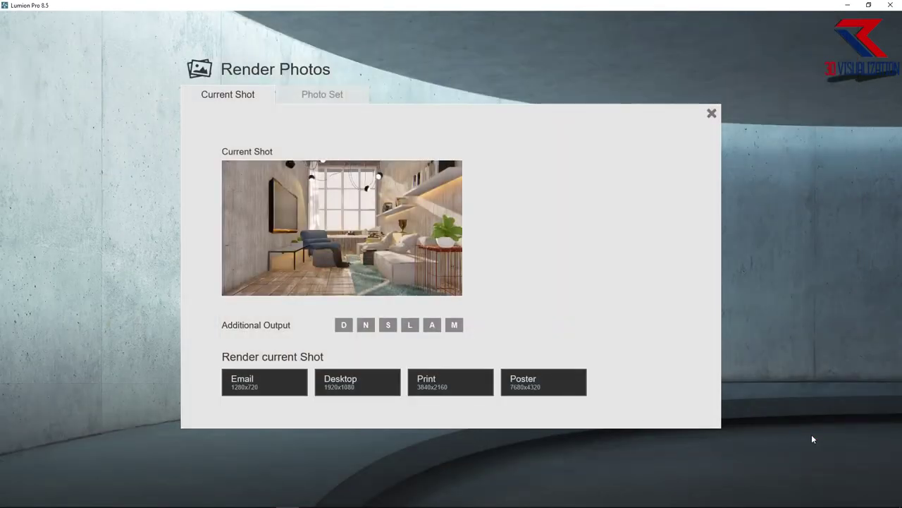
{"action": "left_click", "coordinate": [454, 324]}
{"action": "left_click", "coordinate": [351, 384]}
{"action": "left_click", "coordinate": [491, 329]}
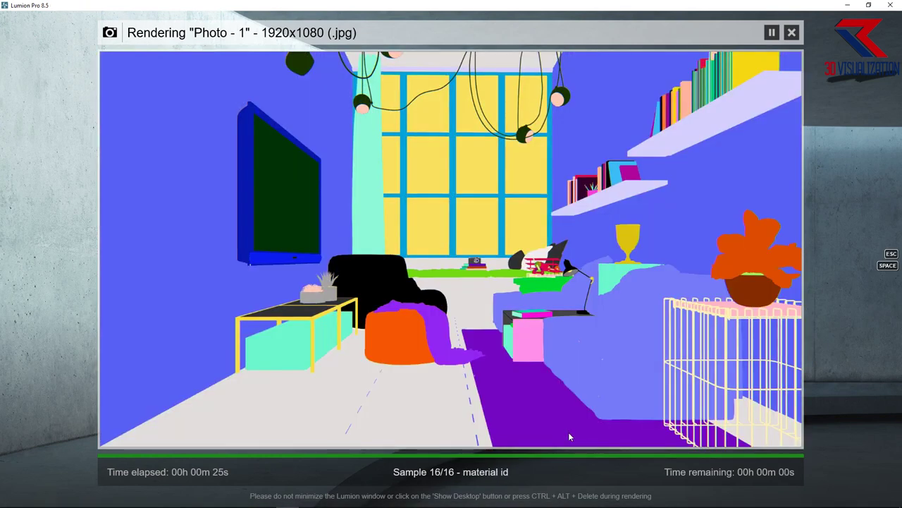
{"action": "left_click", "coordinate": [740, 431]}
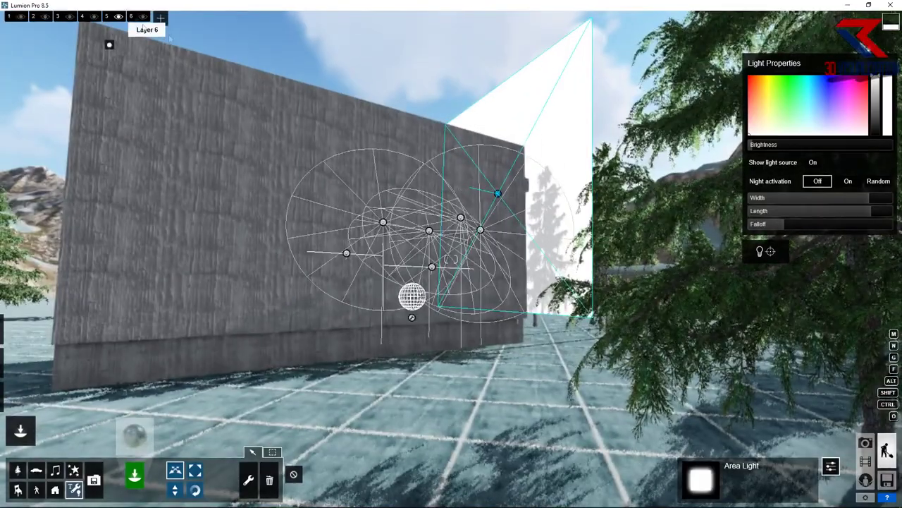
Step: Hide Layer 6, raise Photo-1's Sun brightness to 1.0, and choose a Desktop 1920x1080 render
{"action": "left_click", "coordinate": [143, 16]}
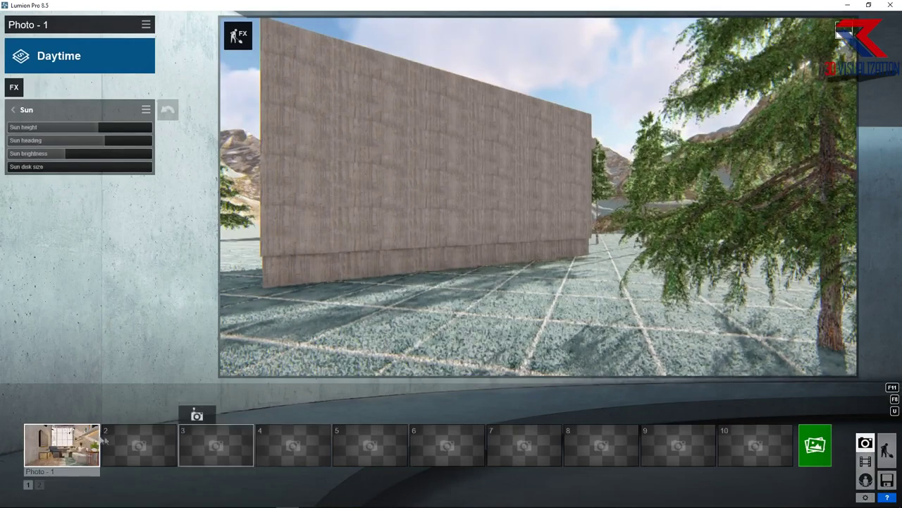
{"action": "left_click", "coordinate": [865, 442]}
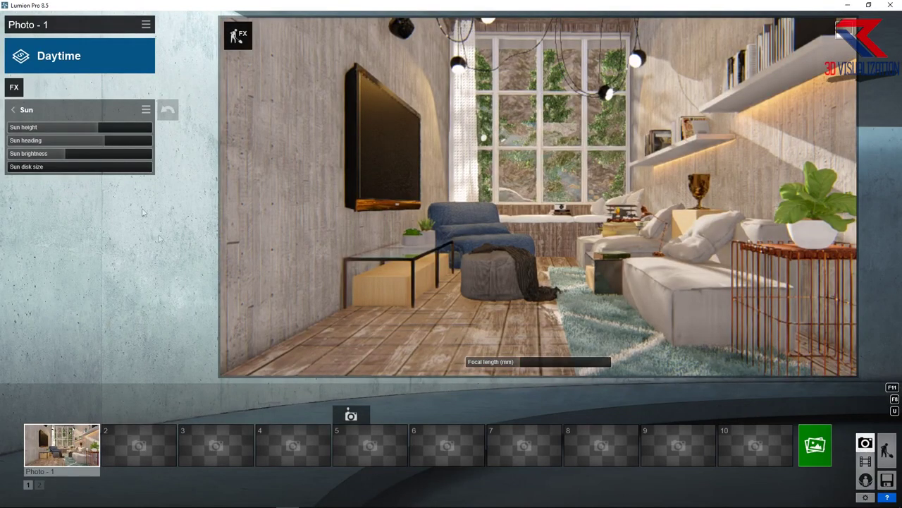
{"action": "mouse_move", "coordinate": [83, 155]}
{"action": "left_mouse_down"}
{"action": "mouse_move", "coordinate": [107, 156]}
{"action": "mouse_move", "coordinate": [78, 158]}
{"action": "left_mouse_up"}
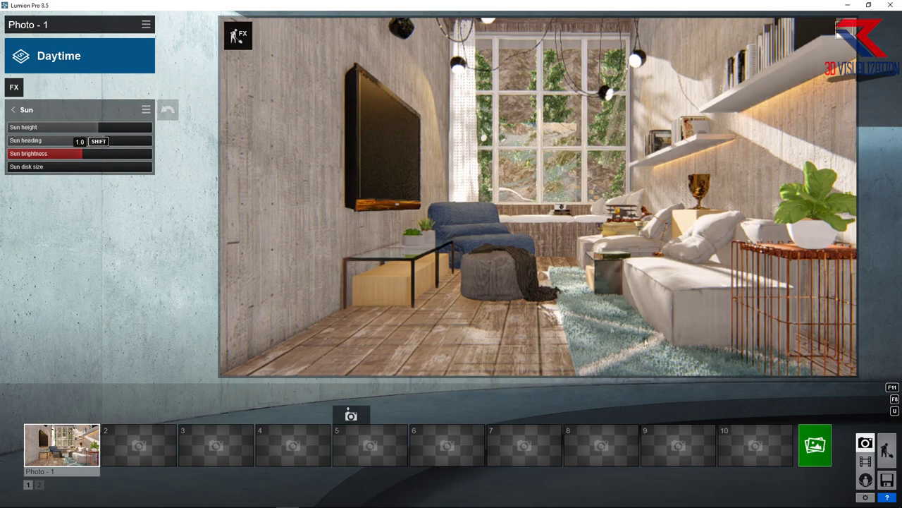
{"action": "left_click", "coordinate": [816, 445]}
{"action": "left_click", "coordinate": [339, 386]}
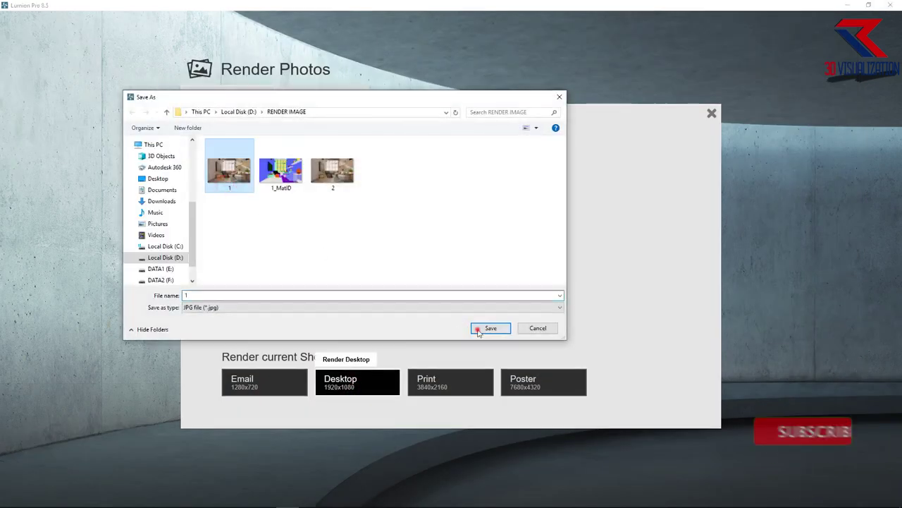
Step: Save the render over the earlier file 1, confirm the overwrite, and dismiss the finished message
{"action": "left_click", "coordinate": [478, 329]}
{"action": "left_click", "coordinate": [463, 291]}
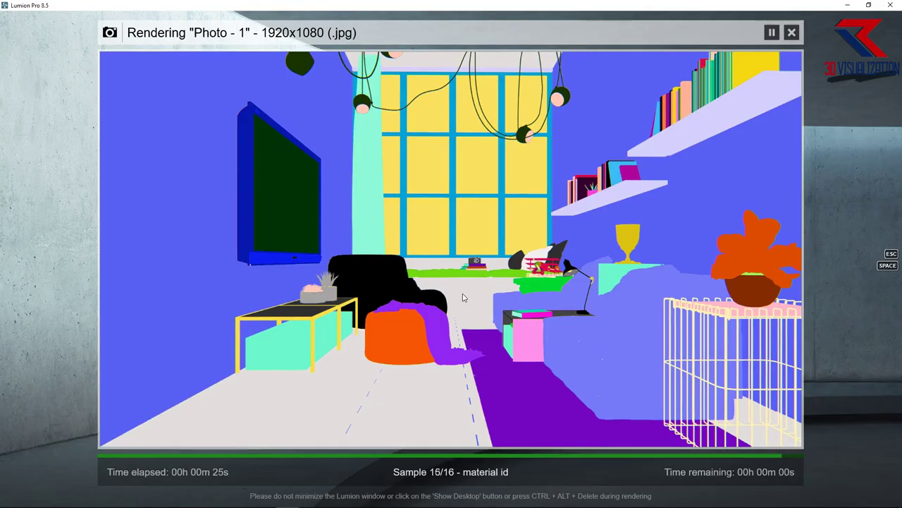
{"action": "left_click", "coordinate": [733, 430]}
Step: Replace the tinted window glass with the clear pureglass material from the library
{"action": "left_click", "coordinate": [887, 451]}
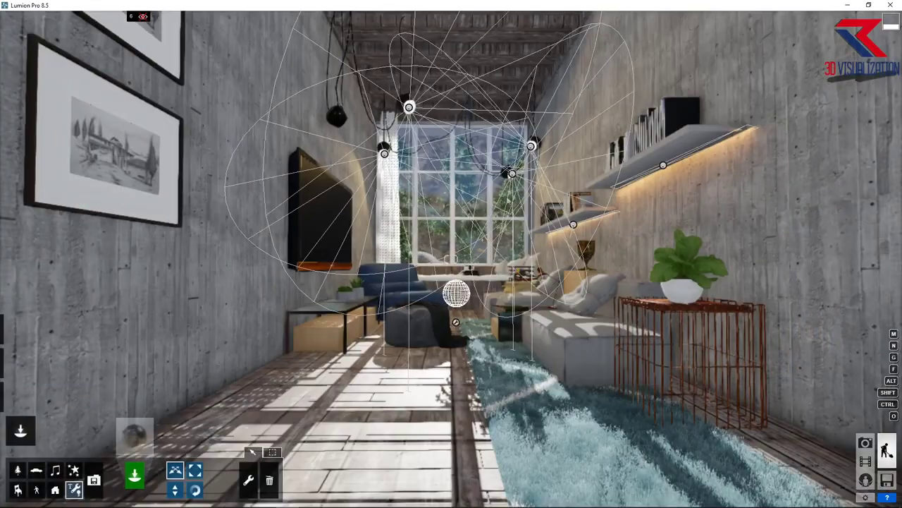
{"action": "left_click", "coordinate": [20, 397]}
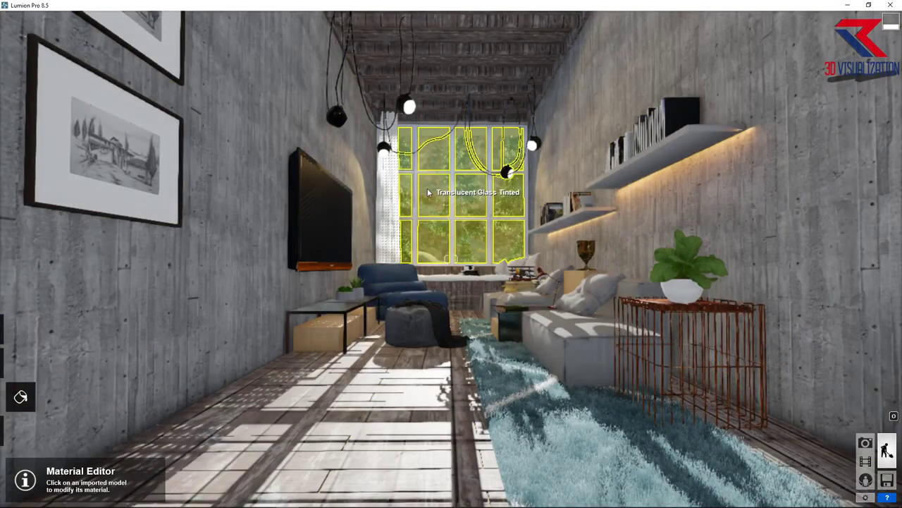
{"action": "left_click", "coordinate": [413, 246]}
{"action": "left_click", "coordinate": [51, 306]}
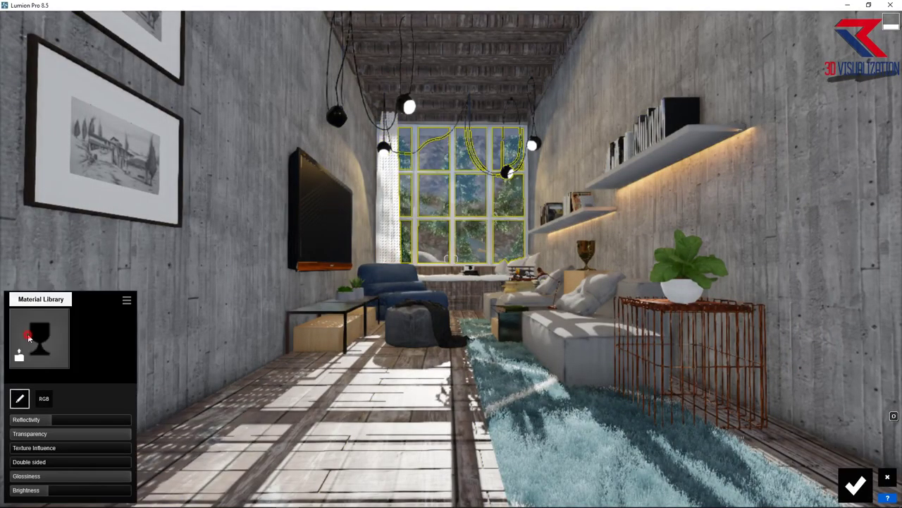
{"action": "left_click", "coordinate": [161, 189]}
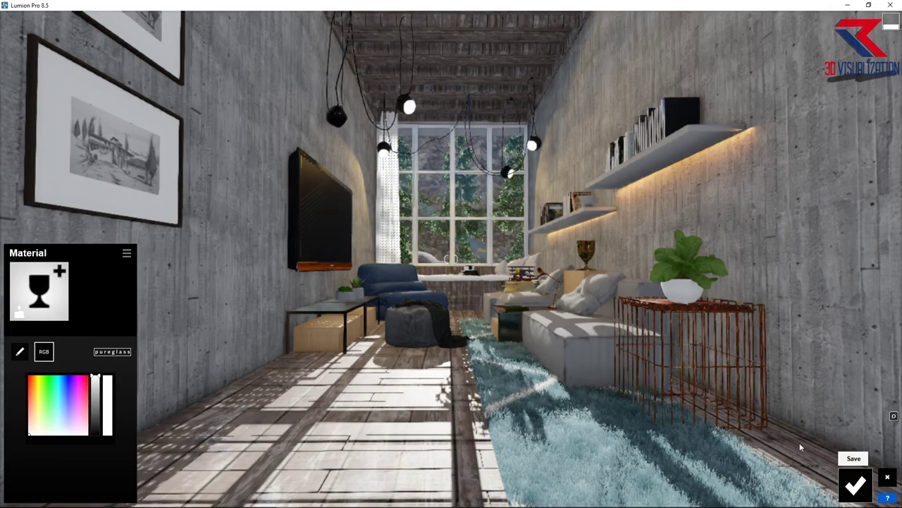
{"action": "left_click", "coordinate": [856, 485]}
Step: Restore Photo-1's camera and re-render it at 1920x1080, overwriting the earlier file
{"action": "left_click", "coordinate": [874, 441]}
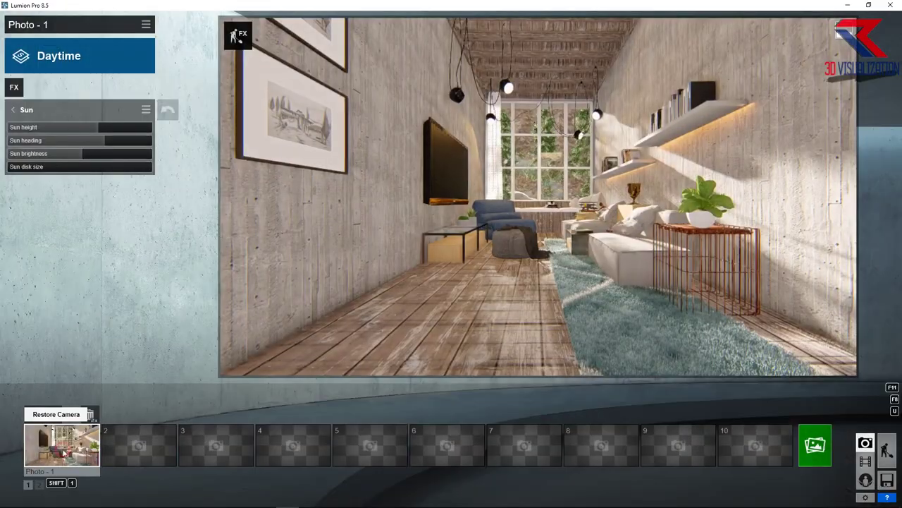
{"action": "left_click", "coordinate": [62, 444]}
{"action": "left_click", "coordinate": [815, 442]}
{"action": "left_click", "coordinate": [357, 382]}
{"action": "left_click", "coordinate": [232, 171]}
{"action": "left_click", "coordinate": [502, 327]}
{"action": "left_click", "coordinate": [482, 292]}
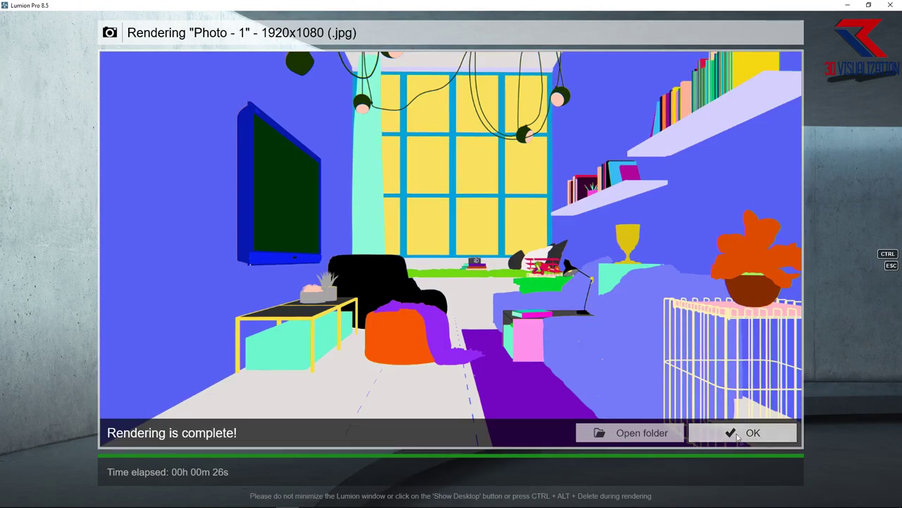
{"action": "left_click", "coordinate": [738, 437]}
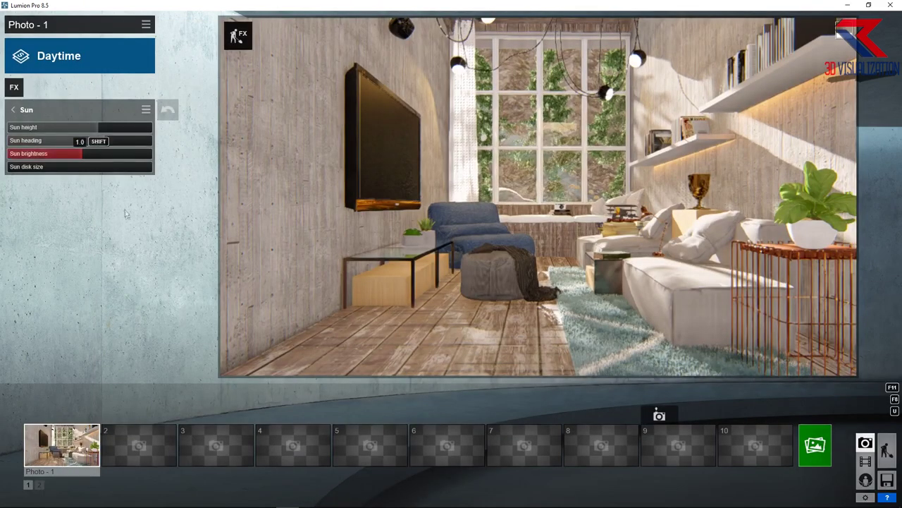
Step: Open photo slot 2 and frame a low view across the floor toward the pouf and rug
{"action": "left_click", "coordinate": [148, 455]}
{"action": "scroll", "coordinate": [382, 335], "scroll_direction": "up", "scroll_amount": 3}
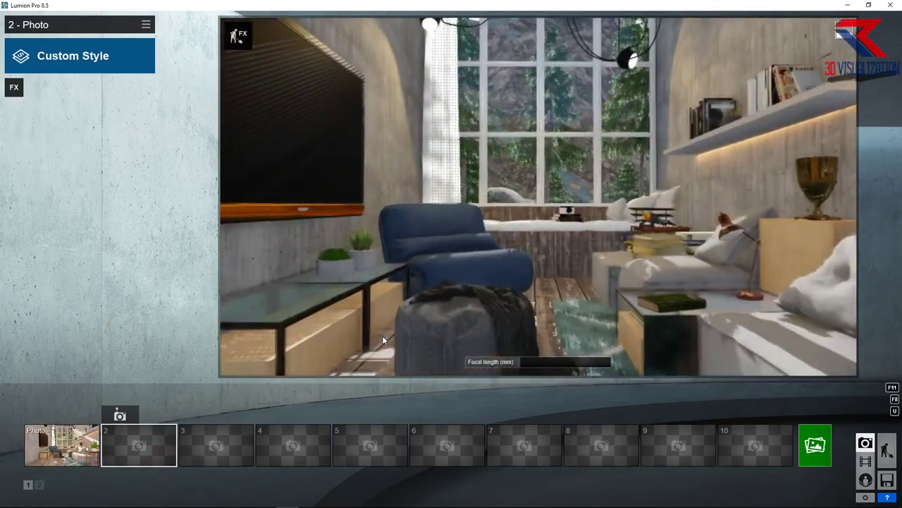
{"action": "scroll", "coordinate": [392, 339], "scroll_direction": "up", "scroll_amount": 3}
{"action": "right_click_drag", "start_coordinate": [393, 339], "coordinate": [394, 285]}
{"action": "scroll", "coordinate": [389, 283], "scroll_direction": "down", "scroll_amount": 3}
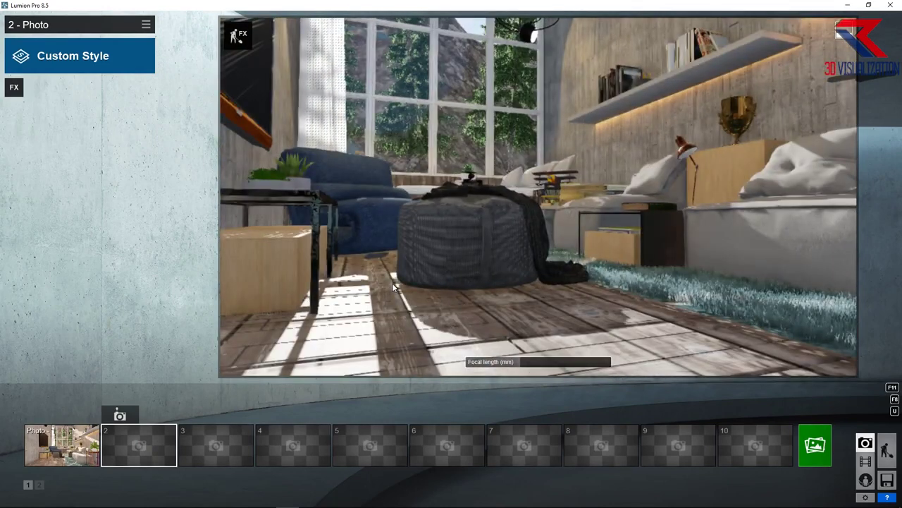
Step: Save the view as photo 2 and add a Sun effect, raising sun height to about 0.4 and adjusting brightness
{"action": "left_click", "coordinate": [120, 415]}
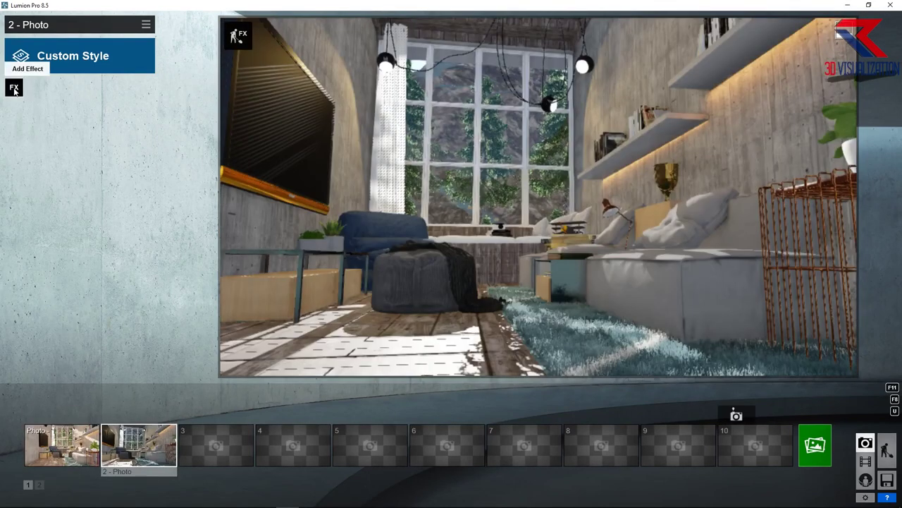
{"action": "left_click", "coordinate": [14, 88]}
{"action": "left_click", "coordinate": [251, 163]}
{"action": "mouse_move", "coordinate": [97, 132]}
{"action": "left_mouse_down"}
{"action": "mouse_move", "coordinate": [104, 130]}
{"action": "mouse_move", "coordinate": [105, 143]}
{"action": "left_mouse_up"}
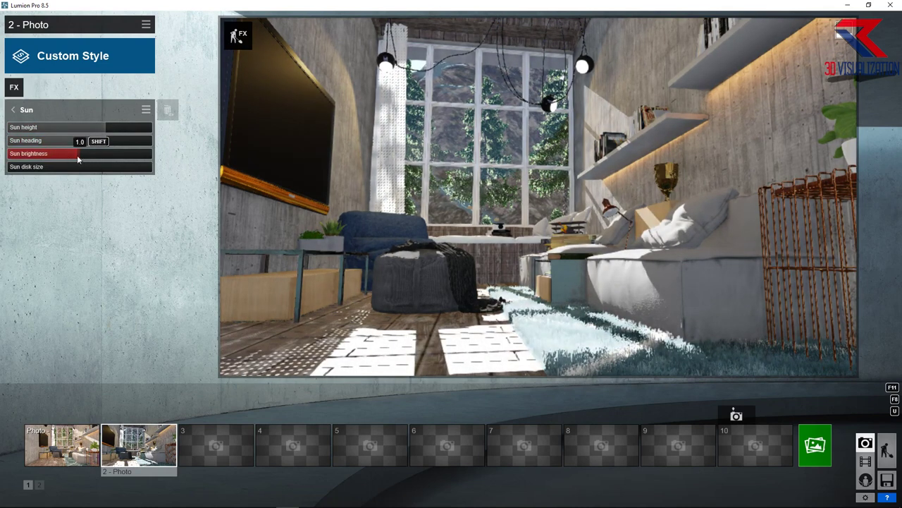
{"action": "left_click_drag", "start_coordinate": [55, 156], "coordinate": [66, 153]}
Step: Add a Shadow effect with Soft Shadows and Fine Detail Shadows turned on
{"action": "left_click", "coordinate": [16, 87]}
{"action": "left_click", "coordinate": [451, 162]}
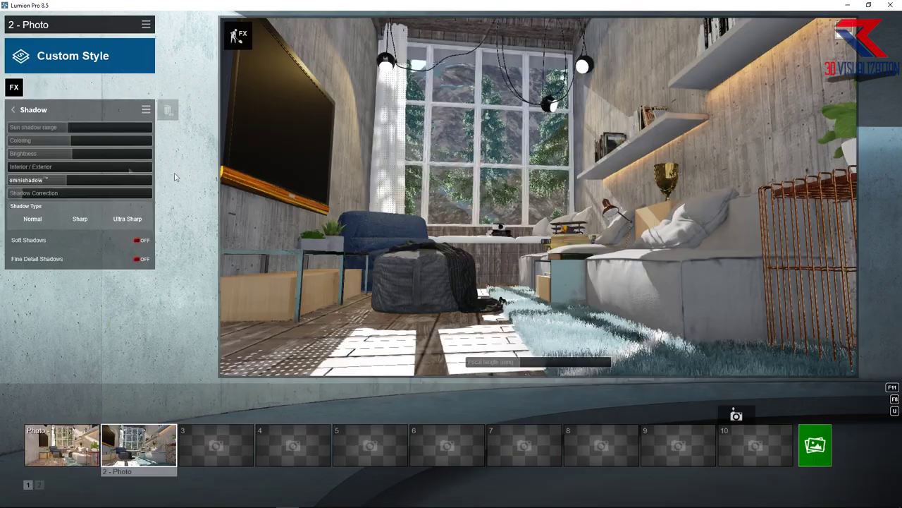
{"action": "left_click", "coordinate": [136, 242]}
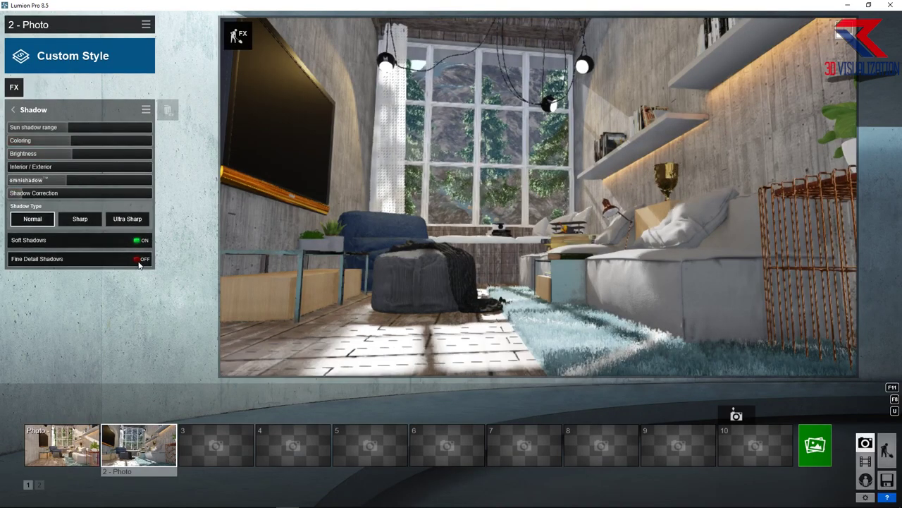
{"action": "left_click", "coordinate": [139, 261]}
{"action": "left_click", "coordinate": [139, 242]}
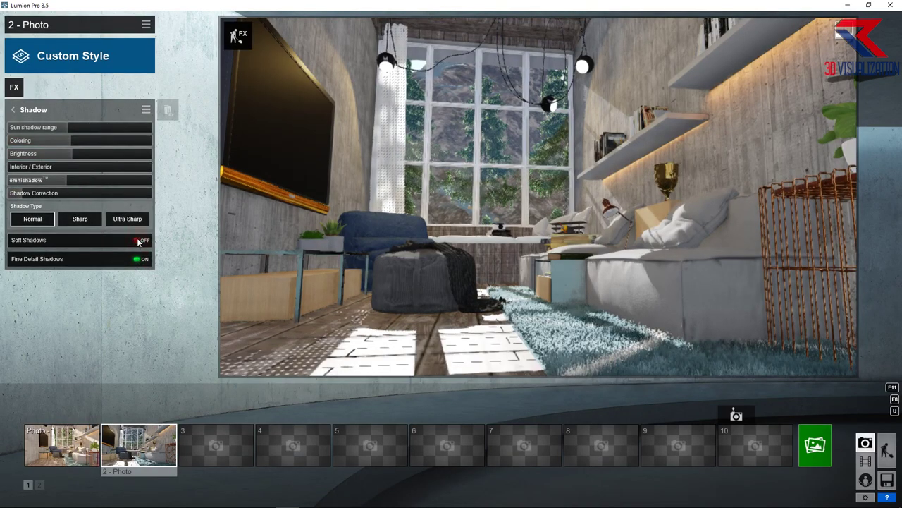
{"action": "left_click", "coordinate": [138, 241]}
Step: Compare soft shadows off and on, leaving them on, and turn Fine Detail Shadows off
{"action": "left_click", "coordinate": [139, 241]}
{"action": "left_click", "coordinate": [138, 241]}
{"action": "left_click", "coordinate": [137, 260]}
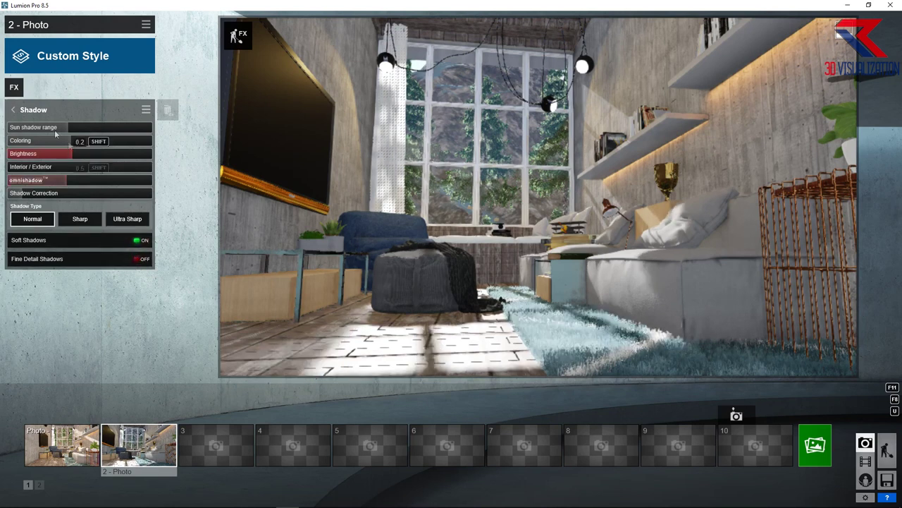
Step: Add a Reflection effect with reflection planes on the TV wall and the window
{"action": "left_click", "coordinate": [15, 87]}
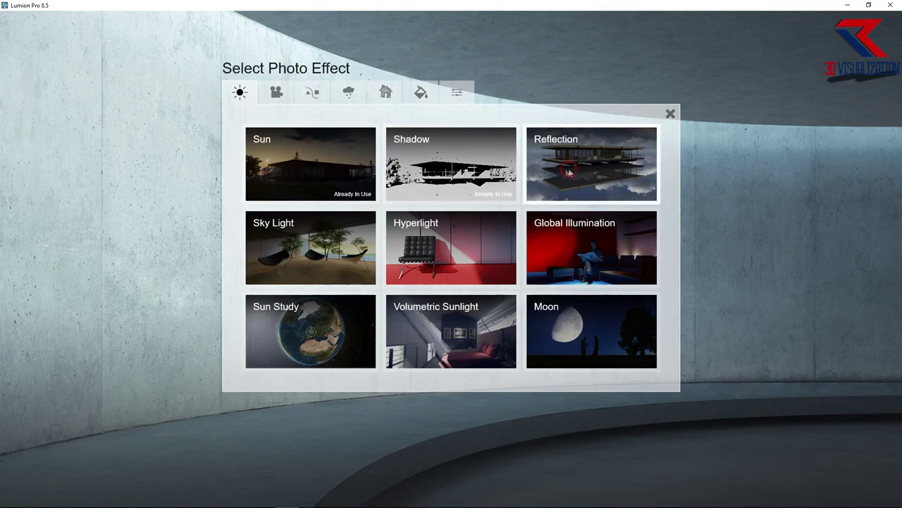
{"action": "left_click", "coordinate": [592, 159]}
{"action": "left_click", "coordinate": [30, 138]}
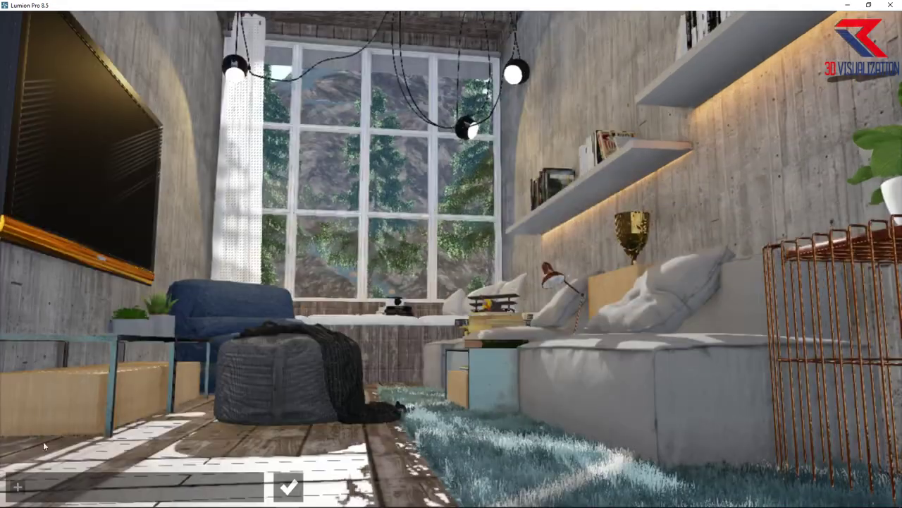
{"action": "left_click", "coordinate": [84, 189]}
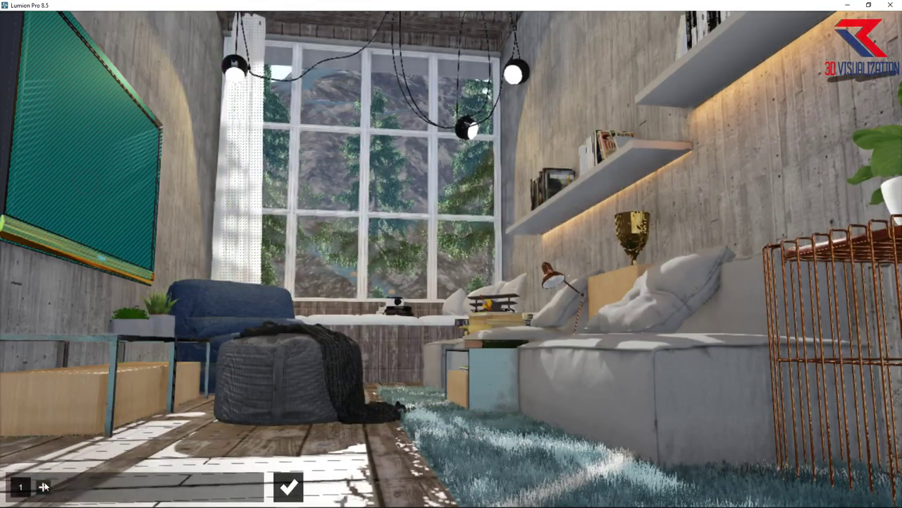
{"action": "left_click", "coordinate": [367, 169]}
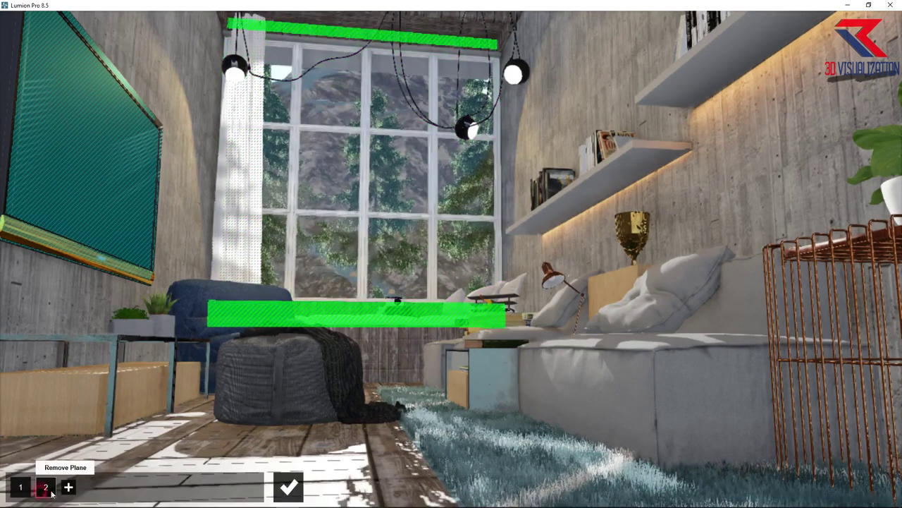
{"action": "left_click", "coordinate": [46, 487]}
{"action": "left_click", "coordinate": [43, 487]}
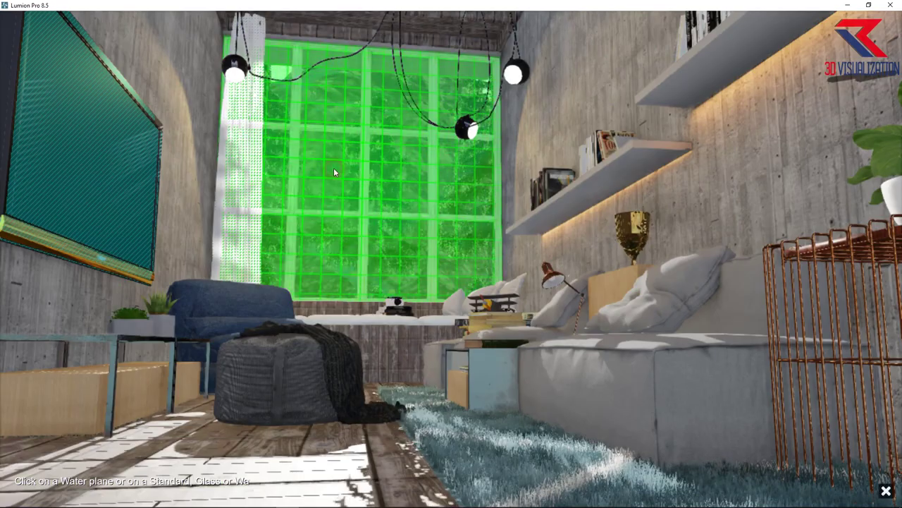
{"action": "left_click", "coordinate": [334, 168]}
{"action": "left_click", "coordinate": [289, 483]}
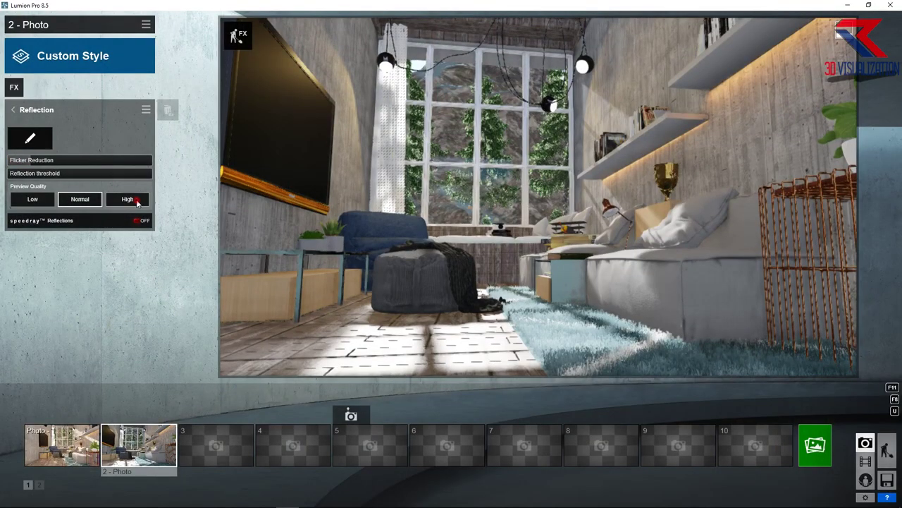
Step: Add Global Illumination, Hyperlight and 2-Point Perspective effects to photo 2
{"action": "left_click", "coordinate": [13, 87]}
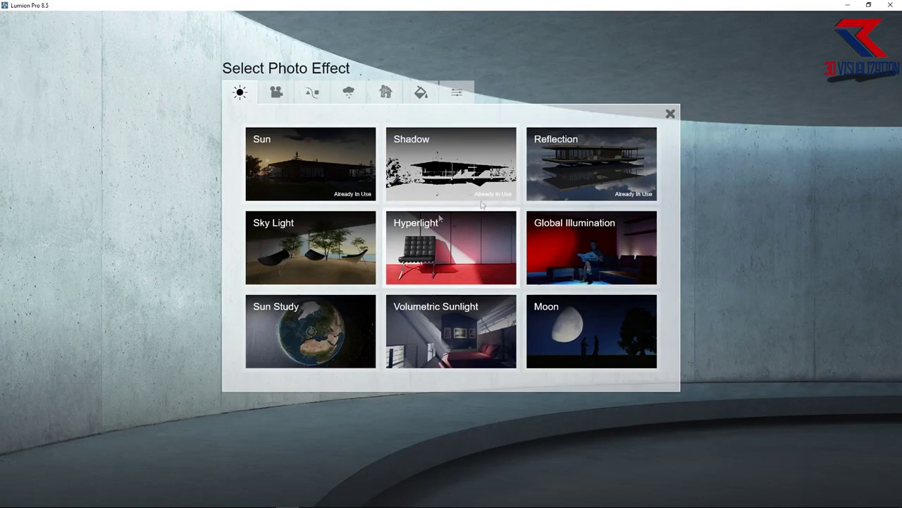
{"action": "left_click", "coordinate": [552, 238]}
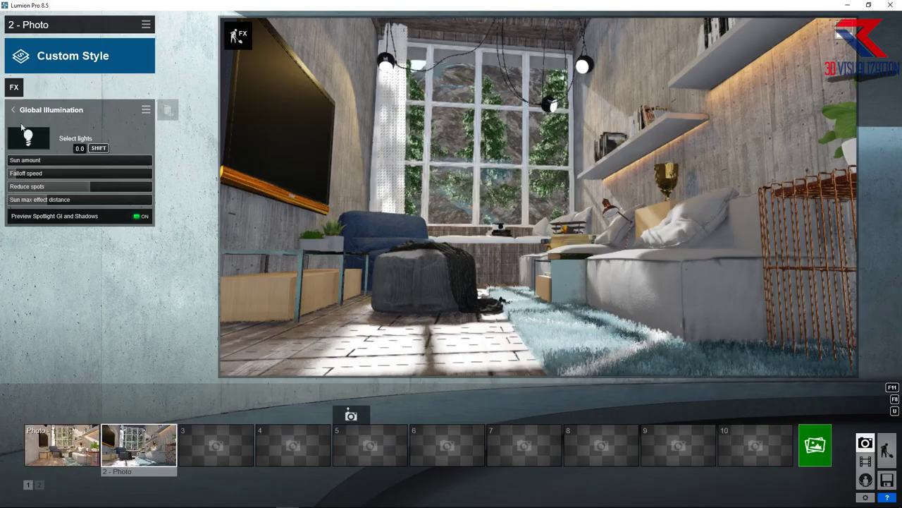
{"action": "left_click", "coordinate": [15, 86]}
{"action": "left_click", "coordinate": [442, 239]}
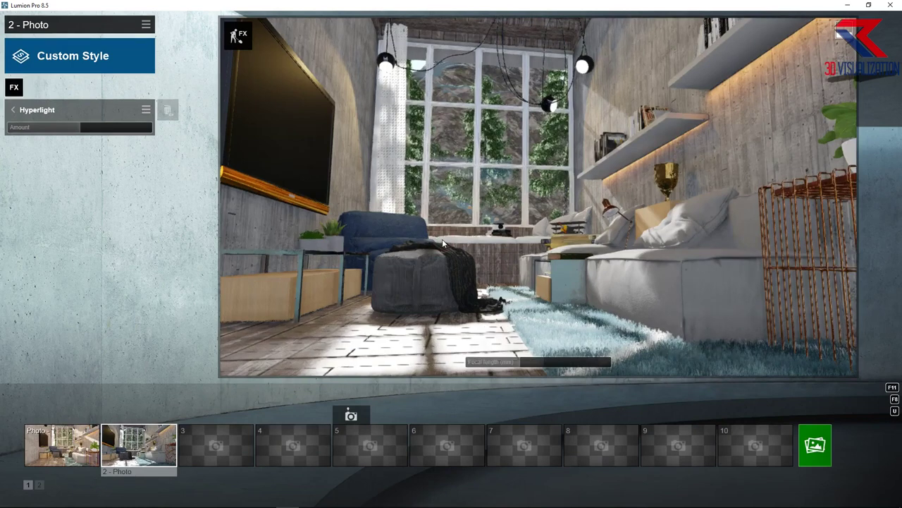
{"action": "left_click", "coordinate": [15, 87]}
{"action": "left_click", "coordinate": [275, 92]}
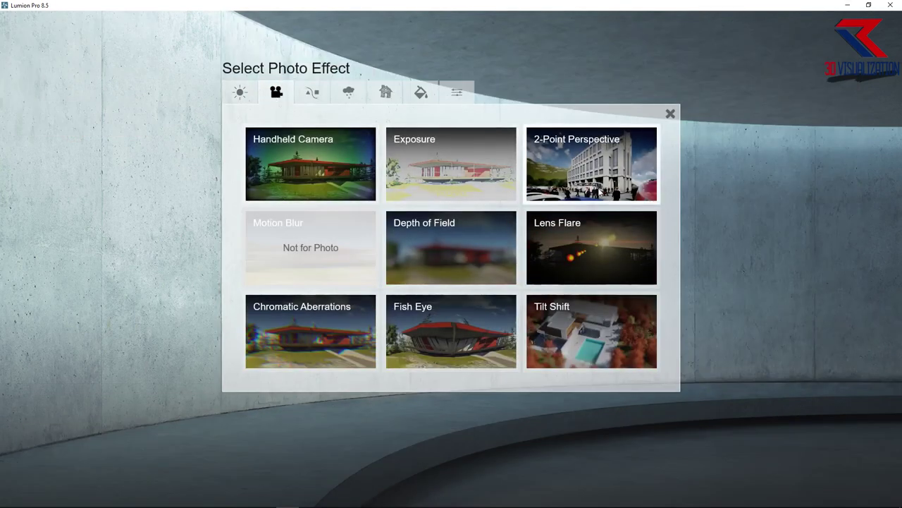
{"action": "left_click", "coordinate": [599, 191]}
Step: Add a Lens Flare effect and raise its master brightness to 4.3
{"action": "left_click", "coordinate": [15, 87]}
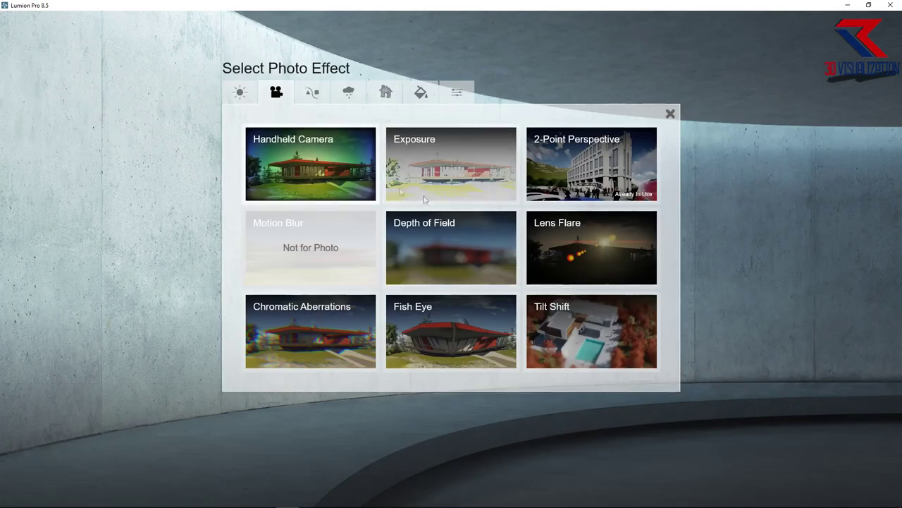
{"action": "left_click", "coordinate": [591, 247]}
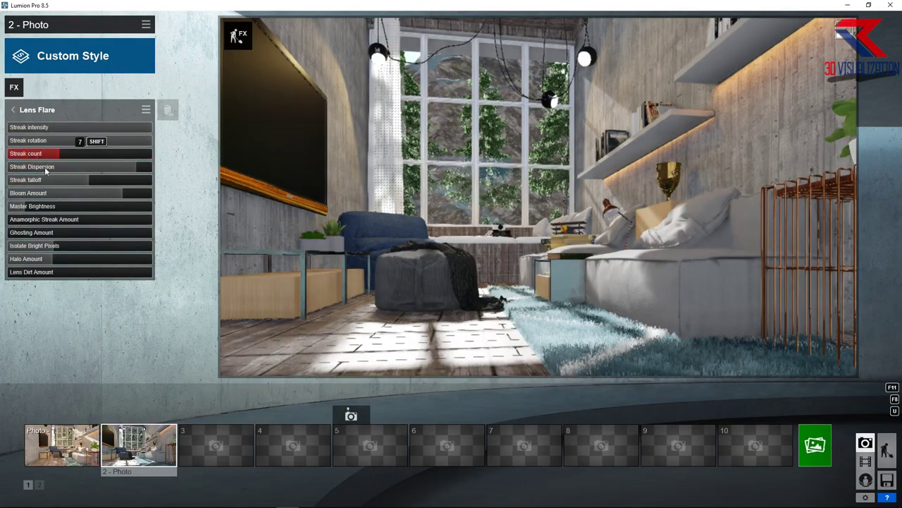
{"action": "mouse_move", "coordinate": [73, 206]}
{"action": "left_mouse_down"}
{"action": "mouse_move", "coordinate": [134, 206]}
{"action": "mouse_move", "coordinate": [55, 210]}
{"action": "left_mouse_up"}
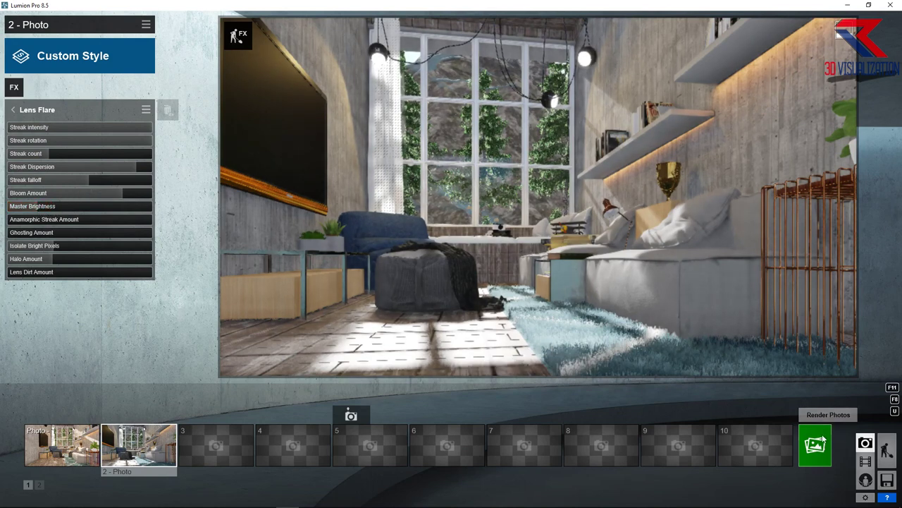
Step: Add Color Correction with colour temperature 0.2, gamma 0.9 and brightness 0.4
{"action": "left_click", "coordinate": [14, 87]}
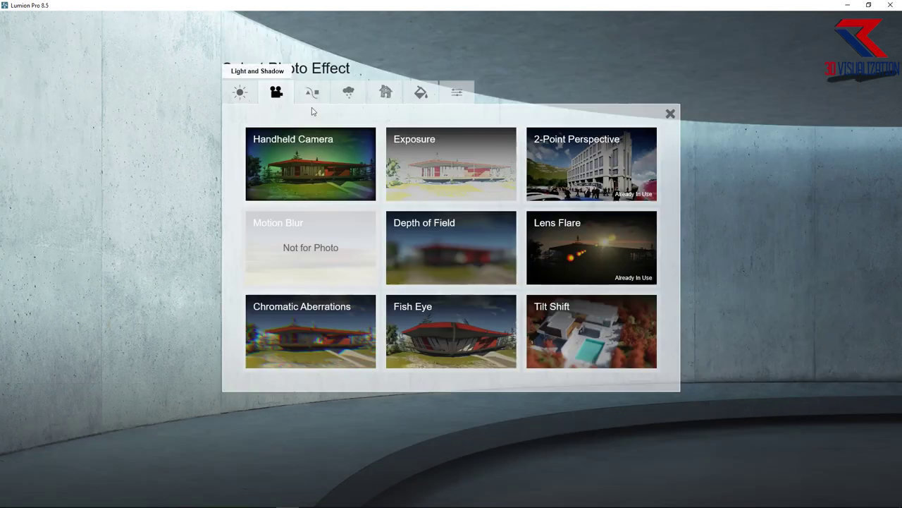
{"action": "left_click", "coordinate": [348, 91]}
{"action": "left_click", "coordinate": [386, 92]}
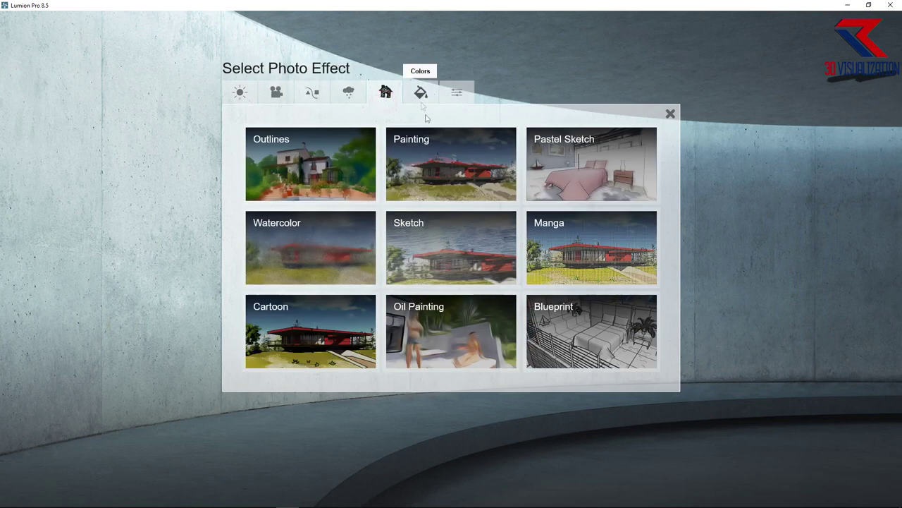
{"action": "left_click", "coordinate": [421, 91]}
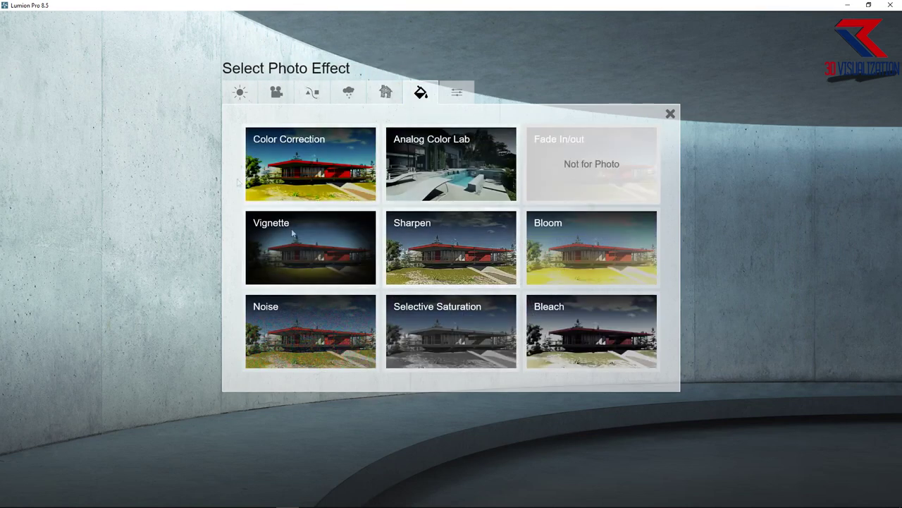
{"action": "left_click", "coordinate": [310, 164]}
{"action": "mouse_move", "coordinate": [85, 129]}
{"action": "left_mouse_down"}
{"action": "mouse_move", "coordinate": [93, 129]}
{"action": "mouse_move", "coordinate": [73, 131]}
{"action": "left_mouse_up"}
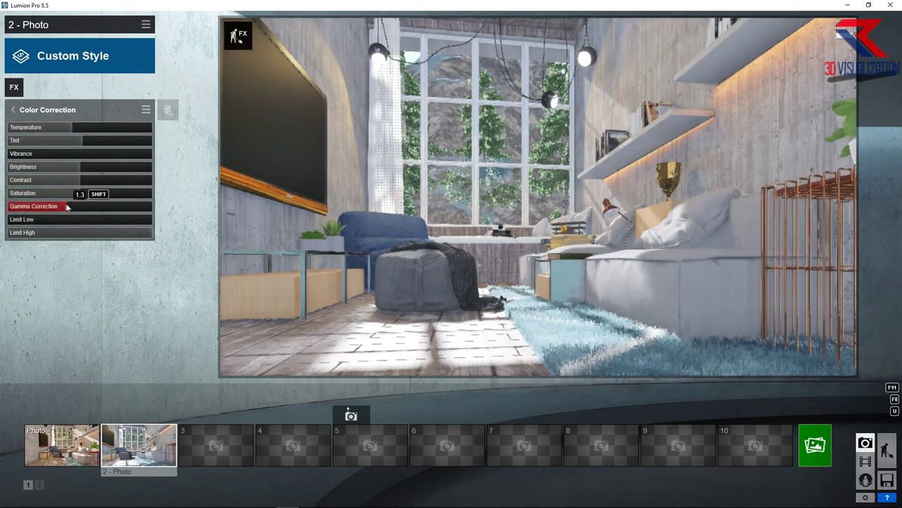
{"action": "left_click_drag", "start_coordinate": [63, 206], "coordinate": [50, 206]}
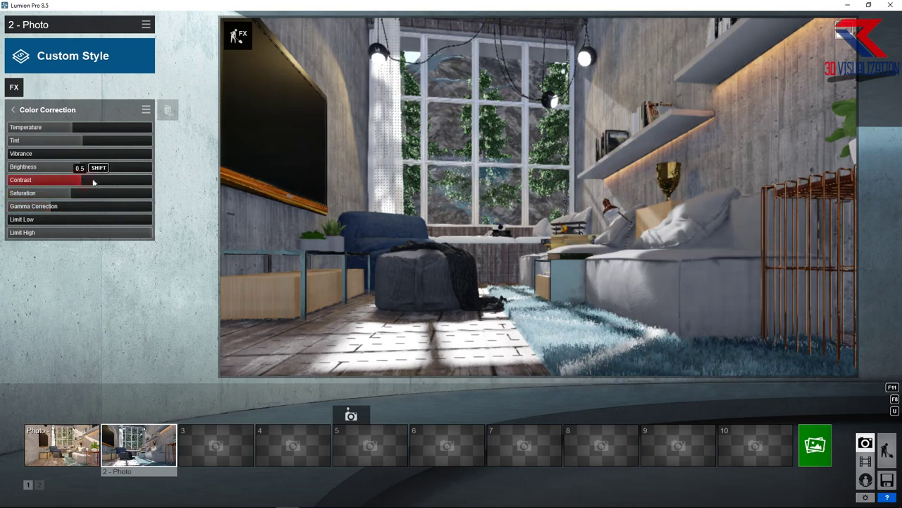
{"action": "mouse_move", "coordinate": [85, 168]}
{"action": "left_mouse_down"}
{"action": "mouse_move", "coordinate": [53, 169]}
{"action": "mouse_move", "coordinate": [66, 168]}
{"action": "left_mouse_up"}
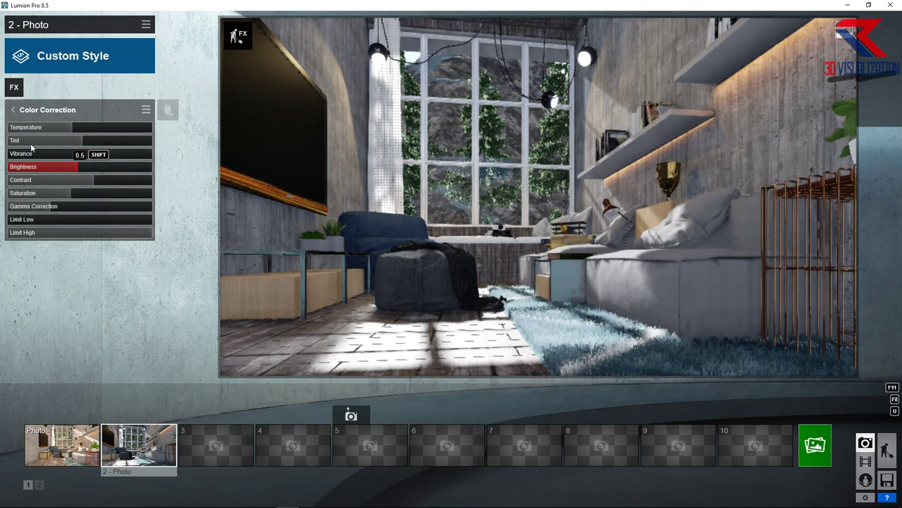
Step: Add Sharpen and a Bloom effect with its amount reduced to 0.5
{"action": "left_click", "coordinate": [16, 87]}
{"action": "left_click", "coordinate": [590, 247]}
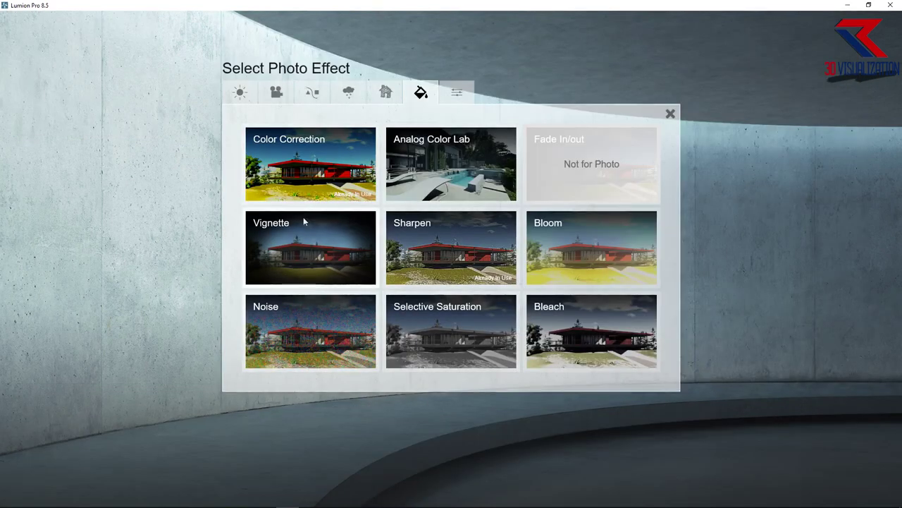
{"action": "left_click", "coordinate": [574, 243]}
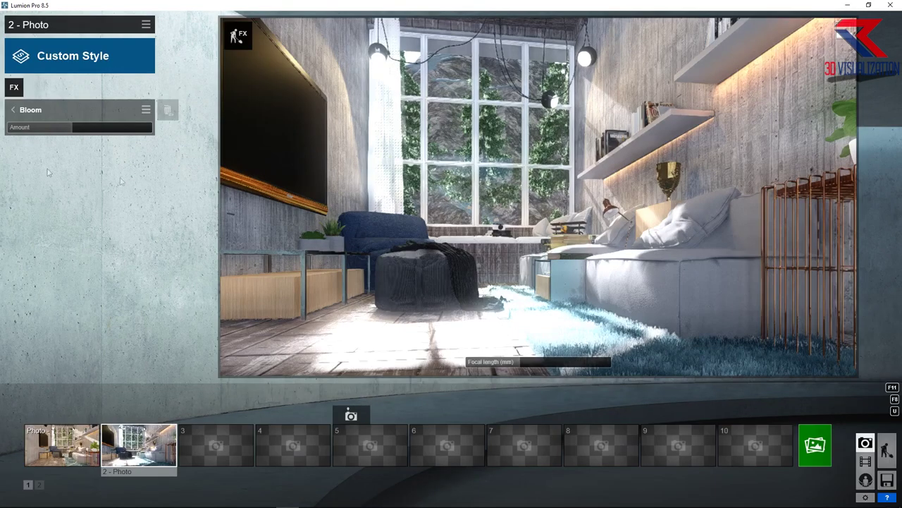
{"action": "left_click_drag", "start_coordinate": [73, 127], "coordinate": [57, 128]}
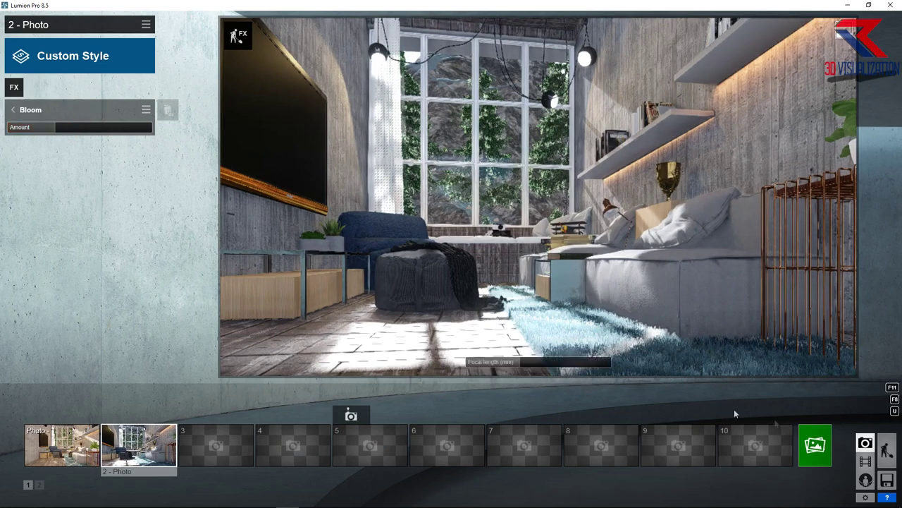
Step: Render photo 2 at Desktop 1920x1080 over the existing image, then dismiss the finished render
{"action": "left_click", "coordinate": [815, 444]}
{"action": "left_click", "coordinate": [363, 386]}
{"action": "left_click", "coordinate": [332, 152]}
{"action": "left_click", "coordinate": [484, 326]}
{"action": "left_click", "coordinate": [466, 293]}
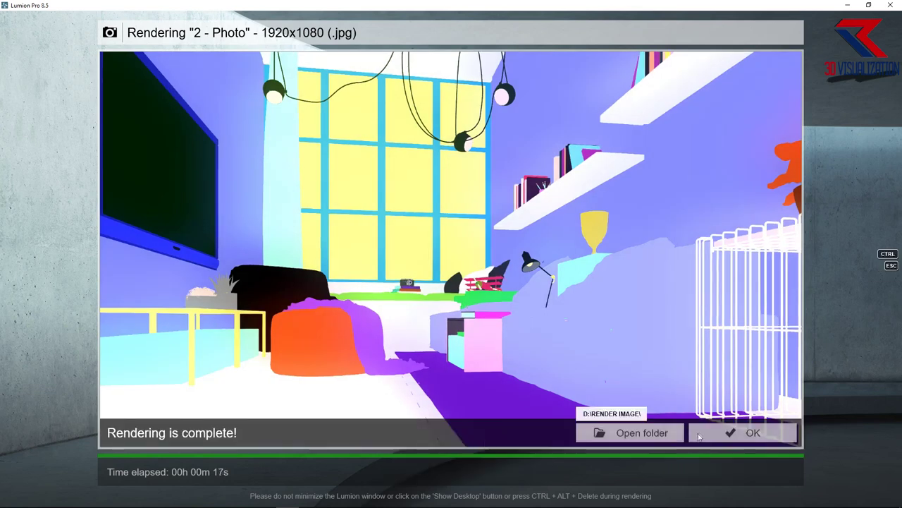
{"action": "left_click", "coordinate": [735, 430]}
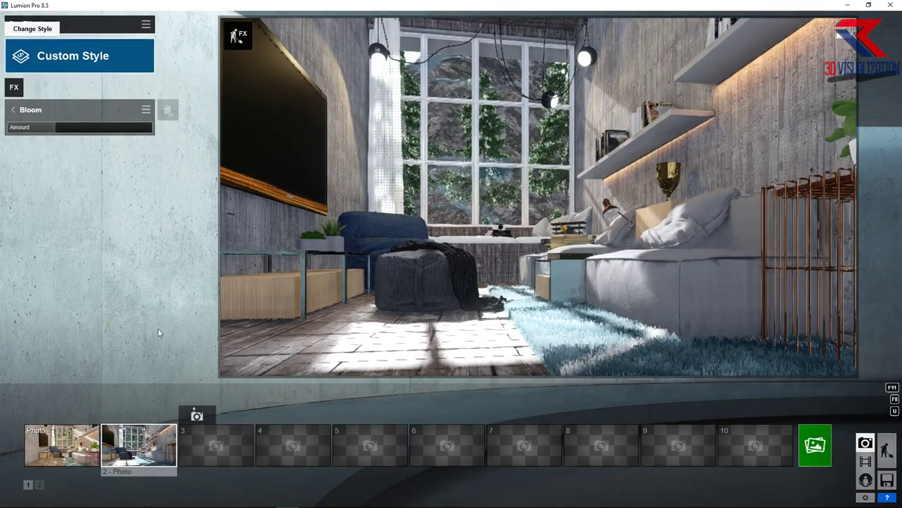
Step: Add Sky Light with raised brightness and sky light in planar reflections turned off
{"action": "left_click", "coordinate": [13, 91]}
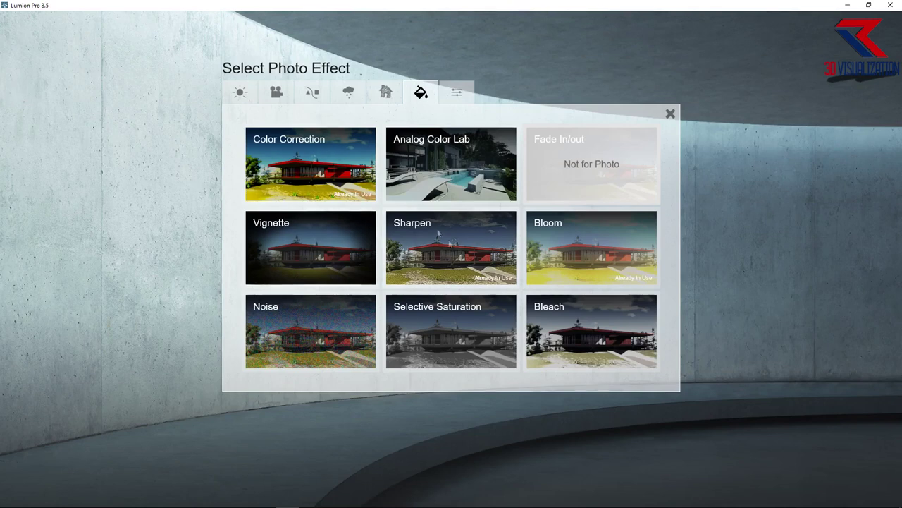
{"action": "left_click", "coordinate": [240, 92]}
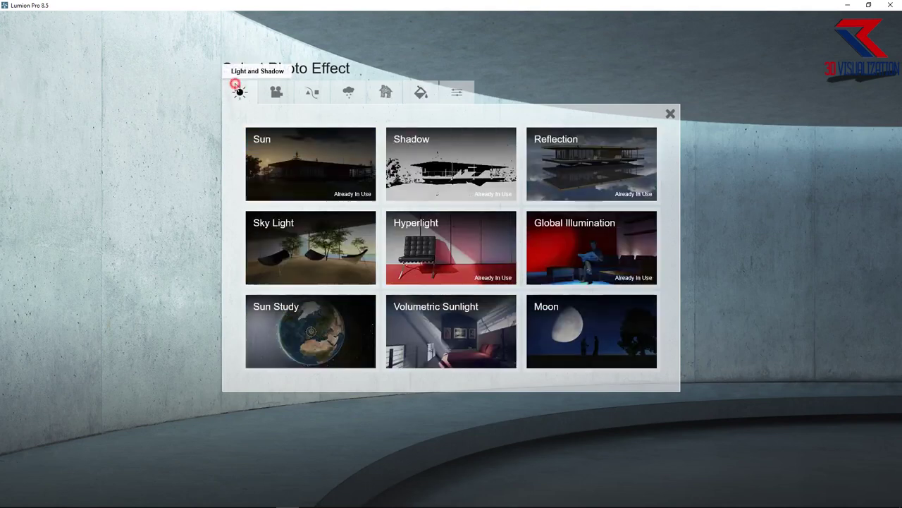
{"action": "left_click", "coordinate": [351, 242]}
{"action": "mouse_move", "coordinate": [87, 128]}
{"action": "left_mouse_down"}
{"action": "mouse_move", "coordinate": [79, 126]}
{"action": "mouse_move", "coordinate": [146, 132]}
{"action": "mouse_move", "coordinate": [137, 144]}
{"action": "left_mouse_up"}
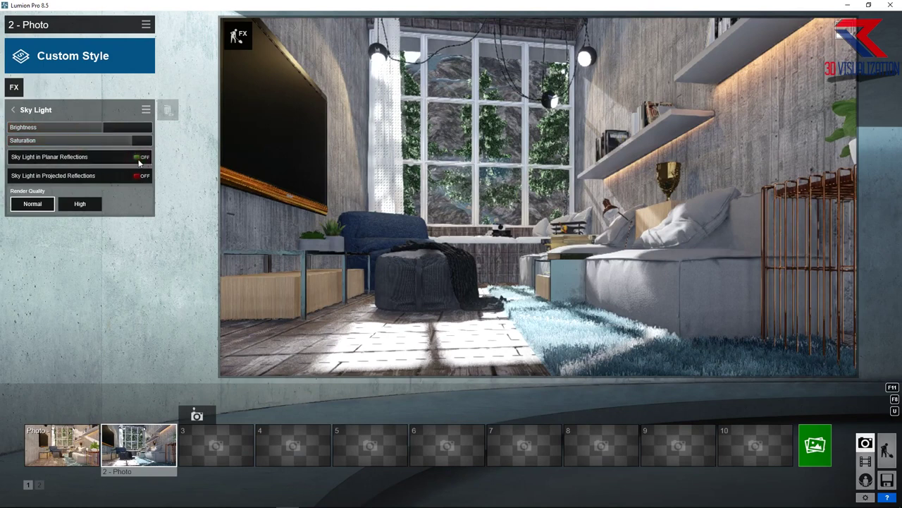
{"action": "left_click", "coordinate": [139, 176]}
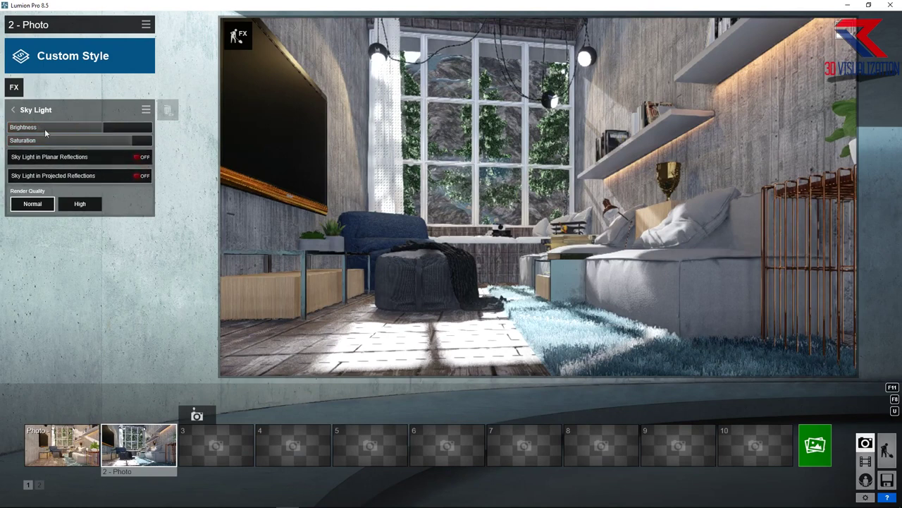
Step: Add Global Illumination with sun amount 97.8 and Depth of Field with amount 7.8
{"action": "left_click", "coordinate": [14, 87]}
{"action": "left_click", "coordinate": [569, 241]}
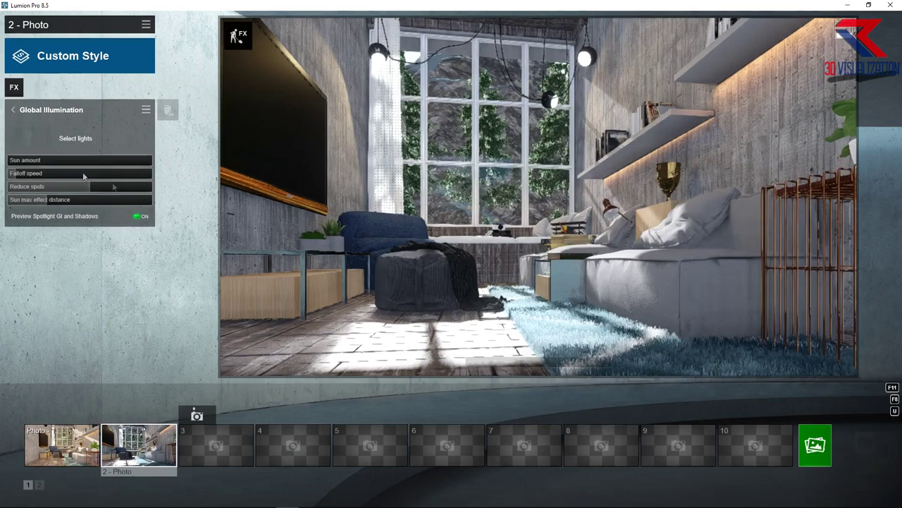
{"action": "mouse_move", "coordinate": [11, 161]}
{"action": "left_mouse_down"}
{"action": "mouse_move", "coordinate": [39, 161]}
{"action": "mouse_move", "coordinate": [14, 157]}
{"action": "left_mouse_up"}
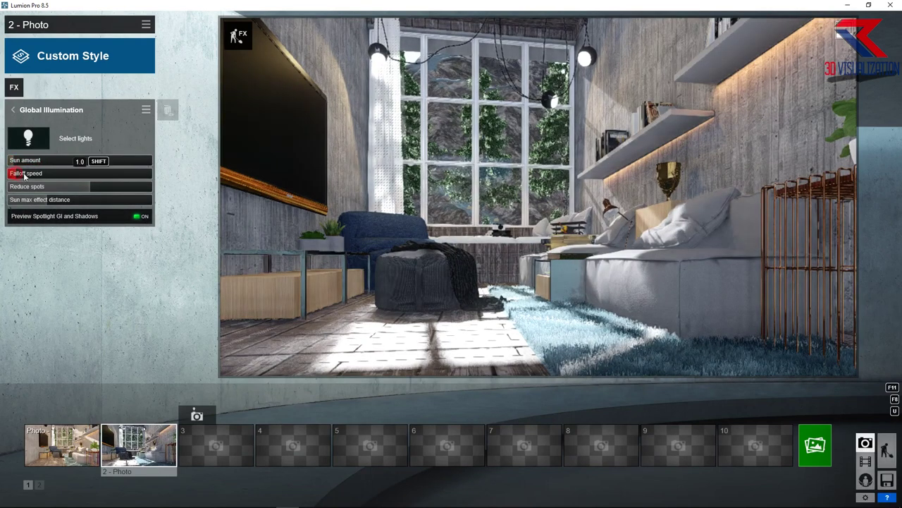
{"action": "left_click", "coordinate": [14, 86]}
{"action": "left_click", "coordinate": [273, 96]}
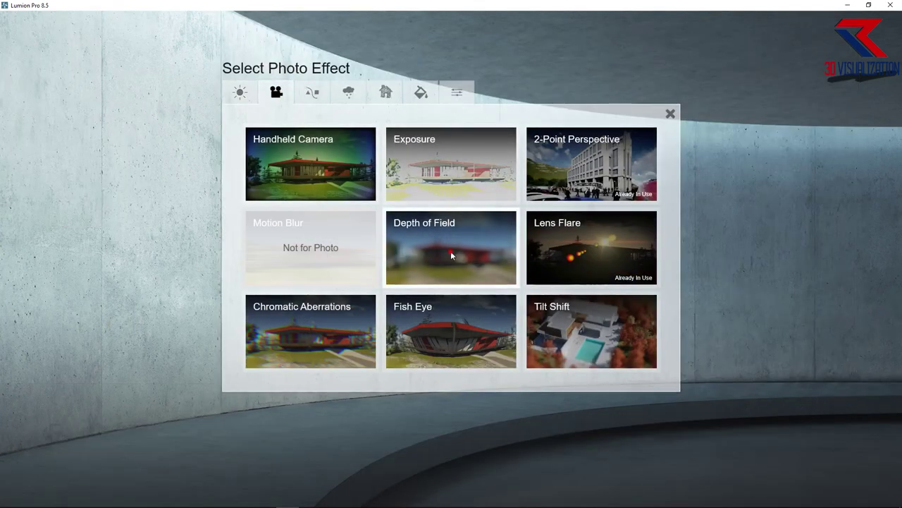
{"action": "left_click", "coordinate": [451, 251]}
{"action": "left_click_drag", "start_coordinate": [37, 131], "coordinate": [7, 149]}
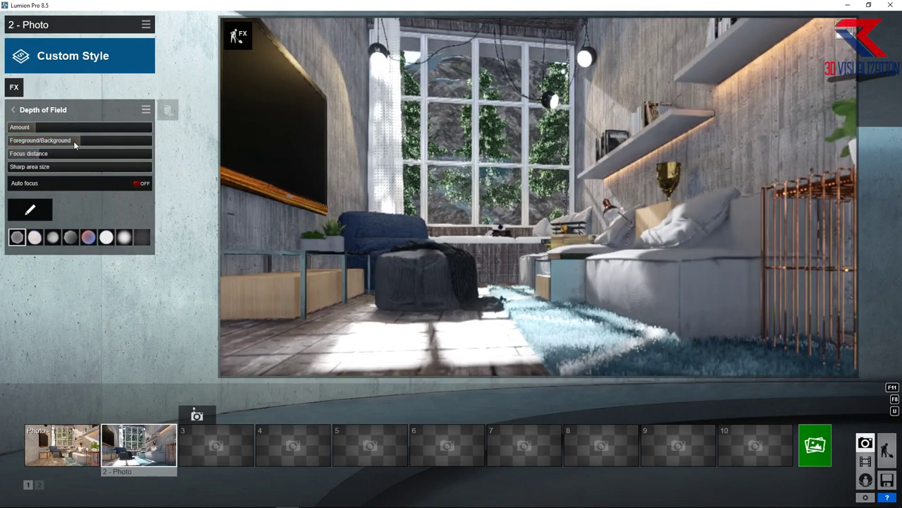
Step: Add an Exposure effect and adjust its exposure level
{"action": "left_click", "coordinate": [14, 87]}
{"action": "left_click", "coordinate": [424, 165]}
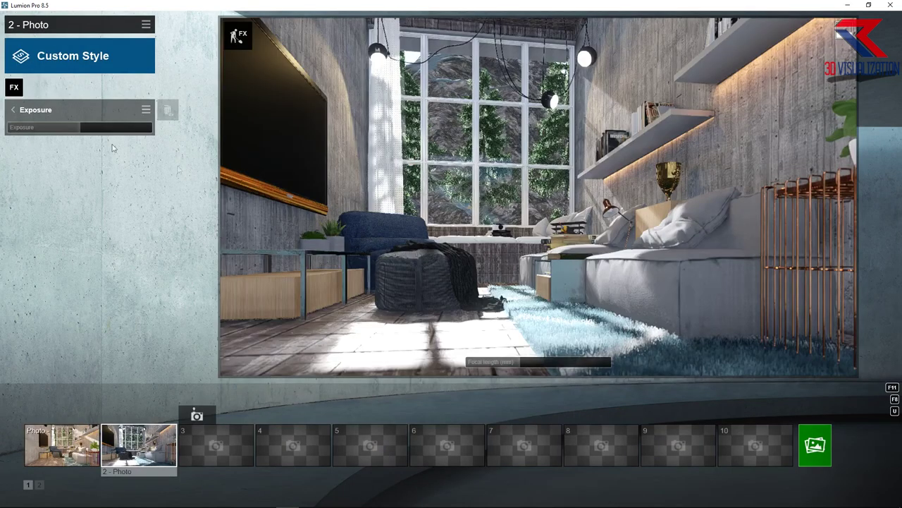
{"action": "left_click_drag", "start_coordinate": [74, 132], "coordinate": [84, 129]}
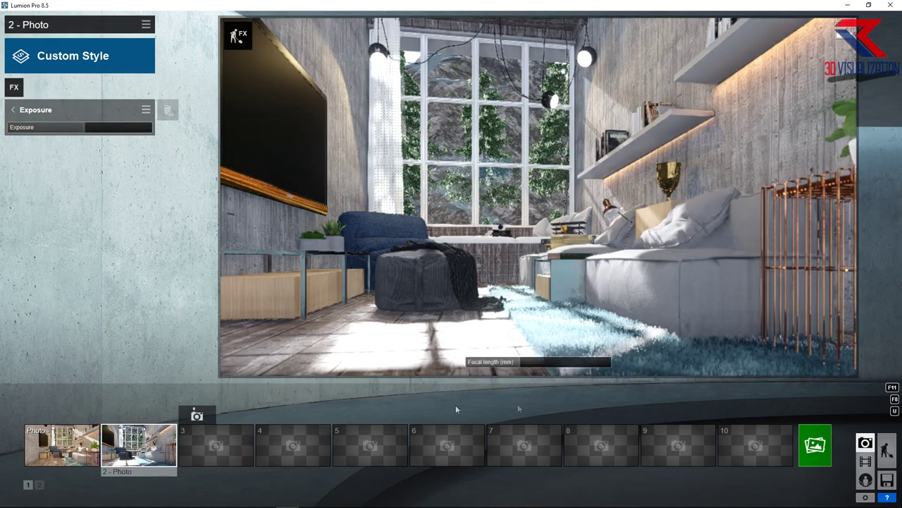
Step: Browse the colour, weather and camera effect categories, then close the list without adding anything
{"action": "left_click", "coordinate": [14, 87]}
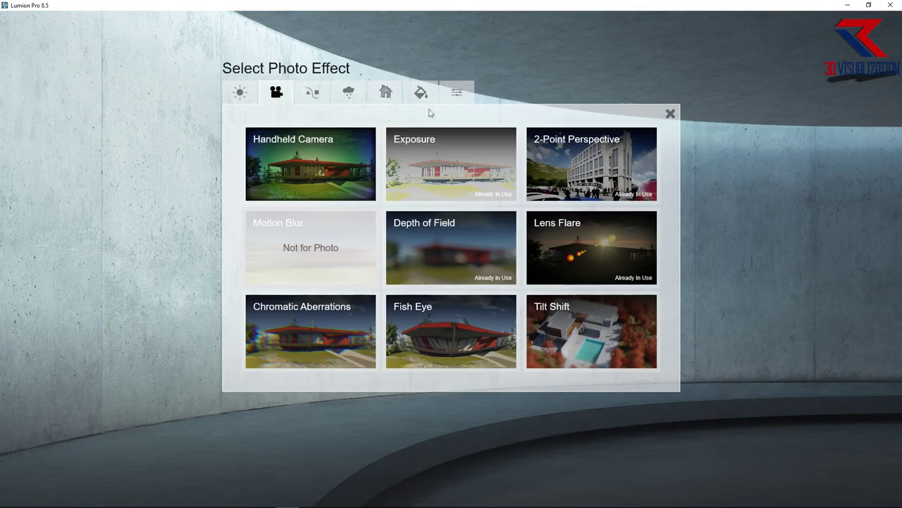
{"action": "left_click", "coordinate": [420, 92]}
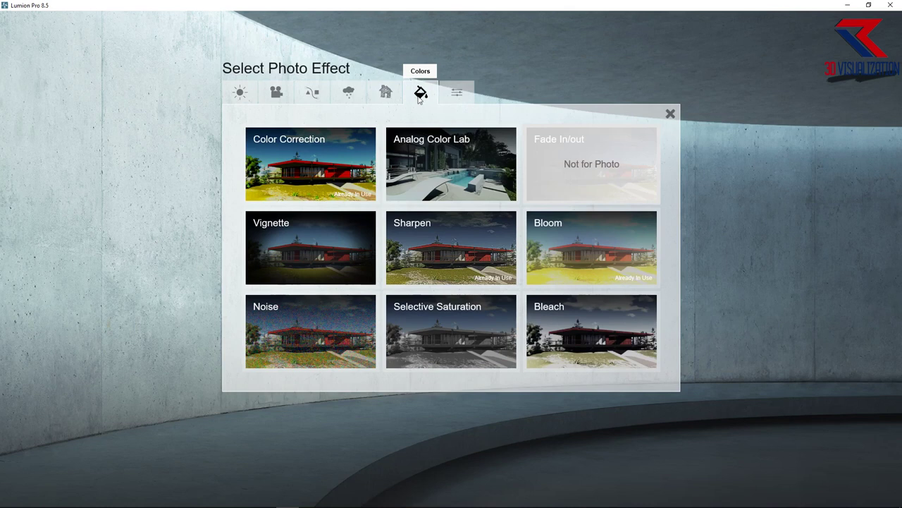
{"action": "left_click", "coordinate": [349, 91]}
{"action": "left_click", "coordinate": [311, 92]}
{"action": "left_click", "coordinate": [277, 92]}
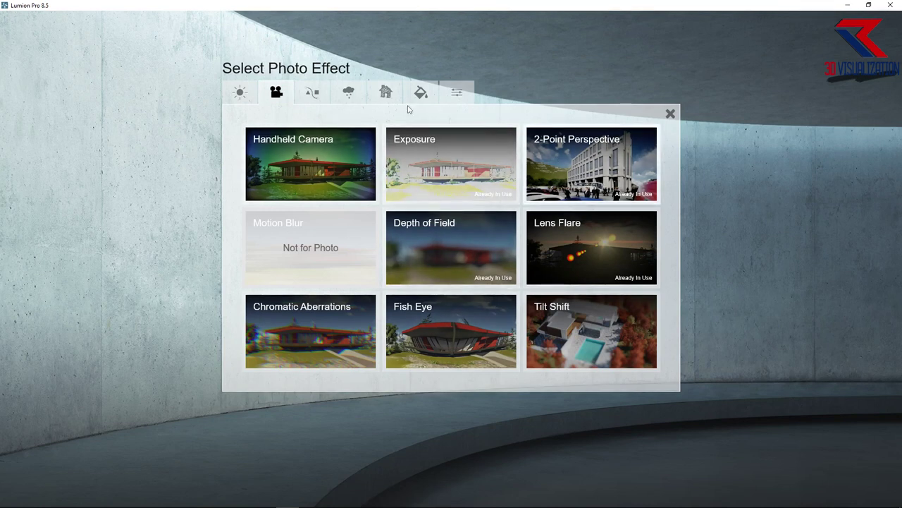
{"action": "left_click", "coordinate": [671, 112]}
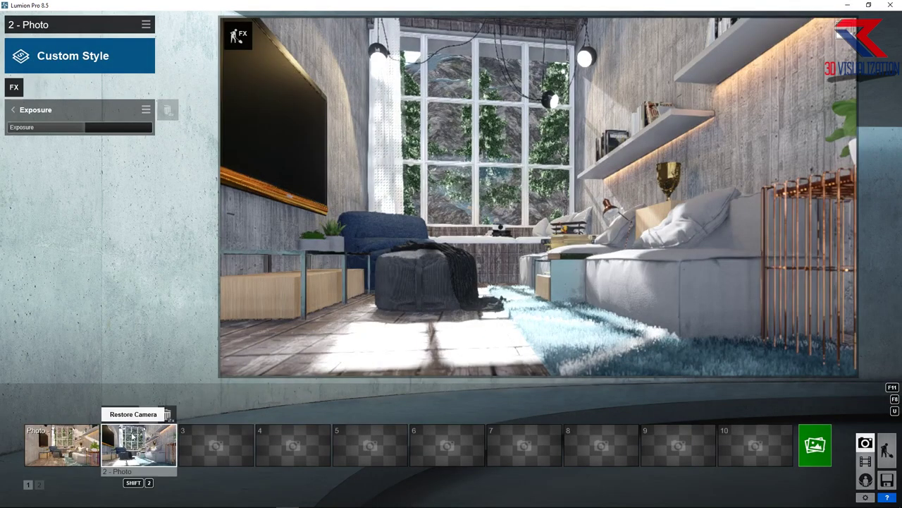
Step: Start a 1920x1080 Desktop render of photo 2, overwriting file 2
{"action": "left_click", "coordinate": [810, 447]}
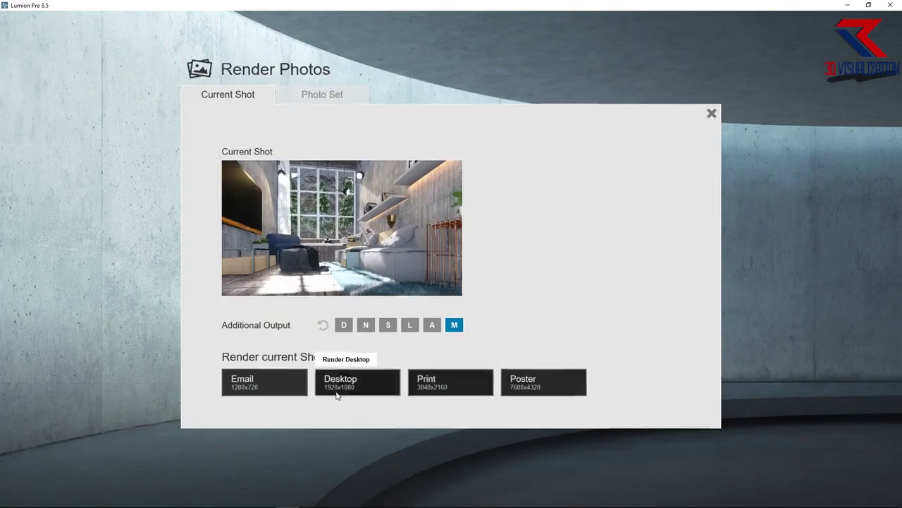
{"action": "left_click", "coordinate": [337, 395]}
{"action": "left_click", "coordinate": [339, 174]}
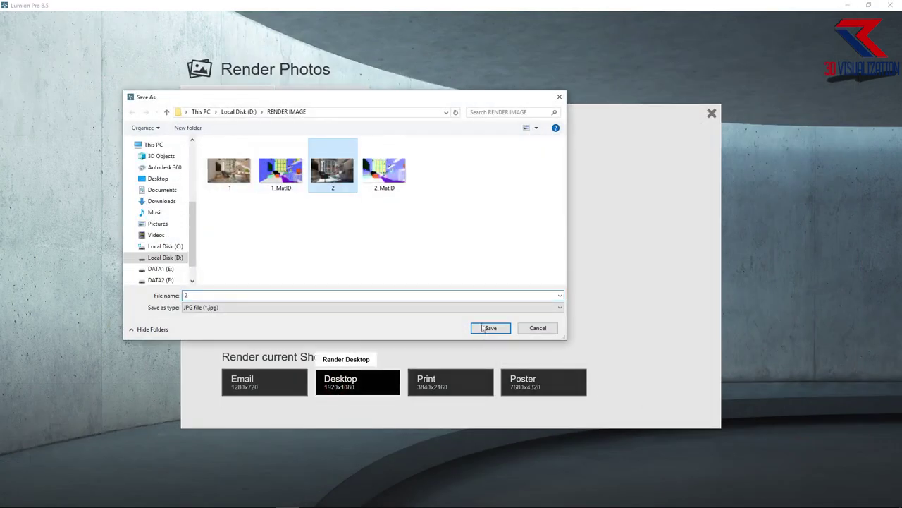
{"action": "left_click", "coordinate": [483, 328]}
{"action": "left_click", "coordinate": [465, 290]}
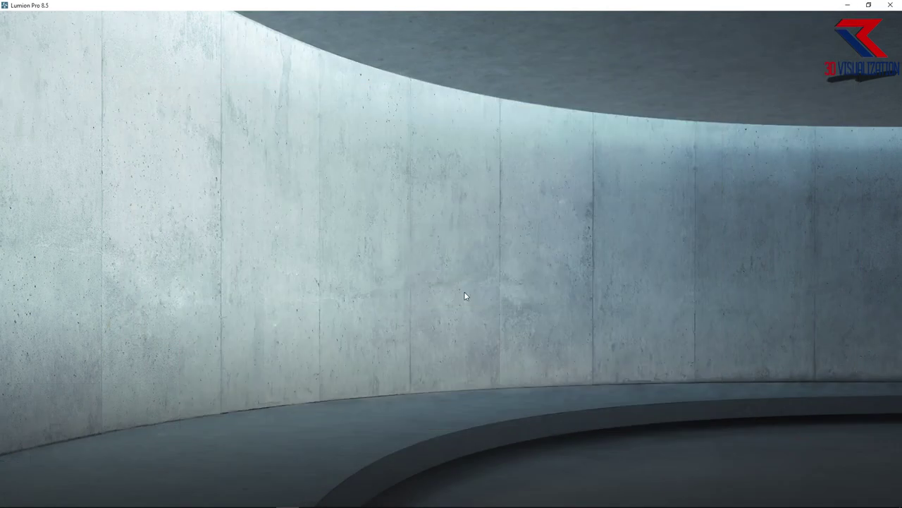
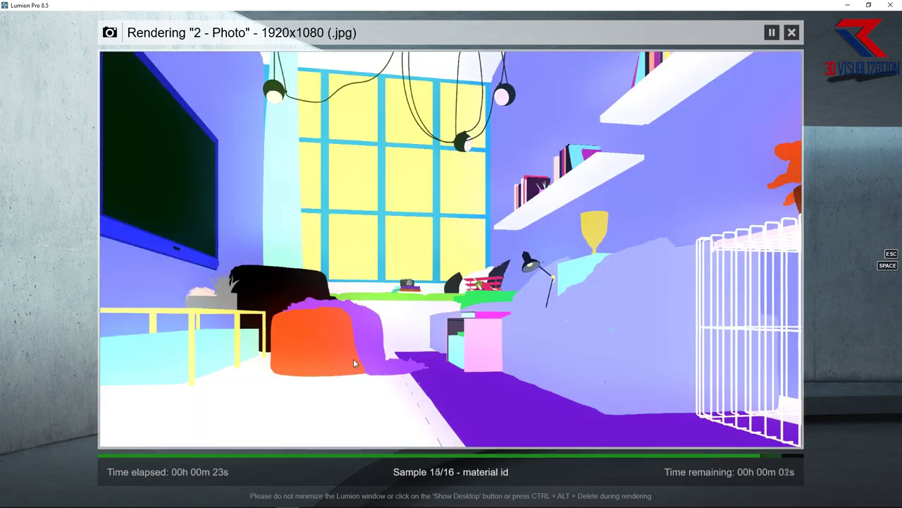
Step: Back in editing, raise the photo's exposure and add the Bloom and Hyperlight effects
{"action": "left_click", "coordinate": [736, 434]}
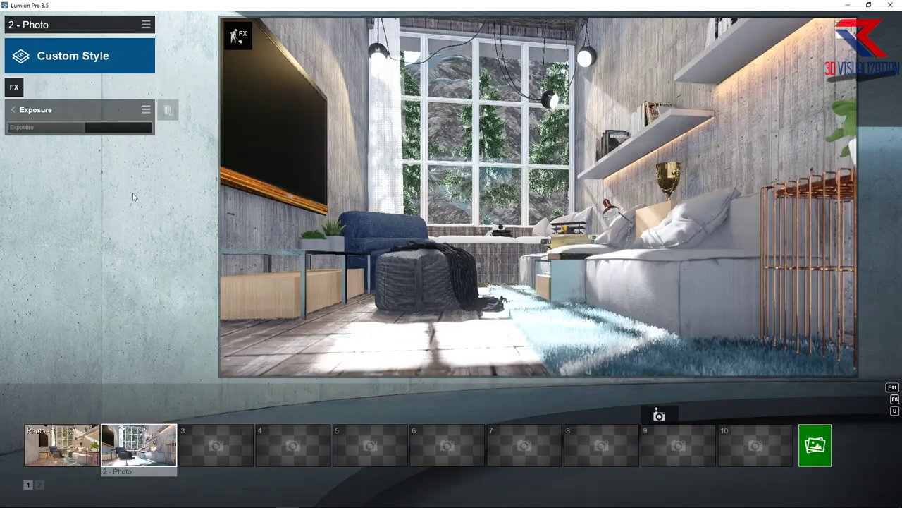
{"action": "left_click_drag", "start_coordinate": [57, 128], "coordinate": [78, 129]}
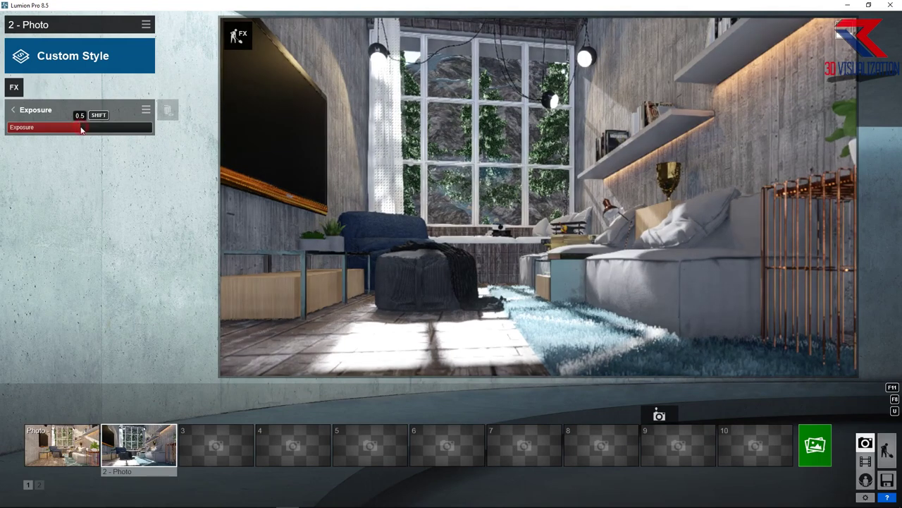
{"action": "left_click", "coordinate": [14, 87]}
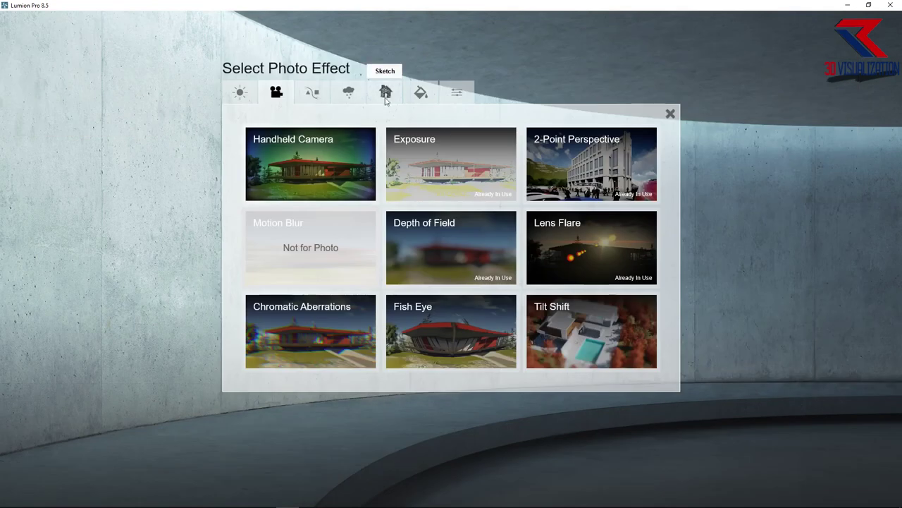
{"action": "left_click", "coordinate": [421, 92]}
{"action": "left_click", "coordinate": [579, 252]}
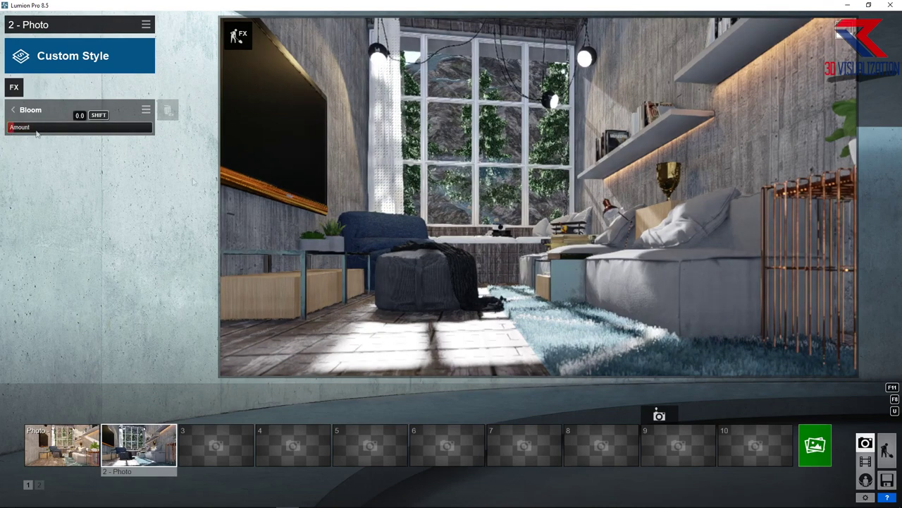
{"action": "left_click", "coordinate": [14, 86]}
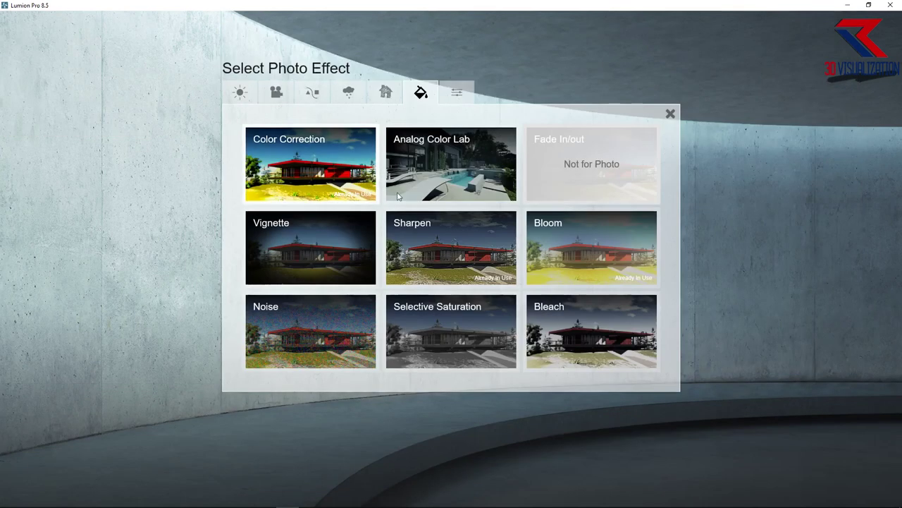
{"action": "left_click", "coordinate": [241, 93]}
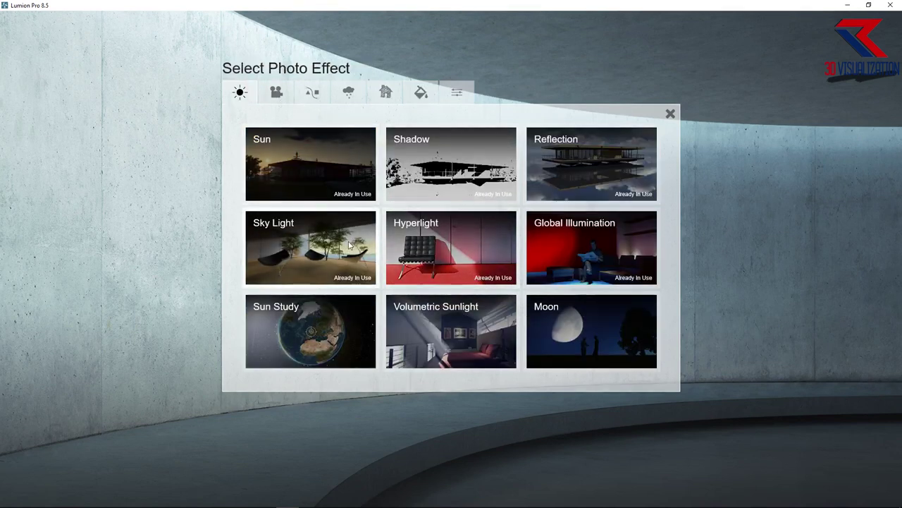
{"action": "left_click", "coordinate": [426, 254]}
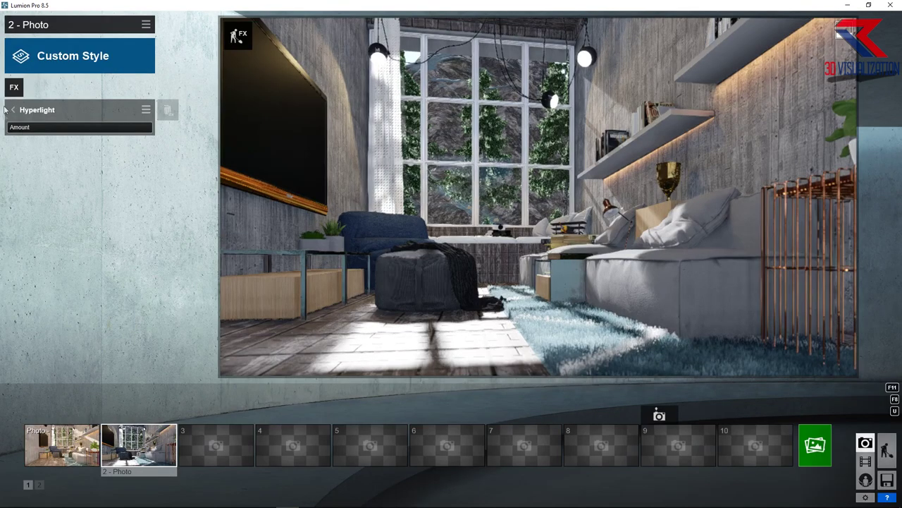
Step: Add Volumetric Sunlight with Range 0.6 and Brightness turned down to 0
{"action": "left_click", "coordinate": [14, 86]}
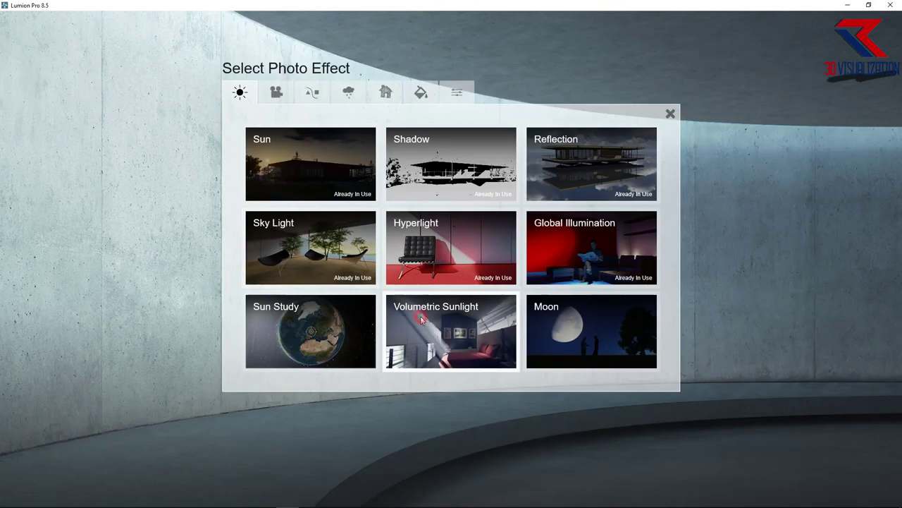
{"action": "left_click", "coordinate": [440, 332]}
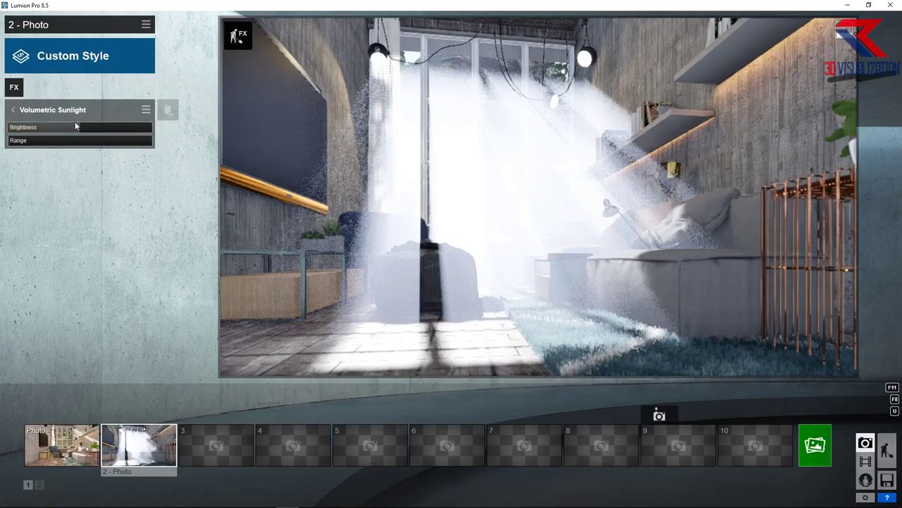
{"action": "left_click_drag", "start_coordinate": [70, 127], "coordinate": [13, 128]}
{"action": "left_click", "coordinate": [15, 127]}
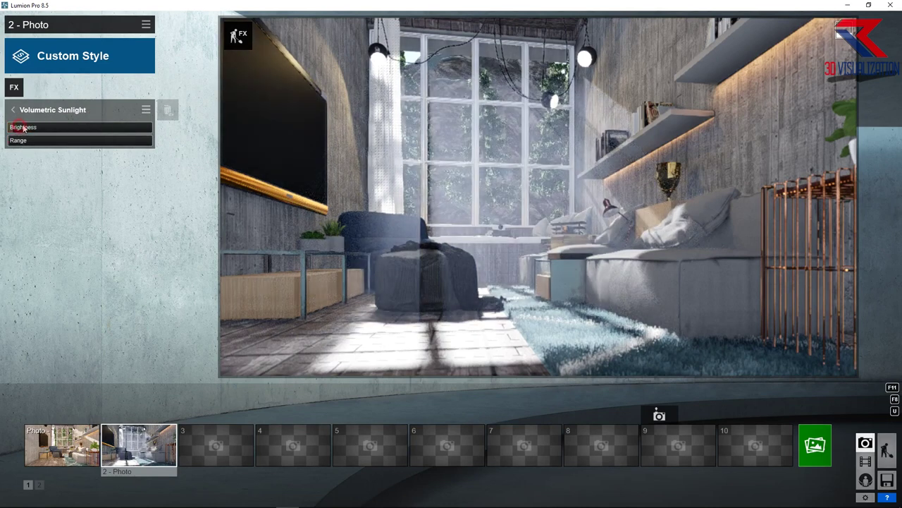
{"action": "left_click_drag", "start_coordinate": [25, 141], "coordinate": [49, 139]}
{"action": "left_click", "coordinate": [25, 140]}
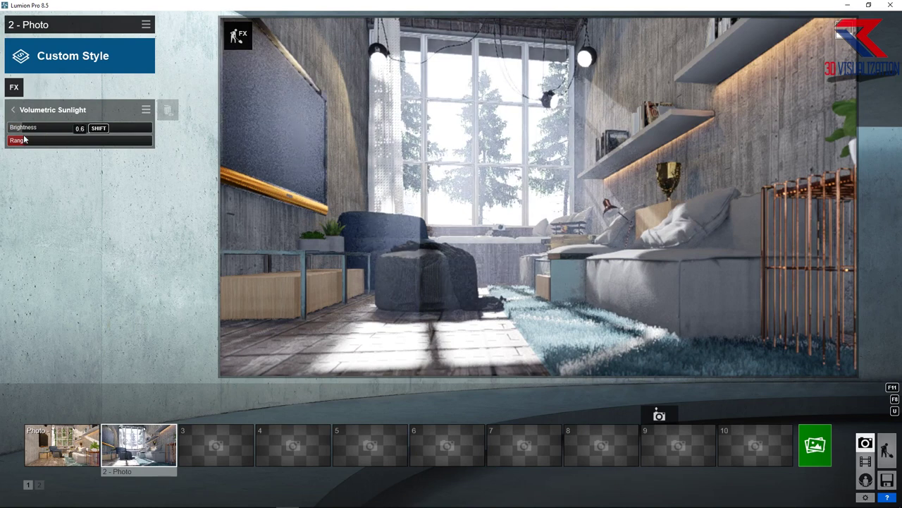
{"action": "left_click_drag", "start_coordinate": [51, 130], "coordinate": [15, 129]}
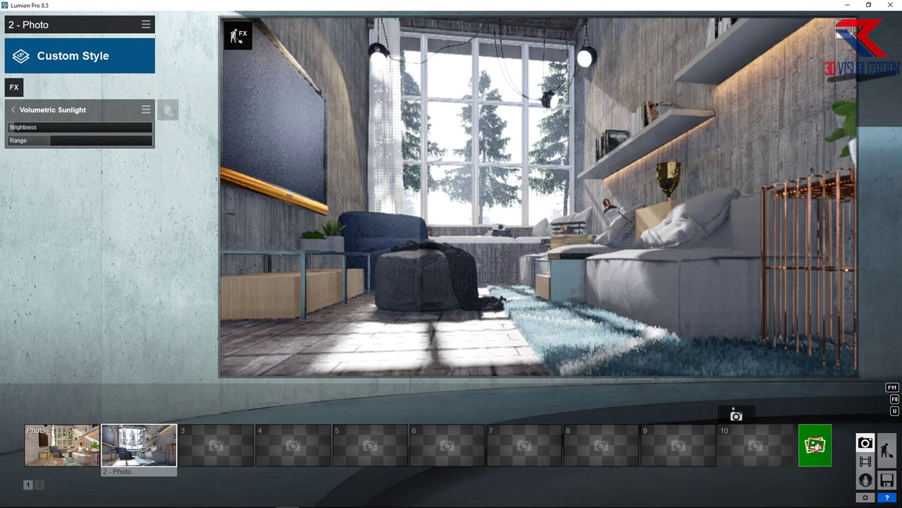
{"action": "left_click", "coordinate": [815, 445]}
Step: Render 2 - Photo at 1920x1080 as a JPG into RENDER IMAGE, then return to editing
{"action": "left_click", "coordinate": [385, 385]}
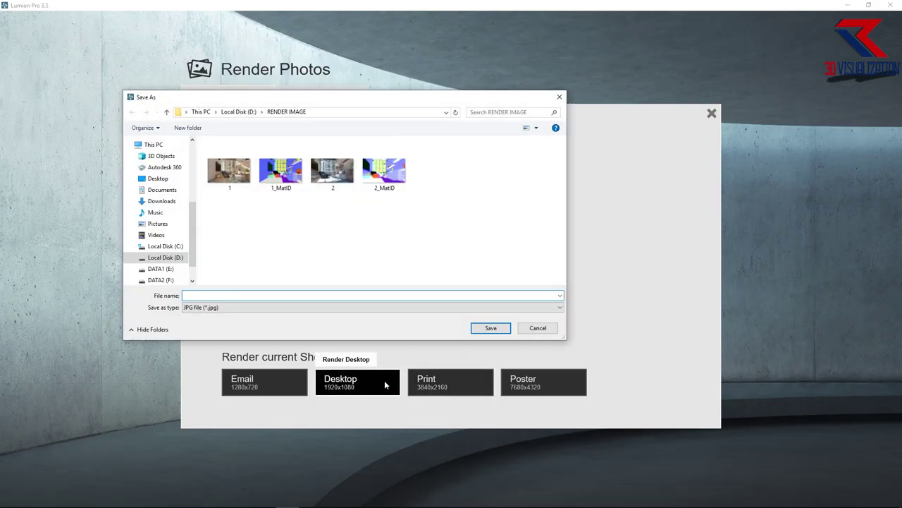
{"action": "key", "text": "Escape"}
{"action": "key", "text": "Escape"}
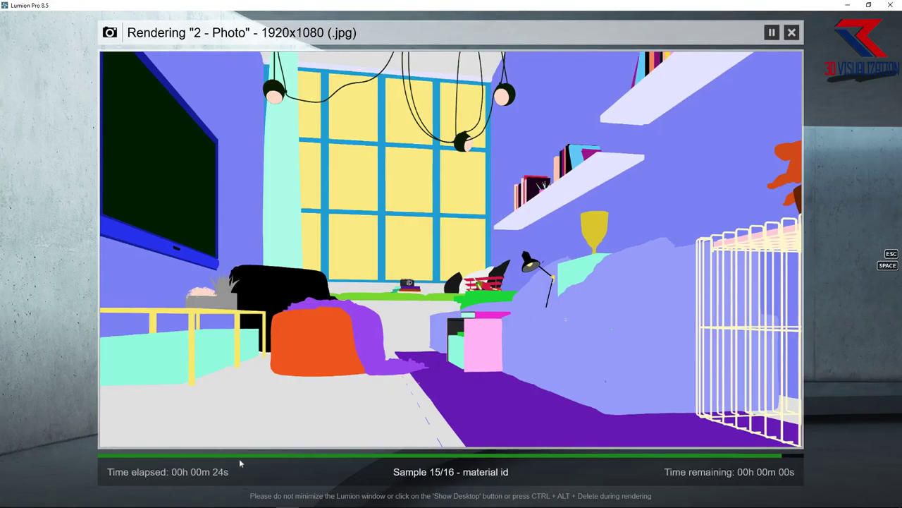
{"action": "left_click", "coordinate": [741, 433]}
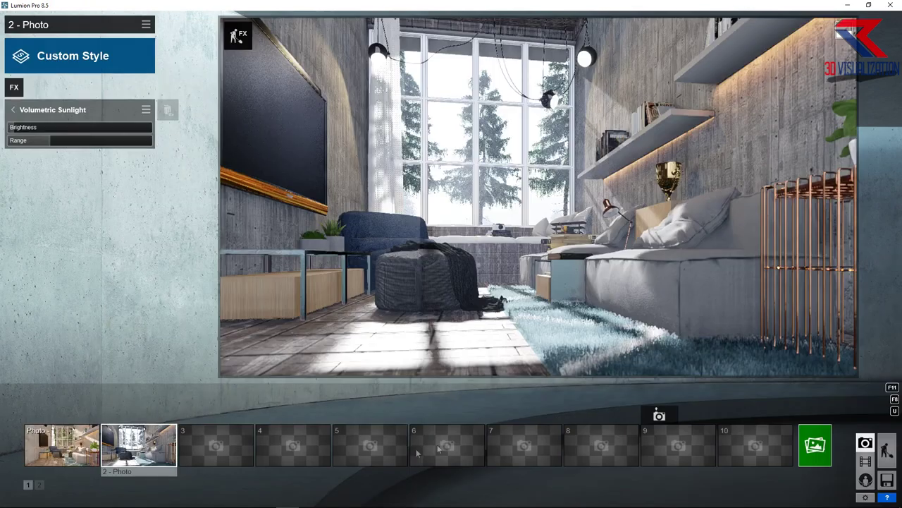
Step: Give Photo - 1 a Volumetric Sunlight effect with brightness 0.1 and a lowered range
{"action": "left_click", "coordinate": [62, 439]}
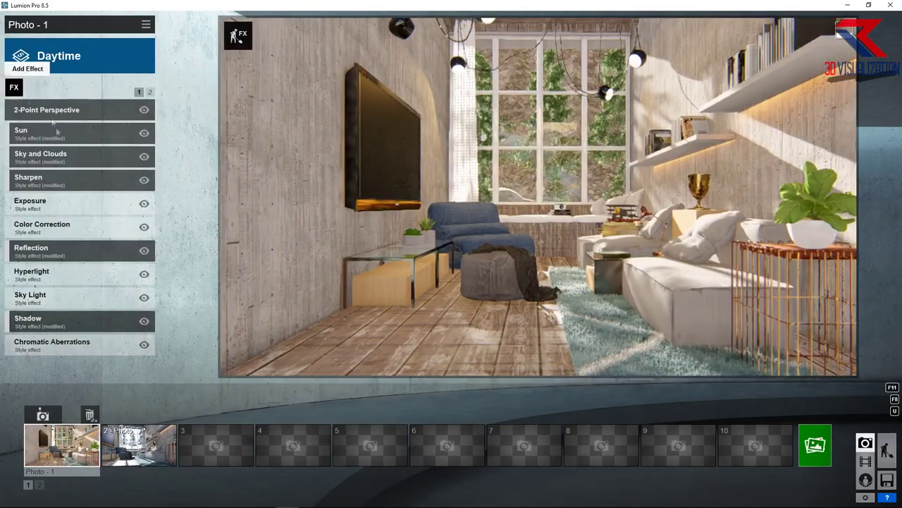
{"action": "left_click", "coordinate": [14, 87]}
{"action": "left_click", "coordinate": [427, 320]}
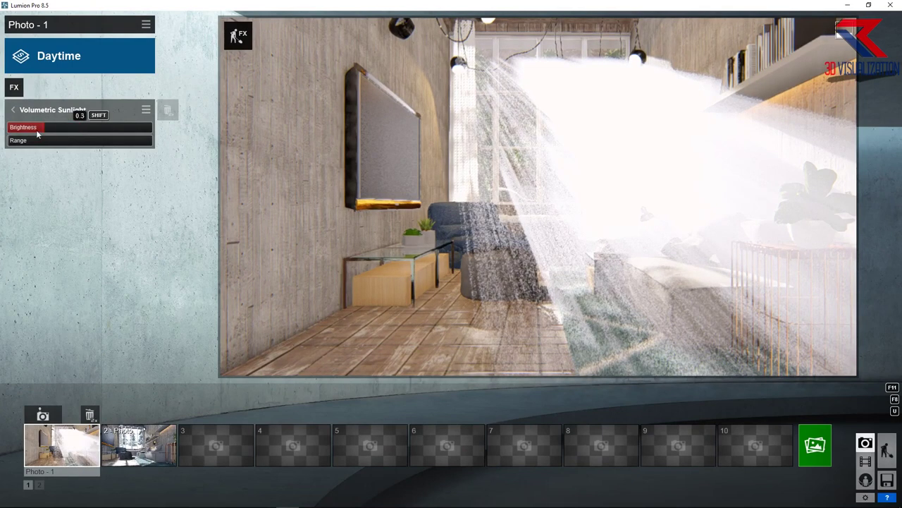
{"action": "left_click_drag", "start_coordinate": [37, 134], "coordinate": [73, 136]}
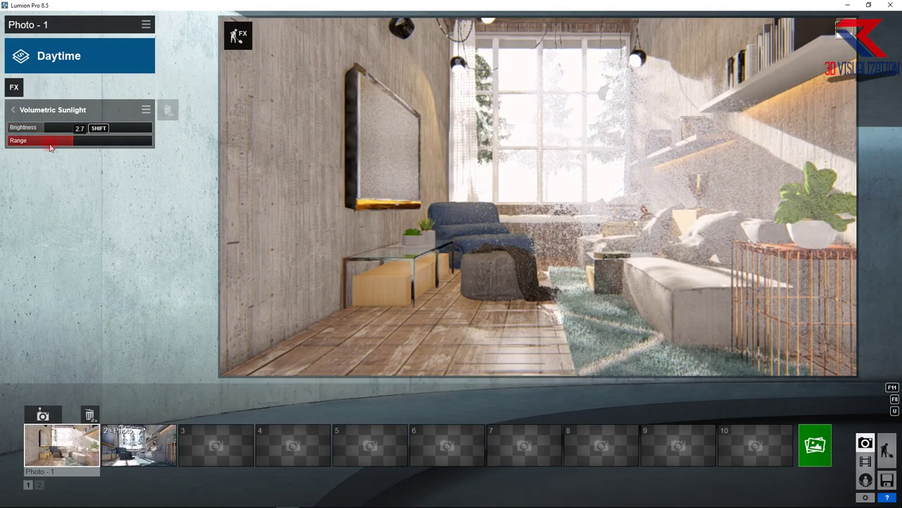
{"action": "left_click", "coordinate": [49, 145]}
{"action": "left_click", "coordinate": [20, 130]}
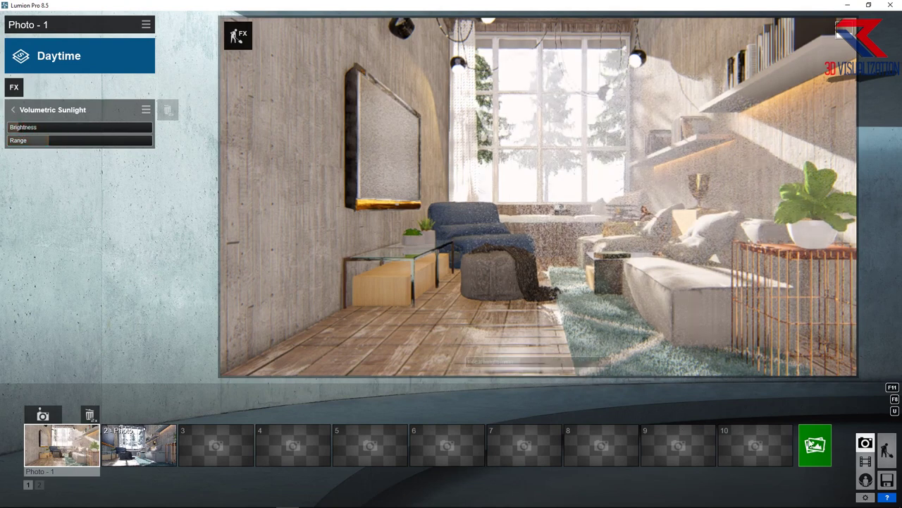
{"action": "left_click", "coordinate": [815, 445]}
Step: Render Photo - 1 at 1920x1080, overwriting file 1, and close the finished render
{"action": "left_click", "coordinate": [354, 389]}
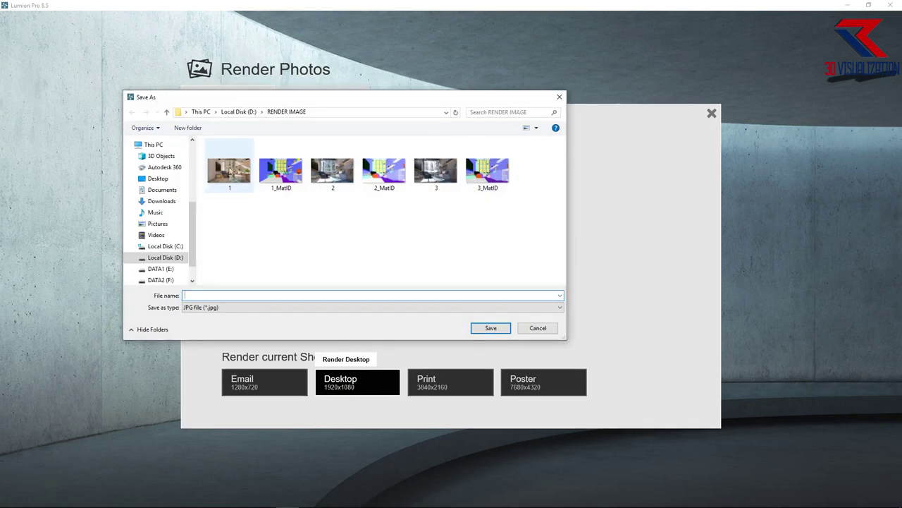
{"action": "left_click", "coordinate": [230, 166]}
{"action": "left_click", "coordinate": [486, 326]}
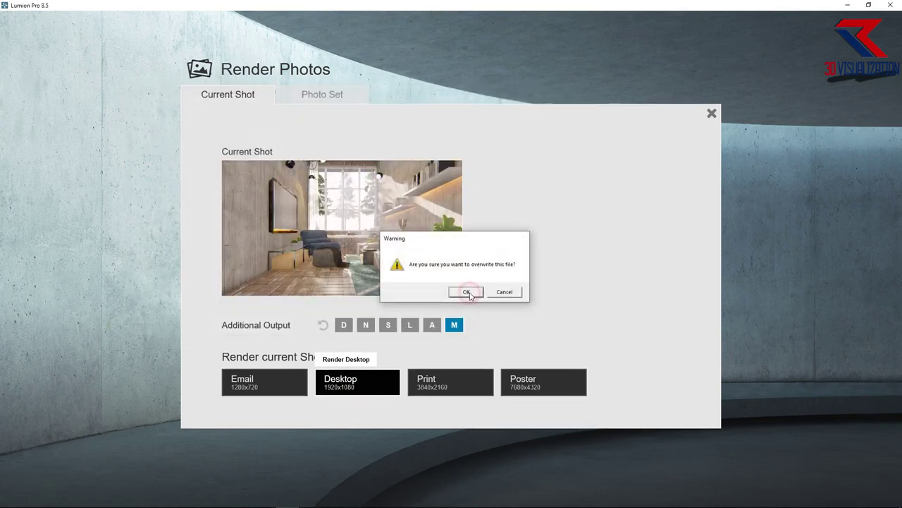
{"action": "left_click", "coordinate": [468, 293]}
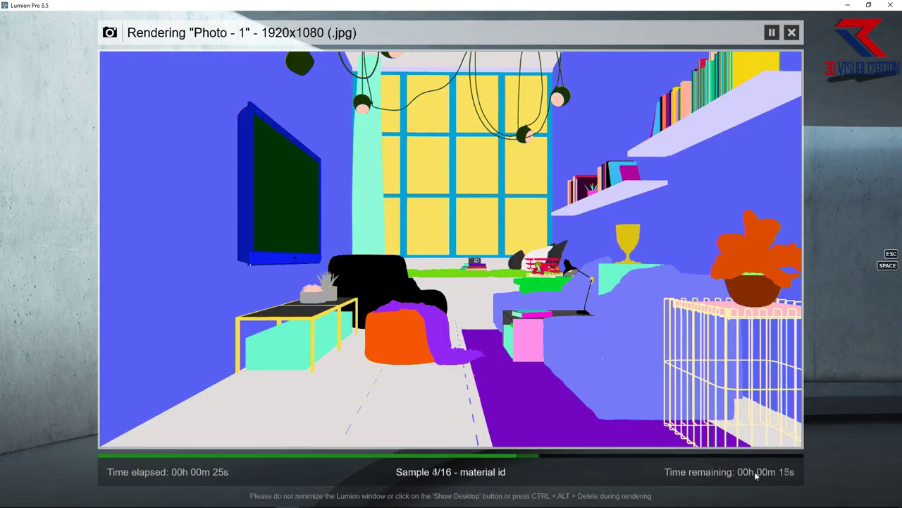
{"action": "left_click", "coordinate": [720, 440]}
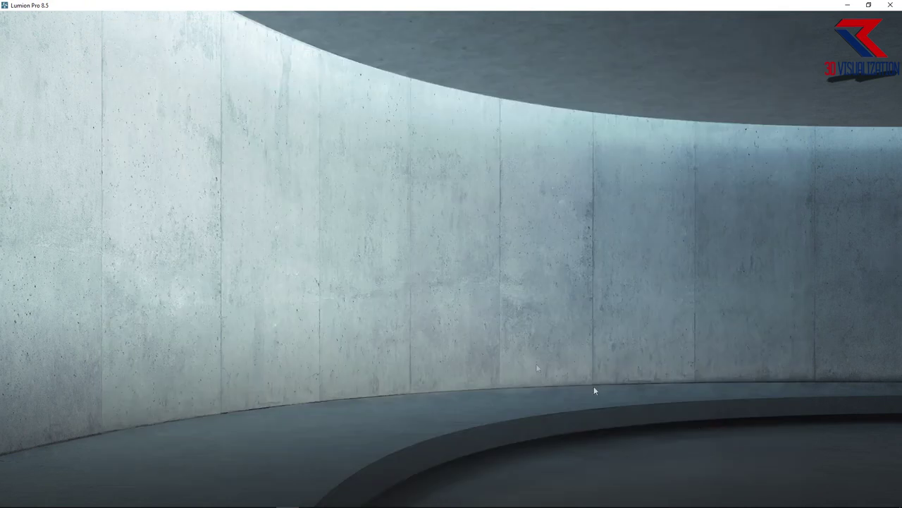
Step: Set Photo - 1's sunlight brightness to 0.0 and range to 2.7
{"action": "left_click", "coordinate": [12, 128]}
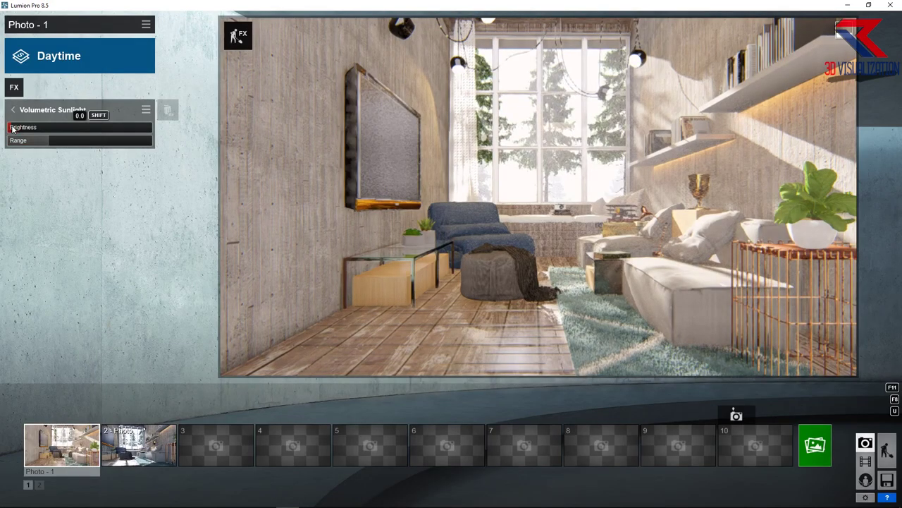
{"action": "left_click", "coordinate": [48, 140]}
{"action": "left_click", "coordinate": [74, 141]}
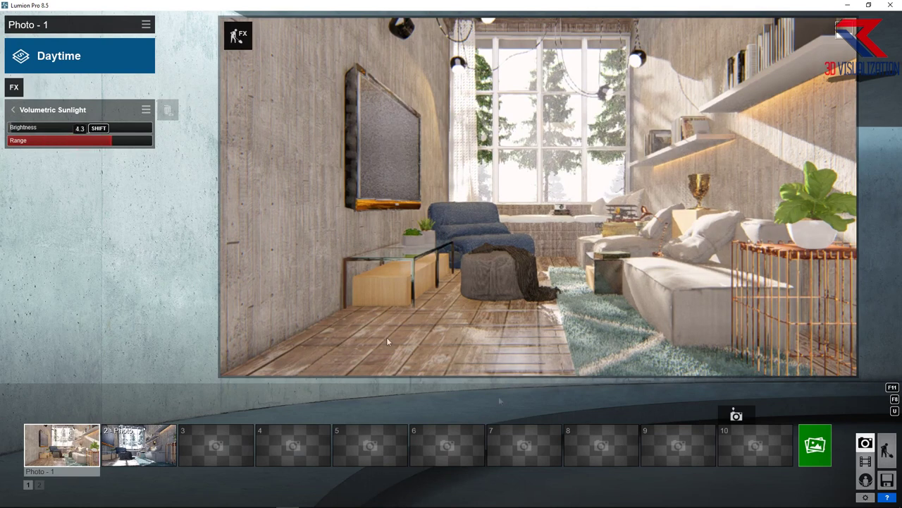
Step: Re-render Photo - 1 at 1920x1080 over file 1 and return to editing
{"action": "left_click", "coordinate": [814, 447]}
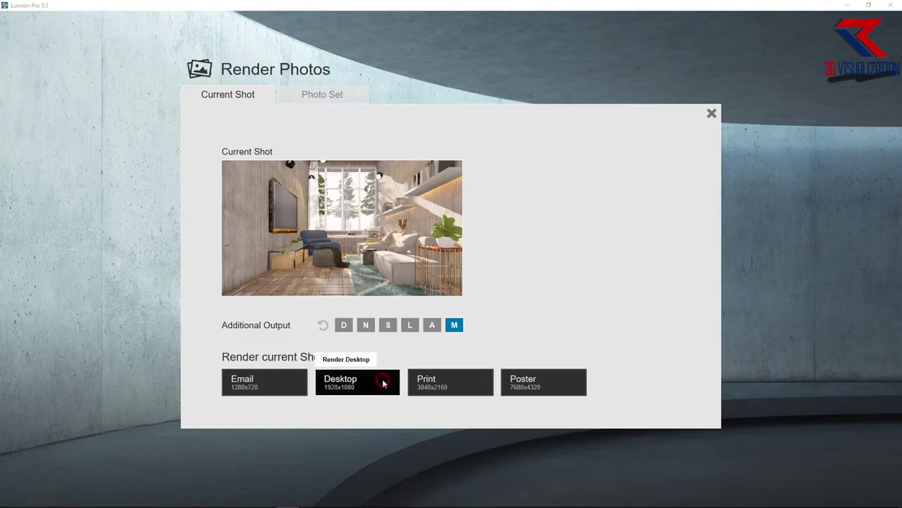
{"action": "left_click", "coordinate": [384, 382]}
{"action": "left_click", "coordinate": [233, 192]}
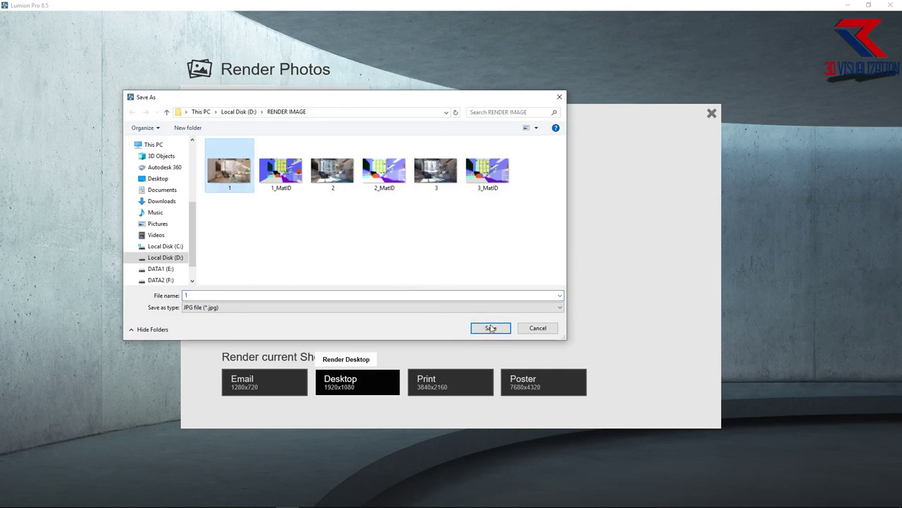
{"action": "left_click", "coordinate": [491, 328]}
{"action": "left_click", "coordinate": [464, 290]}
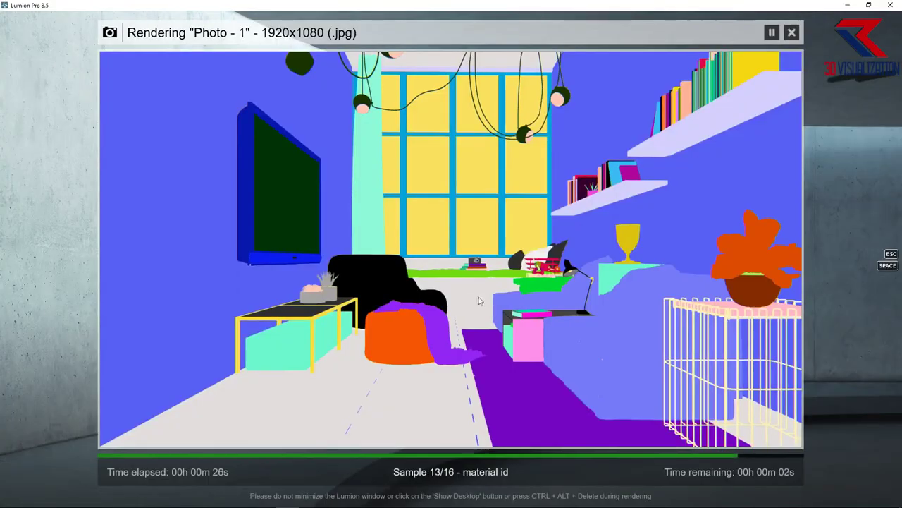
{"action": "left_click", "coordinate": [748, 432]}
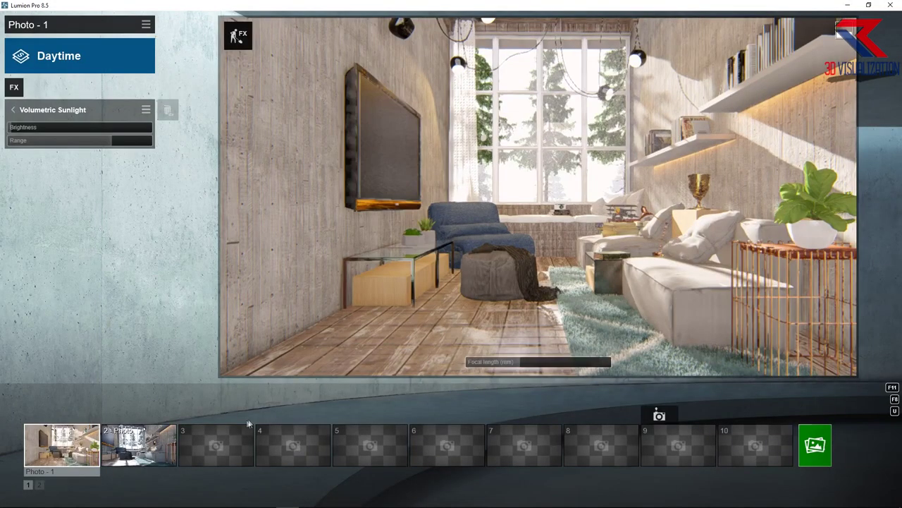
Step: Frame a top-down view over the blue chair, rug and sofa at about 17mm and store it in slot 3
{"action": "key", "text": "w"}
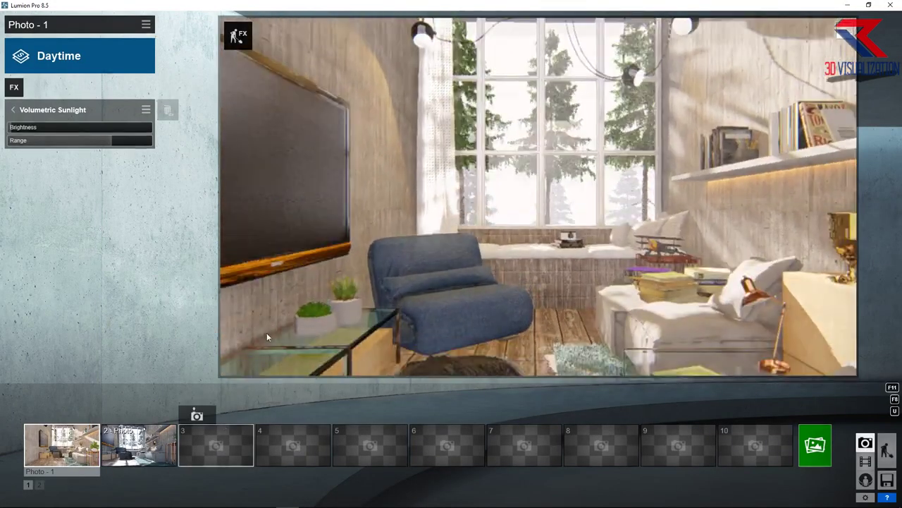
{"action": "mouse_move", "coordinate": [267, 332]}
{"action": "right_mouse_down"}
{"action": "mouse_move", "coordinate": [416, 185]}
{"action": "mouse_move", "coordinate": [251, 138]}
{"action": "right_mouse_up"}
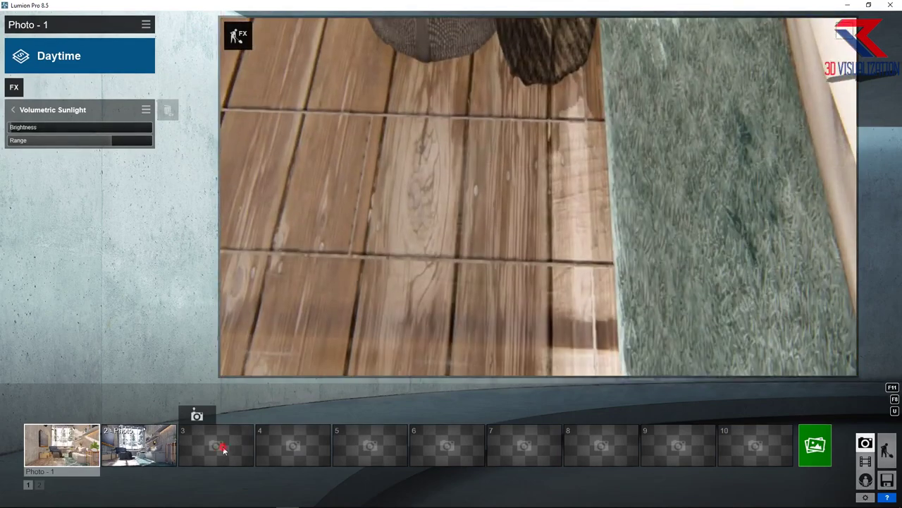
{"action": "left_click", "coordinate": [220, 443]}
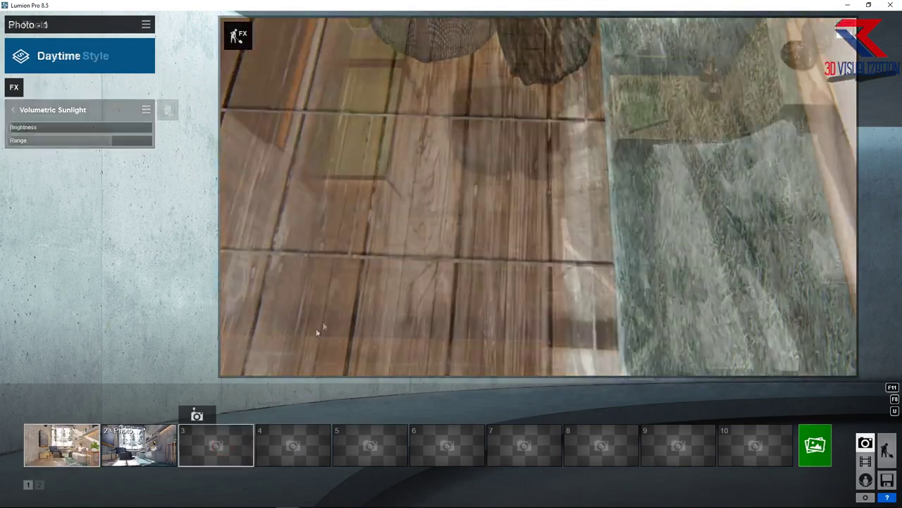
{"action": "right_click_drag", "start_coordinate": [339, 308], "coordinate": [383, 246]}
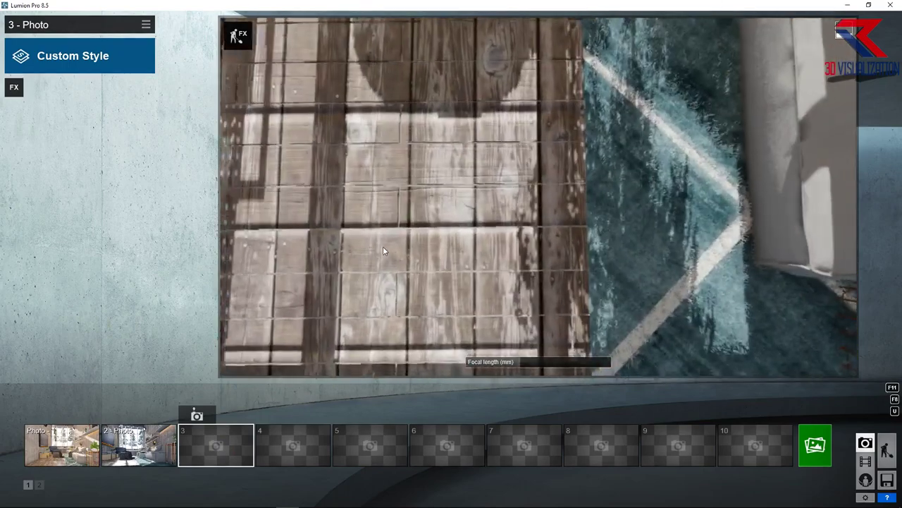
{"action": "scroll", "coordinate": [383, 252], "scroll_direction": "down", "scroll_amount": 10}
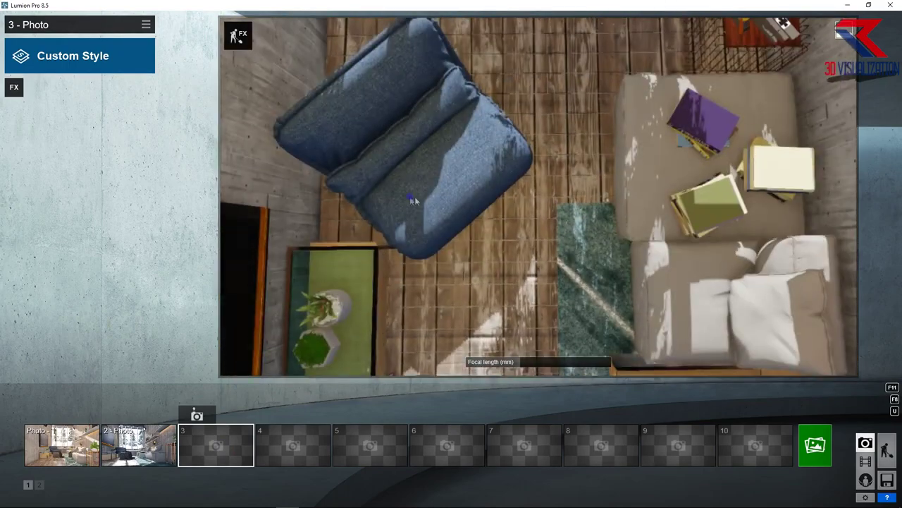
{"action": "scroll", "coordinate": [413, 197], "scroll_direction": "down", "scroll_amount": 5}
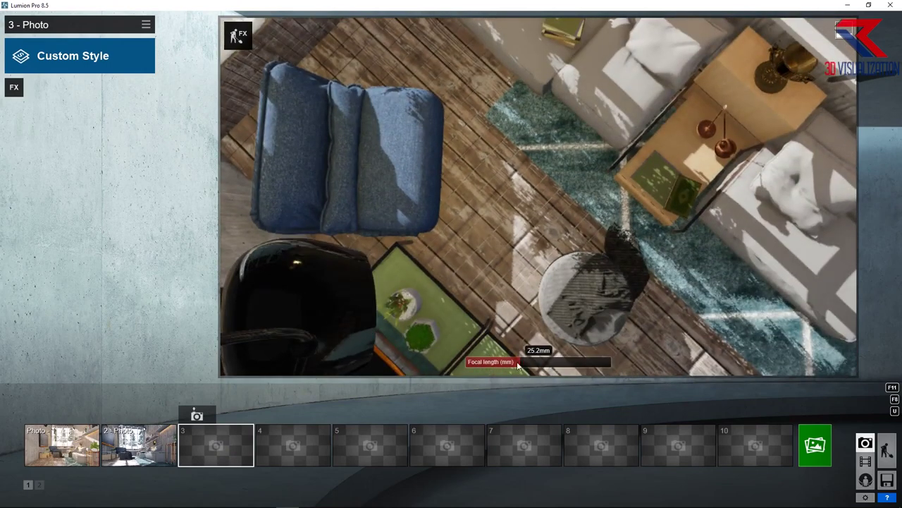
{"action": "left_click_drag", "start_coordinate": [514, 362], "coordinate": [509, 365]}
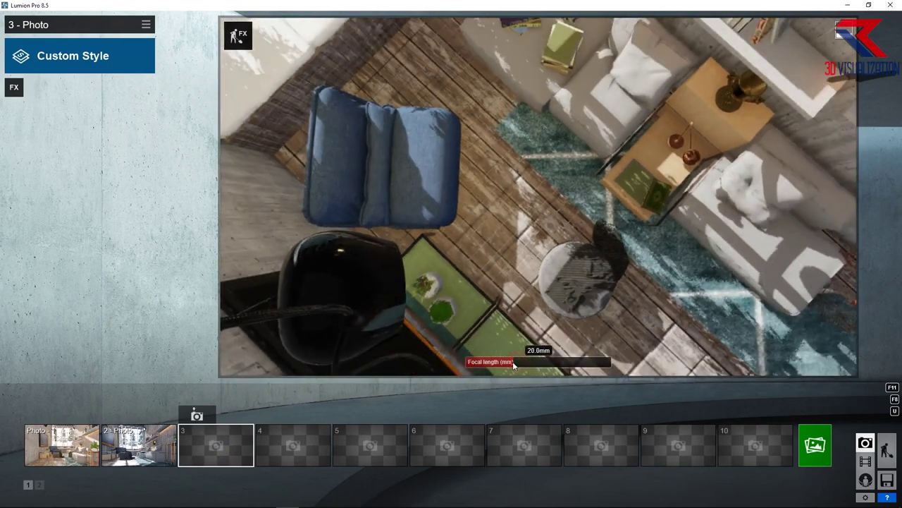
{"action": "right_click_drag", "start_coordinate": [509, 361], "coordinate": [566, 246]}
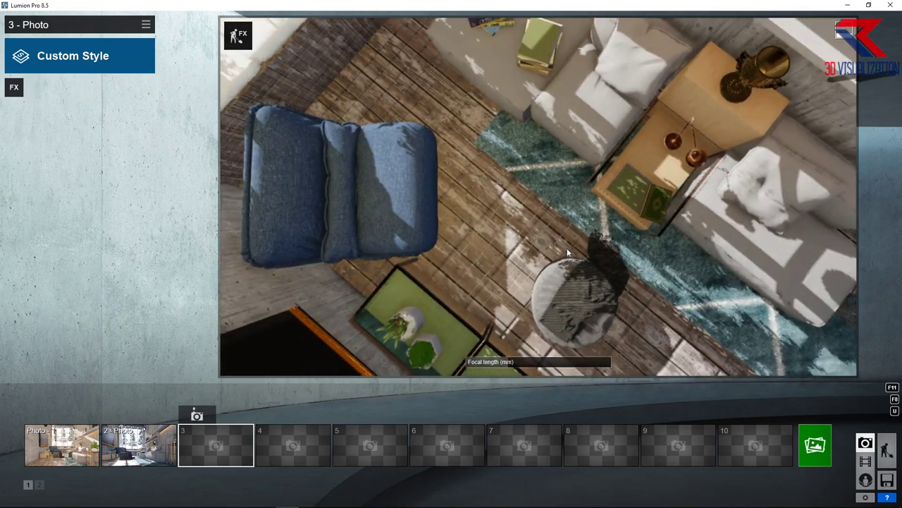
{"action": "key", "text": "s"}
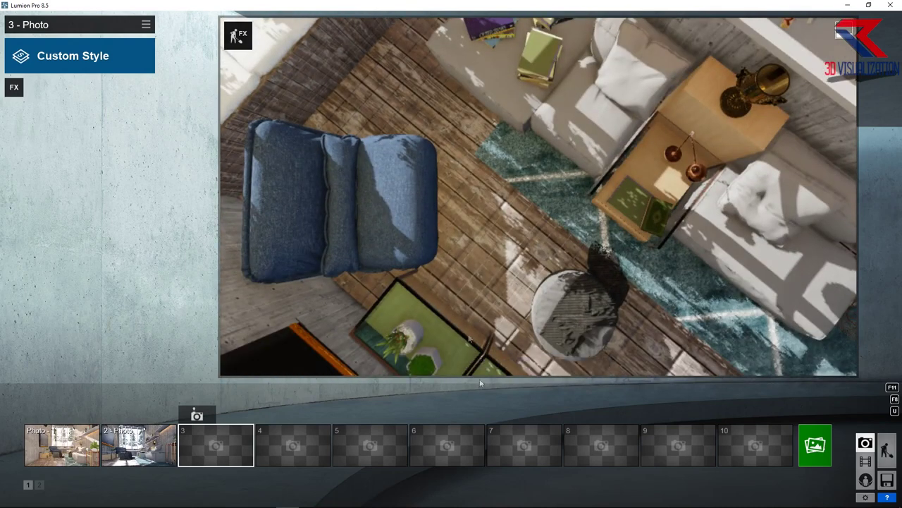
{"action": "right_click_drag", "start_coordinate": [497, 236], "coordinate": [497, 231]}
{"action": "left_click", "coordinate": [197, 415]}
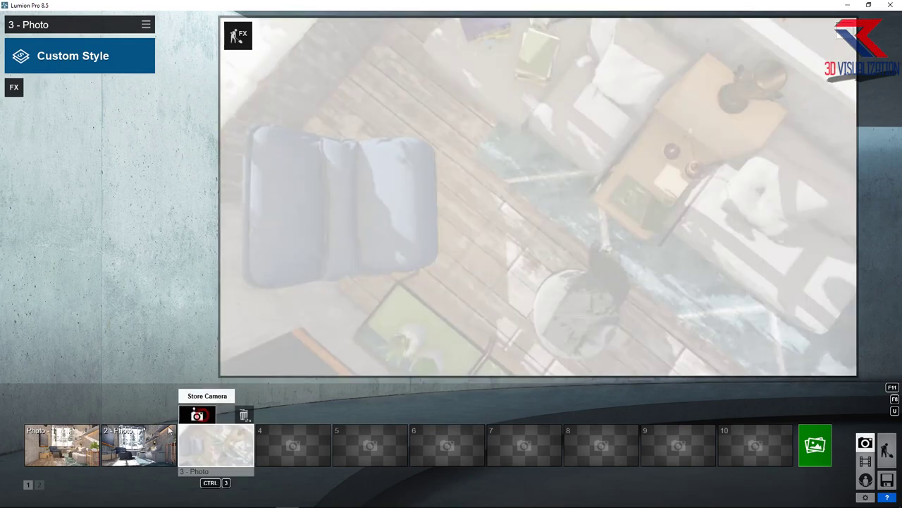
{"action": "left_click", "coordinate": [62, 444]}
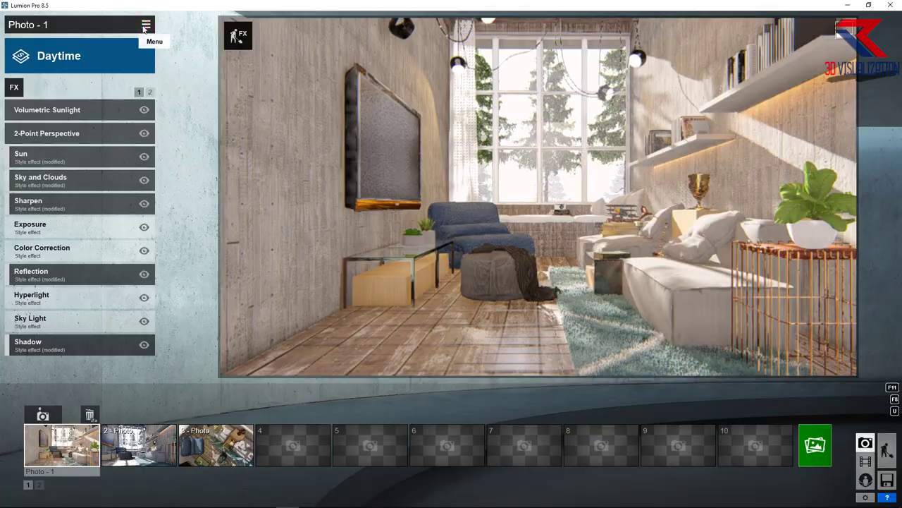
Step: Paste photo 1's effects onto photo 3, disable 2-Point Perspective and reframe the camera
{"action": "left_click", "coordinate": [145, 26]}
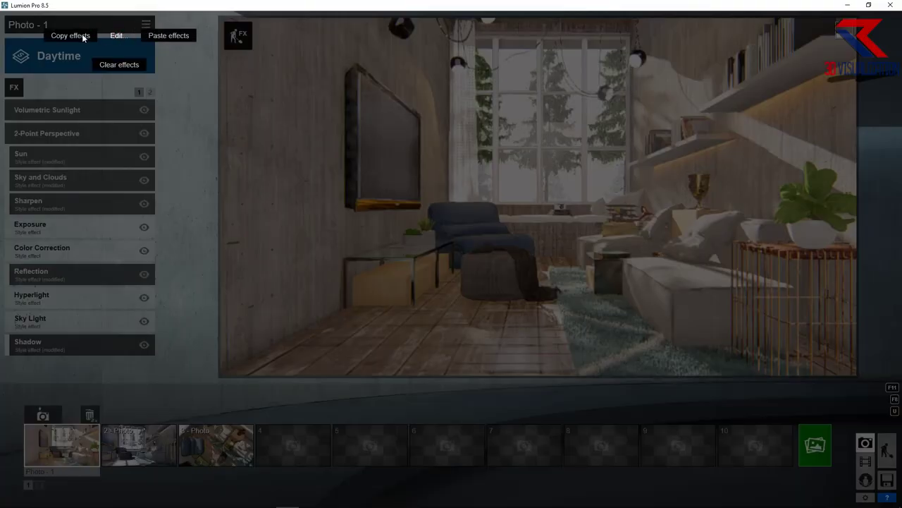
{"action": "left_click", "coordinate": [82, 36]}
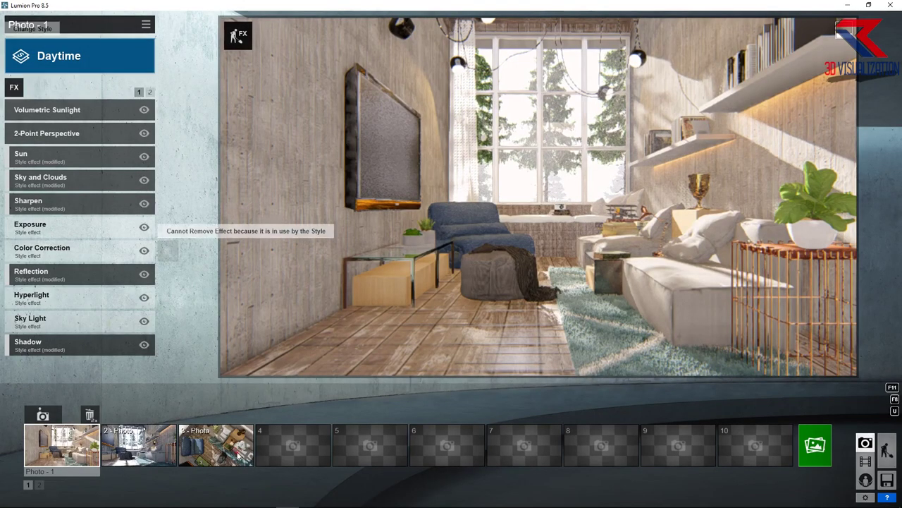
{"action": "left_click", "coordinate": [212, 448]}
{"action": "left_click", "coordinate": [145, 25]}
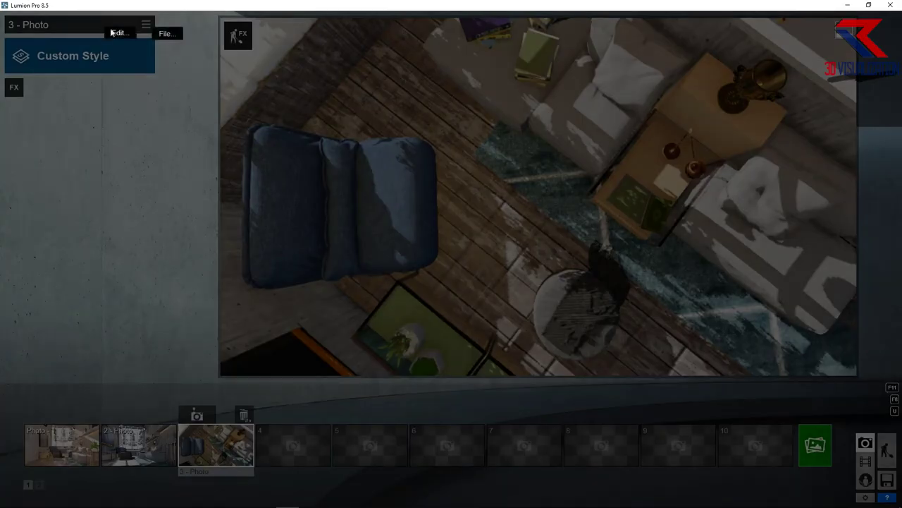
{"action": "left_click", "coordinate": [158, 33]}
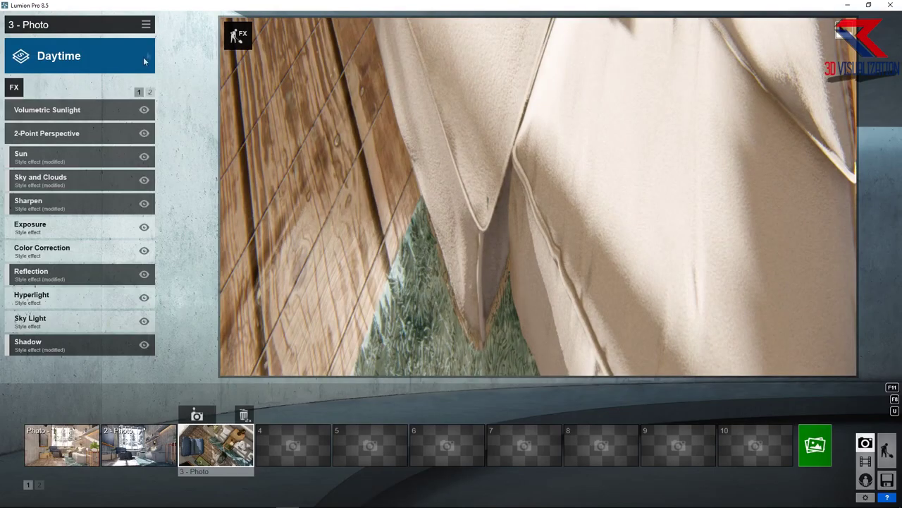
{"action": "left_click", "coordinate": [144, 134]}
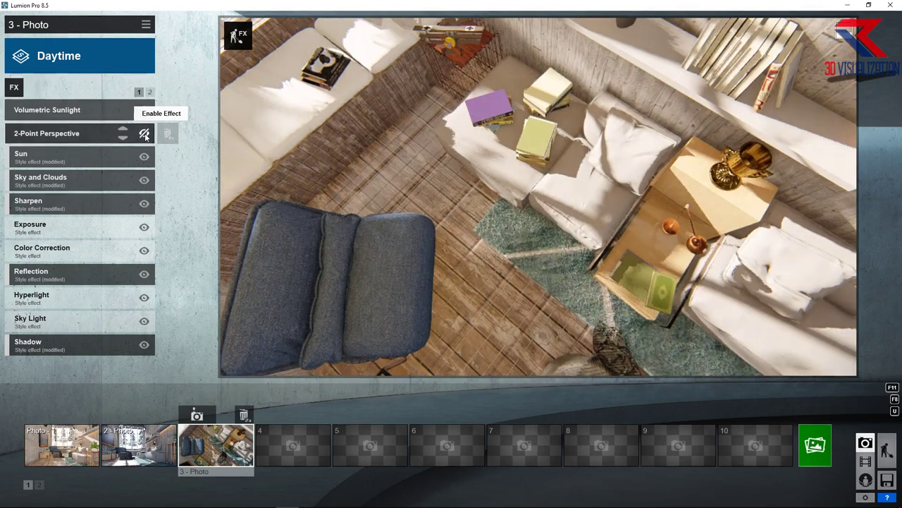
{"action": "mouse_move", "coordinate": [402, 169]}
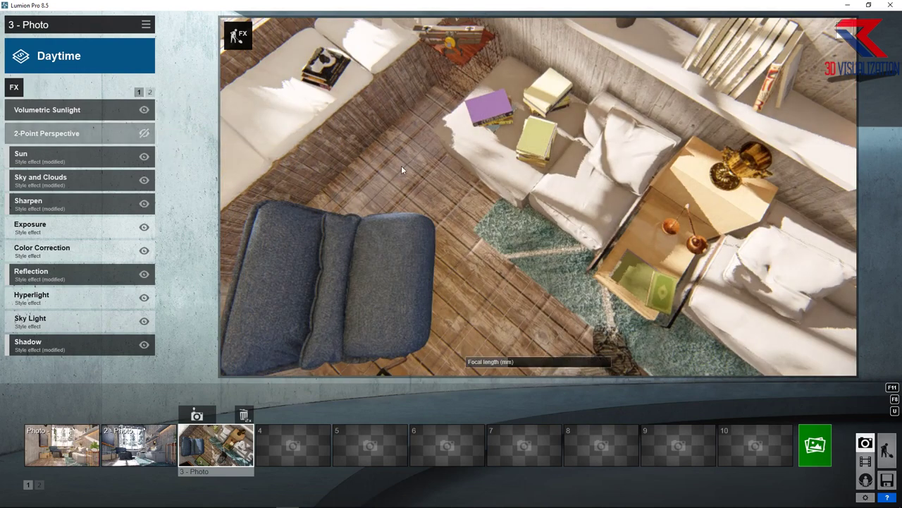
{"action": "right_click_drag", "start_coordinate": [394, 169], "coordinate": [395, 233]}
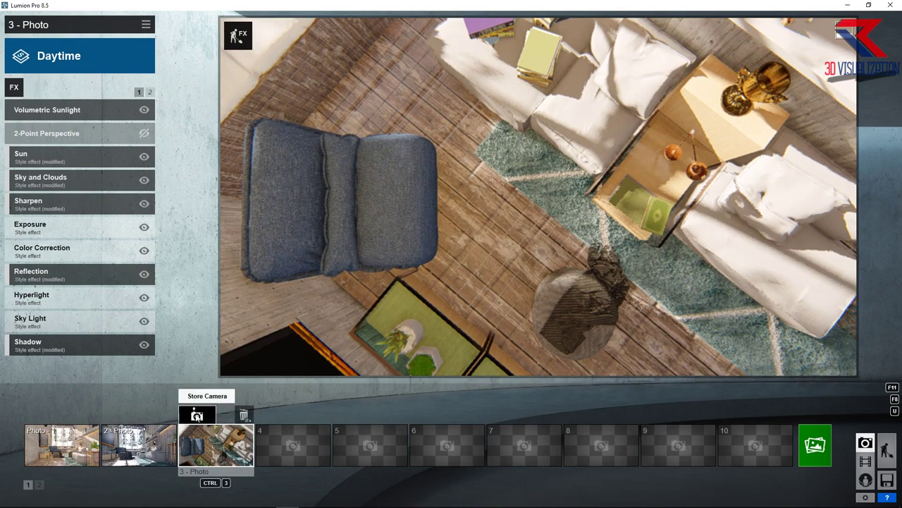
Step: Store photo 3's view and render it at 1920x1080 as 4.jpg in RENDER IMAGE
{"action": "left_click", "coordinate": [196, 416]}
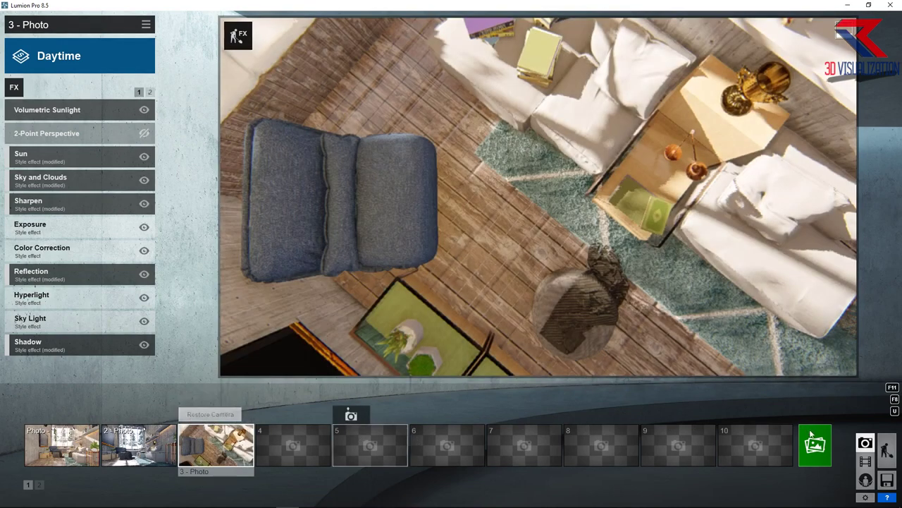
{"action": "left_click", "coordinate": [815, 444]}
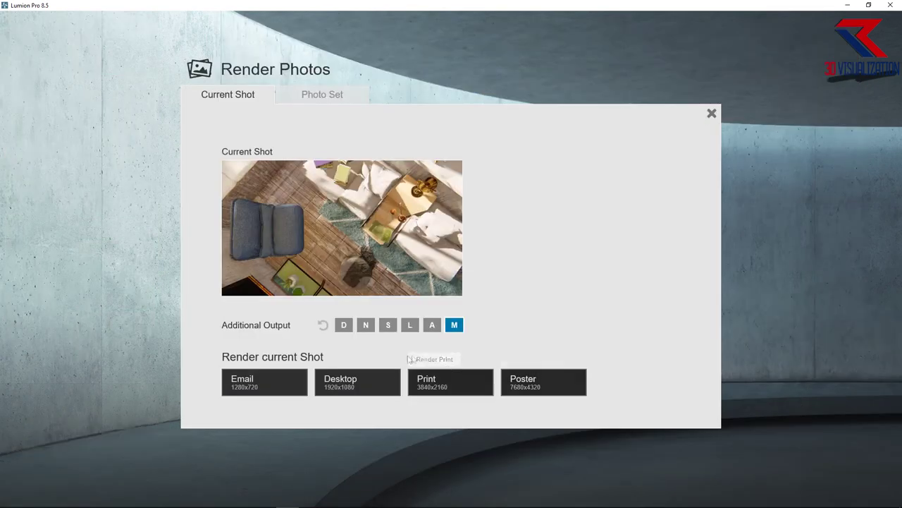
{"action": "left_click", "coordinate": [376, 382]}
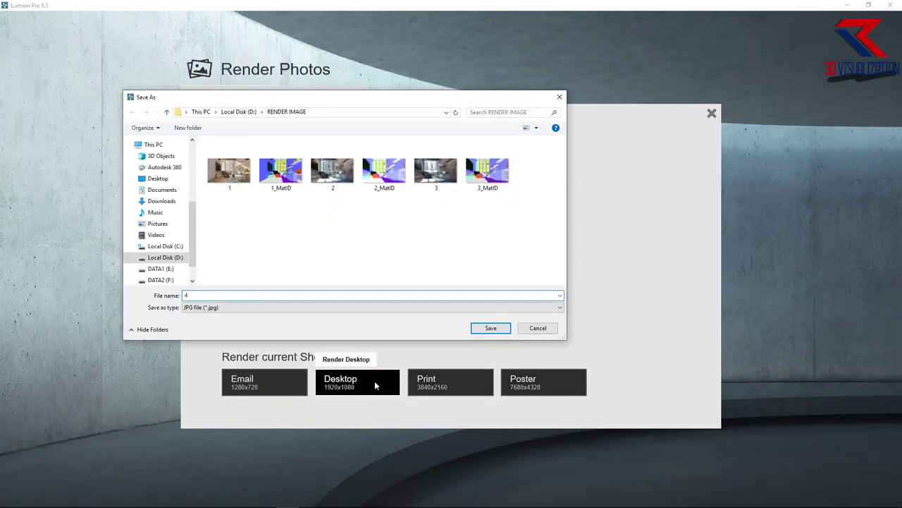
{"action": "key", "text": "Return"}
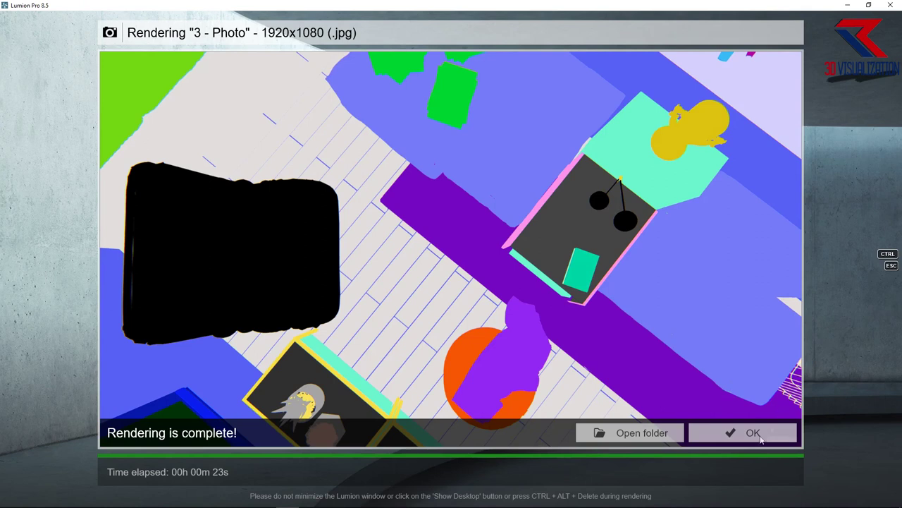
{"action": "left_click", "coordinate": [755, 434]}
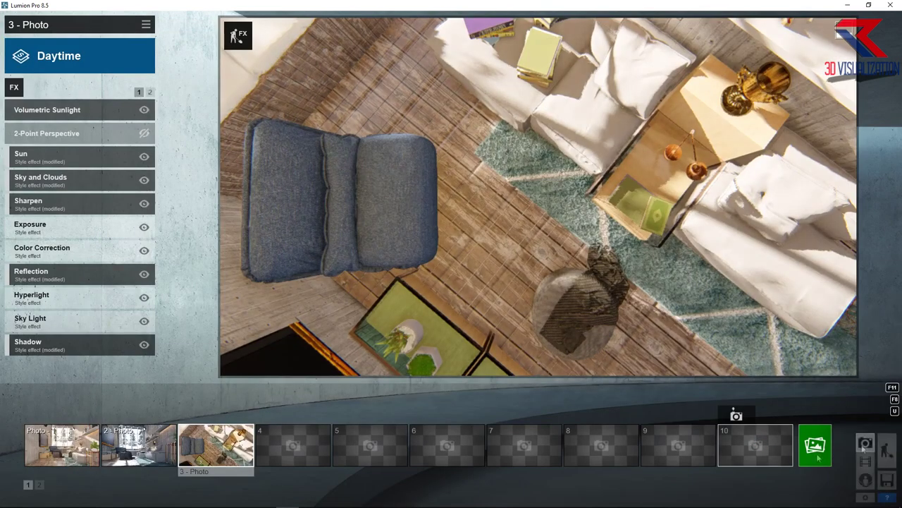
Step: Save the scene under the new name SCENE LUMION INT NEW
{"action": "left_click", "coordinate": [886, 480]}
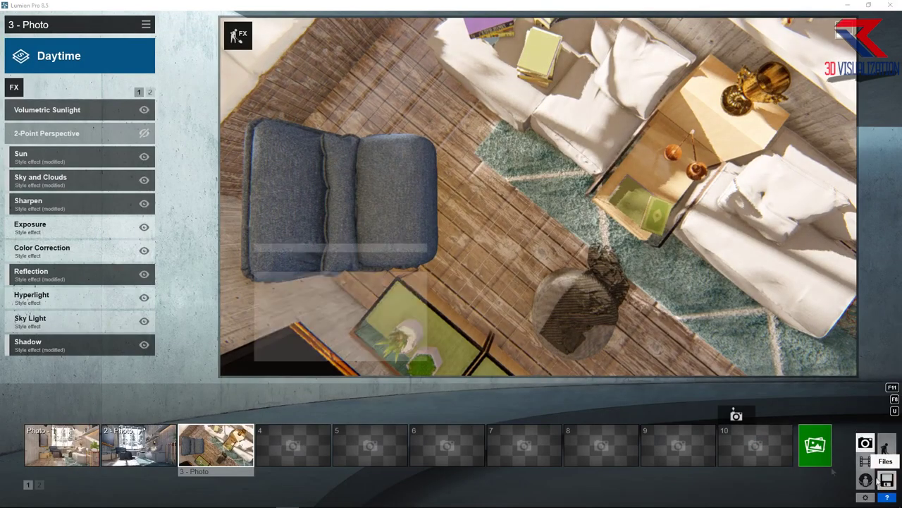
{"action": "left_click", "coordinate": [360, 175]}
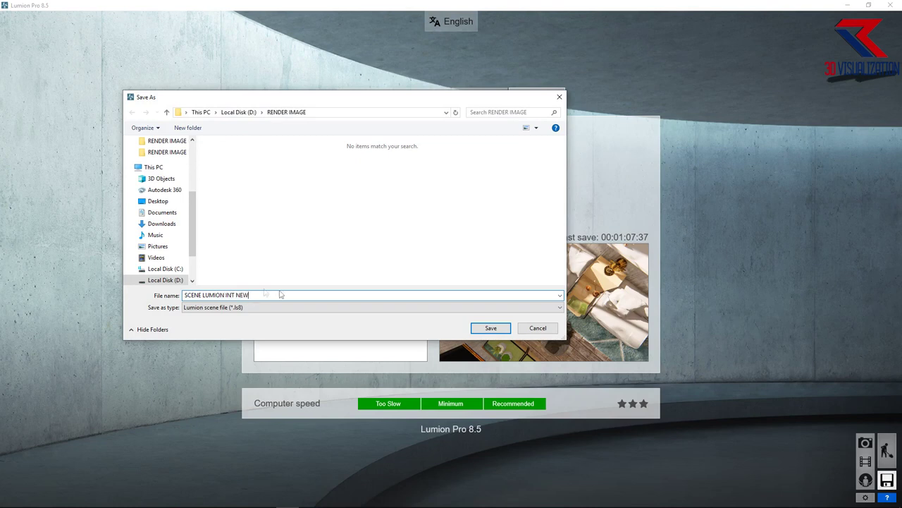
{"action": "left_click", "coordinate": [487, 329]}
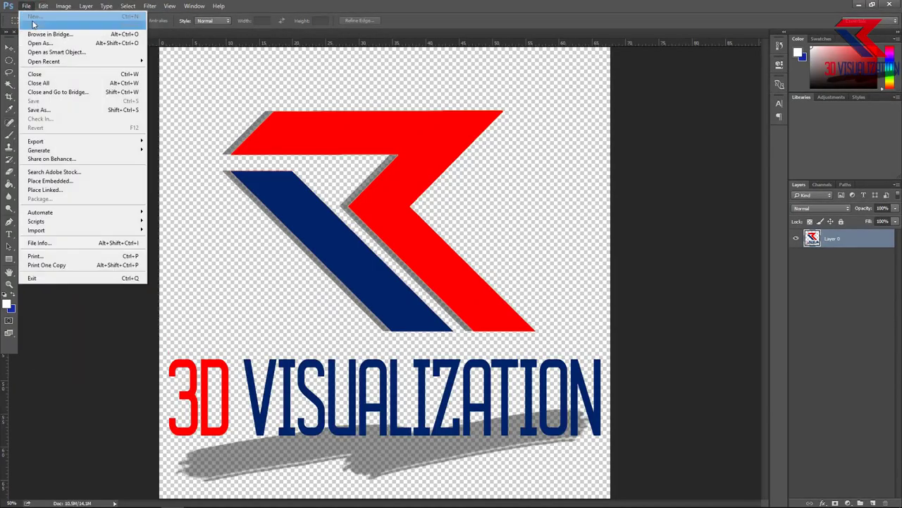
Step: Open renders 1, 3 and 4 together with the 1_MatID and 3_MatID maps
{"action": "left_click", "coordinate": [33, 25]}
{"action": "left_click", "coordinate": [151, 67]}
{"action": "left_click", "coordinate": [119, 68], "text": "ctrl"}
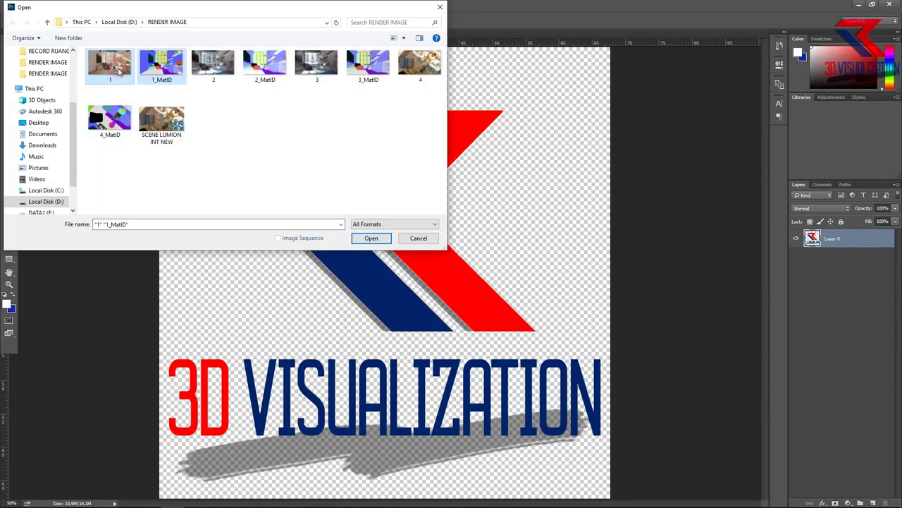
{"action": "left_click", "coordinate": [317, 63], "text": "ctrl"}
{"action": "left_click", "coordinate": [368, 64], "text": "ctrl"}
{"action": "left_click", "coordinate": [421, 64], "text": "ctrl"}
{"action": "left_click", "coordinate": [370, 237]}
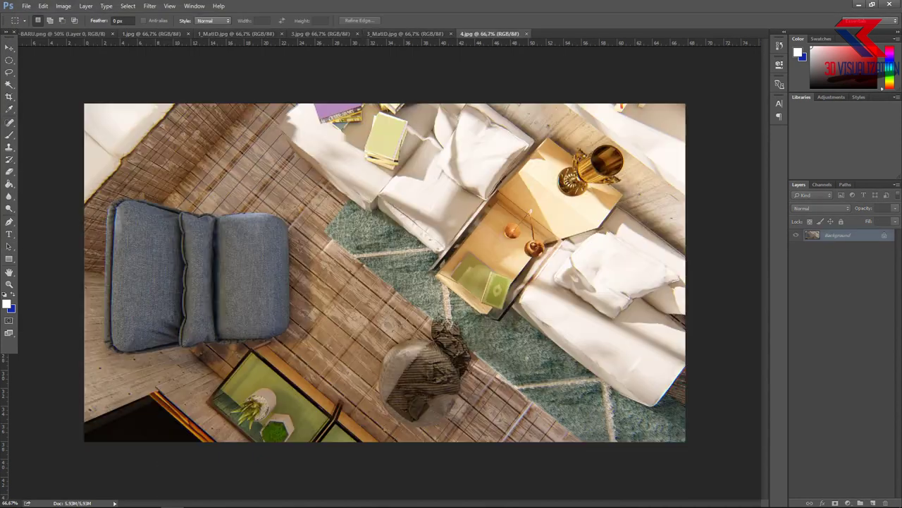
Step: Move the 3_MatID image as a layer onto render 3 and close it without saving
{"action": "left_click", "coordinate": [388, 34]}
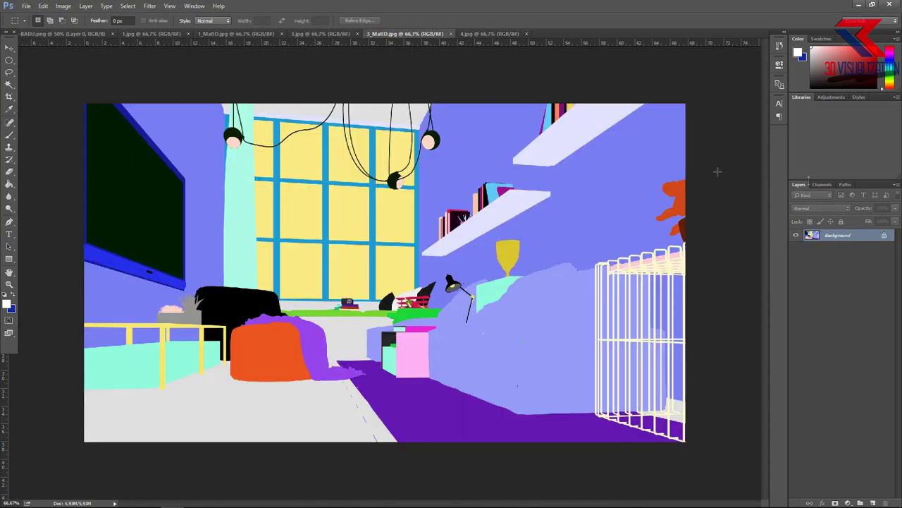
{"action": "double_click", "coordinate": [834, 237]}
{"action": "key", "text": "Return"}
{"action": "key", "text": "v"}
{"action": "mouse_move", "coordinate": [254, 151]}
{"action": "left_mouse_down"}
{"action": "mouse_move", "coordinate": [320, 35]}
{"action": "mouse_move", "coordinate": [302, 202]}
{"action": "left_mouse_up"}
{"action": "left_click", "coordinate": [500, 36]}
{"action": "key", "text": "n"}
Step: Unlock 1_MatID, place it as a layer exactly over render 1, and close it
{"action": "left_click", "coordinate": [236, 34]}
{"action": "double_click", "coordinate": [837, 235]}
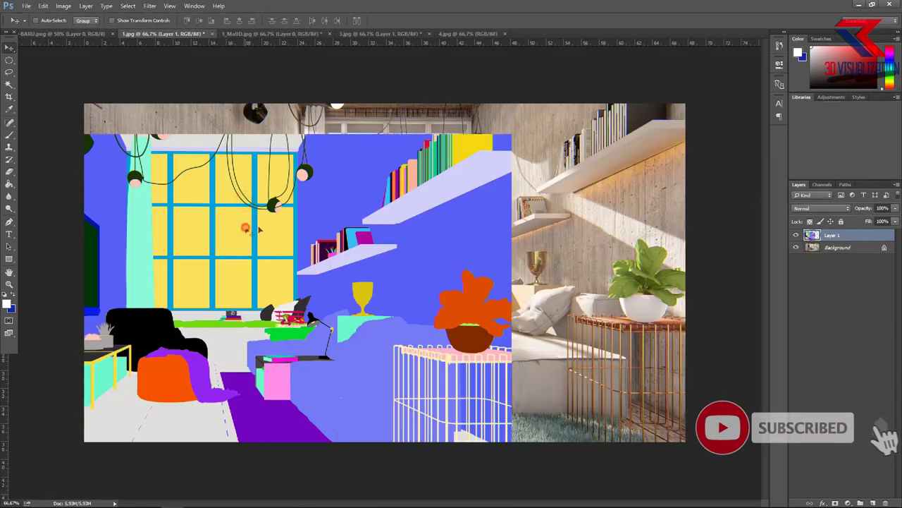
{"action": "left_click_drag", "start_coordinate": [258, 228], "coordinate": [407, 199]}
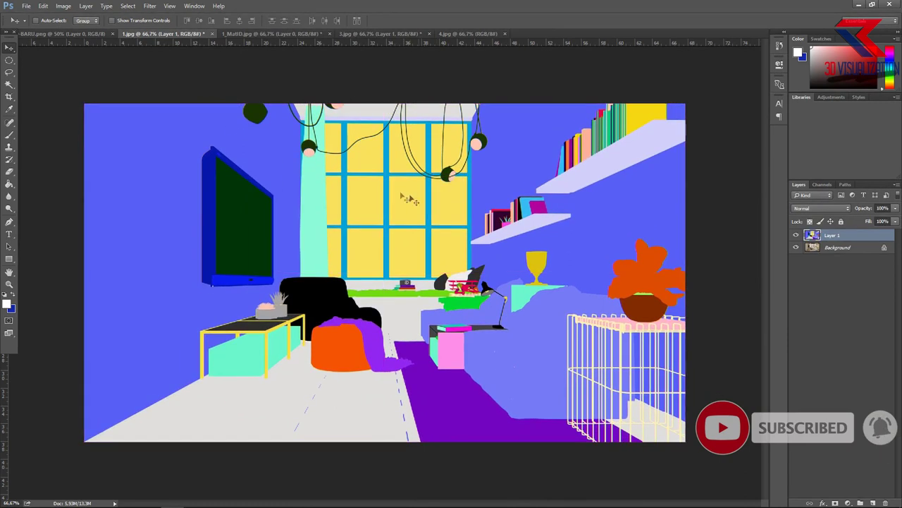
{"action": "left_click", "coordinate": [330, 34]}
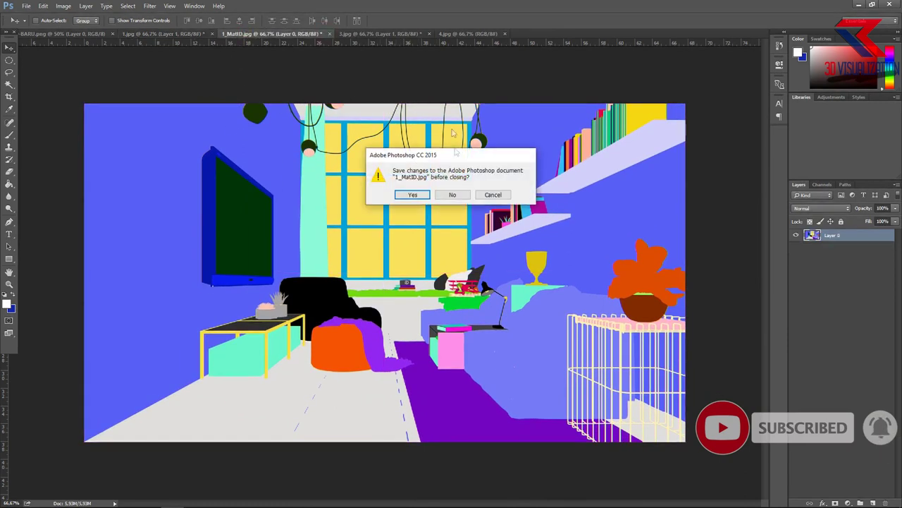
Step: Discard changes to 1_MatID and duplicate the Background as a layer renamed FINAL
{"action": "left_click", "coordinate": [458, 196]}
{"action": "right_click", "coordinate": [835, 247]}
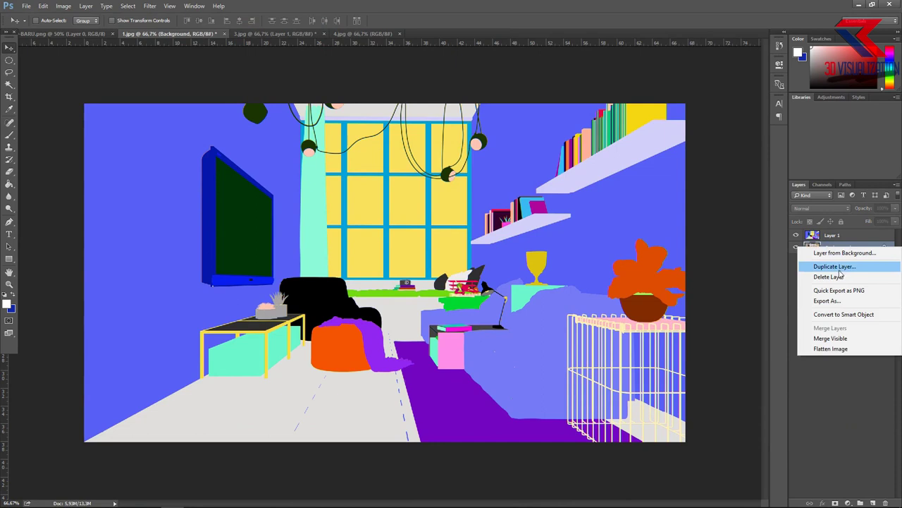
{"action": "left_click", "coordinate": [839, 266]}
{"action": "type", "text": "RENDER IMAGE"}
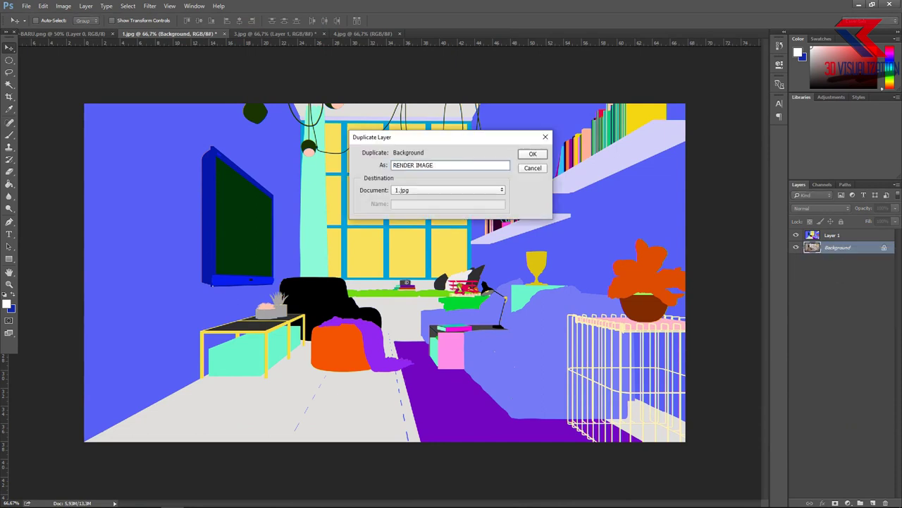
{"action": "key", "text": "Return"}
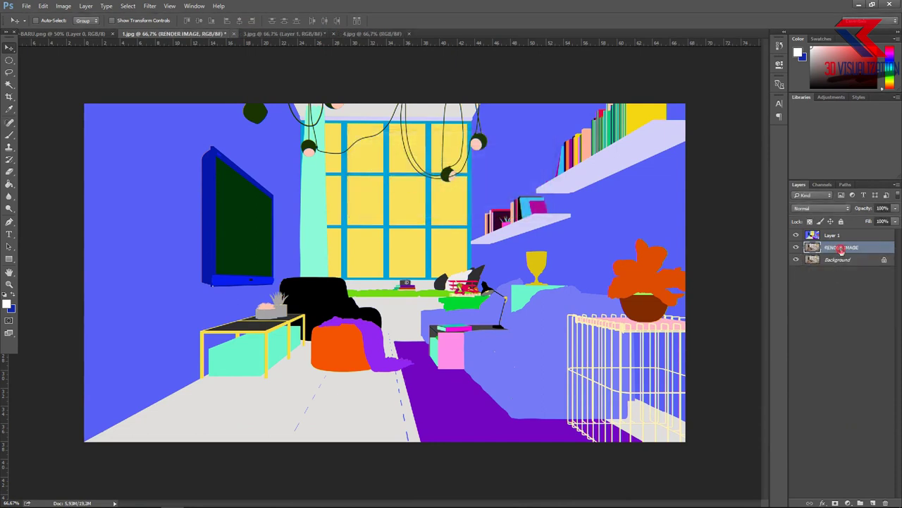
{"action": "type", "text": "L"}
{"action": "left_click", "coordinate": [846, 289]}
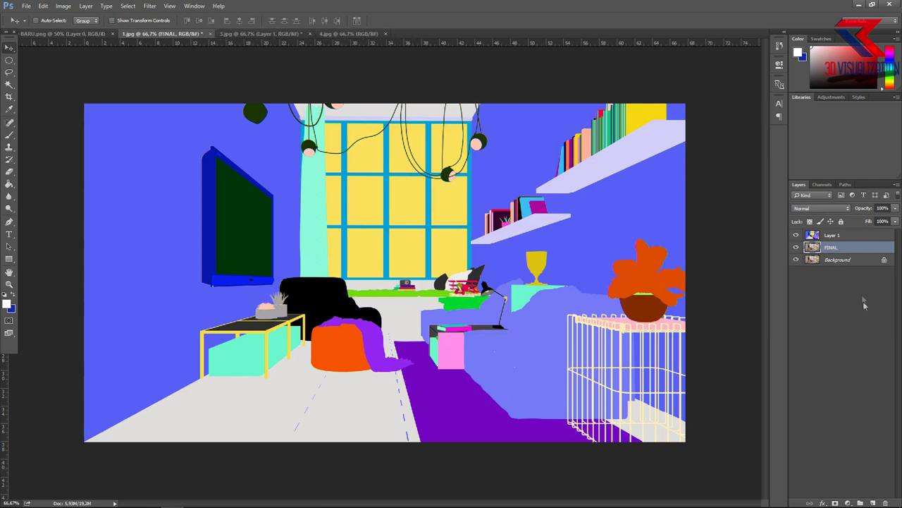
Step: Magic-wand select the left and right blue wall areas on the flat-colour Layer 1
{"action": "left_click", "coordinate": [9, 83]}
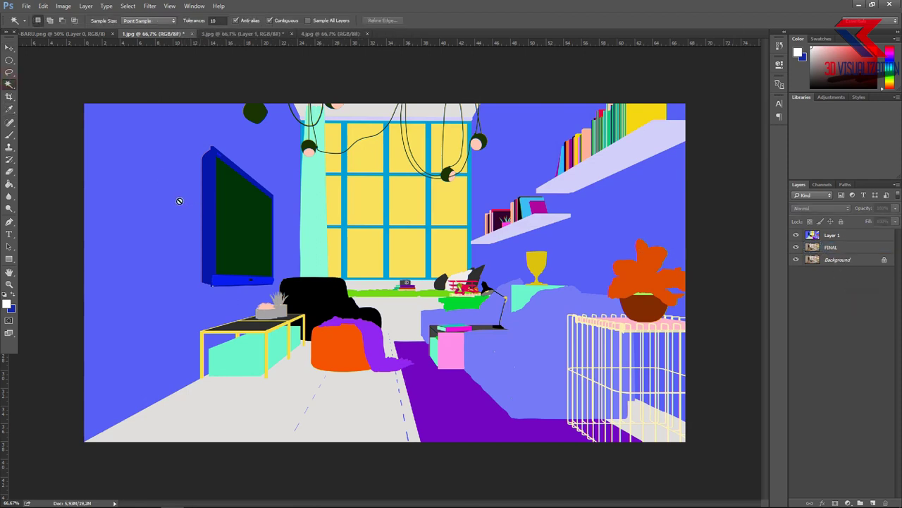
{"action": "left_click", "coordinate": [839, 236]}
{"action": "left_click", "coordinate": [150, 178]}
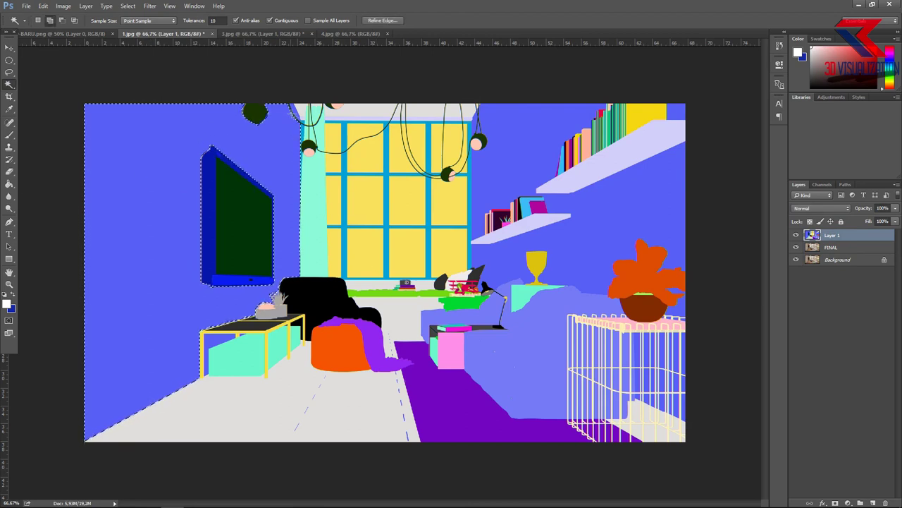
{"action": "left_click", "coordinate": [526, 148], "text": "shift"}
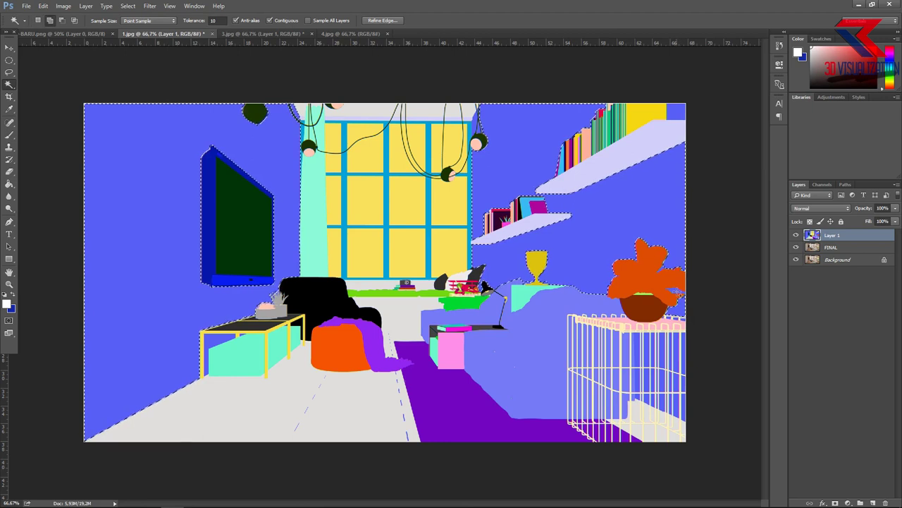
{"action": "scroll", "coordinate": [674, 287], "scroll_direction": "up", "scroll_amount": 1, "text": "alt"}
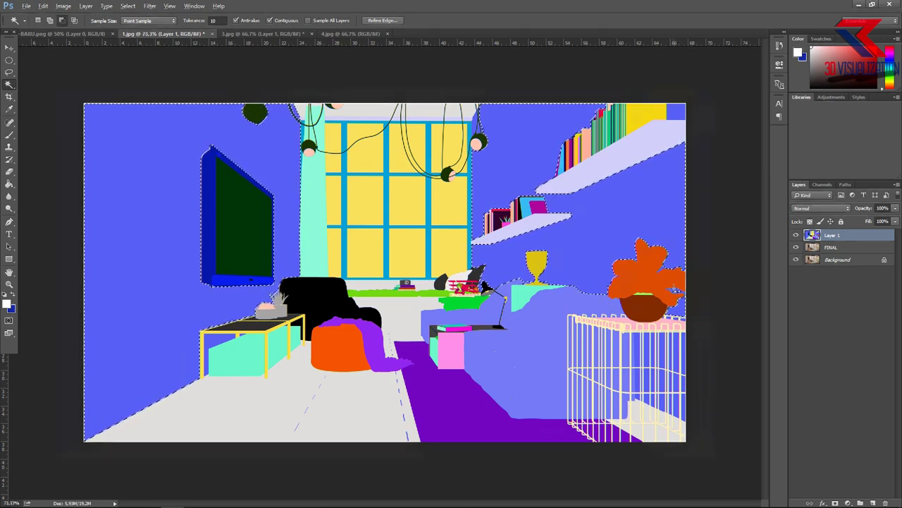
{"action": "scroll", "coordinate": [675, 287], "scroll_direction": "up", "scroll_amount": 1, "text": "alt"}
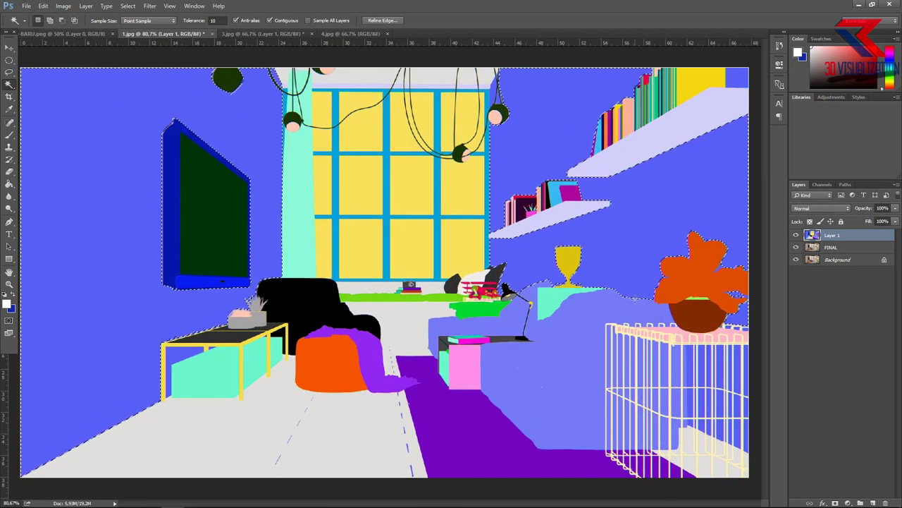
Step: Hide Layer 1, apply a two-point Curves adjustment to the walls on FINAL, then deselect
{"action": "left_click", "coordinate": [804, 246]}
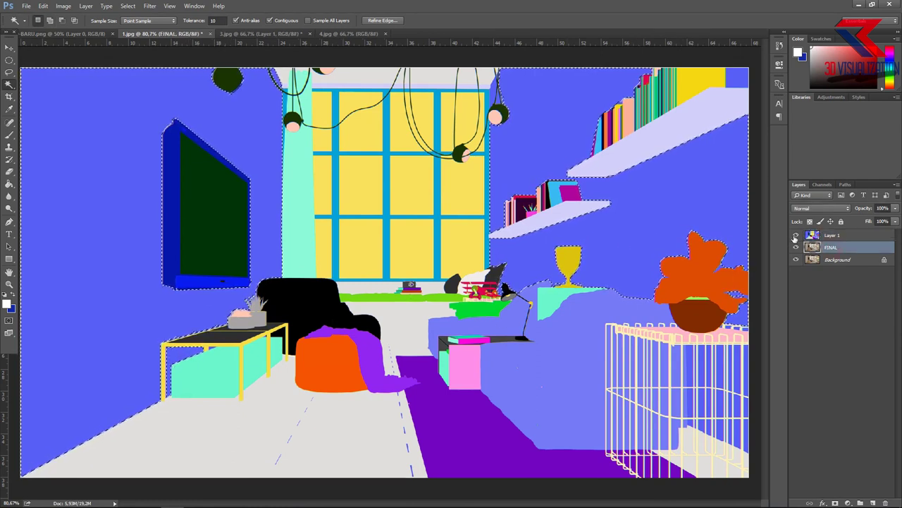
{"action": "left_click", "coordinate": [796, 235]}
{"action": "key", "text": "ctrl+m"}
{"action": "left_click_drag", "start_coordinate": [643, 205], "coordinate": [670, 197]}
{"action": "left_click", "coordinate": [713, 146]}
{"action": "left_click_drag", "start_coordinate": [713, 146], "coordinate": [718, 138]}
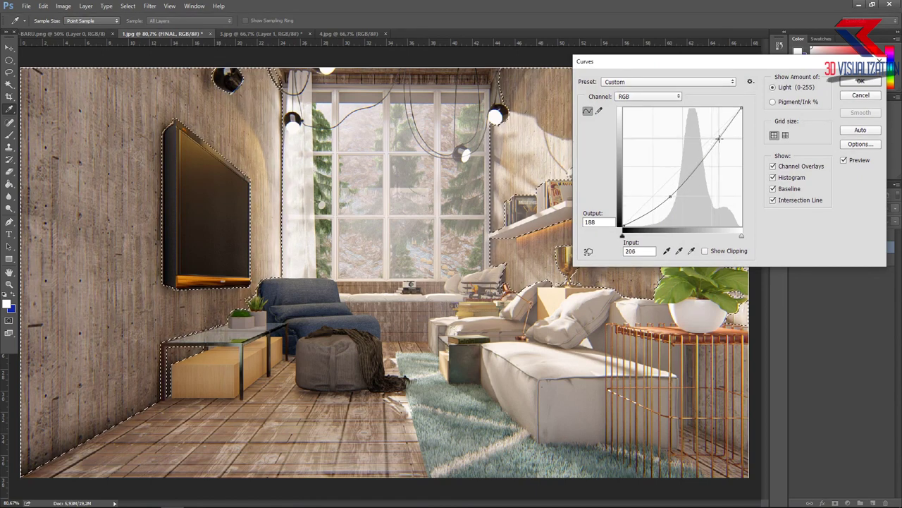
{"action": "left_click_drag", "start_coordinate": [670, 197], "coordinate": [674, 196]}
{"action": "left_click", "coordinate": [865, 83]}
{"action": "scroll", "coordinate": [570, 245], "scroll_direction": "down", "scroll_amount": 3, "text": "alt"}
{"action": "key", "text": "w"}
{"action": "key", "text": "ctrl+d"}
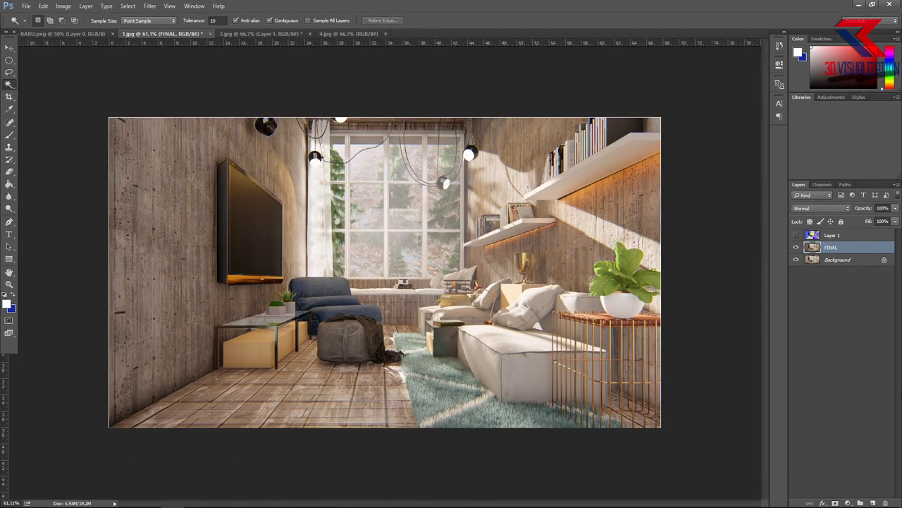
Step: Apply Camera Raw: Temperature +6, Exposure +0.15, Contrast +8, Highlights +21, Shadows -13, Whites -43
{"action": "left_click", "coordinate": [149, 6]}
{"action": "left_click", "coordinate": [181, 61]}
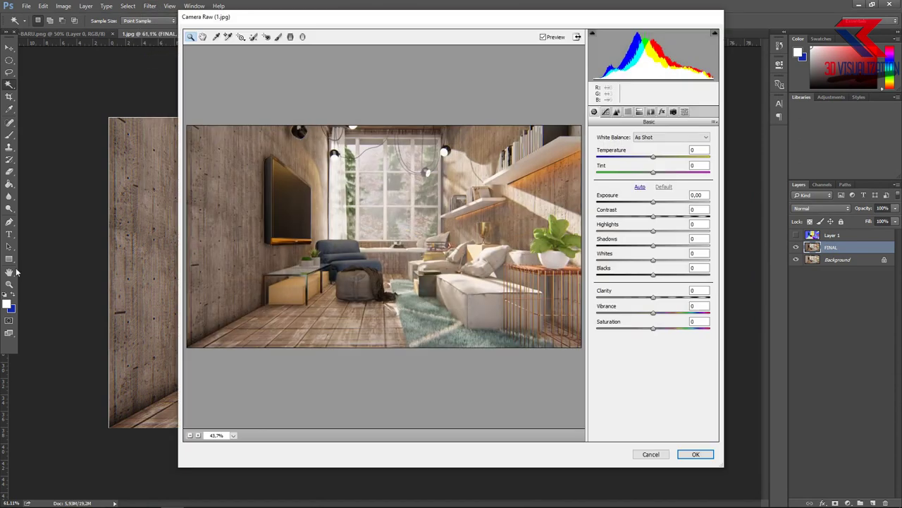
{"action": "left_click_drag", "start_coordinate": [649, 150], "coordinate": [655, 150]}
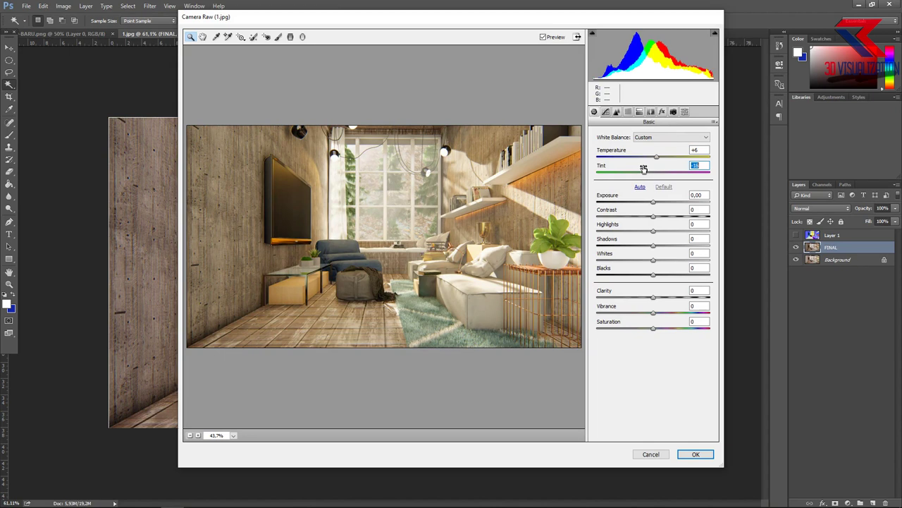
{"action": "mouse_move", "coordinate": [646, 198]}
{"action": "left_mouse_down"}
{"action": "mouse_move", "coordinate": [673, 232]}
{"action": "mouse_move", "coordinate": [633, 248]}
{"action": "mouse_move", "coordinate": [628, 260]}
{"action": "mouse_move", "coordinate": [691, 274]}
{"action": "mouse_move", "coordinate": [656, 276]}
{"action": "left_mouse_up"}
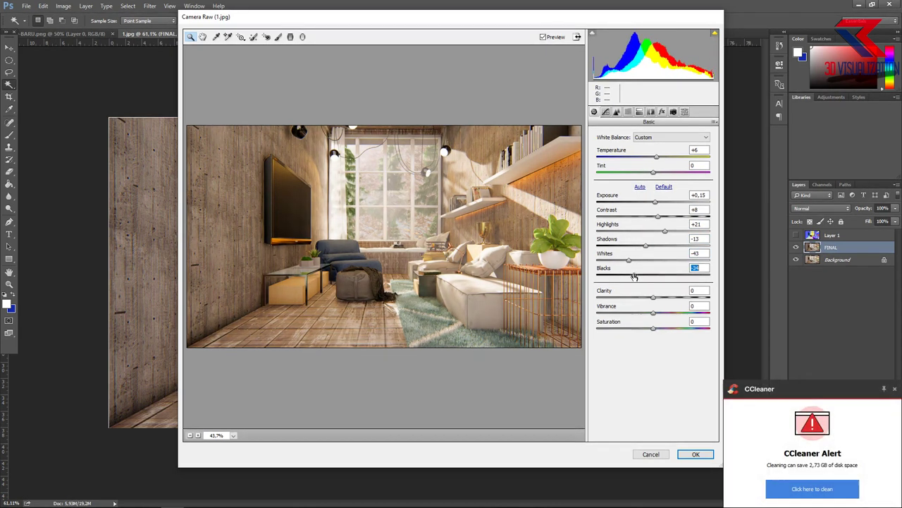
{"action": "left_click", "coordinate": [697, 455]}
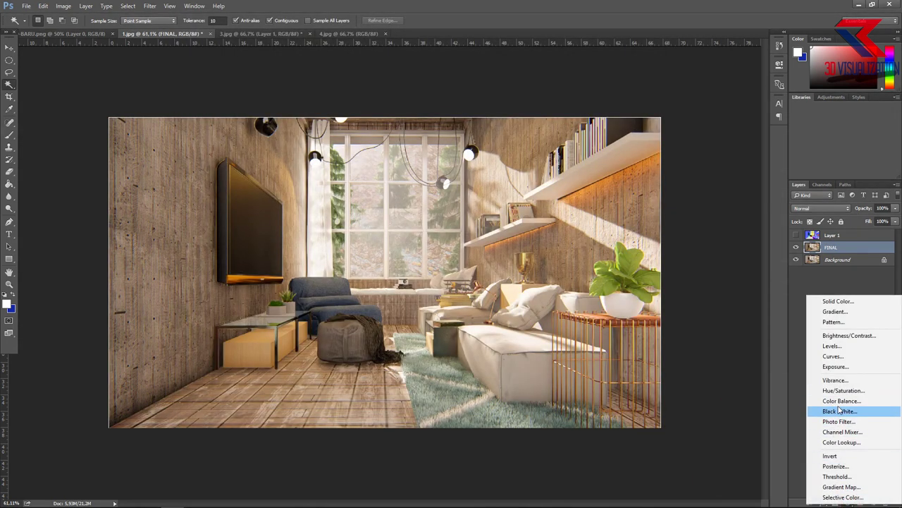
Step: Add a Color Balance layer nudging shadows toward blue and highlights toward blue to +9
{"action": "left_click", "coordinate": [839, 401]}
{"action": "left_click", "coordinate": [678, 86]}
{"action": "left_click", "coordinate": [679, 88]}
{"action": "left_click_drag", "start_coordinate": [687, 140], "coordinate": [693, 114]}
{"action": "left_click", "coordinate": [688, 87]}
{"action": "left_click", "coordinate": [688, 96]}
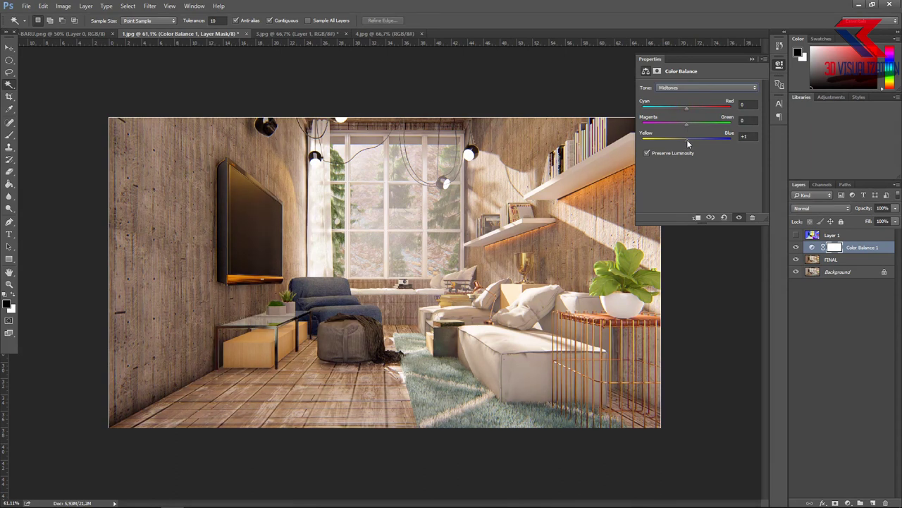
{"action": "left_click", "coordinate": [683, 88]}
{"action": "left_click", "coordinate": [684, 109]}
{"action": "left_click_drag", "start_coordinate": [688, 140], "coordinate": [687, 141]}
{"action": "left_click_drag", "start_coordinate": [685, 141], "coordinate": [691, 141]}
Step: Add a Curves adjustment layer with a slight S-curve
{"action": "left_click", "coordinate": [860, 502]}
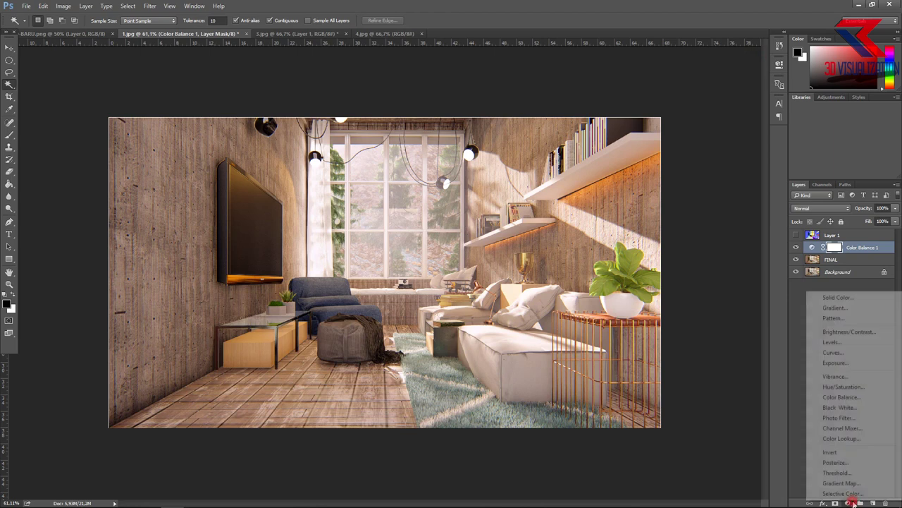
{"action": "left_click", "coordinate": [832, 363]}
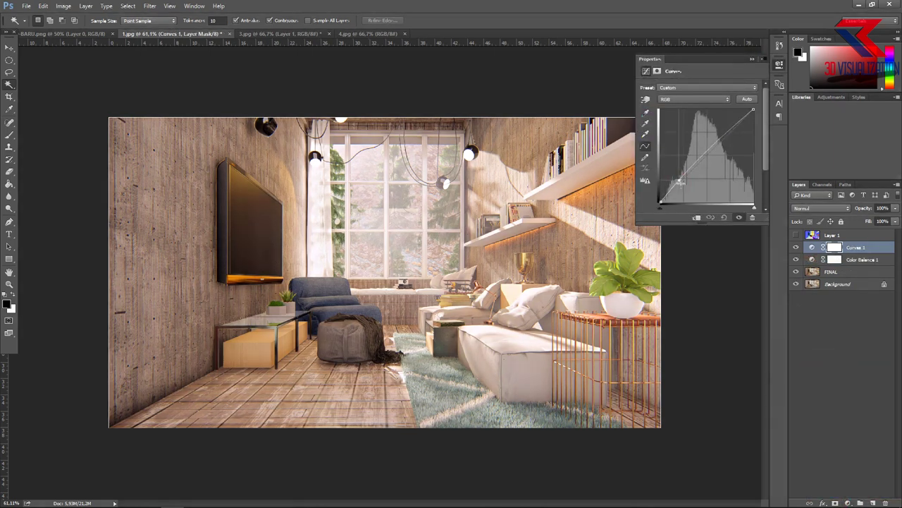
{"action": "left_click_drag", "start_coordinate": [679, 182], "coordinate": [680, 187]}
{"action": "left_click", "coordinate": [744, 120]}
{"action": "left_click", "coordinate": [751, 61]}
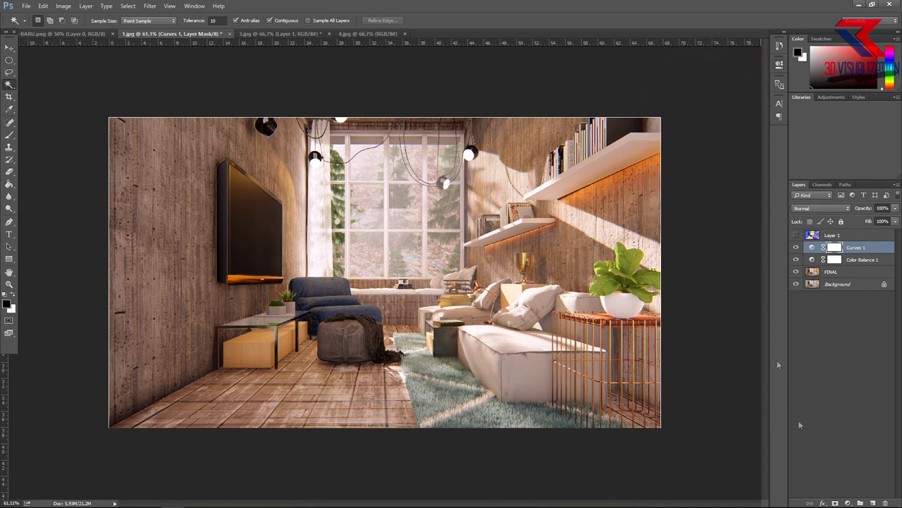
Step: Add an Exposure adjustment layer set to +0.15
{"action": "left_click", "coordinate": [848, 502]}
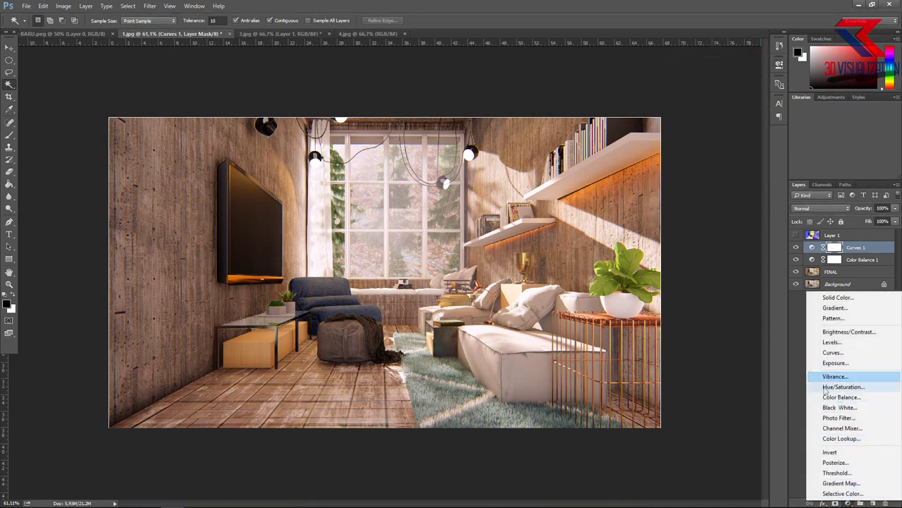
{"action": "left_click", "coordinate": [837, 362]}
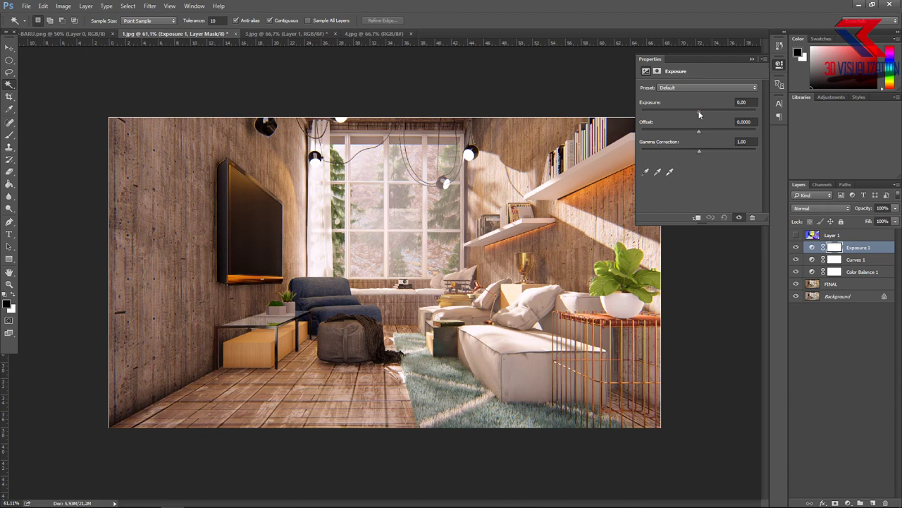
{"action": "left_click_drag", "start_coordinate": [699, 110], "coordinate": [702, 110]}
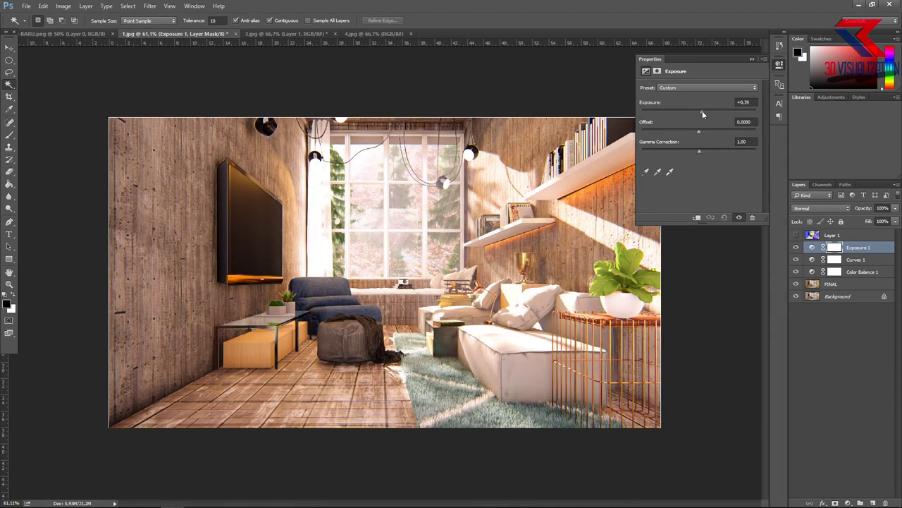
{"action": "double_click", "coordinate": [743, 103]}
{"action": "type", "text": "0.15"}
{"action": "key", "text": "Return"}
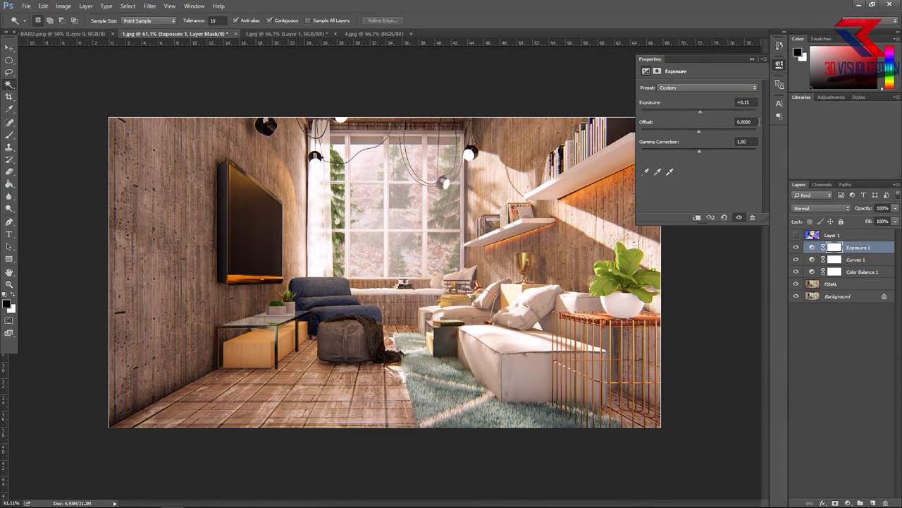
{"action": "left_click", "coordinate": [853, 503]}
{"action": "left_click", "coordinate": [792, 372]}
{"action": "left_click_drag", "start_coordinate": [865, 210], "coordinate": [852, 212]}
{"action": "left_click", "coordinate": [835, 236]}
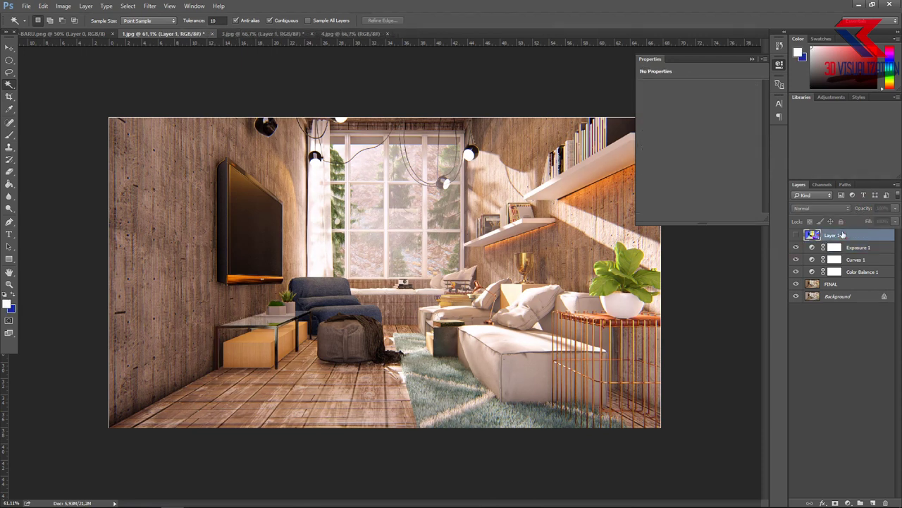
{"action": "right_click", "coordinate": [839, 237]}
{"action": "left_click", "coordinate": [776, 165]}
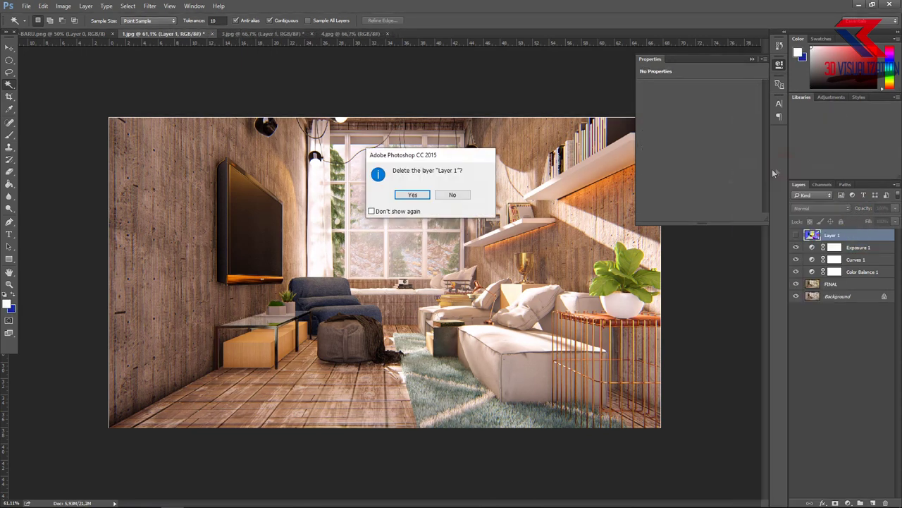
{"action": "left_click", "coordinate": [413, 195]}
{"action": "left_click", "coordinate": [853, 277]}
{"action": "left_click", "coordinate": [853, 235], "text": "shift"}
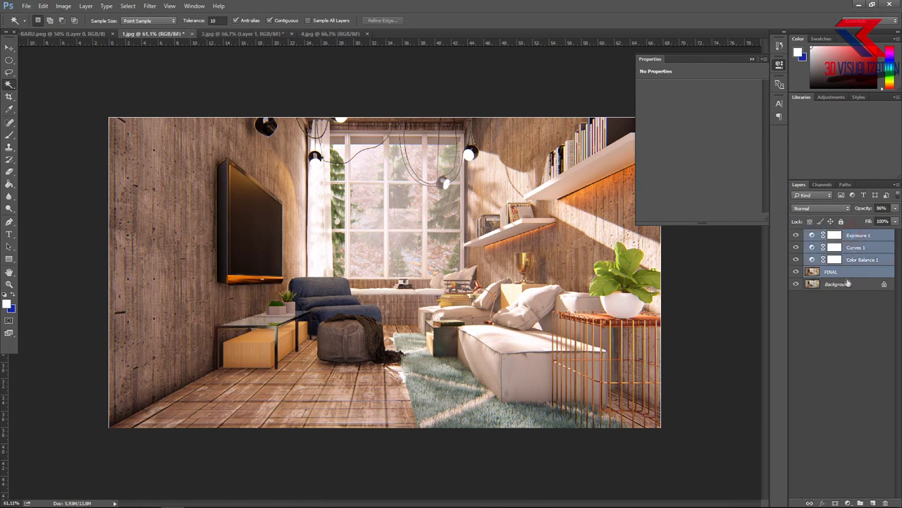
{"action": "right_click", "coordinate": [846, 277]}
{"action": "left_click", "coordinate": [790, 175]}
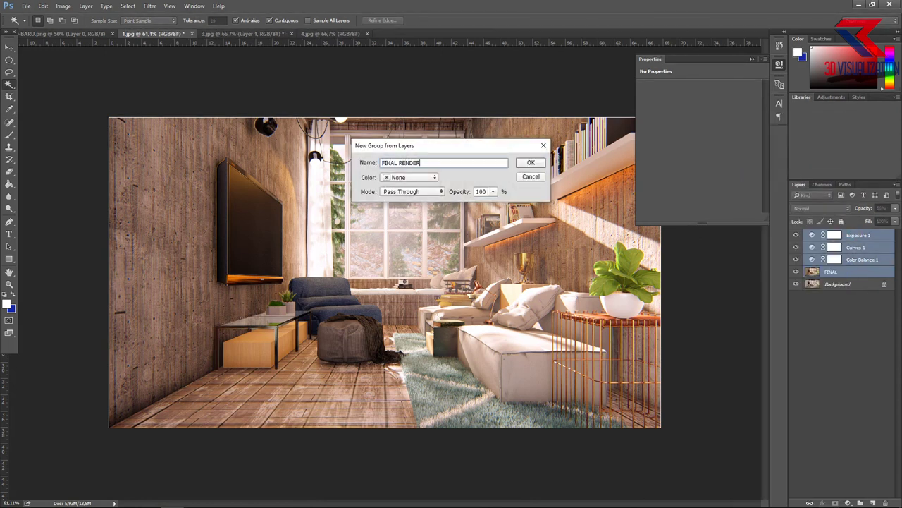
{"action": "key", "text": "Return"}
{"action": "right_click", "coordinate": [841, 240]}
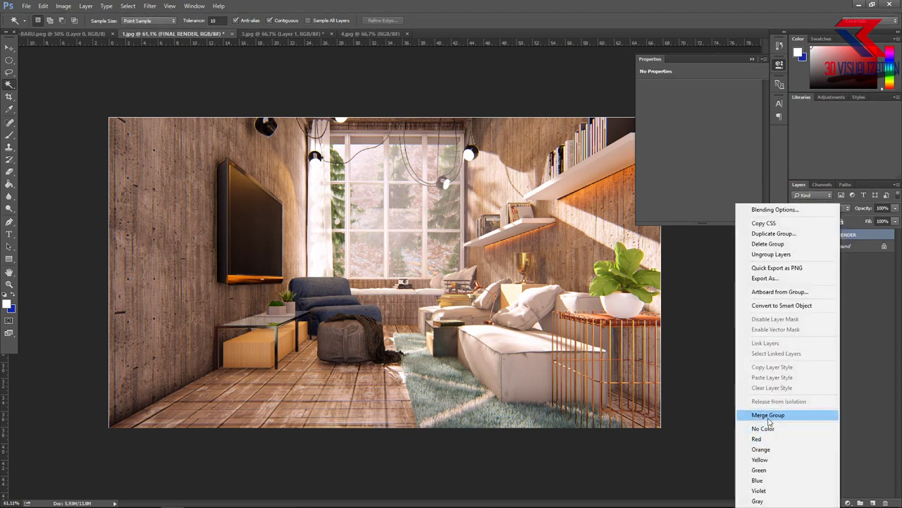
{"action": "left_click", "coordinate": [768, 413]}
{"action": "left_click", "coordinate": [796, 235]}
{"action": "left_click", "coordinate": [796, 235]}
{"action": "left_click", "coordinate": [796, 235]}
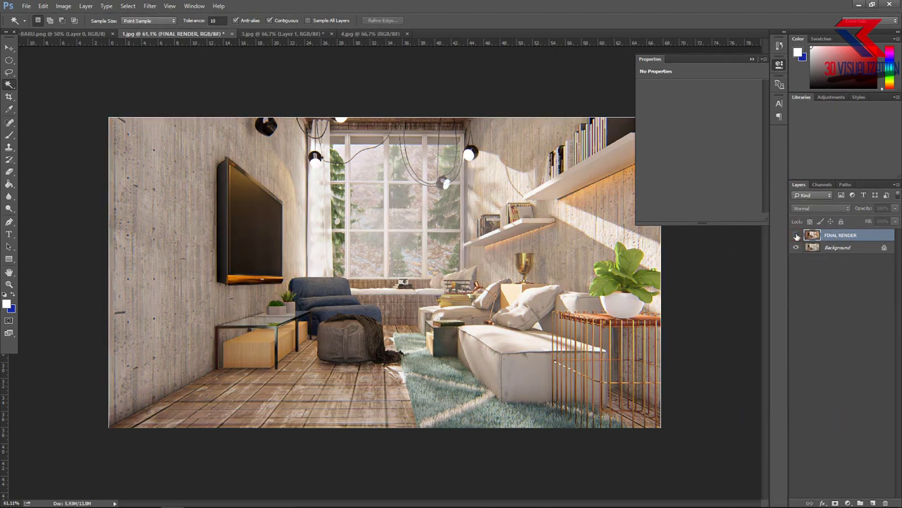
{"action": "left_click", "coordinate": [796, 234]}
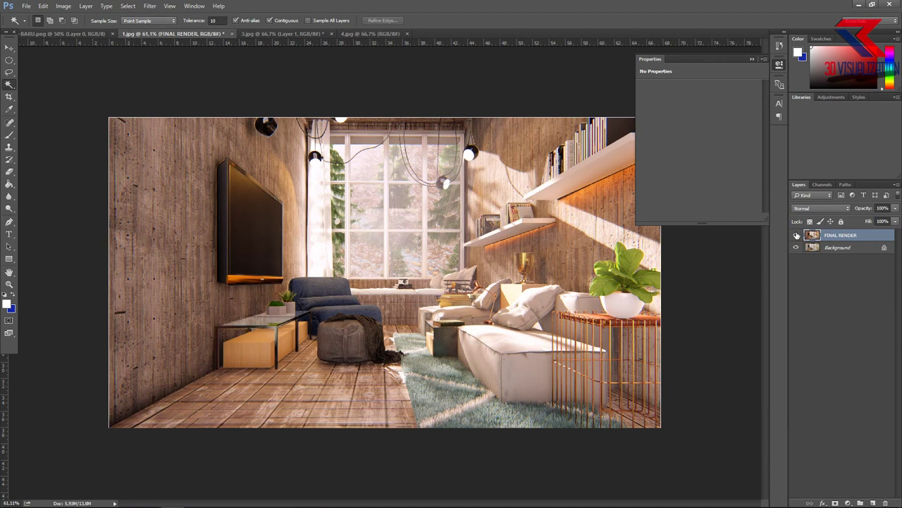
{"action": "left_click", "coordinate": [796, 234]}
{"action": "left_click", "coordinate": [796, 235]}
{"action": "left_click", "coordinate": [796, 234]}
{"action": "left_click", "coordinate": [796, 235]}
{"action": "left_click", "coordinate": [796, 235]}
{"action": "left_click", "coordinate": [796, 235]}
{"action": "left_click", "coordinate": [796, 235]}
{"action": "left_click", "coordinate": [796, 235]}
Step: In 3.jpg, duplicate the Background as FINAL RENDER, hide Layer 1 and select FINAL RENDER
{"action": "left_click", "coordinate": [307, 34]}
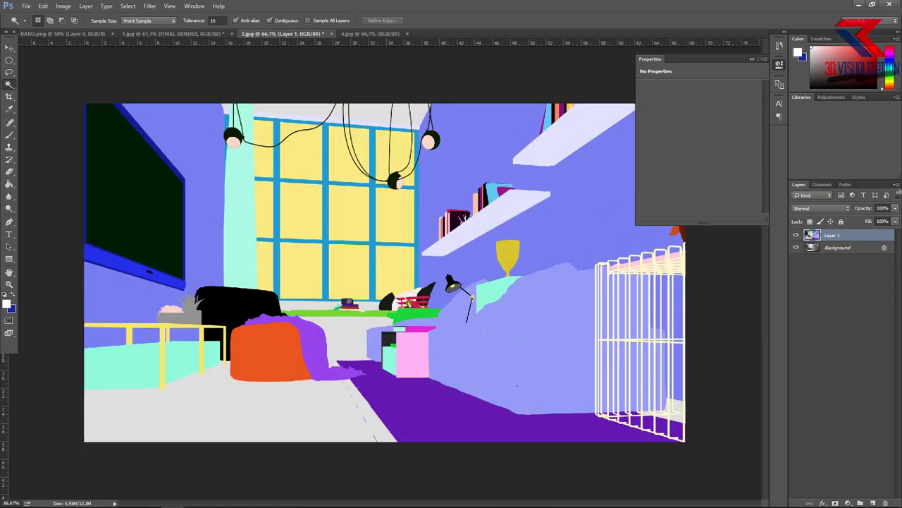
{"action": "right_click", "coordinate": [837, 248]}
{"action": "left_click", "coordinate": [833, 270]}
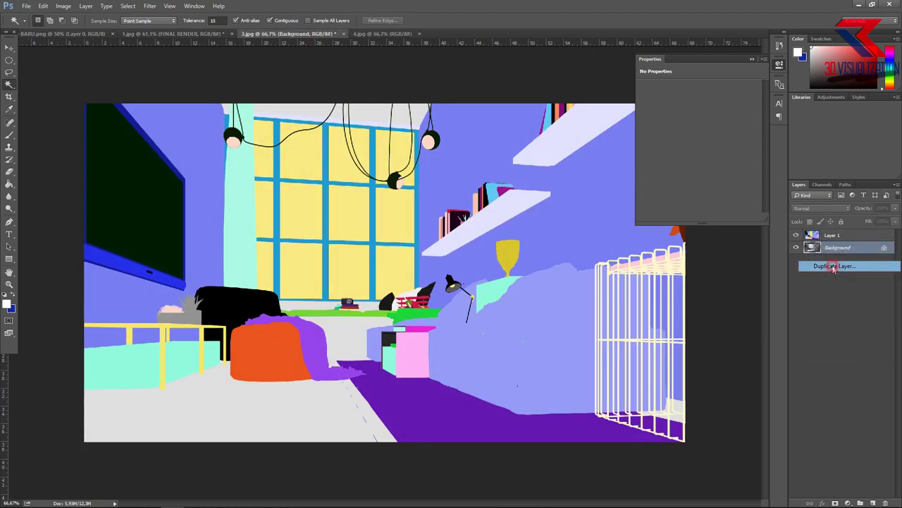
{"action": "type", "text": "FINAL RENDER"}
{"action": "key", "text": "Return"}
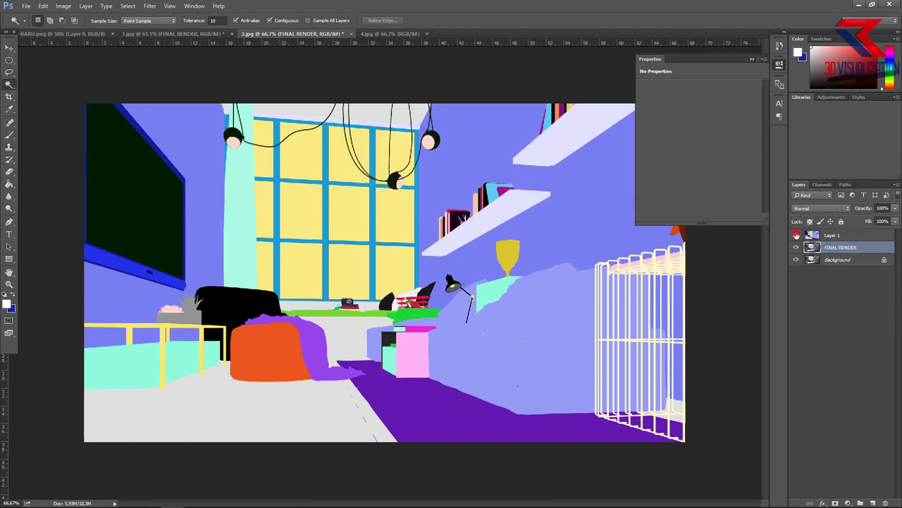
{"action": "left_click", "coordinate": [796, 235]}
{"action": "left_click", "coordinate": [838, 237]}
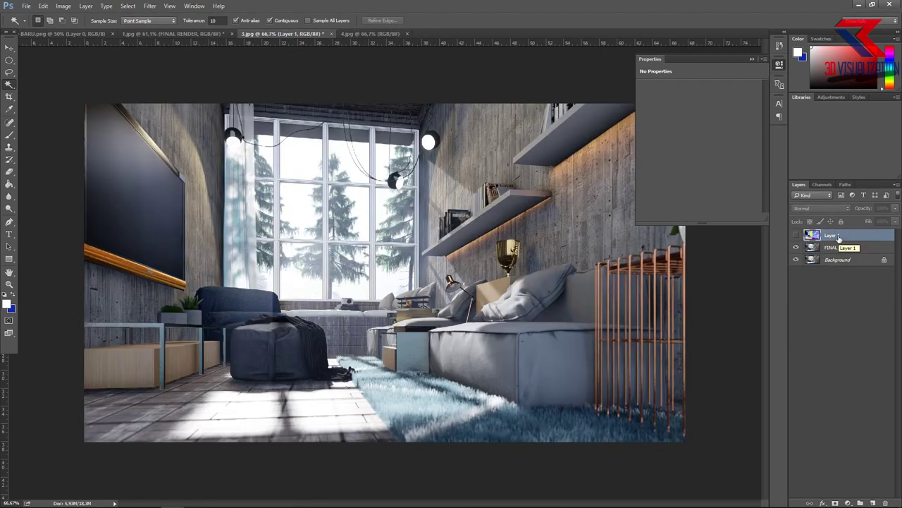
{"action": "left_click", "coordinate": [840, 247]}
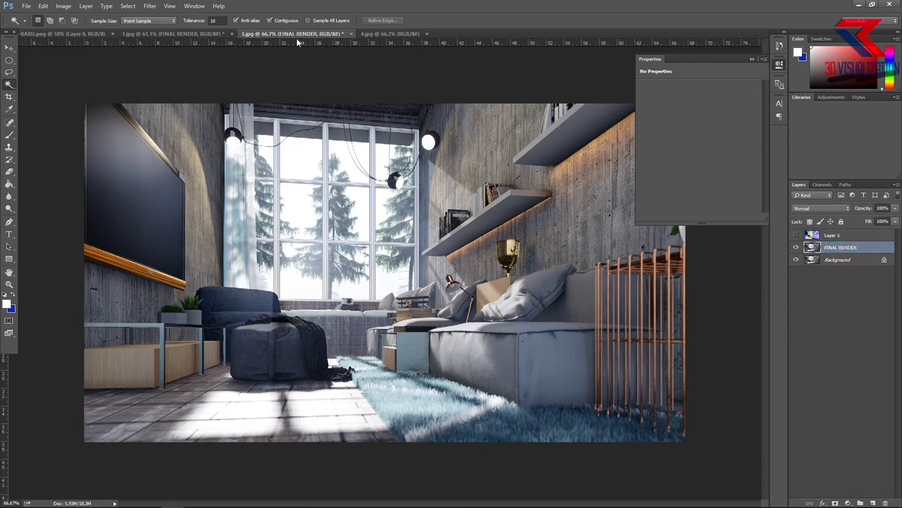
{"action": "left_click", "coordinate": [151, 5]}
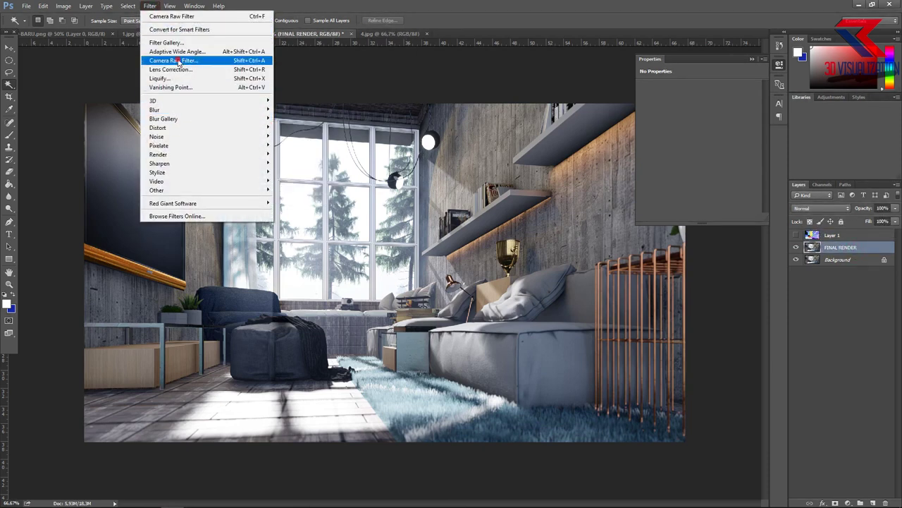
Step: Grade FINAL RENDER in Camera Raw: Temperature -7, Tint +8, Contrast +10, Highlights +23, Shadows -11
{"action": "left_click", "coordinate": [177, 60]}
{"action": "mouse_move", "coordinate": [639, 152]}
{"action": "left_mouse_down"}
{"action": "mouse_move", "coordinate": [657, 156]}
{"action": "mouse_move", "coordinate": [640, 165]}
{"action": "mouse_move", "coordinate": [652, 173]}
{"action": "mouse_move", "coordinate": [652, 222]}
{"action": "mouse_move", "coordinate": [641, 237]}
{"action": "mouse_move", "coordinate": [659, 236]}
{"action": "mouse_move", "coordinate": [647, 247]}
{"action": "mouse_move", "coordinate": [677, 275]}
{"action": "left_mouse_up"}
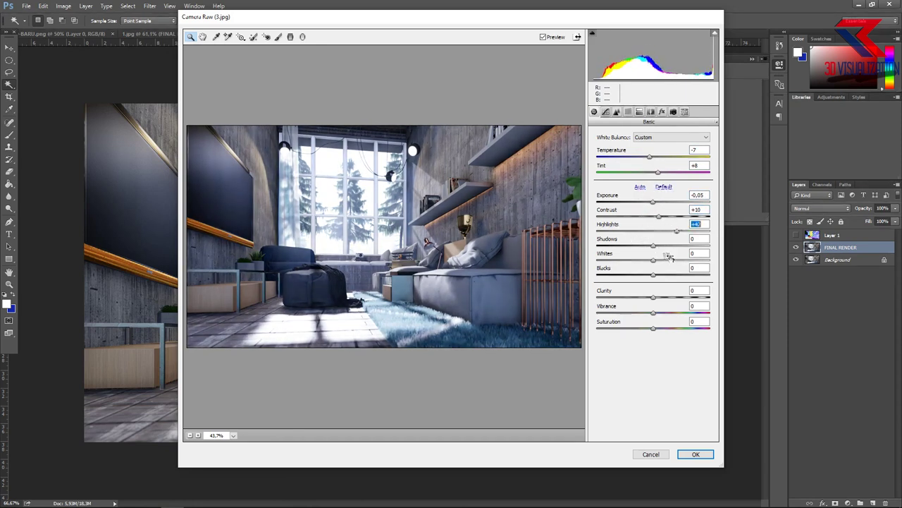
{"action": "mouse_move", "coordinate": [644, 241]}
{"action": "left_mouse_down"}
{"action": "mouse_move", "coordinate": [638, 263]}
{"action": "mouse_move", "coordinate": [650, 261]}
{"action": "mouse_move", "coordinate": [677, 303]}
{"action": "mouse_move", "coordinate": [662, 306]}
{"action": "left_mouse_up"}
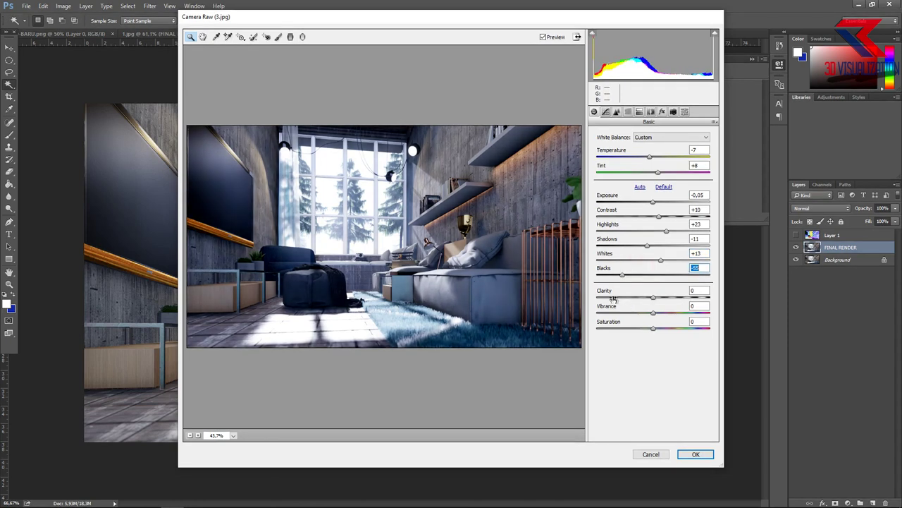
{"action": "left_click", "coordinate": [695, 454]}
{"action": "left_click", "coordinate": [848, 502]}
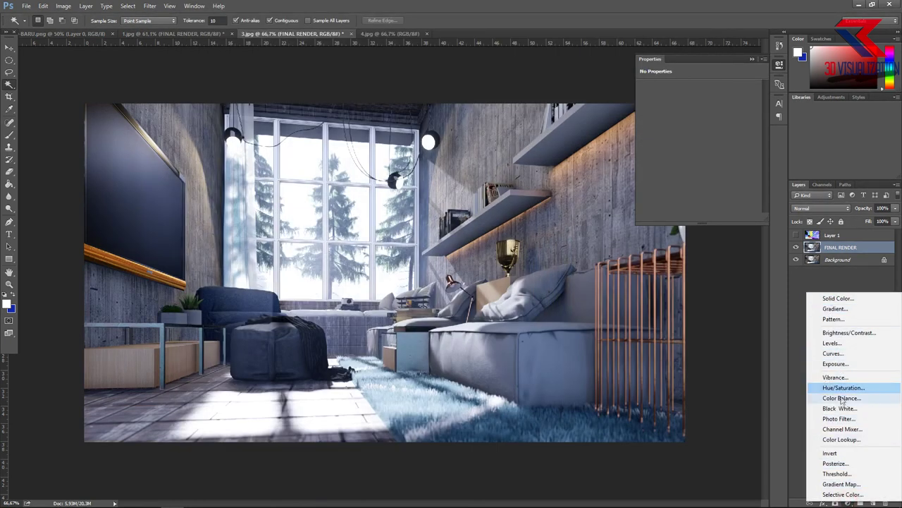
Step: Add a Color Balance layer with Shadows blue +4 and Highlights yellow -9
{"action": "left_click", "coordinate": [818, 392]}
{"action": "left_click", "coordinate": [696, 88]}
{"action": "left_click", "coordinate": [666, 95]}
{"action": "left_click_drag", "start_coordinate": [687, 140], "coordinate": [698, 121]}
{"action": "left_click", "coordinate": [687, 86]}
{"action": "left_click", "coordinate": [687, 95]}
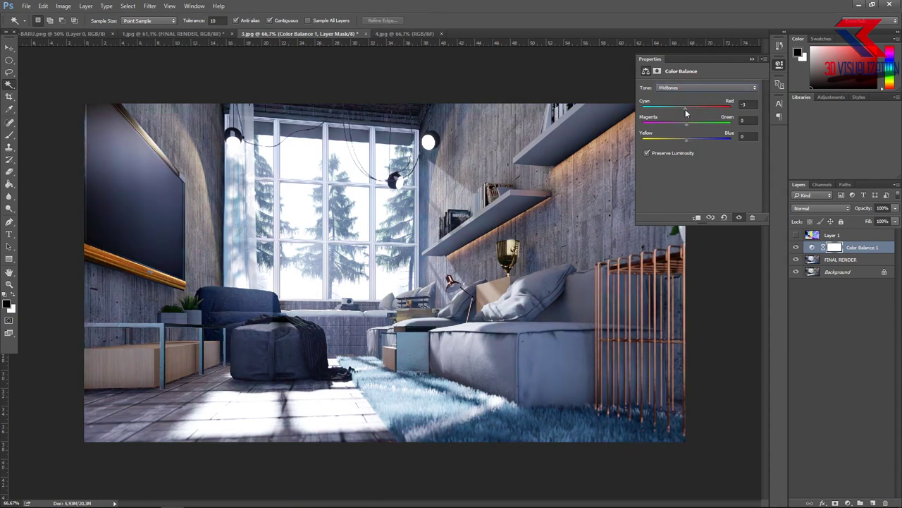
{"action": "left_click", "coordinate": [688, 87]}
{"action": "left_click", "coordinate": [686, 106]}
{"action": "left_click_drag", "start_coordinate": [682, 148], "coordinate": [686, 148]}
Step: Add a Curves layer bent upward to brighten, then a default Exposure layer
{"action": "left_click", "coordinate": [849, 502]}
{"action": "left_click", "coordinate": [832, 355]}
{"action": "mouse_move", "coordinate": [676, 187]}
{"action": "left_mouse_down"}
{"action": "mouse_move", "coordinate": [676, 168]}
{"action": "mouse_move", "coordinate": [676, 181]}
{"action": "left_mouse_up"}
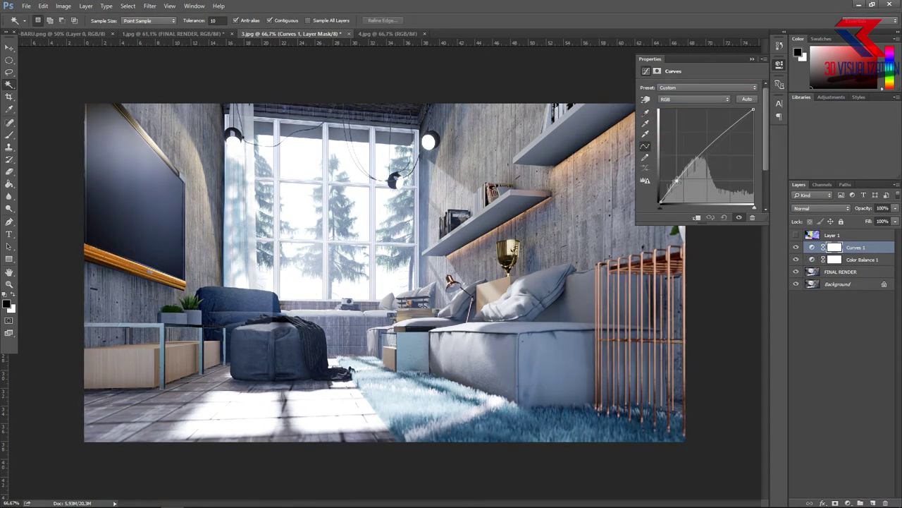
{"action": "key", "text": "Return"}
{"action": "left_click", "coordinate": [848, 503]}
{"action": "left_click", "coordinate": [832, 363]}
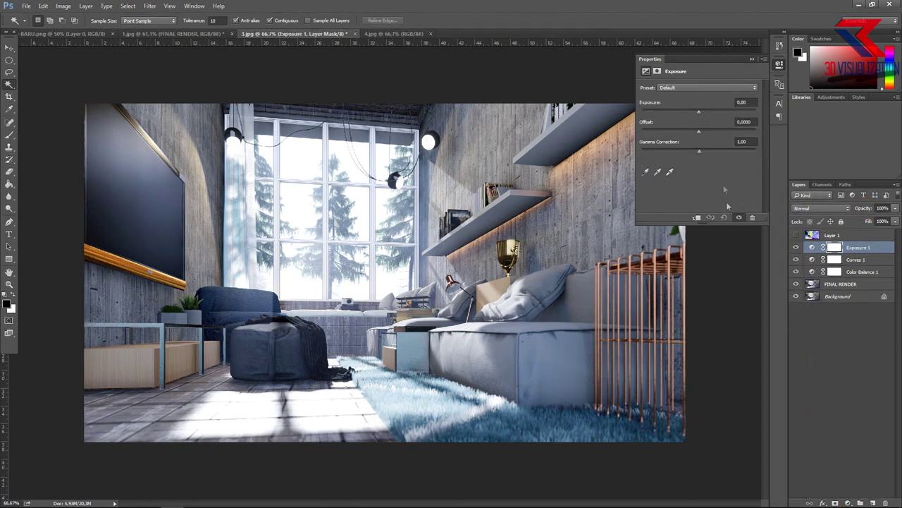
Step: Add a Color Lookup adjustment layer using the 3Strip.look 3D LUT
{"action": "left_click", "coordinate": [752, 60]}
{"action": "left_click", "coordinate": [848, 503]}
{"action": "left_click", "coordinate": [839, 443]}
{"action": "left_click", "coordinate": [698, 87]}
{"action": "left_click", "coordinate": [700, 127]}
{"action": "left_click", "coordinate": [697, 87]}
{"action": "left_click", "coordinate": [698, 136]}
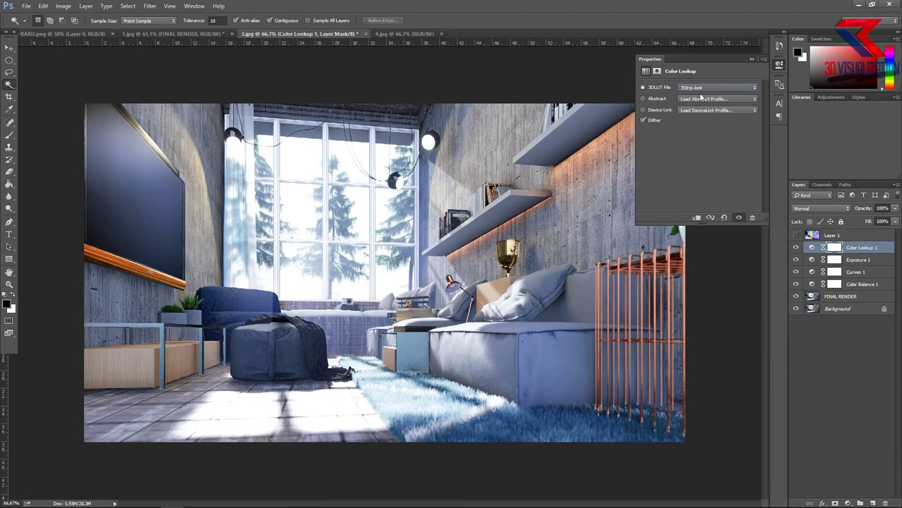
Step: Blend the lookup layer in Soft Light at 38% opacity
{"action": "left_click", "coordinate": [832, 208]}
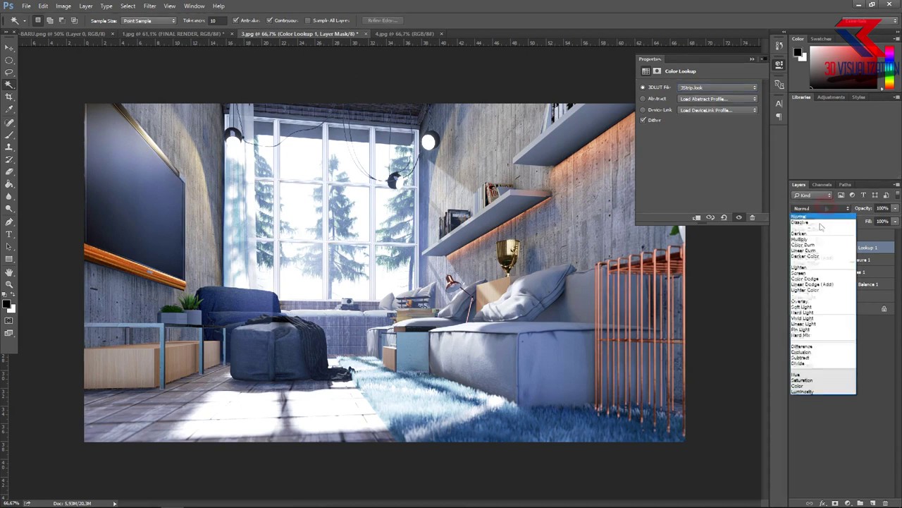
{"action": "left_click", "coordinate": [817, 300]}
{"action": "left_click", "coordinate": [832, 208]}
{"action": "left_click", "coordinate": [811, 301]}
{"action": "left_click", "coordinate": [832, 208]}
{"action": "left_click", "coordinate": [822, 306]}
{"action": "left_click_drag", "start_coordinate": [868, 221], "coordinate": [832, 221]}
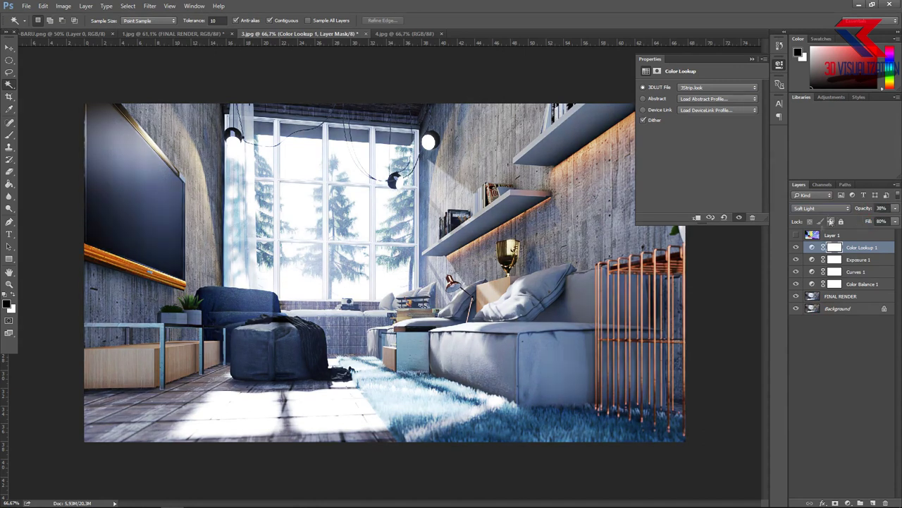
{"action": "left_click", "coordinate": [752, 59]}
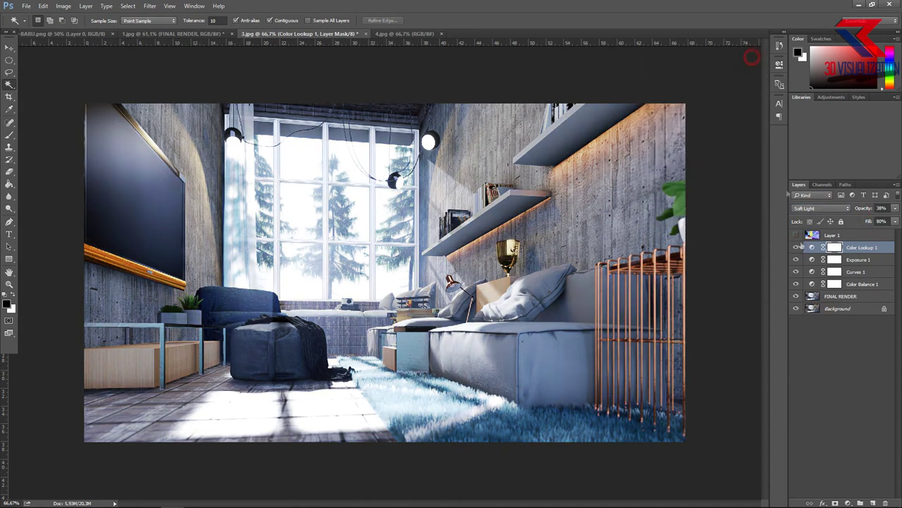
Step: Merge the adjustment layers and render into one layer named FINAL RENDER
{"action": "left_click", "coordinate": [843, 289], "text": "shift"}
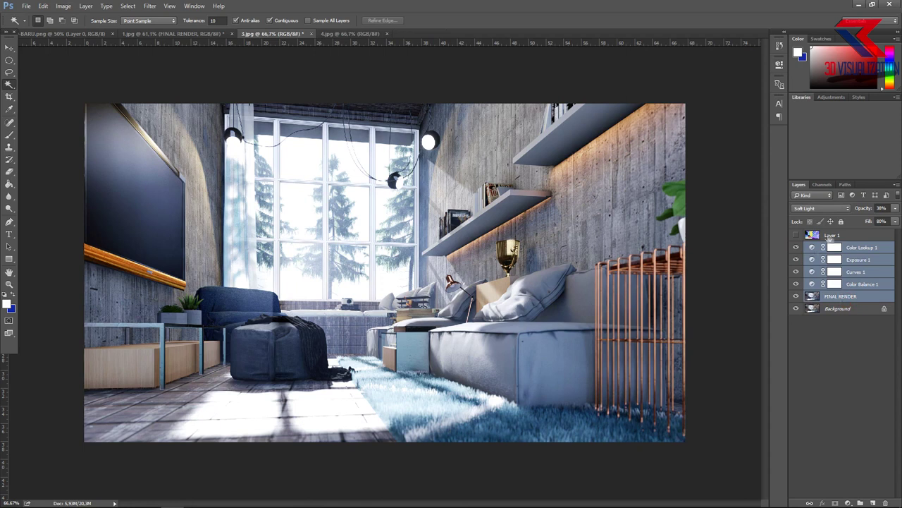
{"action": "left_click", "coordinate": [842, 284], "text": "shift"}
{"action": "right_click", "coordinate": [840, 279]}
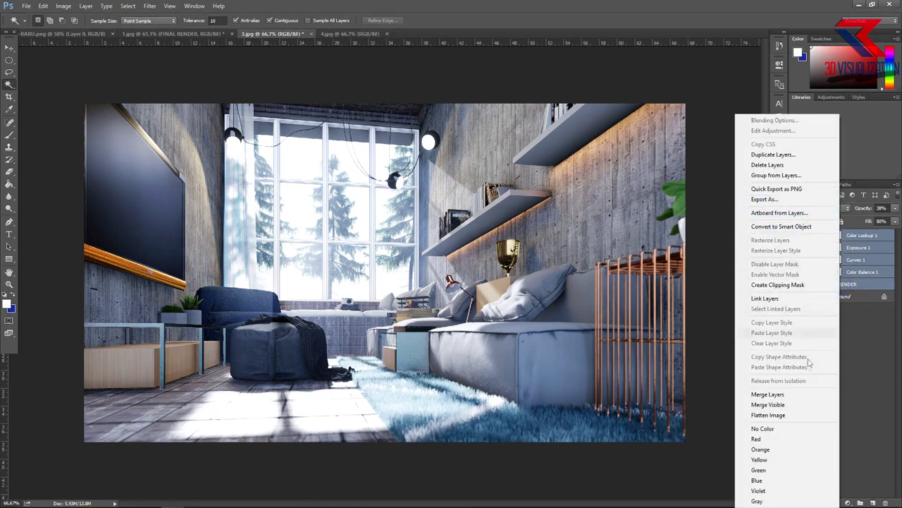
{"action": "left_click", "coordinate": [767, 394]}
{"action": "double_click", "coordinate": [846, 236]}
{"action": "type", "text": "FINAL"}
{"action": "key", "text": "Return"}
Step: Toggle the merged layer's visibility to compare the graded render with the original
{"action": "left_click", "coordinate": [796, 235]}
{"action": "left_click", "coordinate": [795, 235]}
{"action": "left_click", "coordinate": [796, 236]}
{"action": "left_click", "coordinate": [796, 235]}
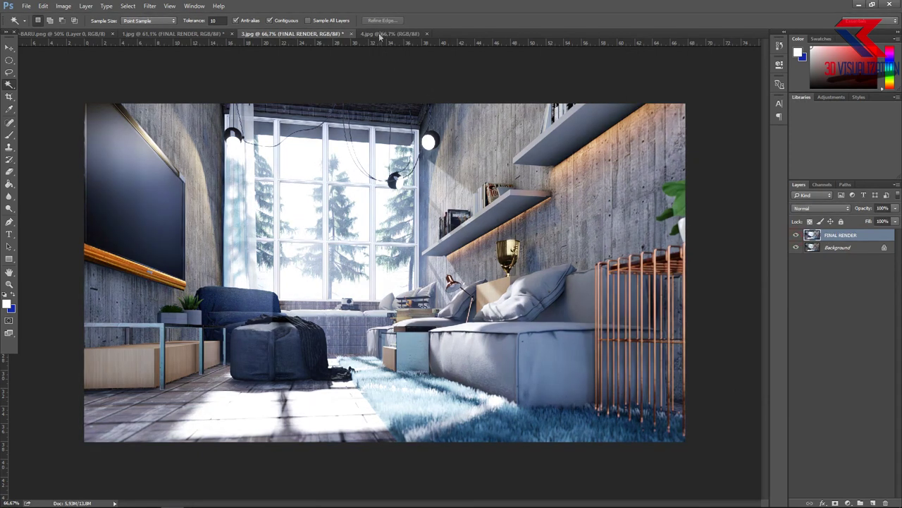
{"action": "left_click", "coordinate": [796, 235]}
{"action": "left_click", "coordinate": [796, 236]}
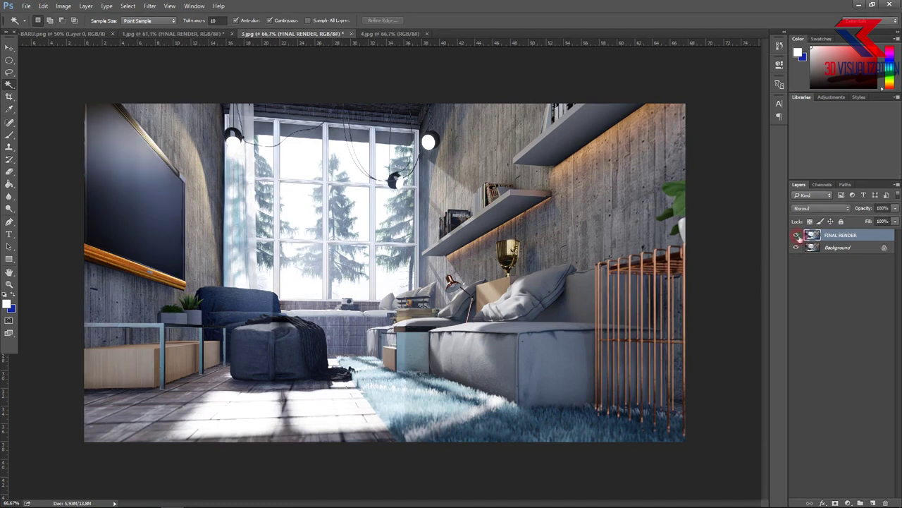
Step: In 4.jpg, duplicate the Background as a layer named FINAL RENDER
{"action": "left_click", "coordinate": [377, 33]}
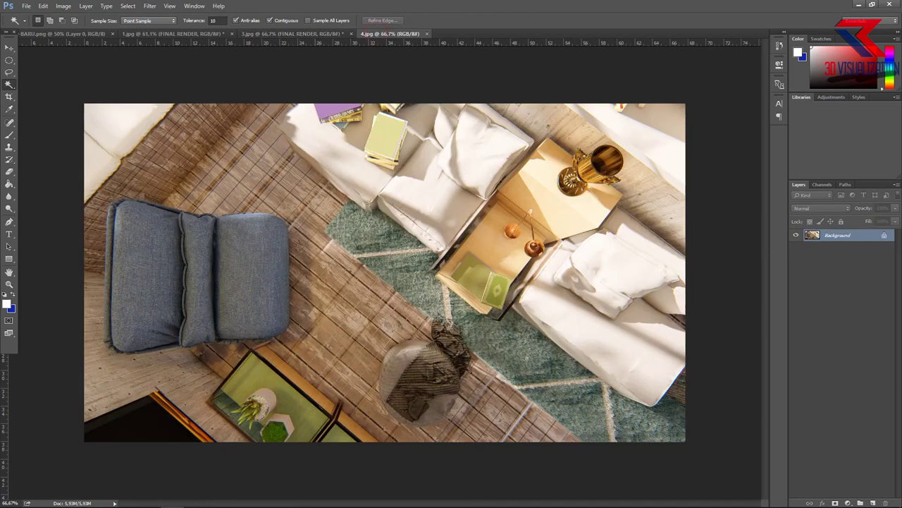
{"action": "right_click", "coordinate": [822, 235]}
{"action": "left_click", "coordinate": [824, 255]}
{"action": "type", "text": "F"}
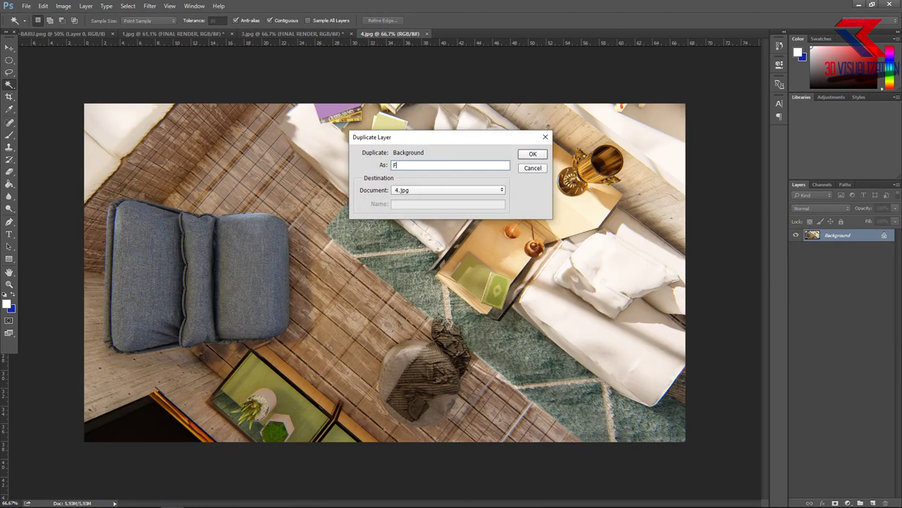
{"action": "key", "text": "Return"}
{"action": "left_click", "coordinate": [849, 501]}
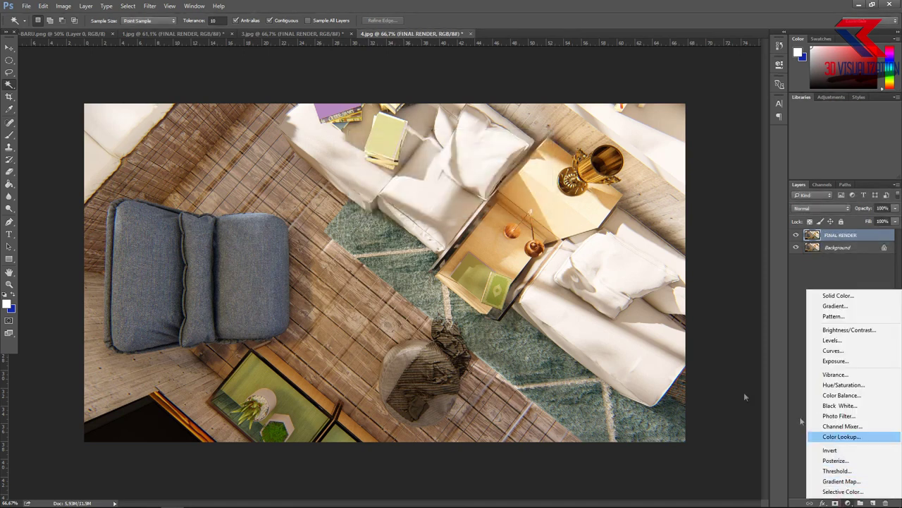
{"action": "key", "text": "Escape"}
Step: Apply Camera Raw: Temperature -20, Tint -7, Exposure -0.20, Highlights -52, Shadows +25
{"action": "left_click", "coordinate": [149, 6]}
{"action": "left_click", "coordinate": [176, 62]}
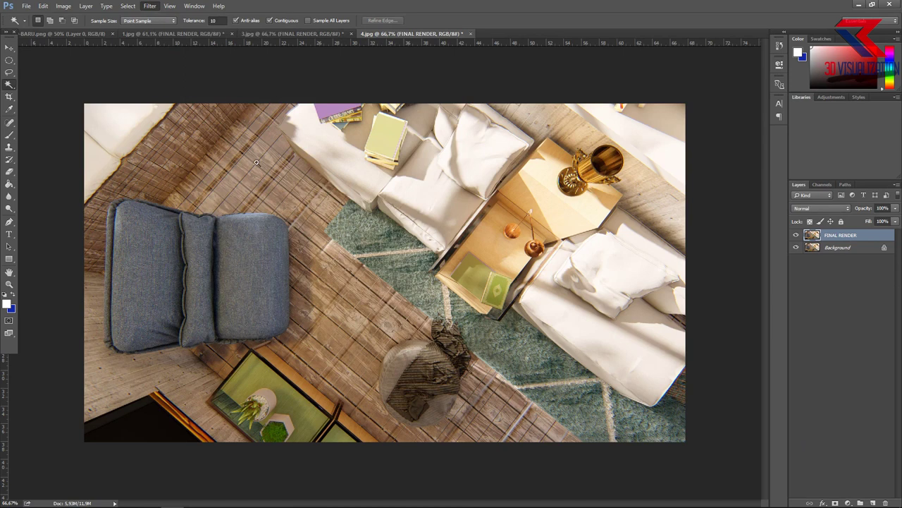
{"action": "mouse_move", "coordinate": [653, 150]}
{"action": "left_mouse_down"}
{"action": "mouse_move", "coordinate": [642, 151]}
{"action": "mouse_move", "coordinate": [649, 171]}
{"action": "left_mouse_up"}
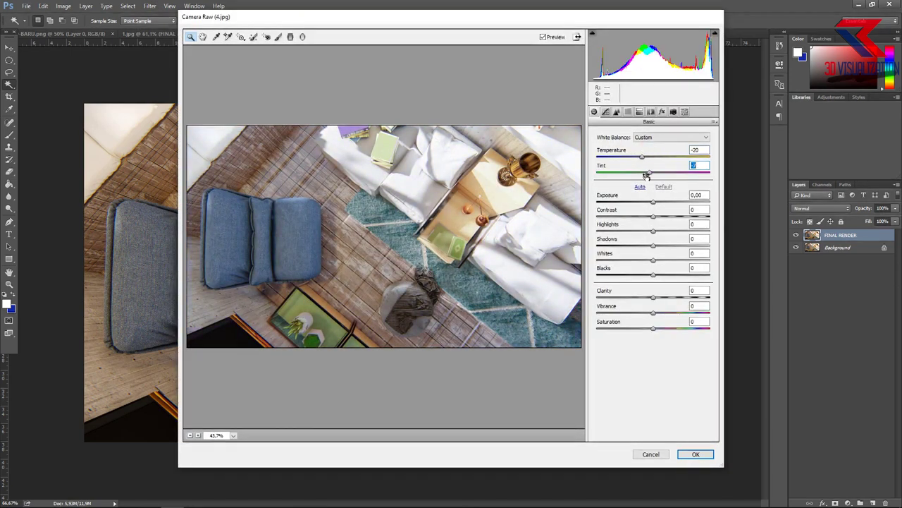
{"action": "mouse_move", "coordinate": [653, 202]}
{"action": "left_mouse_down"}
{"action": "mouse_move", "coordinate": [638, 206]}
{"action": "mouse_move", "coordinate": [650, 197]}
{"action": "mouse_move", "coordinate": [663, 216]}
{"action": "mouse_move", "coordinate": [624, 232]}
{"action": "mouse_move", "coordinate": [667, 245]}
{"action": "mouse_move", "coordinate": [649, 259]}
{"action": "mouse_move", "coordinate": [671, 274]}
{"action": "left_mouse_up"}
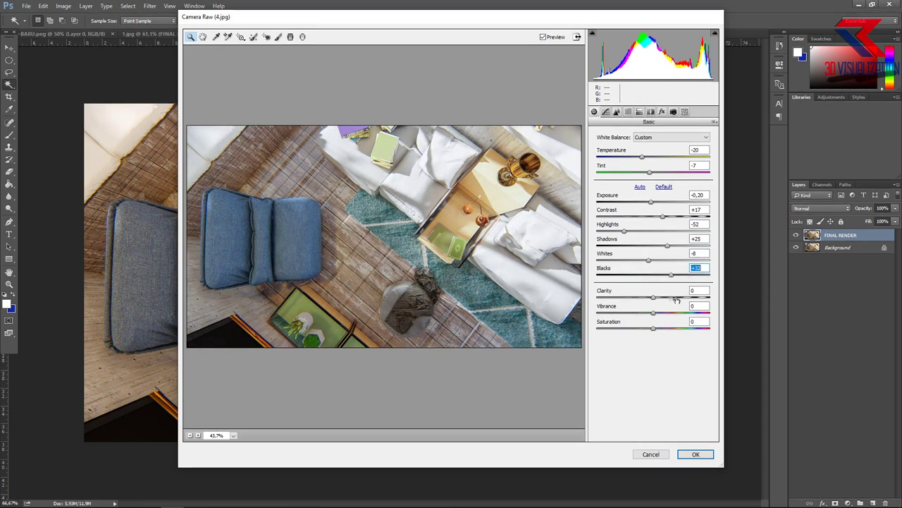
{"action": "left_click", "coordinate": [695, 454]}
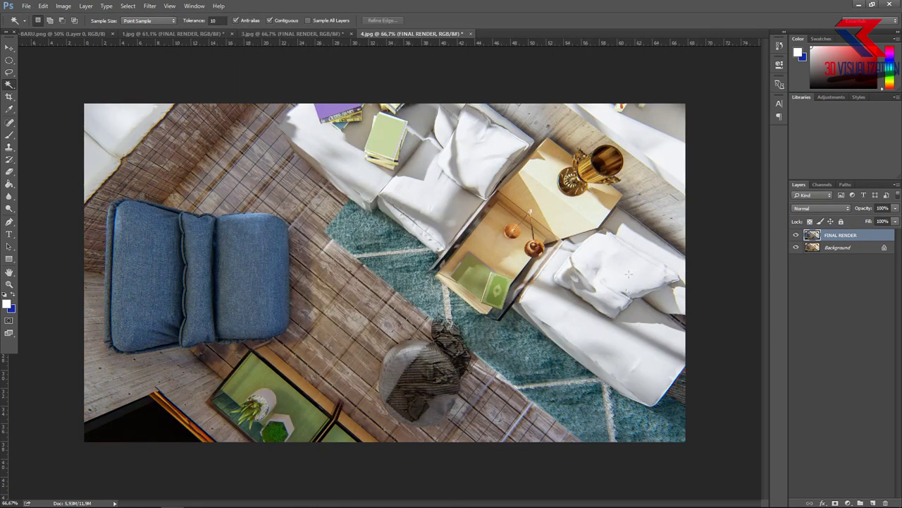
Step: Add a Color Lookup layer with Bleach Bypass, blended Soft Light at about 69% opacity
{"action": "left_click", "coordinate": [848, 502]}
{"action": "left_click", "coordinate": [846, 442]}
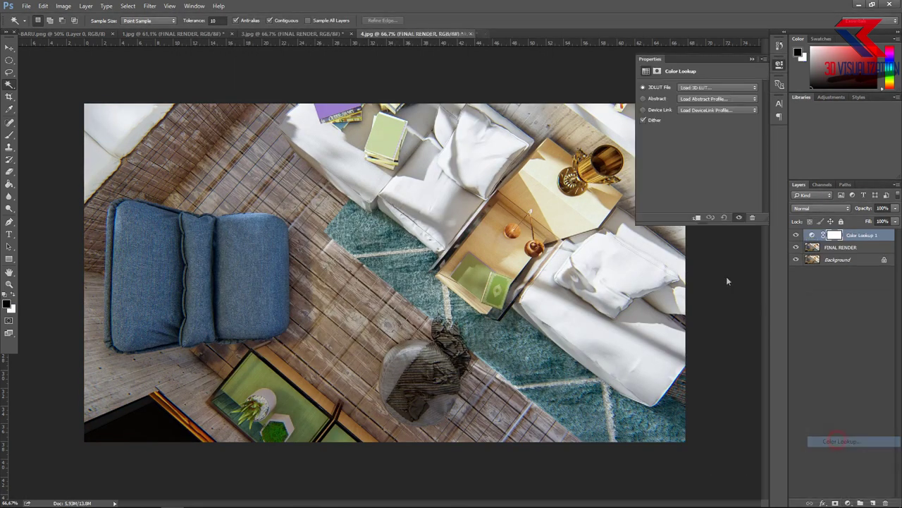
{"action": "left_click", "coordinate": [718, 90]}
{"action": "left_click", "coordinate": [705, 152]}
{"action": "left_click", "coordinate": [718, 87]}
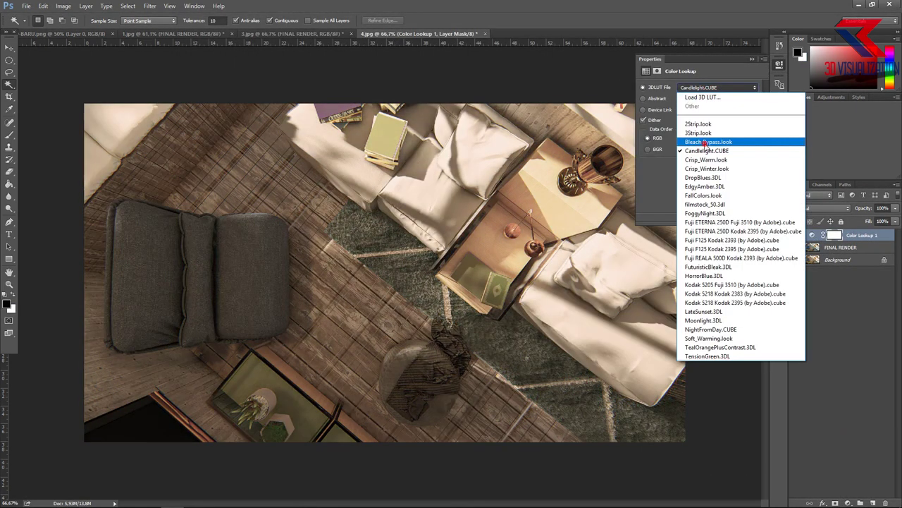
{"action": "left_click", "coordinate": [705, 141]}
{"action": "left_click", "coordinate": [710, 87]}
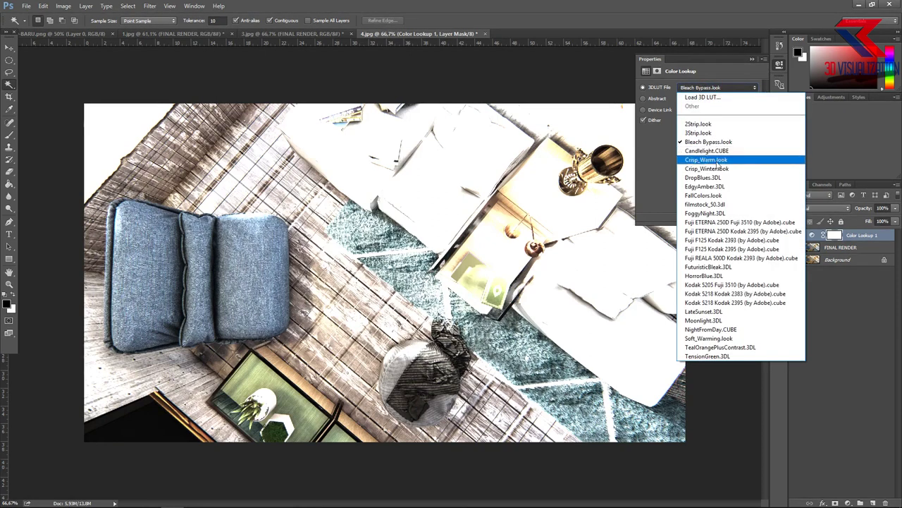
{"action": "left_click", "coordinate": [716, 142]}
{"action": "left_click_drag", "start_coordinate": [863, 208], "coordinate": [842, 209]}
{"action": "left_click", "coordinate": [822, 208]}
{"action": "left_click", "coordinate": [809, 307]}
{"action": "left_click", "coordinate": [795, 235]}
{"action": "left_click", "coordinate": [795, 235]}
{"action": "left_click", "coordinate": [860, 212]}
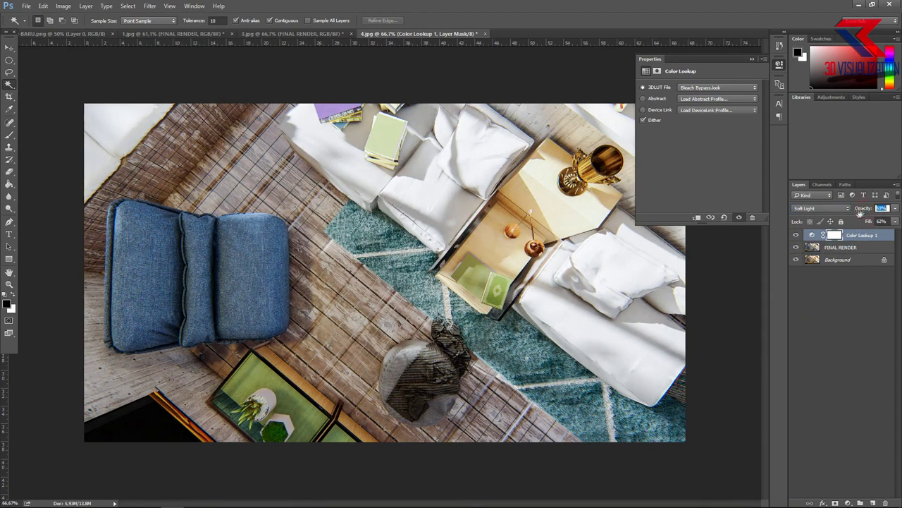
Step: Add a Color Balance layer pushing shadows toward blue and warming highlights toward yellow
{"action": "left_click", "coordinate": [848, 502]}
{"action": "left_click", "coordinate": [836, 397]}
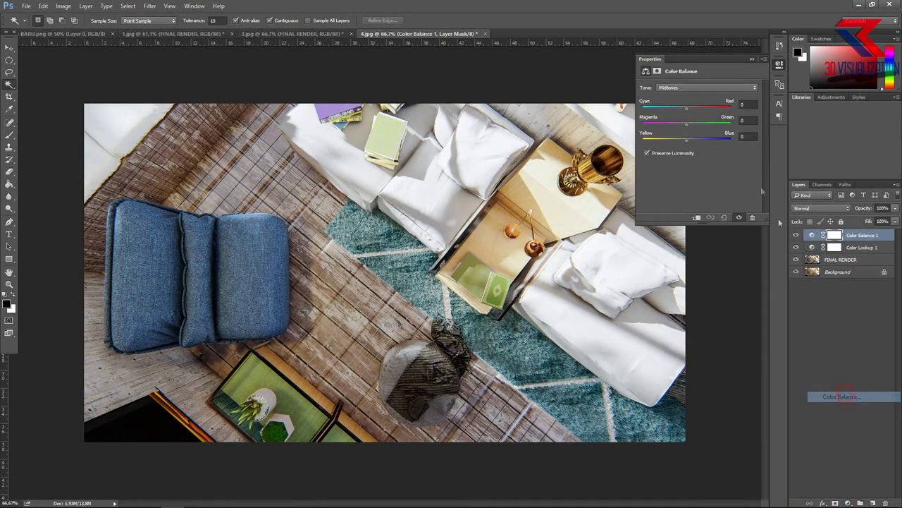
{"action": "left_click", "coordinate": [689, 87]}
{"action": "left_click", "coordinate": [676, 97]}
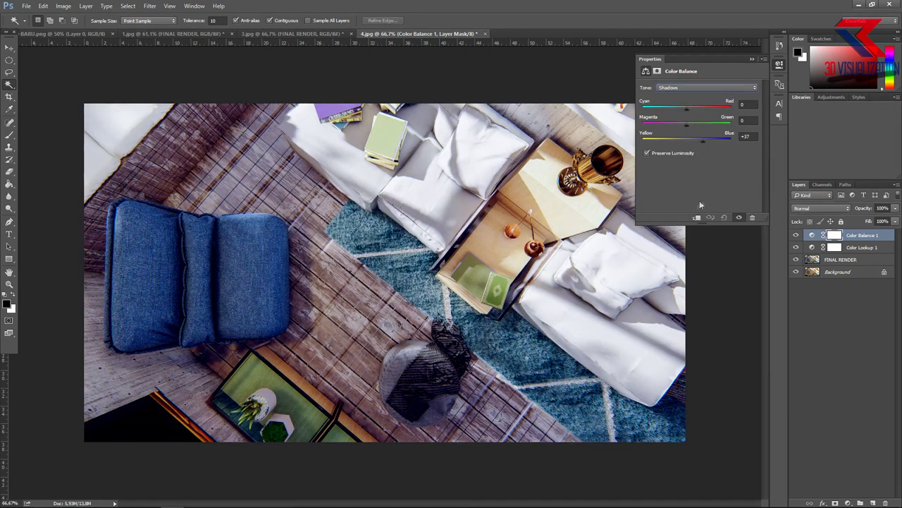
{"action": "left_click", "coordinate": [690, 139]}
{"action": "left_click", "coordinate": [685, 124]}
{"action": "left_click_drag", "start_coordinate": [685, 125], "coordinate": [686, 125]}
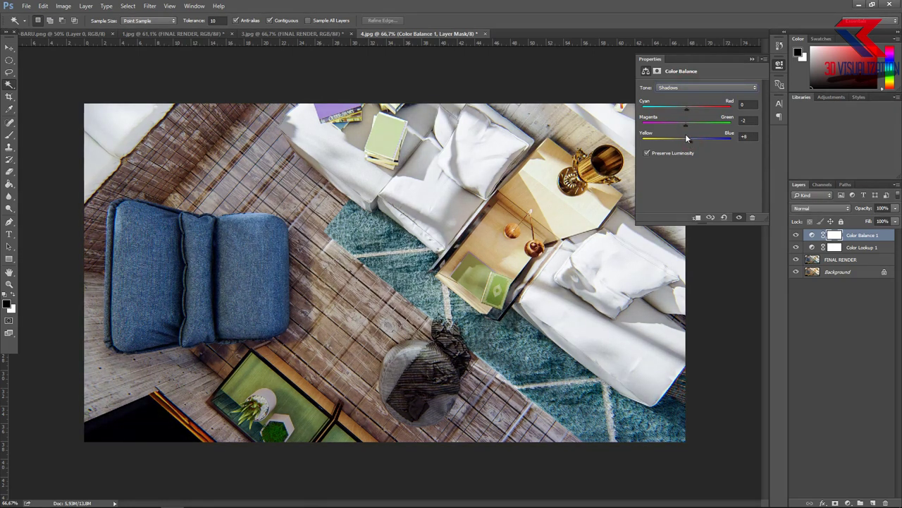
{"action": "left_click", "coordinate": [688, 108]}
{"action": "left_click", "coordinate": [689, 87]}
{"action": "left_click", "coordinate": [689, 106]}
{"action": "left_click", "coordinate": [682, 107]}
{"action": "left_click_drag", "start_coordinate": [685, 141], "coordinate": [682, 141]}
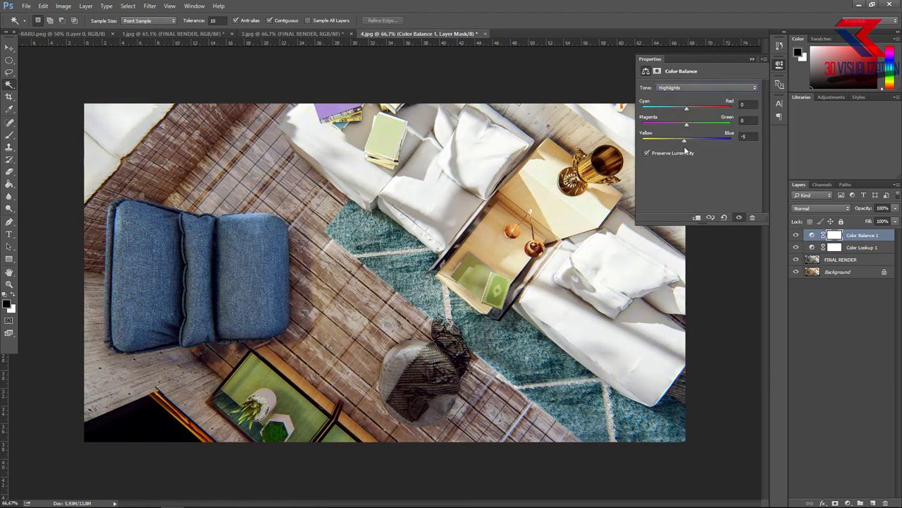
Step: Add a Curves adjustment layer and bend the curve upward to brighten
{"action": "left_click", "coordinate": [848, 503]}
{"action": "left_click", "coordinate": [851, 353]}
{"action": "mouse_move", "coordinate": [683, 181]}
{"action": "left_mouse_down"}
{"action": "mouse_move", "coordinate": [682, 169]}
{"action": "mouse_move", "coordinate": [693, 187]}
{"action": "mouse_move", "coordinate": [680, 187]}
{"action": "left_mouse_up"}
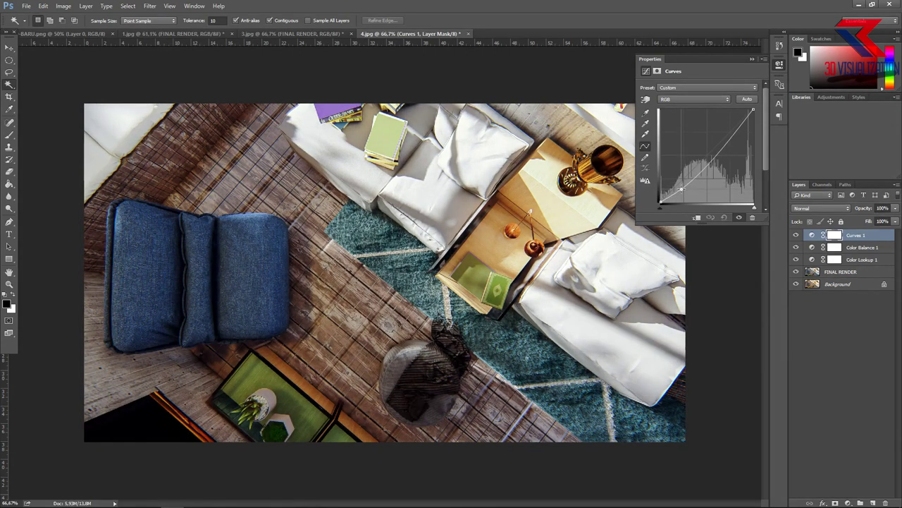
Step: Reduce the Curves layer's fill strength, then switch to the 1.jpg document
{"action": "left_click_drag", "start_coordinate": [858, 224], "coordinate": [852, 225]}
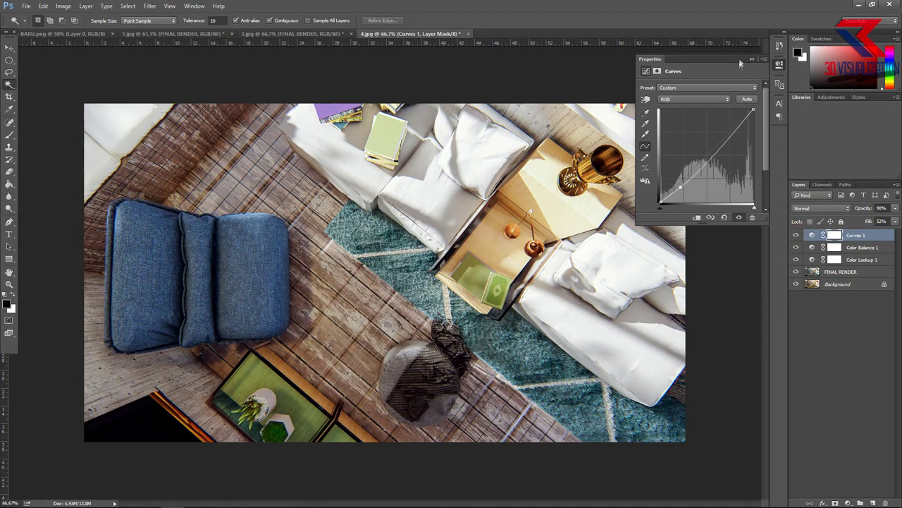
{"action": "left_click", "coordinate": [752, 58]}
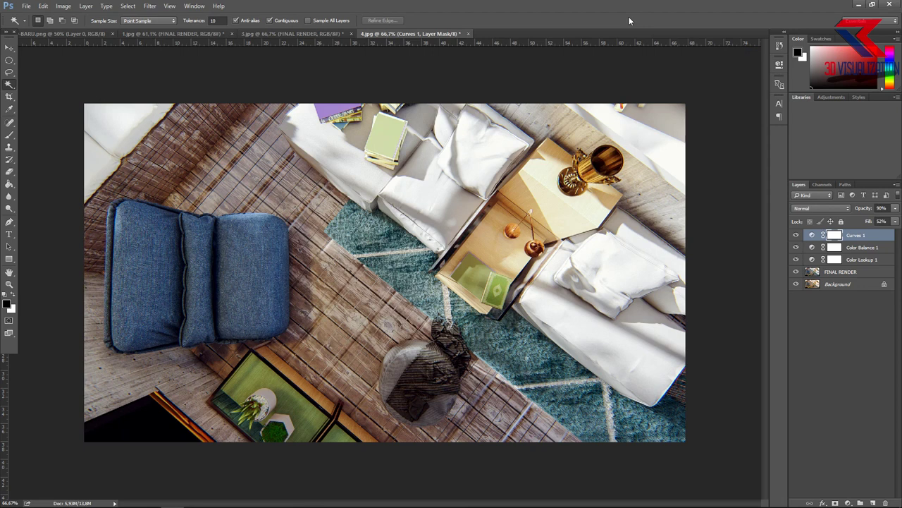
{"action": "left_click", "coordinate": [131, 34]}
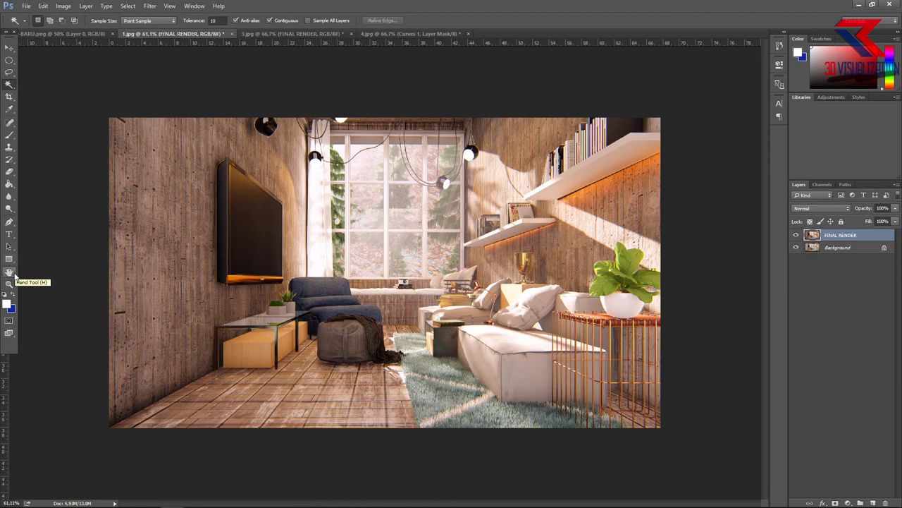
Step: Draw a white rectangle and stretch it to the image's top, bottom and left edges
{"action": "left_click", "coordinate": [9, 259]}
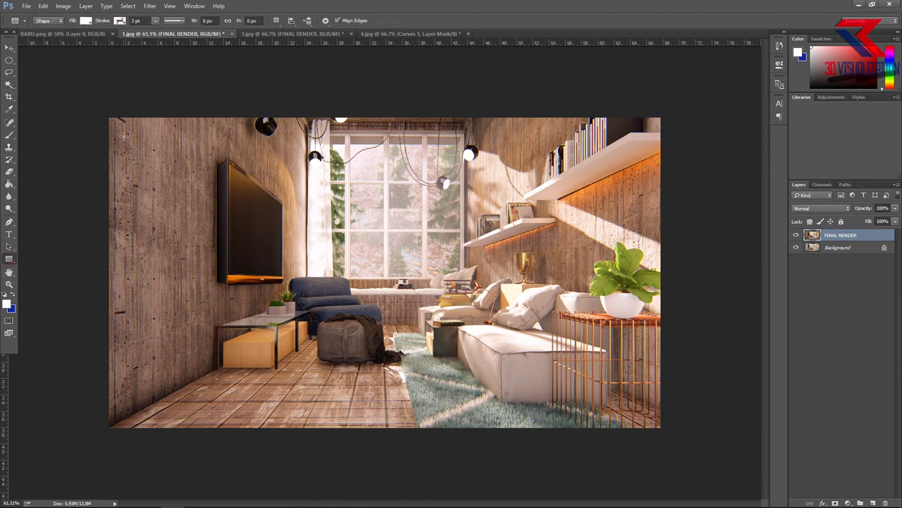
{"action": "left_click_drag", "start_coordinate": [122, 136], "coordinate": [172, 355]}
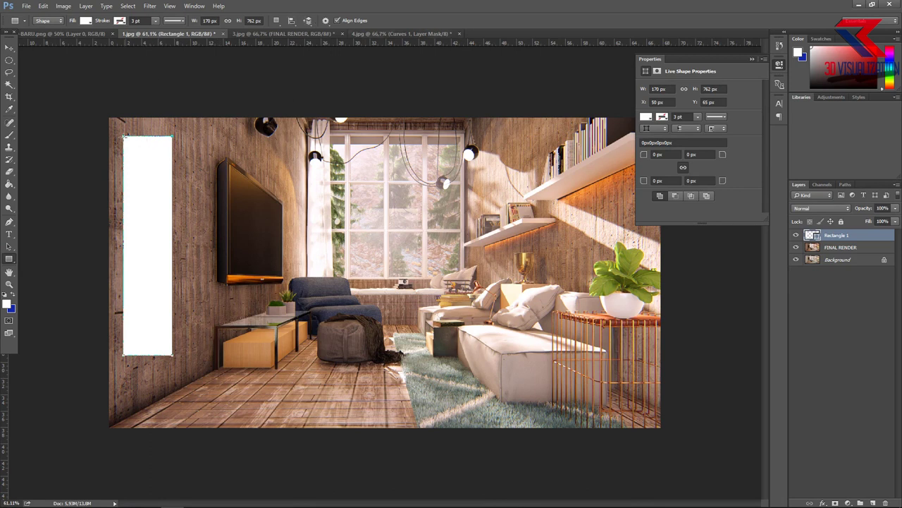
{"action": "left_click", "coordinate": [752, 59]}
{"action": "key", "text": "ctrl+t"}
{"action": "left_click_drag", "start_coordinate": [148, 136], "coordinate": [148, 117]}
{"action": "left_click_drag", "start_coordinate": [124, 236], "coordinate": [109, 236]}
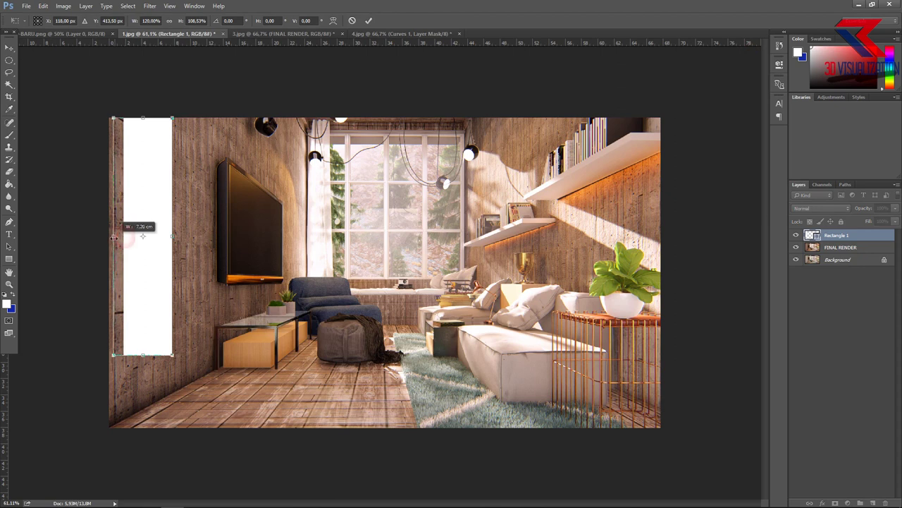
{"action": "left_click_drag", "start_coordinate": [139, 352], "coordinate": [139, 427]}
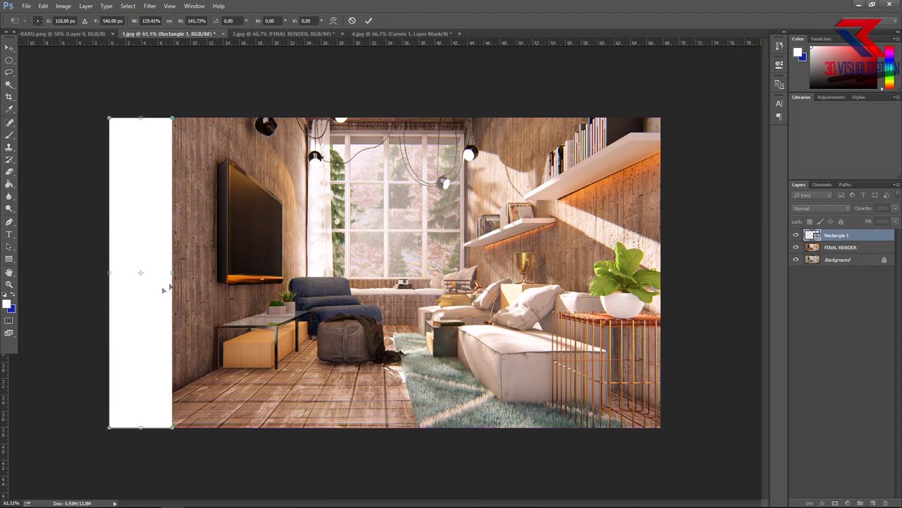
{"action": "left_click_drag", "start_coordinate": [172, 272], "coordinate": [187, 272]}
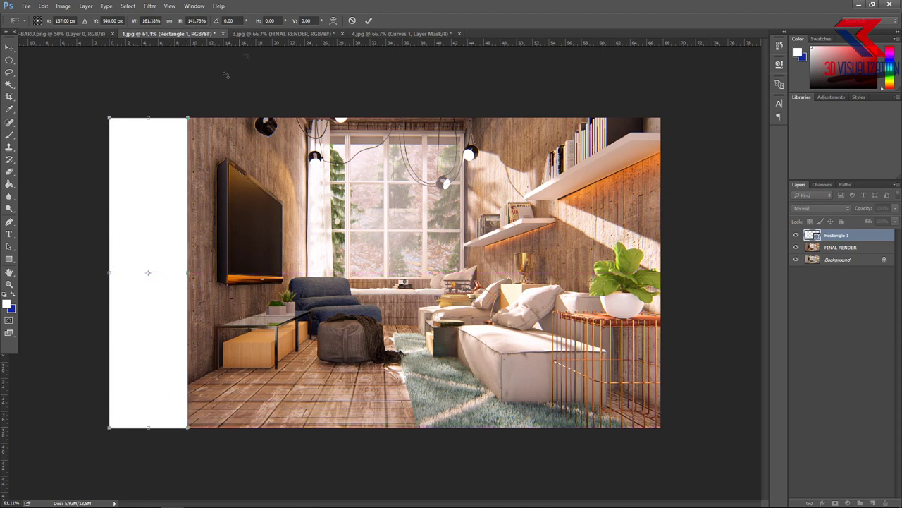
{"action": "left_click", "coordinate": [368, 20]}
Step: Add a '3D' text layer at the sidebar top coloured red ff0000
{"action": "left_click", "coordinate": [9, 234]}
{"action": "left_click", "coordinate": [120, 202]}
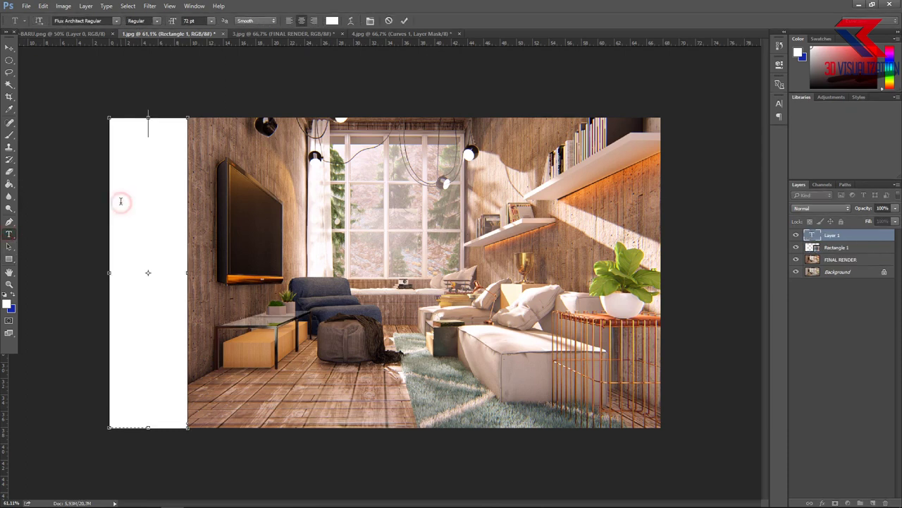
{"action": "key", "text": "ctrl+a"}
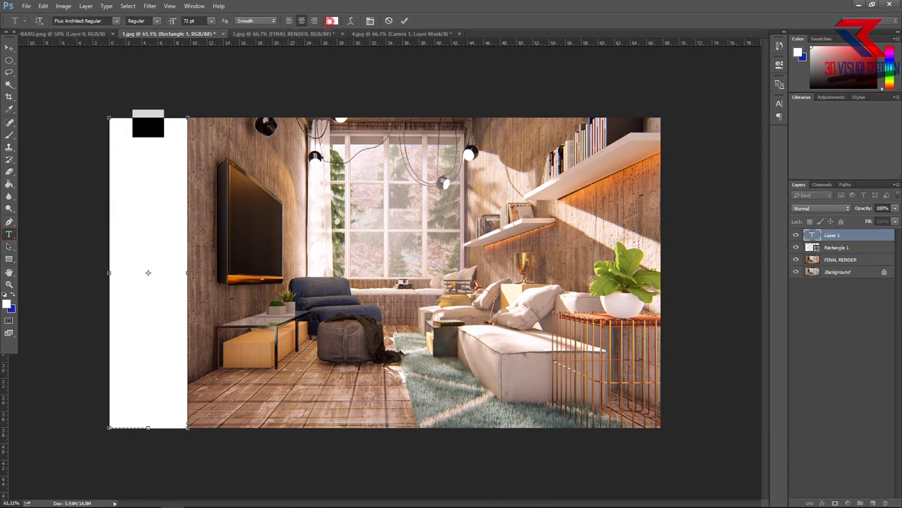
{"action": "left_click", "coordinate": [332, 21]}
{"action": "left_click", "coordinate": [399, 242]}
{"action": "type", "text": "ff0000"}
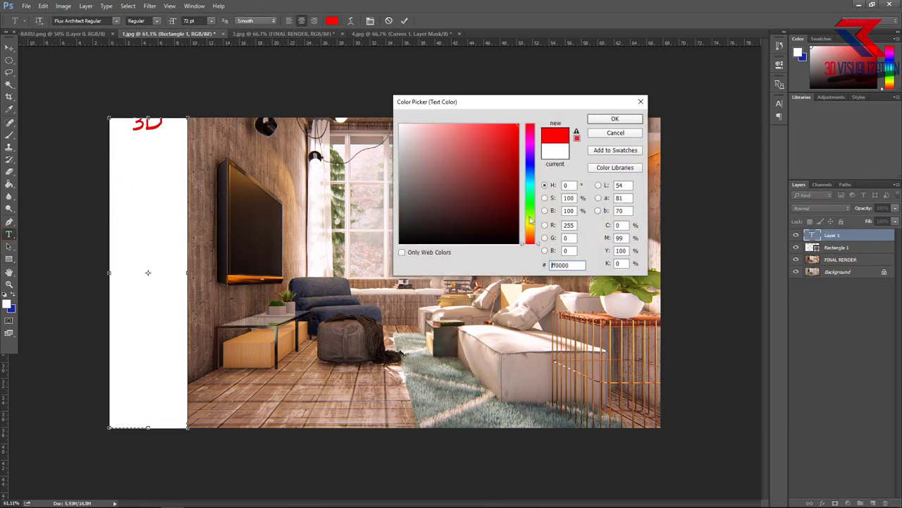
{"action": "left_click", "coordinate": [615, 119]}
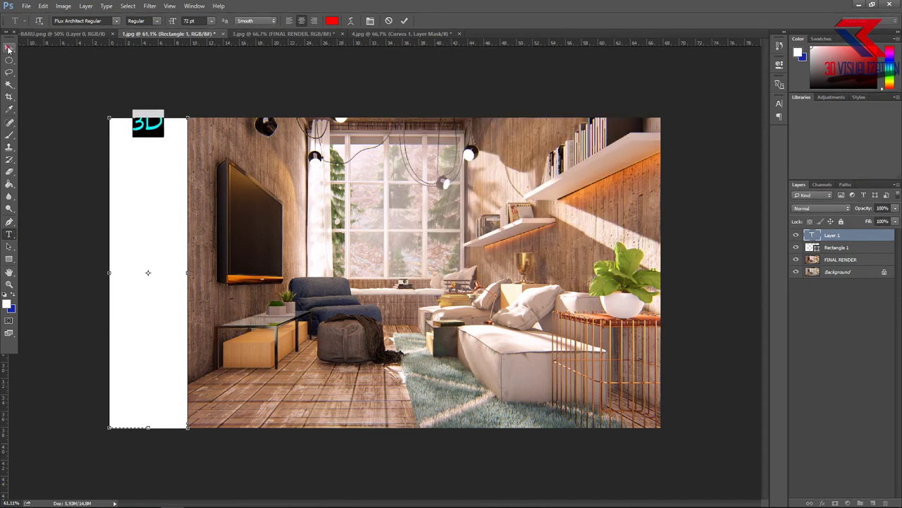
{"action": "left_click", "coordinate": [9, 47]}
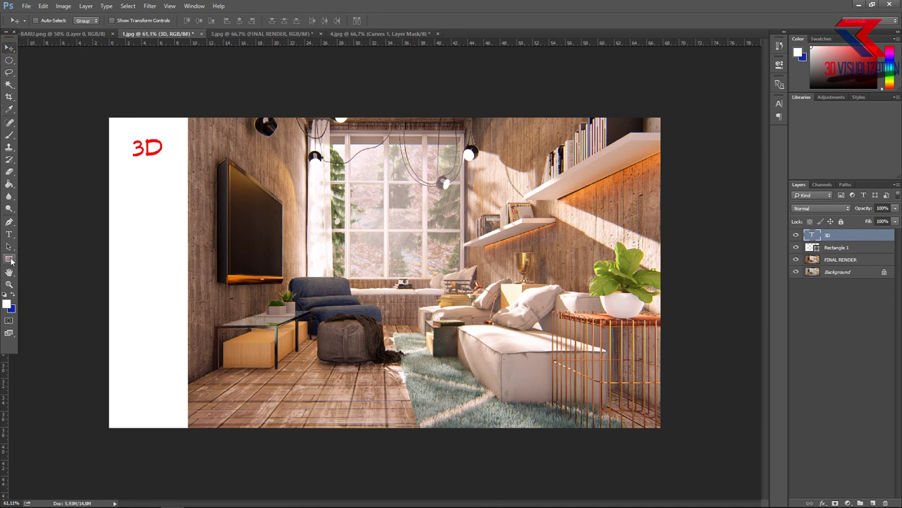
Step: Change the Rectangle 1 sidebar fill to dark blue
{"action": "left_click", "coordinate": [10, 259]}
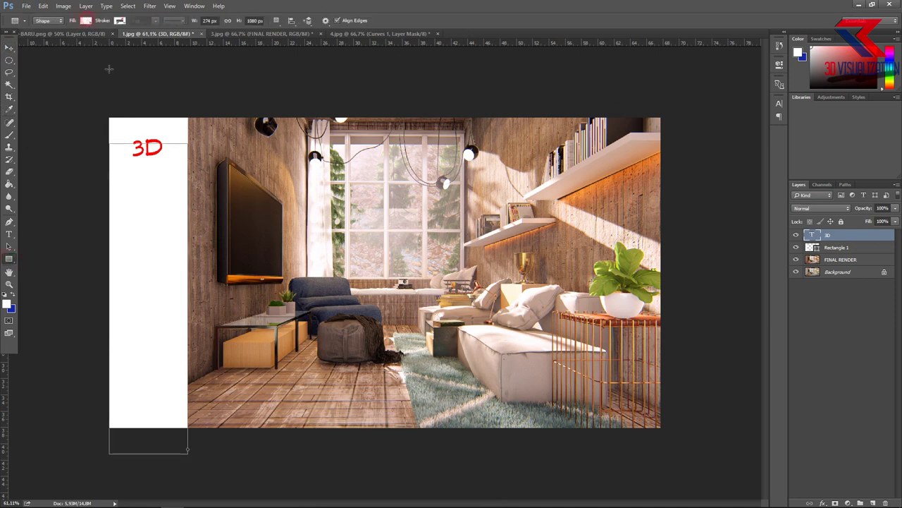
{"action": "left_click", "coordinate": [853, 251]}
{"action": "left_click", "coordinate": [85, 20]}
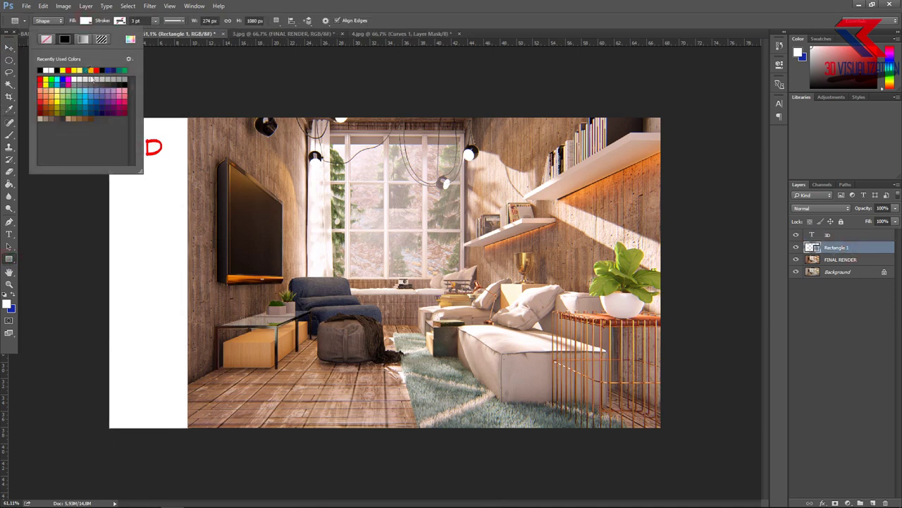
{"action": "left_click", "coordinate": [114, 69]}
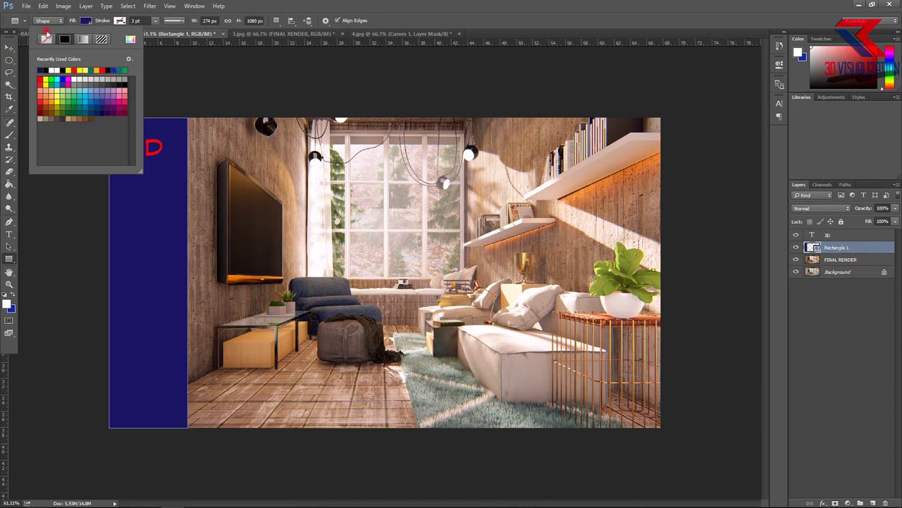
{"action": "left_click", "coordinate": [851, 232]}
Step: Recolour the 3D text yellow, around ffd800
{"action": "double_click", "coordinate": [812, 234]}
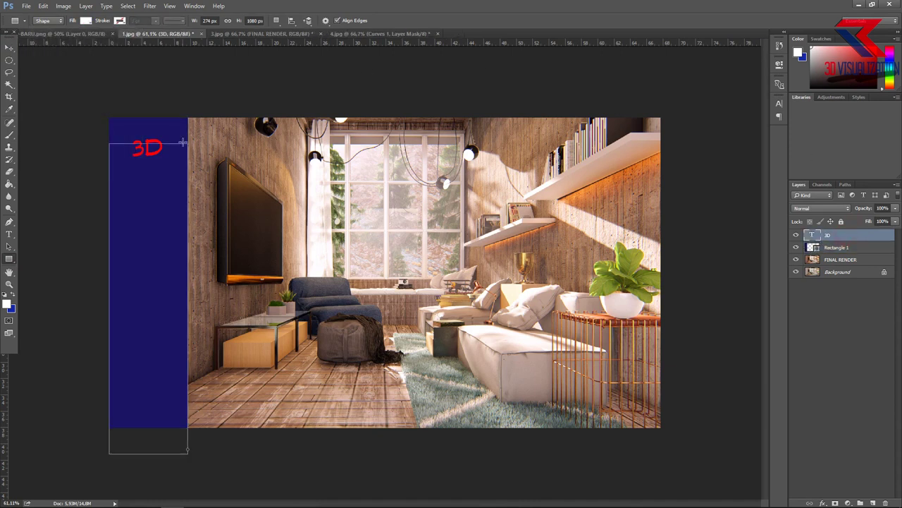
{"action": "left_click", "coordinate": [332, 21]}
{"action": "type", "text": "ffd800"}
{"action": "left_click_drag", "start_coordinate": [530, 226], "coordinate": [530, 224]}
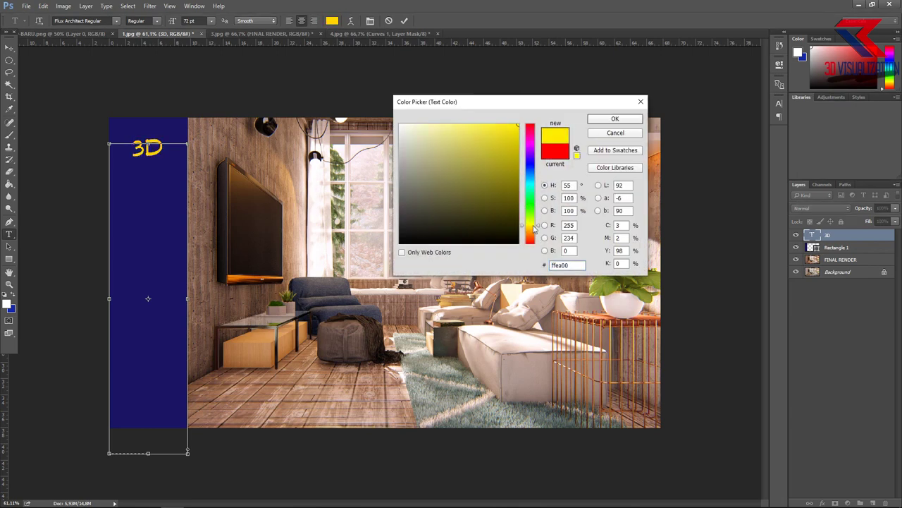
{"action": "left_click", "coordinate": [601, 120]}
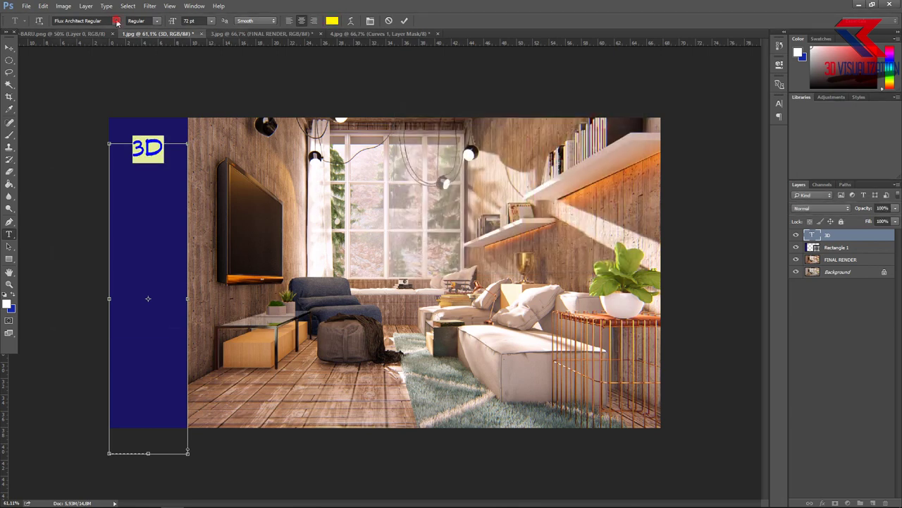
Step: Set the 3D text font to Copperplate Gothic Bold
{"action": "left_click", "coordinate": [117, 20]}
{"action": "left_click", "coordinate": [173, 199]}
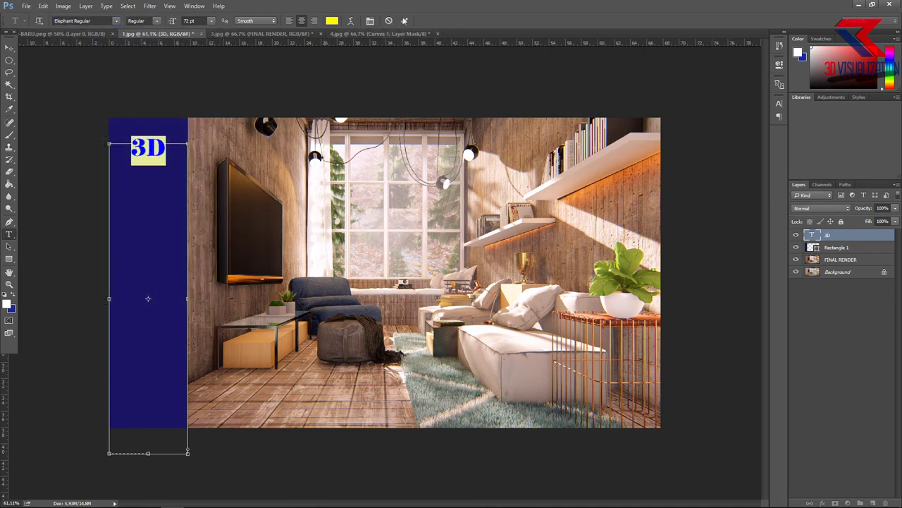
{"action": "left_click", "coordinate": [117, 21]}
{"action": "left_click", "coordinate": [98, 296]}
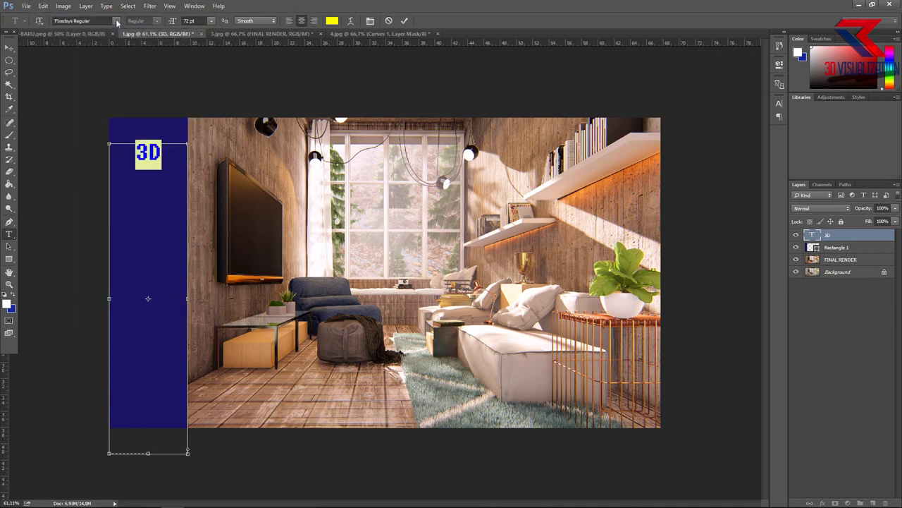
{"action": "left_click", "coordinate": [117, 21]}
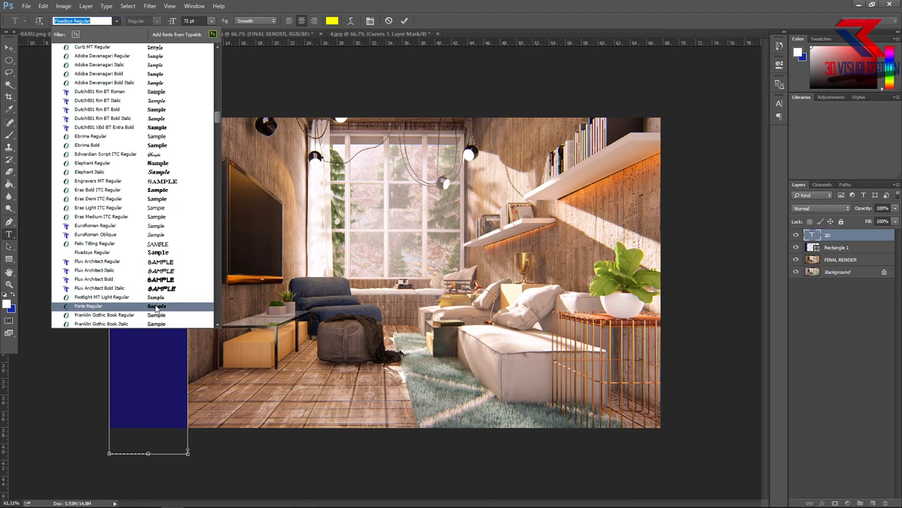
{"action": "scroll", "coordinate": [134, 98], "scroll_direction": "up", "scroll_amount": 9}
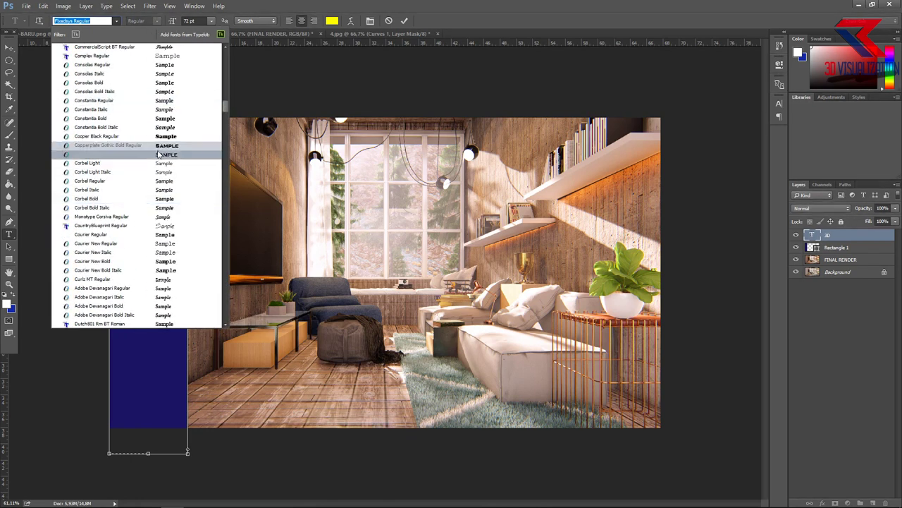
{"action": "left_click", "coordinate": [158, 146]}
{"action": "left_click", "coordinate": [407, 20]}
Step: Nudge the 3D title into place at the top of the sidebar
{"action": "left_click", "coordinate": [10, 47]}
{"action": "left_click_drag", "start_coordinate": [162, 149], "coordinate": [161, 139]}
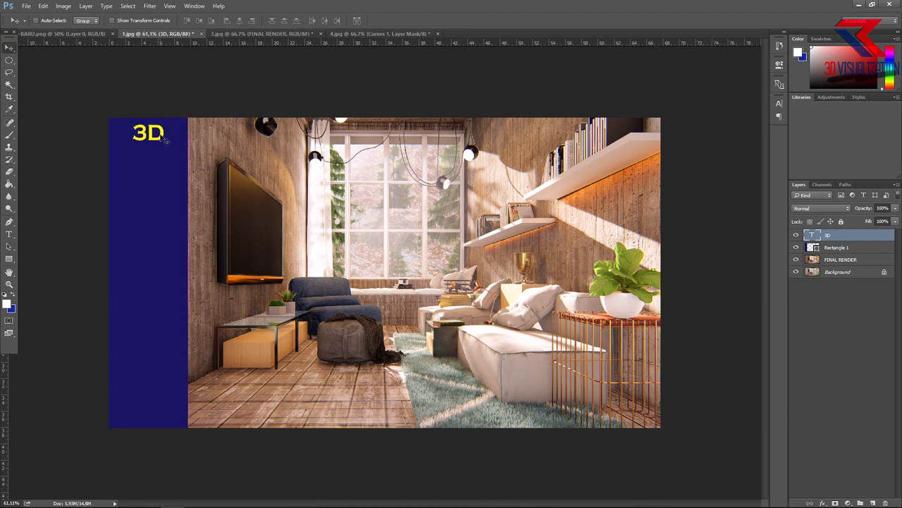
{"action": "key", "text": "ctrl+t"}
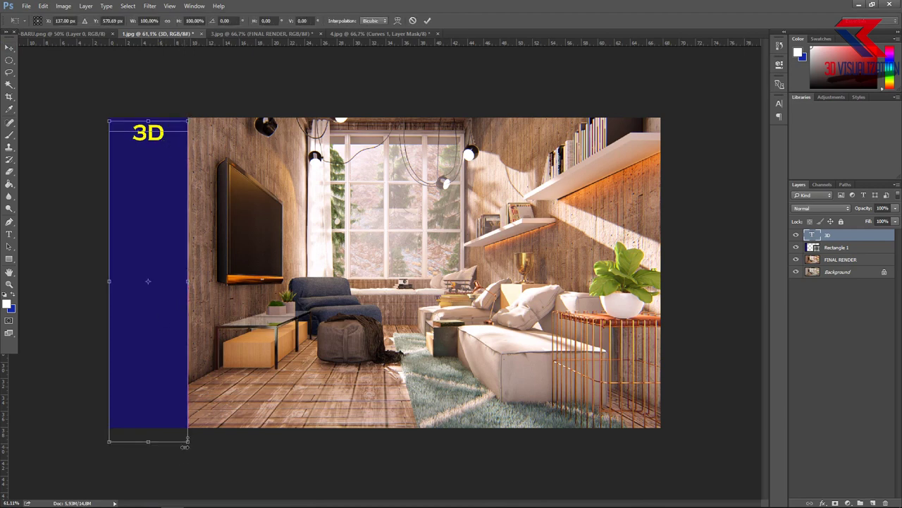
{"action": "left_click_drag", "start_coordinate": [185, 445], "coordinate": [232, 477], "text": "alt"}
{"action": "left_click_drag", "start_coordinate": [169, 236], "coordinate": [165, 239]}
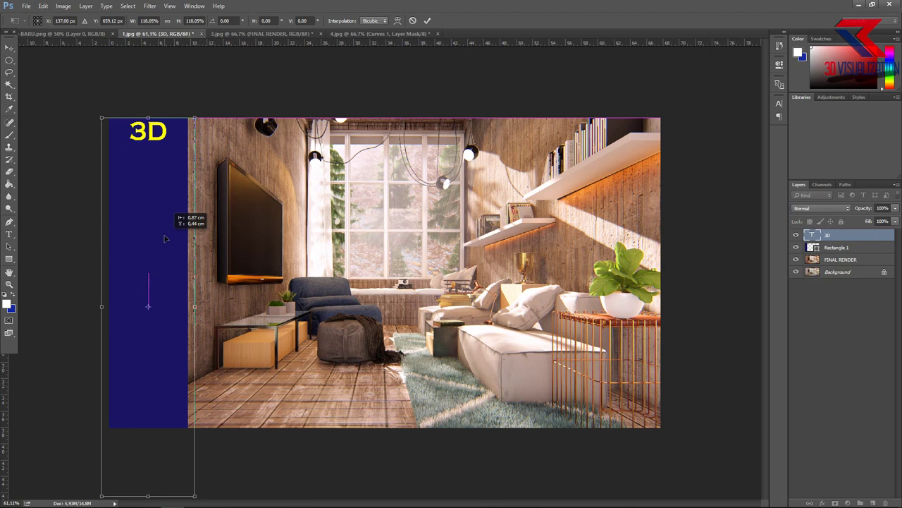
{"action": "key", "text": "Return"}
{"action": "left_click_drag", "start_coordinate": [152, 138], "coordinate": [152, 141]}
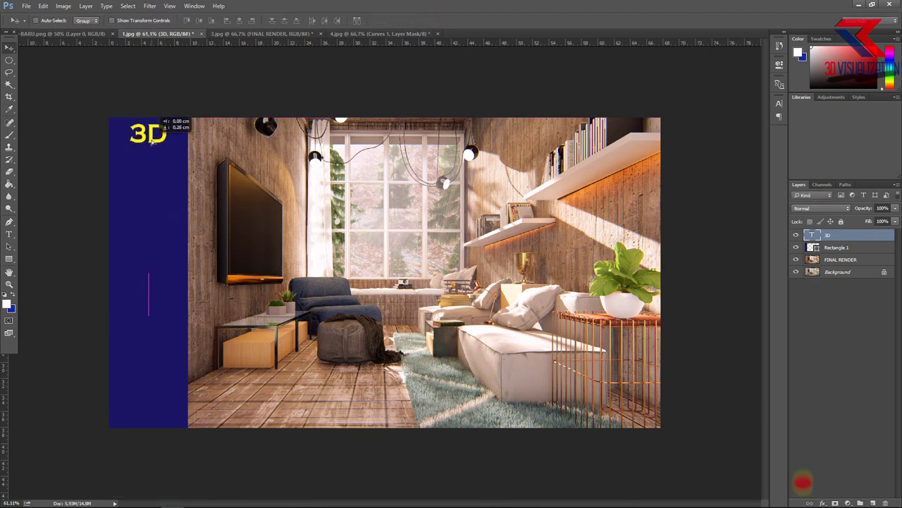
Step: Add 'VISUALIZER' as vertical text below the 3D title
{"action": "key", "text": "t"}
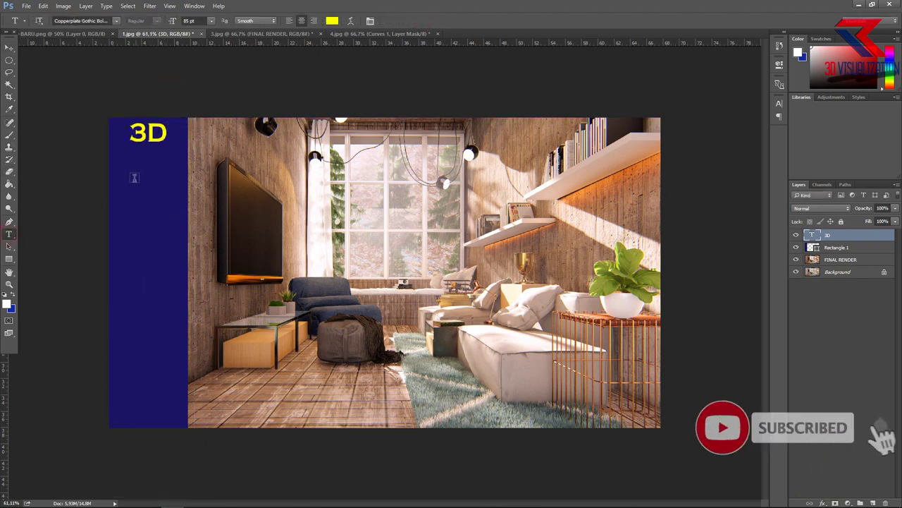
{"action": "key", "text": "shift+t"}
{"action": "left_click", "coordinate": [157, 196]}
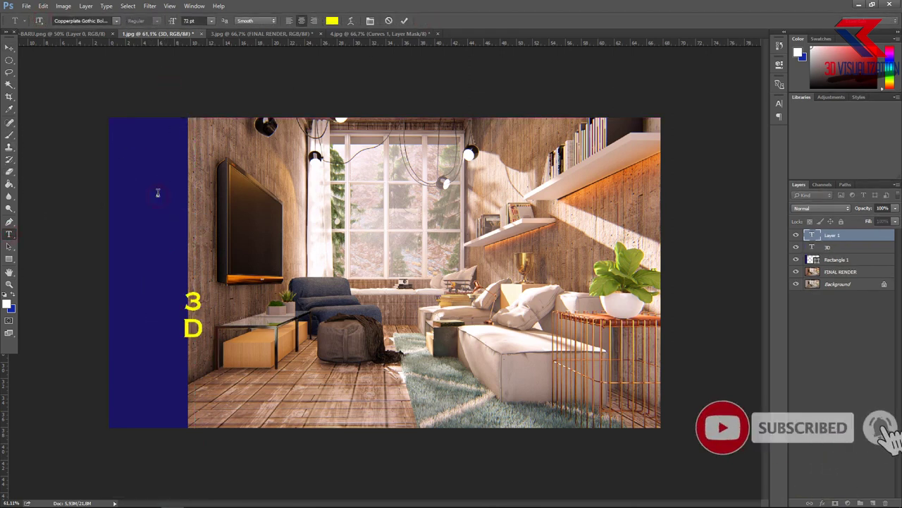
{"action": "left_click", "coordinate": [389, 21]}
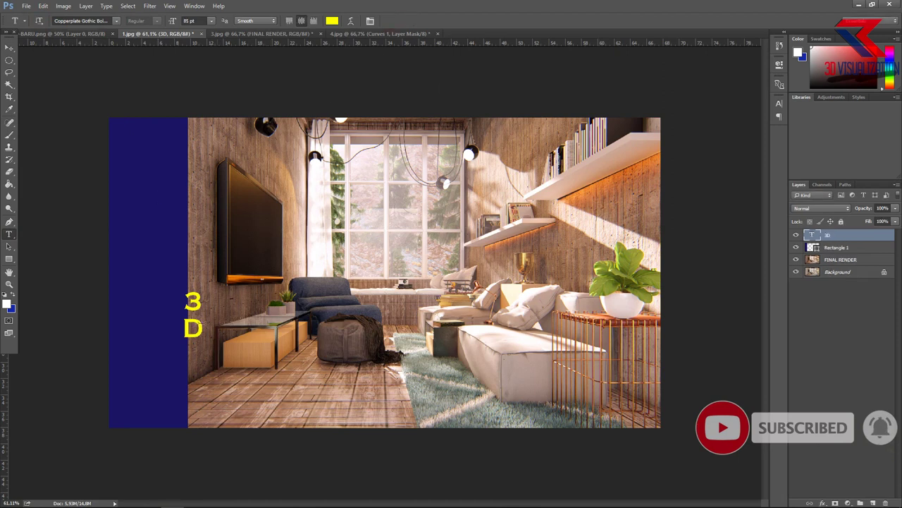
{"action": "left_click", "coordinate": [39, 20]}
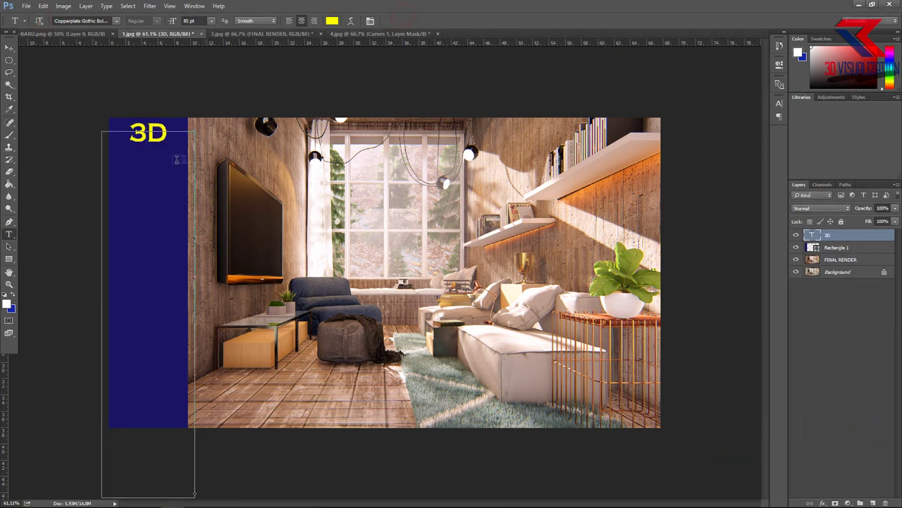
{"action": "left_click", "coordinate": [133, 190]}
{"action": "key", "text": "BackSpace"}
{"action": "type", "text": "VISUALIZER"}
{"action": "left_click", "coordinate": [40, 21]}
{"action": "left_click", "coordinate": [404, 20]}
Step: Move VISUALIZER into the blue bar below 3D and widen it to about 183%
{"action": "key", "text": "v"}
{"action": "left_click_drag", "start_coordinate": [133, 220], "coordinate": [161, 330]}
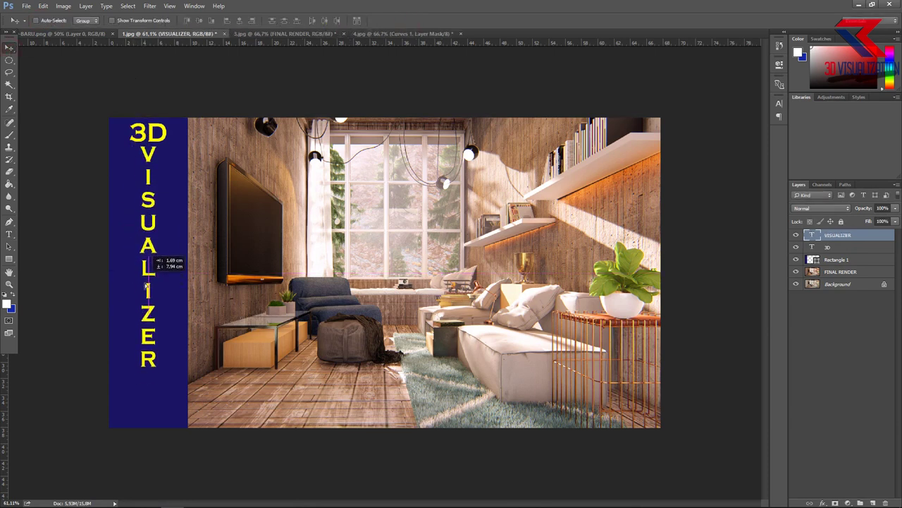
{"action": "key", "text": "ctrl+t"}
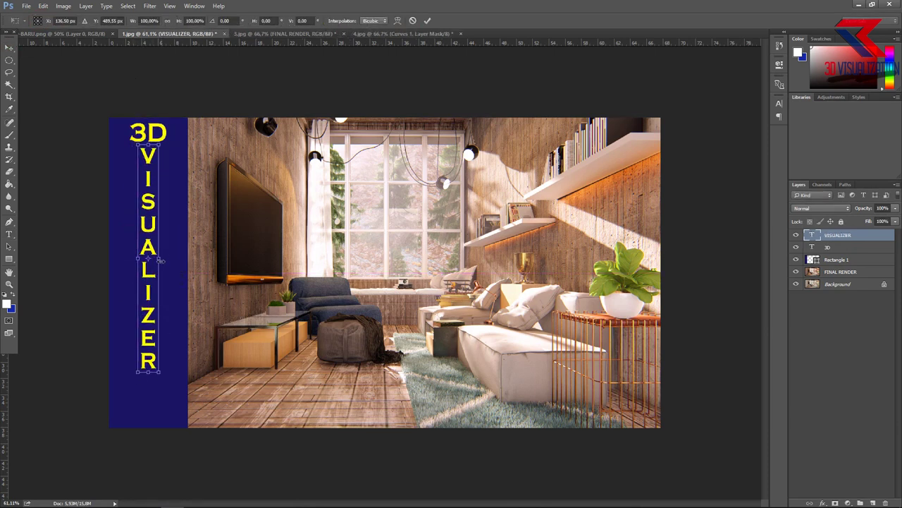
{"action": "left_click_drag", "start_coordinate": [137, 258], "coordinate": [129, 259], "text": "alt"}
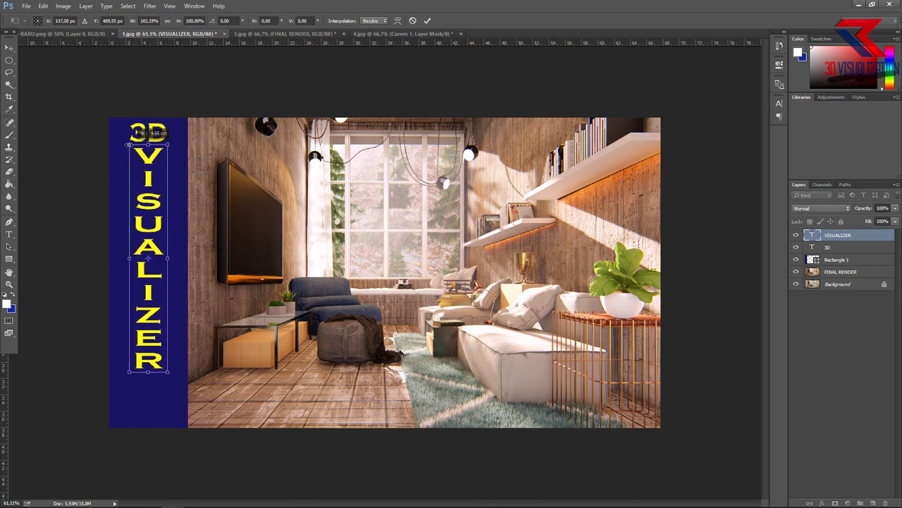
{"action": "left_click", "coordinate": [427, 20]}
Step: Recolour the VISUALIZER text red ff0000
{"action": "double_click", "coordinate": [812, 235]}
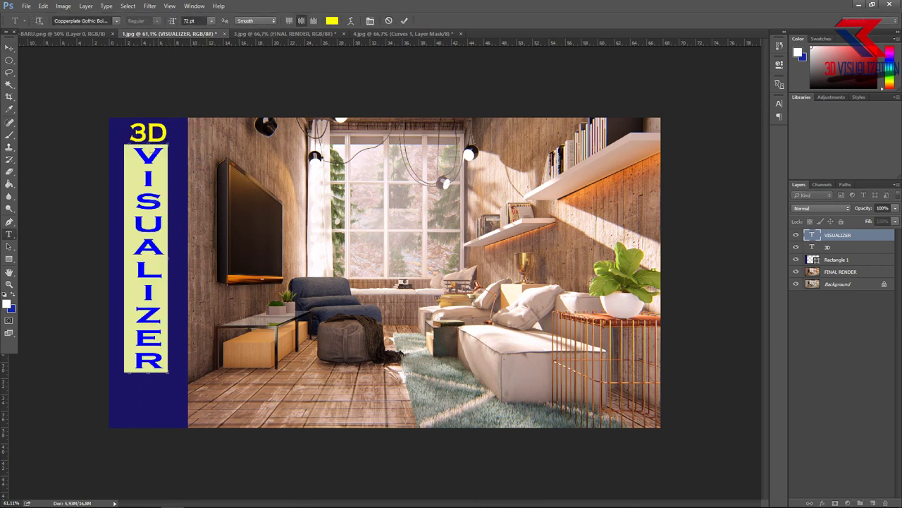
{"action": "left_click", "coordinate": [331, 21]}
{"action": "type", "text": "ff0000"}
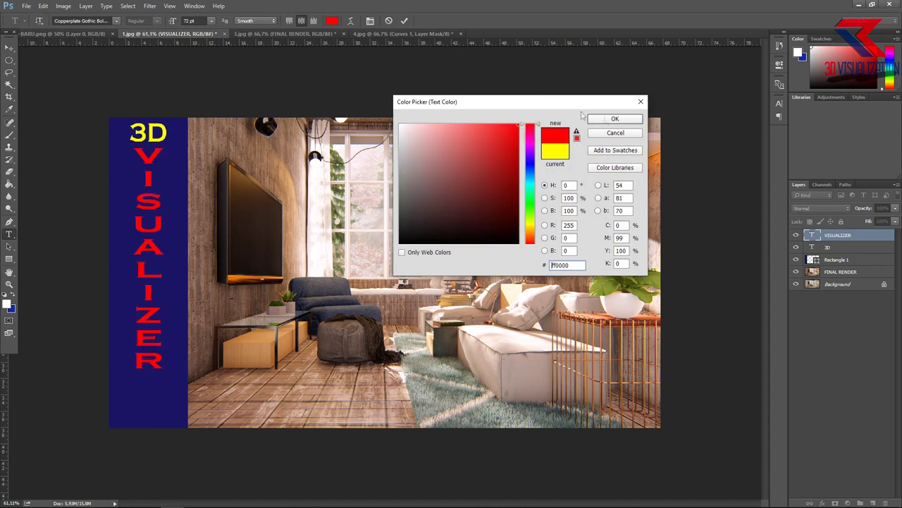
{"action": "left_click", "coordinate": [611, 120]}
{"action": "left_click", "coordinate": [405, 21]}
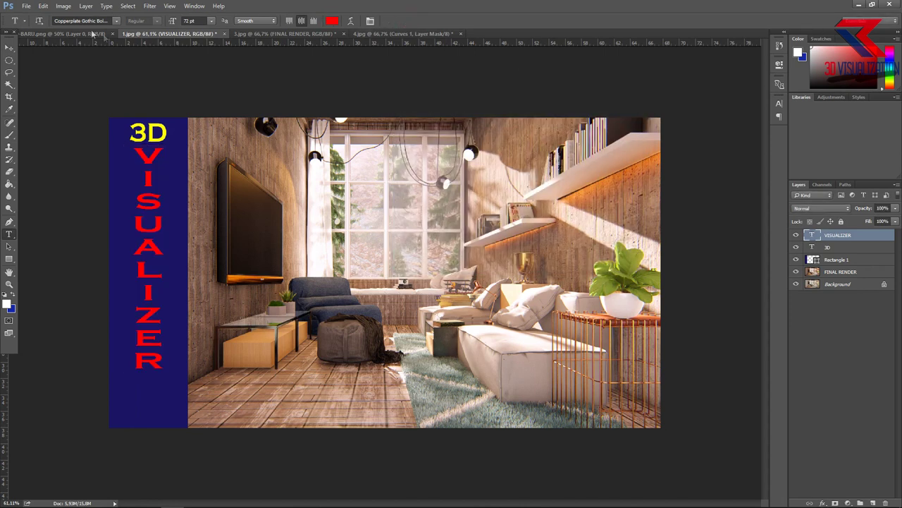
Step: Type a 'BY' caption below VISUALIZER and select its text
{"action": "left_click", "coordinate": [128, 384]}
{"action": "type", "text": "BYH"}
{"action": "key", "text": "BackSpace"}
{"action": "key", "text": "ctrl+a"}
{"action": "left_click", "coordinate": [118, 21]}
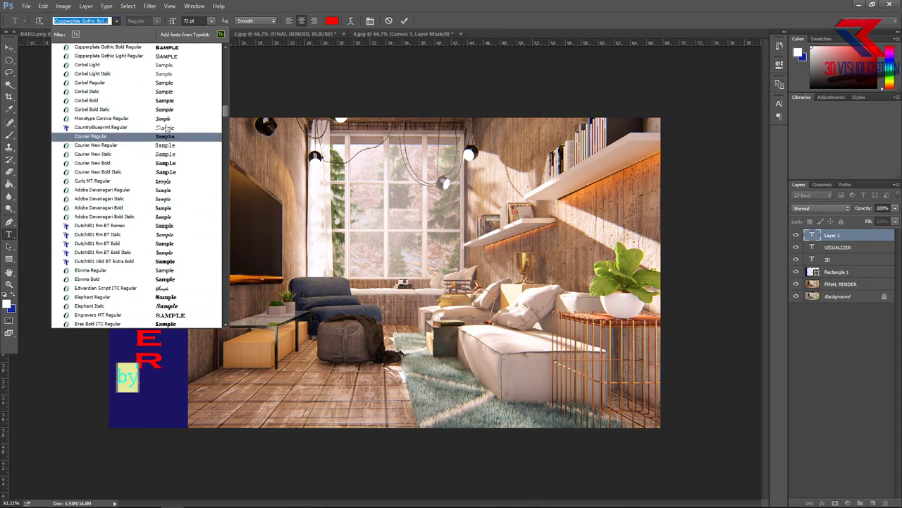
Step: Set the by caption to Edwardian Script ITC, yellow sampled from the 3D title
{"action": "scroll", "coordinate": [167, 124], "scroll_direction": "down", "scroll_amount": 1}
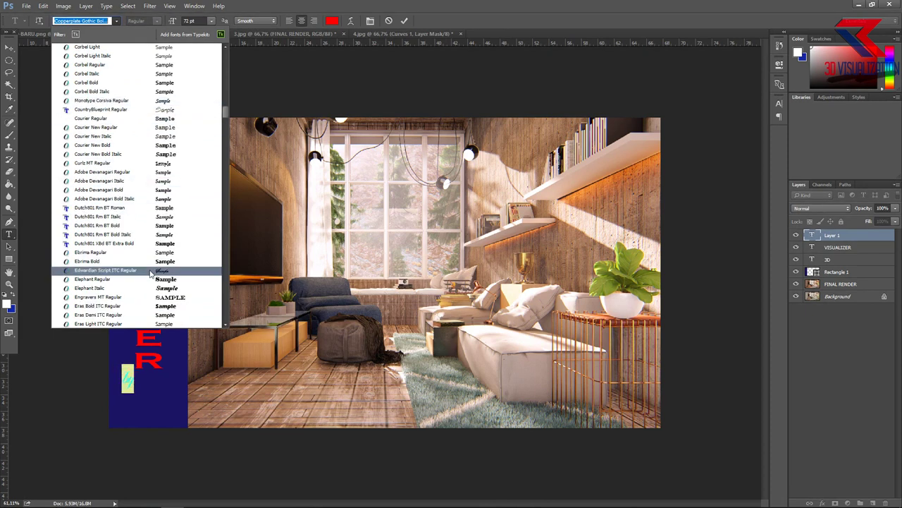
{"action": "left_click", "coordinate": [106, 272]}
{"action": "left_click", "coordinate": [332, 21]}
{"action": "left_click", "coordinate": [152, 132]}
{"action": "left_click", "coordinate": [616, 120]}
{"action": "left_click", "coordinate": [404, 19]}
Step: Copy the logo from BARU.png into the 1.jpg render
{"action": "key", "text": "v"}
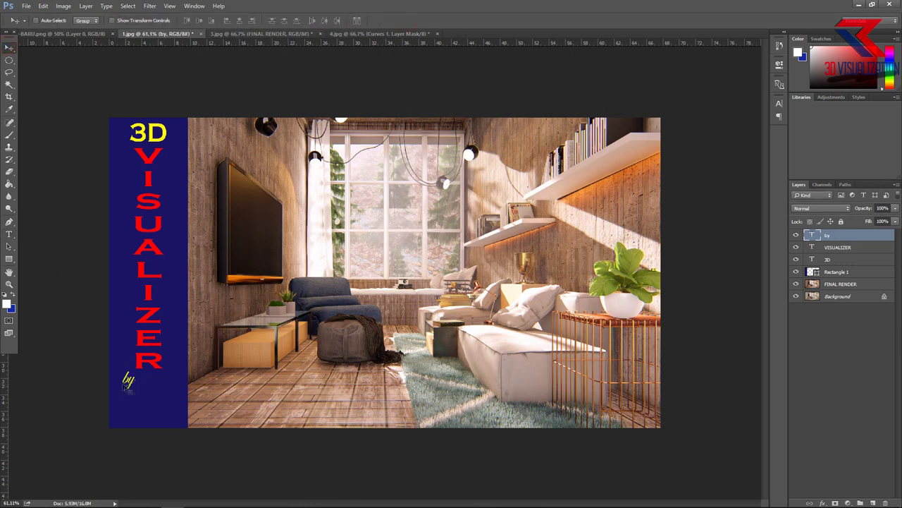
{"action": "left_click", "coordinate": [57, 33]}
{"action": "mouse_move", "coordinate": [299, 176]}
{"action": "left_mouse_down"}
{"action": "mouse_move", "coordinate": [151, 36]}
{"action": "mouse_move", "coordinate": [386, 251]}
{"action": "left_mouse_up"}
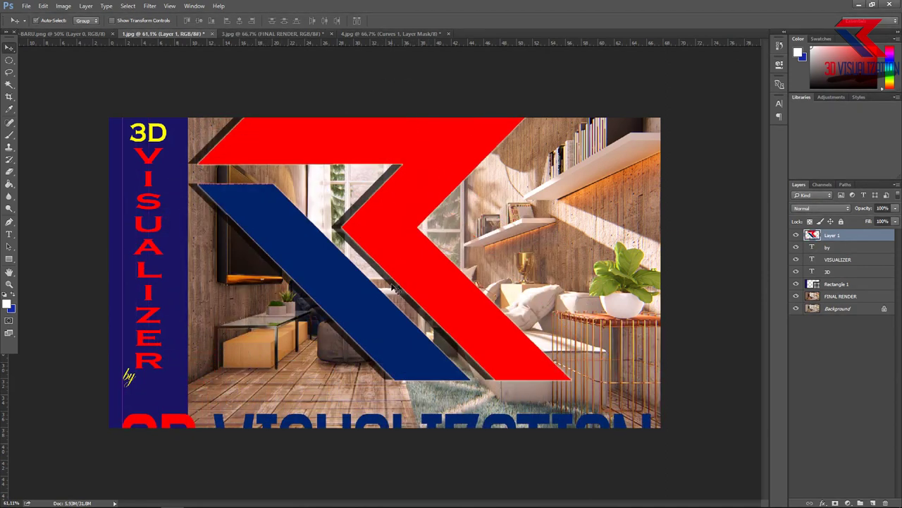
{"action": "scroll", "coordinate": [578, 215], "scroll_direction": "down", "scroll_amount": 2, "text": "alt"}
Step: Scale the logo down and place it beside 'by' at the sidebar bottom
{"action": "key", "text": "ctrl+t"}
{"action": "mouse_move", "coordinate": [580, 148]}
{"action": "left_mouse_down", "text": "shift"}
{"action": "mouse_move", "coordinate": [319, 248]}
{"action": "mouse_move", "coordinate": [211, 358]}
{"action": "left_mouse_up", "text": "shift"}
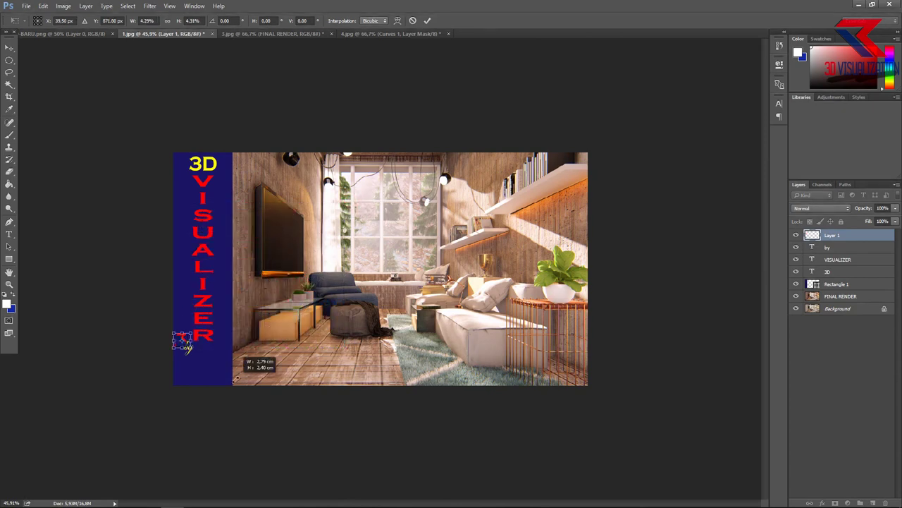
{"action": "scroll", "coordinate": [211, 358], "scroll_direction": "up", "scroll_amount": 2, "text": "alt"}
{"action": "mouse_move", "coordinate": [130, 394]}
{"action": "left_mouse_down", "text": "shift"}
{"action": "mouse_move", "coordinate": [141, 380]}
{"action": "mouse_move", "coordinate": [134, 392]}
{"action": "left_mouse_up", "text": "shift"}
{"action": "left_click_drag", "start_coordinate": [100, 421], "coordinate": [106, 416]}
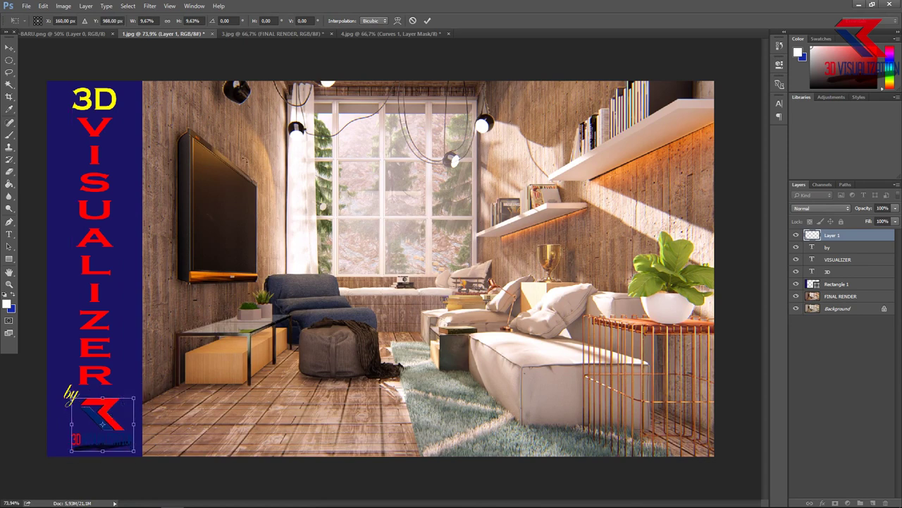
{"action": "left_click", "coordinate": [427, 21]}
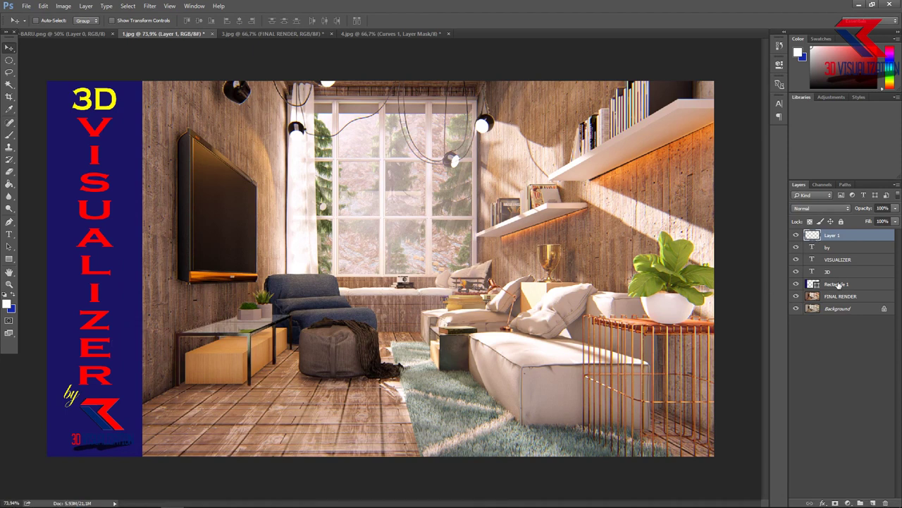
{"action": "left_click", "coordinate": [838, 285]}
Step: Change the Rectangle 1 sidebar fill to white
{"action": "left_click", "coordinate": [9, 259]}
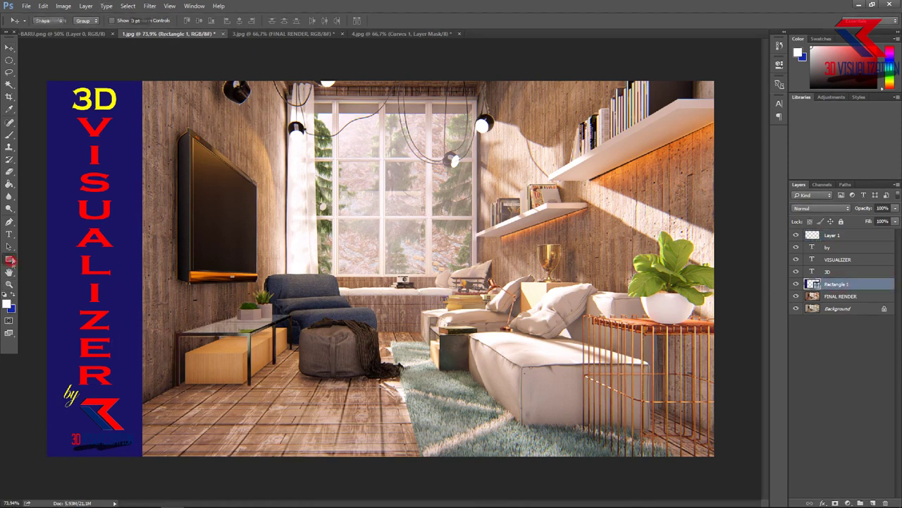
{"action": "left_click", "coordinate": [86, 21]}
{"action": "left_click", "coordinate": [60, 69]}
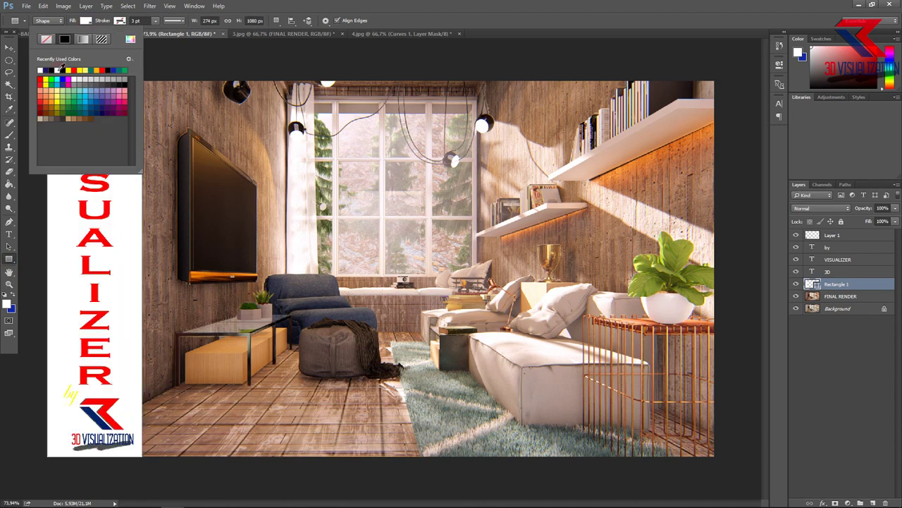
Step: Recolour the 3D title and the by caption blue, #1800ff
{"action": "key", "text": "t"}
{"action": "left_click_drag", "start_coordinate": [71, 99], "coordinate": [119, 100]}
{"action": "left_click", "coordinate": [332, 21]}
{"action": "left_click", "coordinate": [530, 165]}
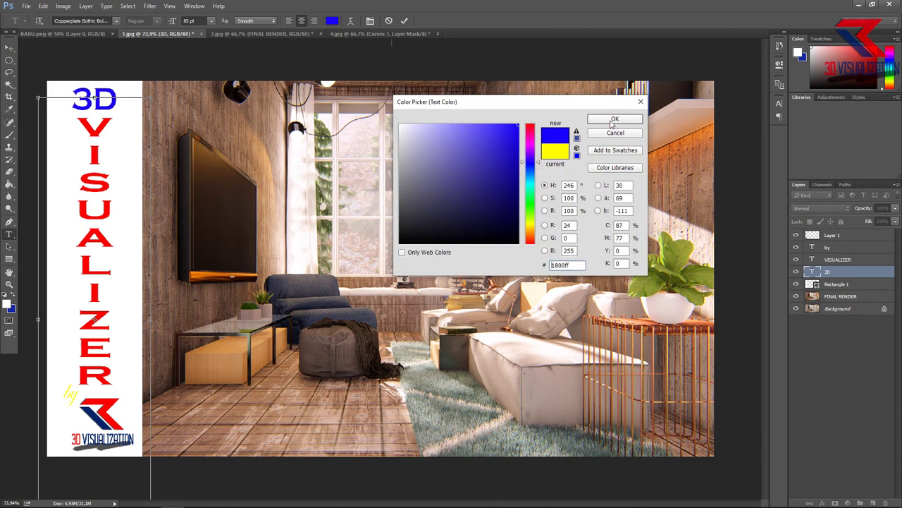
{"action": "left_click", "coordinate": [612, 120]}
{"action": "left_click_drag", "start_coordinate": [63, 386], "coordinate": [79, 399]}
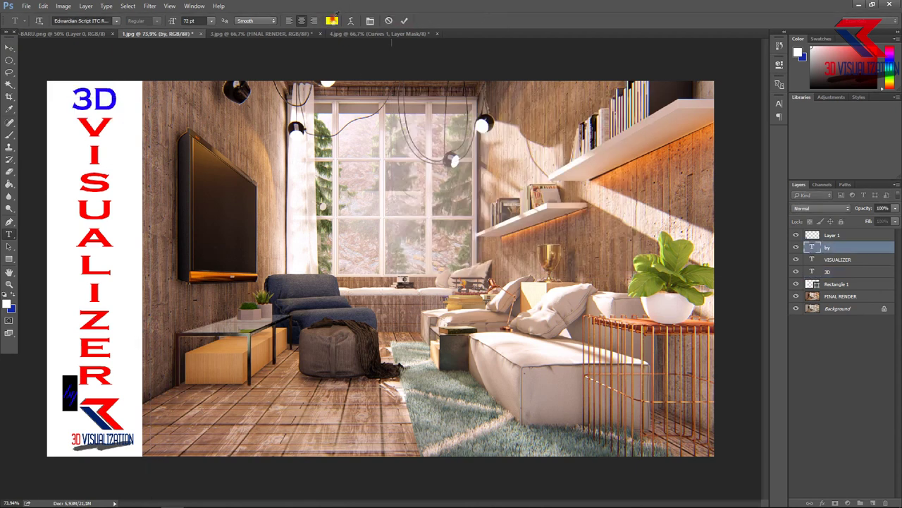
{"action": "left_click", "coordinate": [332, 20]}
{"action": "left_click", "coordinate": [531, 166]}
{"action": "left_click", "coordinate": [612, 119]}
{"action": "key", "text": "ctrl+Return"}
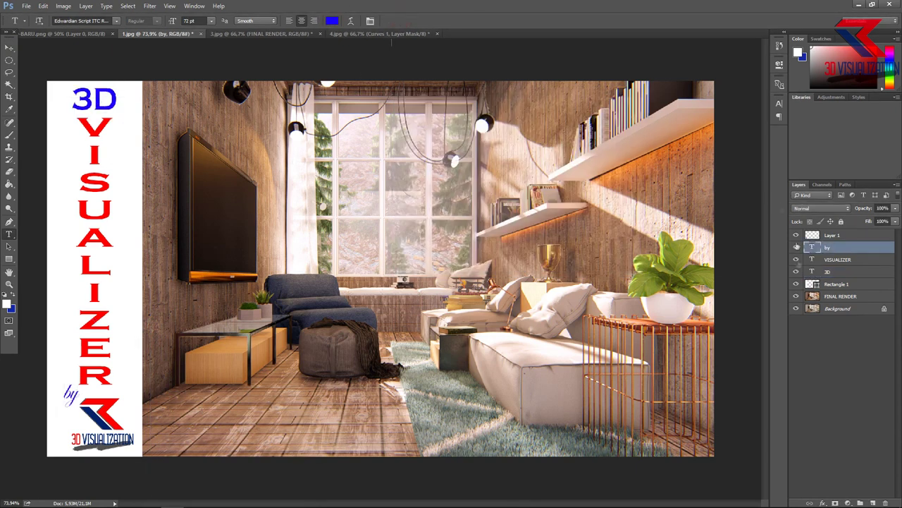
{"action": "left_click", "coordinate": [851, 236]}
Step: Group the sidebar watermark layers, down to Rectangle 1, into a group named WM
{"action": "left_click", "coordinate": [828, 287], "text": "shift"}
{"action": "right_click", "coordinate": [828, 287]}
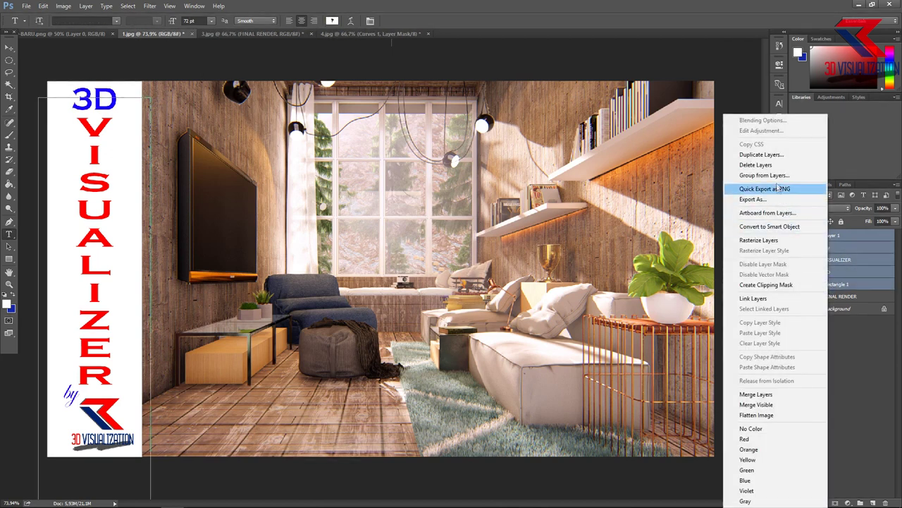
{"action": "left_click", "coordinate": [736, 176]}
{"action": "type", "text": "wm"}
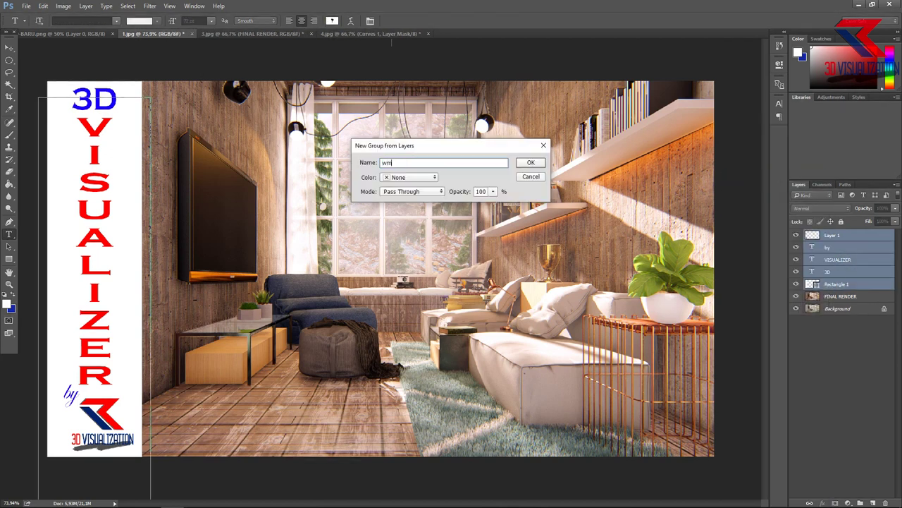
{"action": "type", "text": "WM"}
{"action": "key", "text": "Return"}
Step: Merge the FINAL RENDER layer into the Background layer
{"action": "left_click", "coordinate": [854, 256]}
{"action": "left_click", "coordinate": [852, 246], "text": "shift"}
{"action": "right_click", "coordinate": [851, 246]}
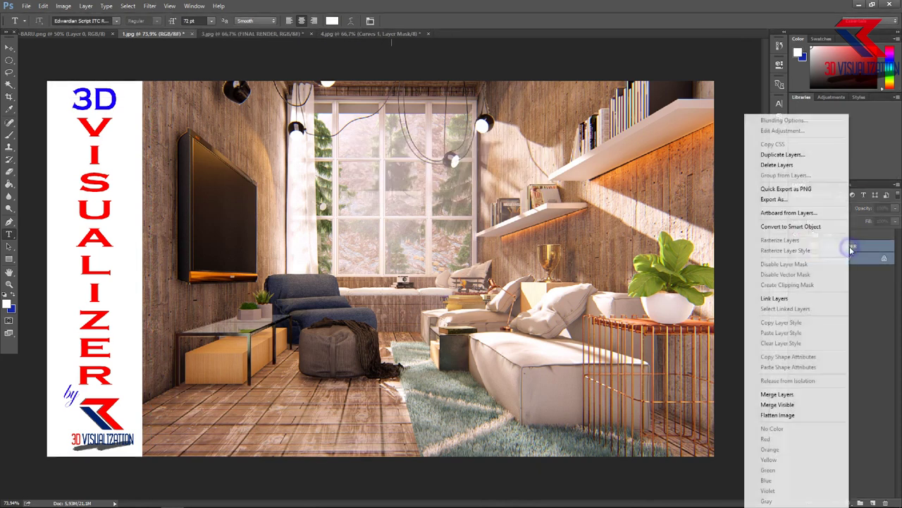
{"action": "left_click", "coordinate": [776, 393]}
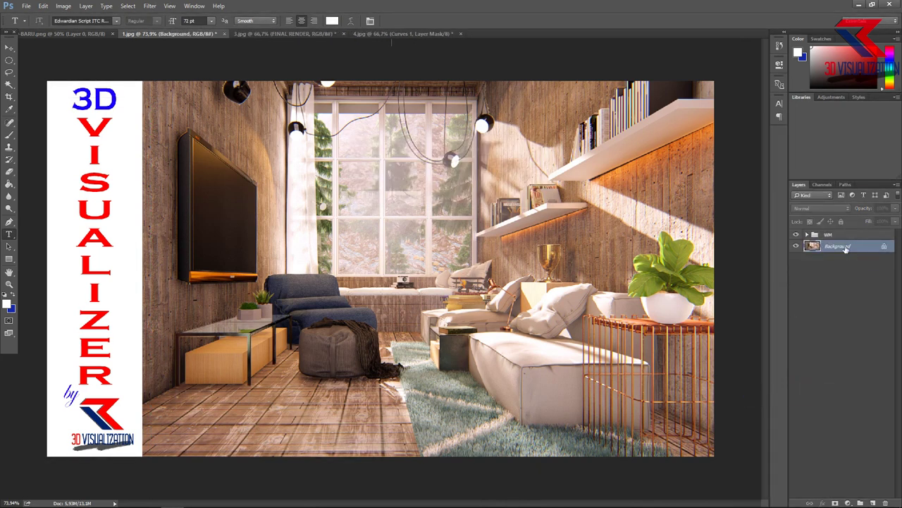
Step: Duplicate the Background layer with Ctrl+J, then delete the Background copy layer
{"action": "key", "text": "ctrl+j"}
{"action": "left_click", "coordinate": [839, 336]}
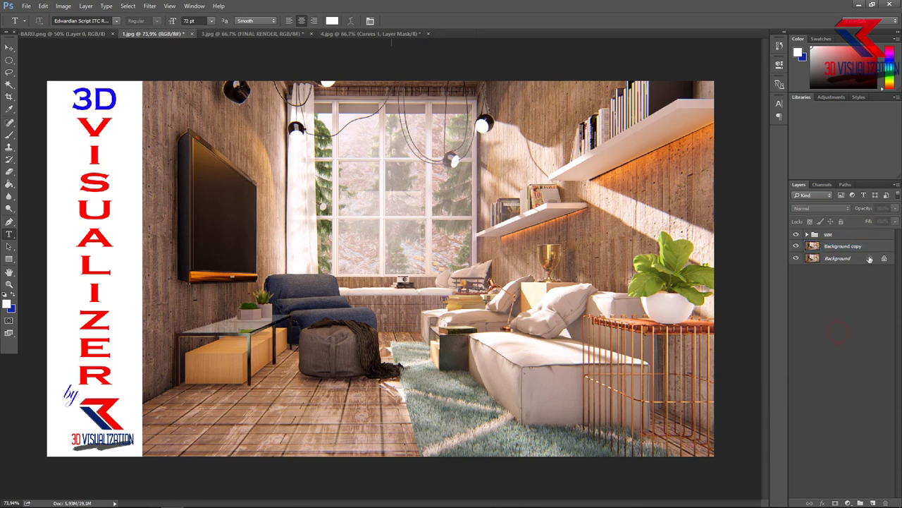
{"action": "left_click", "coordinate": [868, 249]}
{"action": "left_click", "coordinate": [829, 268]}
{"action": "left_click", "coordinate": [831, 247]}
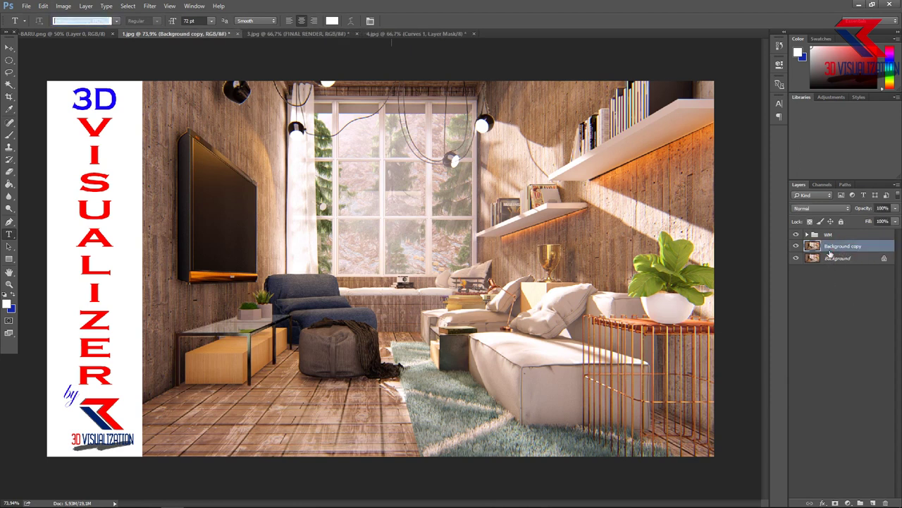
{"action": "right_click", "coordinate": [832, 248]}
{"action": "left_click", "coordinate": [795, 165]}
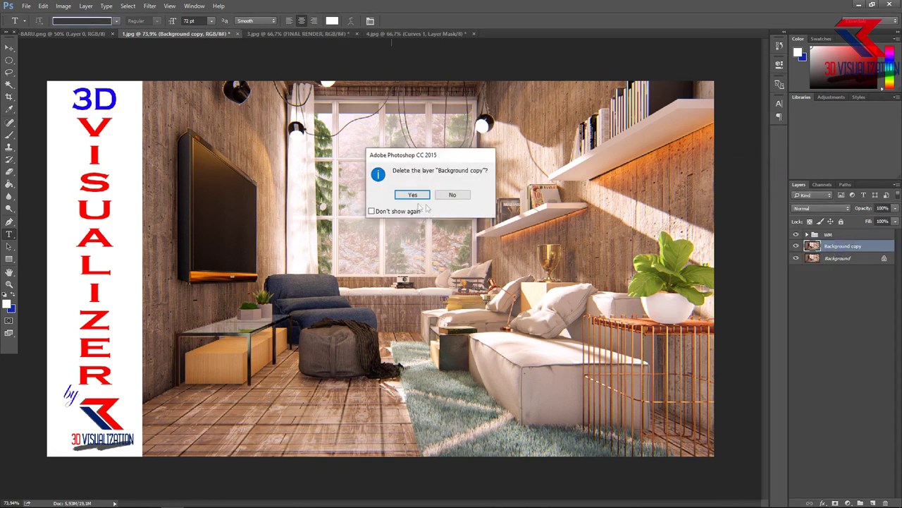
{"action": "left_click", "coordinate": [409, 194]}
Step: Unlock the Background layer, converting it into an editable Layer 0
{"action": "double_click", "coordinate": [838, 246]}
{"action": "left_click", "coordinate": [548, 148]}
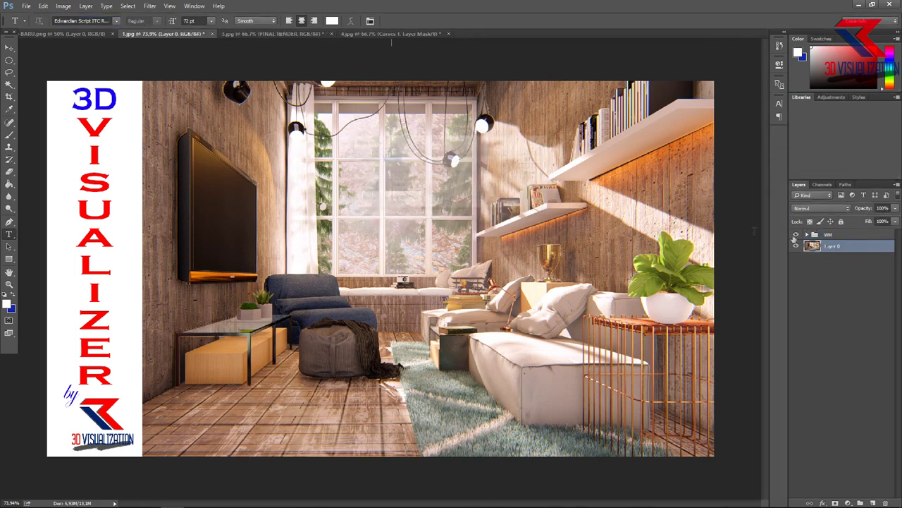
{"action": "right_click", "coordinate": [830, 249]}
Step: Give Layer 0 a 10 px Inside Stroke in white (#ffffff) as a border
{"action": "left_click", "coordinate": [769, 121]}
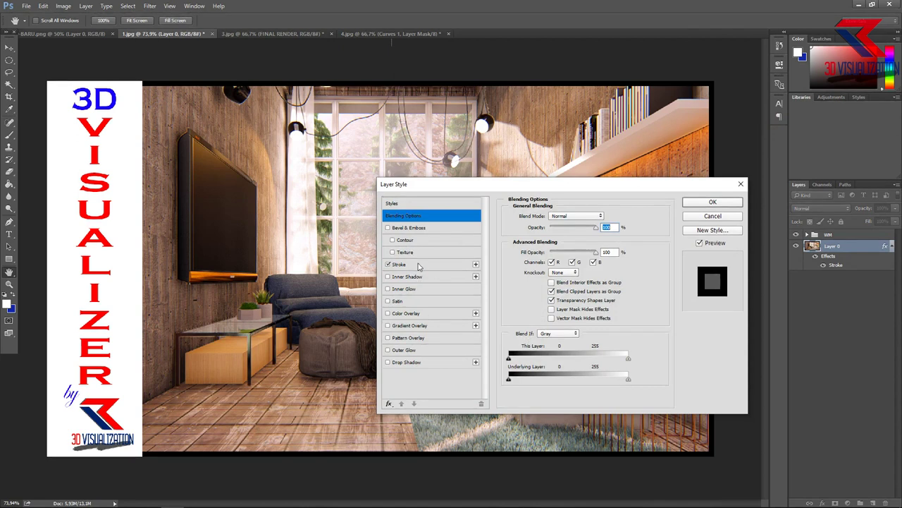
{"action": "left_click", "coordinate": [399, 264]}
{"action": "left_click", "coordinate": [531, 289]}
{"action": "type", "text": "ffffff"}
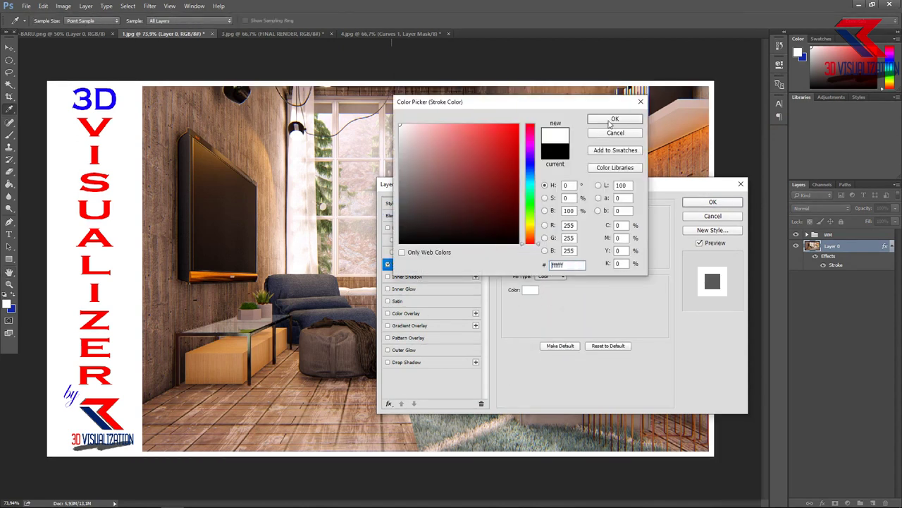
{"action": "left_click", "coordinate": [611, 120]}
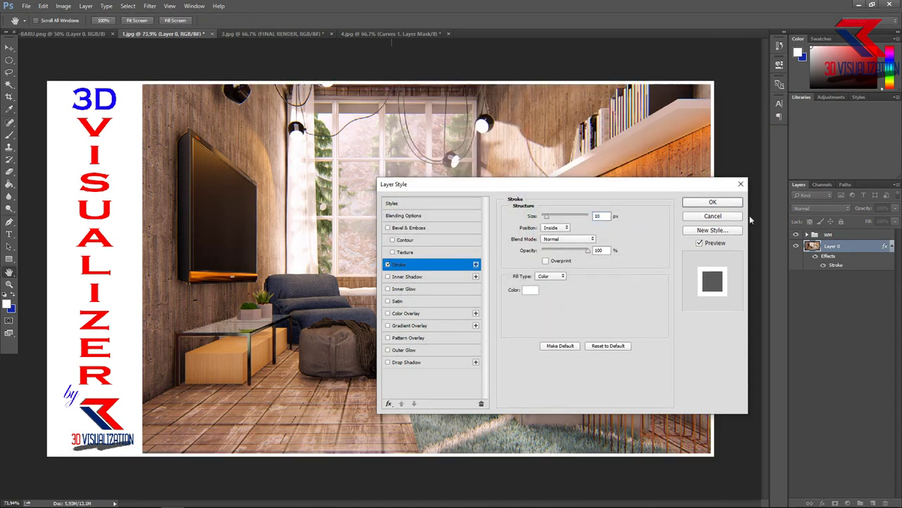
{"action": "left_click", "coordinate": [726, 203]}
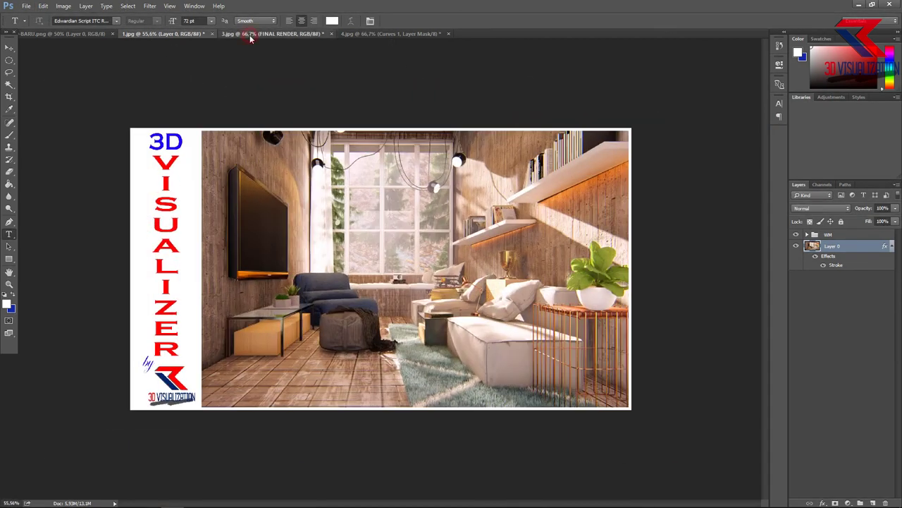
Step: Drag the logo from the logo document into the 3.jpg render
{"action": "left_click", "coordinate": [249, 34]}
{"action": "left_click", "coordinate": [84, 35]}
{"action": "key", "text": "v"}
{"action": "mouse_move", "coordinate": [364, 163]}
{"action": "left_mouse_down"}
{"action": "mouse_move", "coordinate": [247, 43]}
{"action": "mouse_move", "coordinate": [356, 253]}
{"action": "left_mouse_up"}
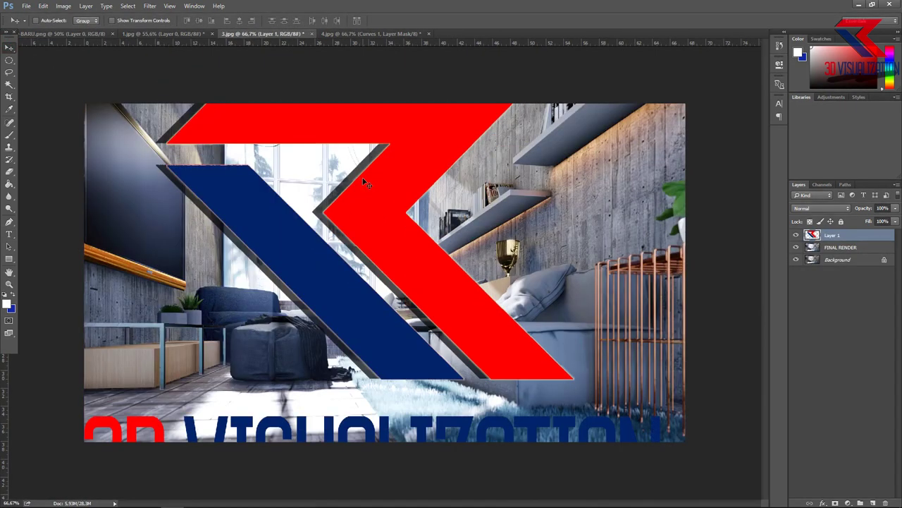
Step: Scale the logo down to 48 and place it near the ottoman
{"action": "key", "text": "ctrl+t"}
{"action": "mouse_move", "coordinate": [85, 84]}
{"action": "left_mouse_down"}
{"action": "mouse_move", "coordinate": [293, 241]}
{"action": "mouse_move", "coordinate": [331, 295]}
{"action": "left_mouse_up"}
{"action": "left_click_drag", "start_coordinate": [367, 328], "coordinate": [356, 345]}
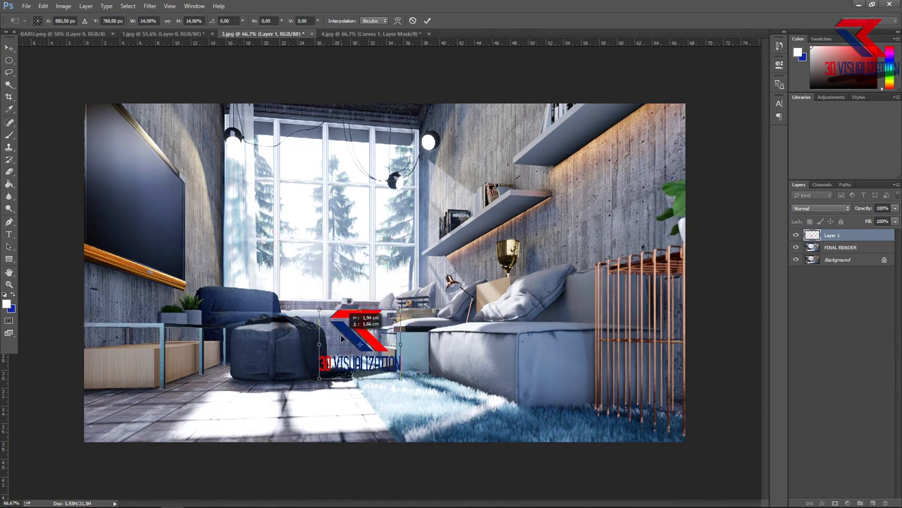
{"action": "type", "text": "7348"}
{"action": "left_click", "coordinate": [427, 20]}
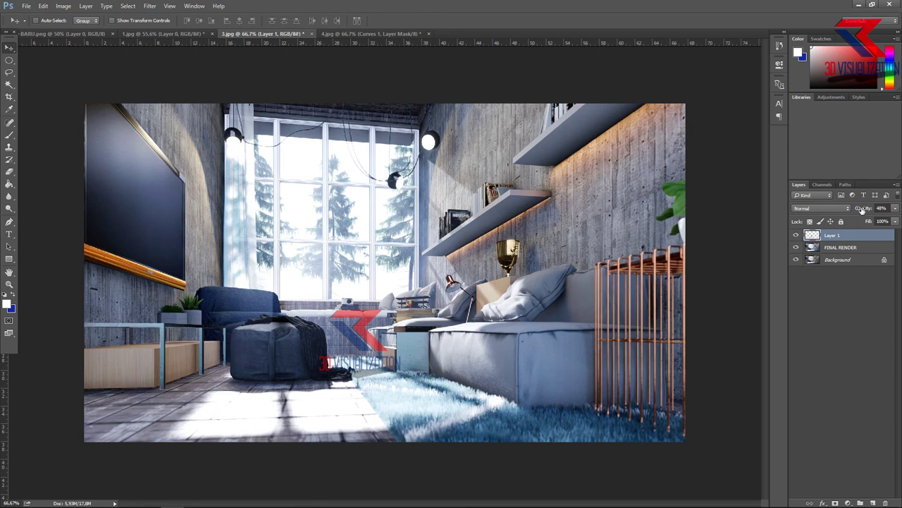
Step: Lower the logo layer's opacity to 25% and reposition it on the render
{"action": "left_click_drag", "start_coordinate": [863, 209], "coordinate": [848, 213]}
{"action": "type", "text": "25"}
{"action": "mouse_move", "coordinate": [366, 338]}
{"action": "left_mouse_down"}
{"action": "mouse_move", "coordinate": [460, 351]}
{"action": "mouse_move", "coordinate": [384, 338]}
{"action": "mouse_move", "coordinate": [395, 248]}
{"action": "mouse_move", "coordinate": [514, 194]}
{"action": "left_mouse_up"}
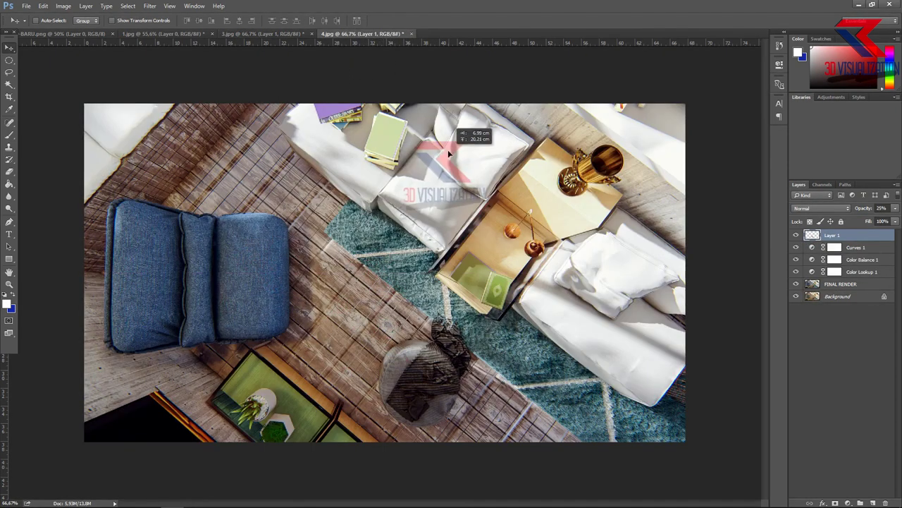
Step: Move the faded logo onto the pillows and choose PNG-24 in Save for Web
{"action": "left_click_drag", "start_coordinate": [584, 263], "coordinate": [445, 149]}
{"action": "left_click", "coordinate": [25, 5]}
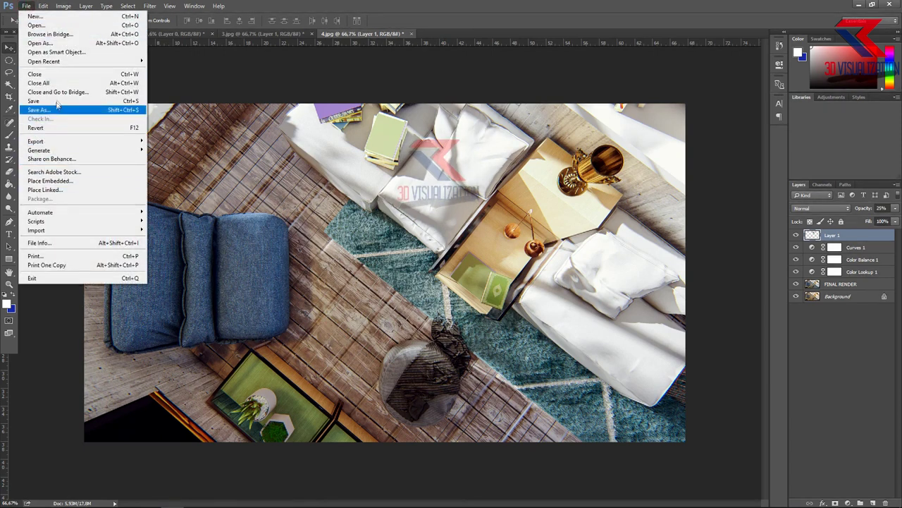
{"action": "mouse_move", "coordinate": [36, 141]}
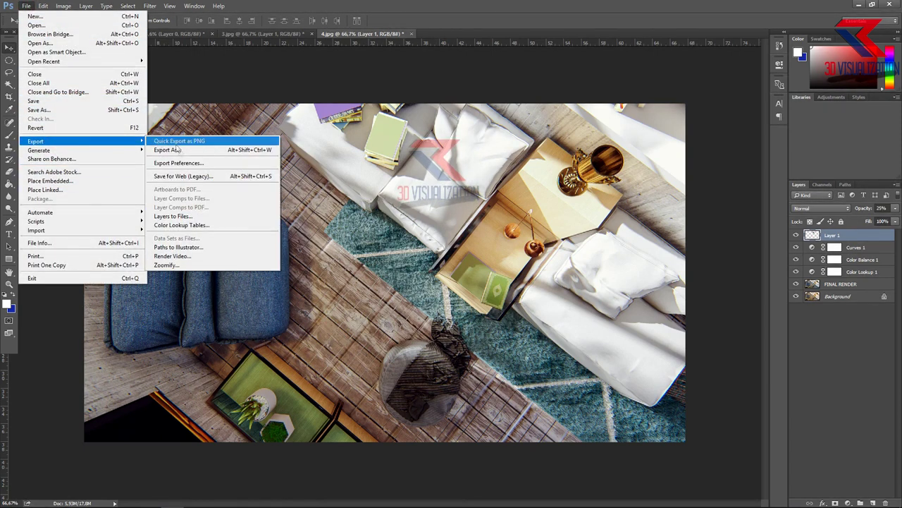
{"action": "left_click", "coordinate": [184, 176]}
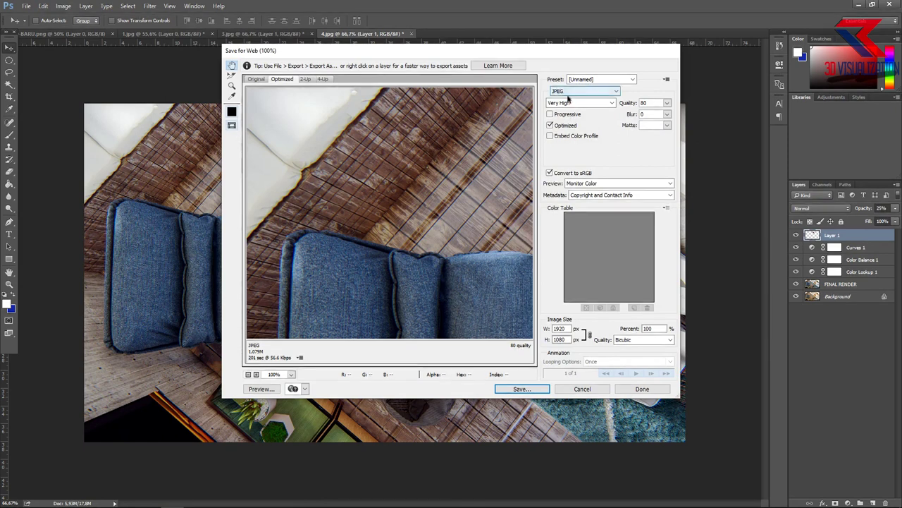
{"action": "left_click", "coordinate": [567, 91]}
{"action": "left_click", "coordinate": [566, 120]}
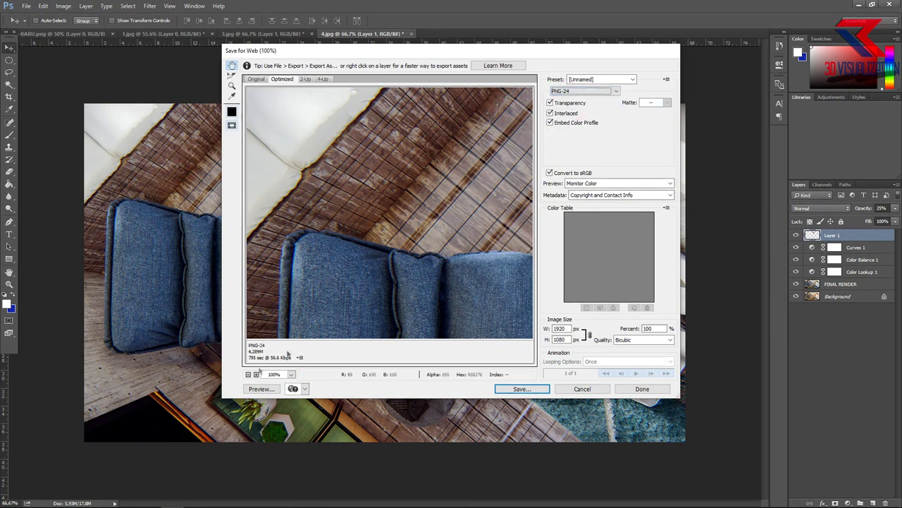
Step: Save the PNG-24 export as '4 FINAL RENDER'
{"action": "left_click", "coordinate": [520, 388]}
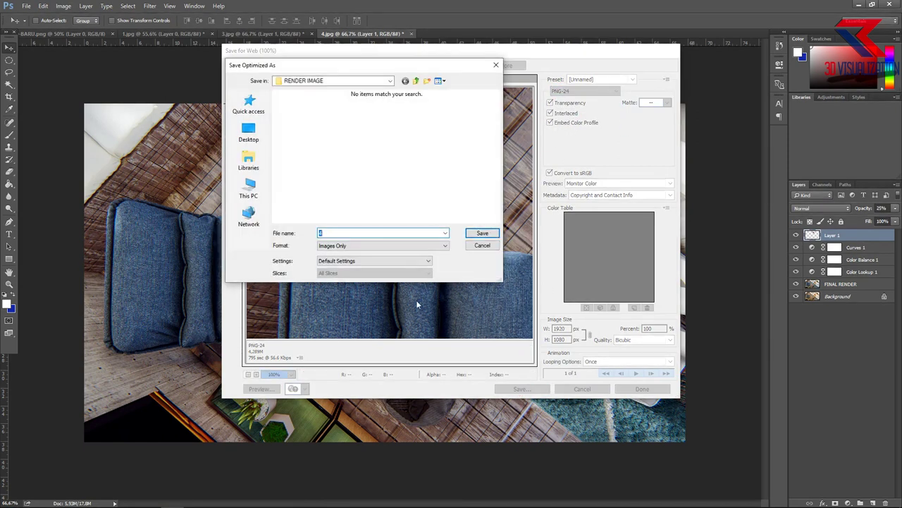
{"action": "type", "text": "4 FINAL R"}
{"action": "key", "text": "Return"}
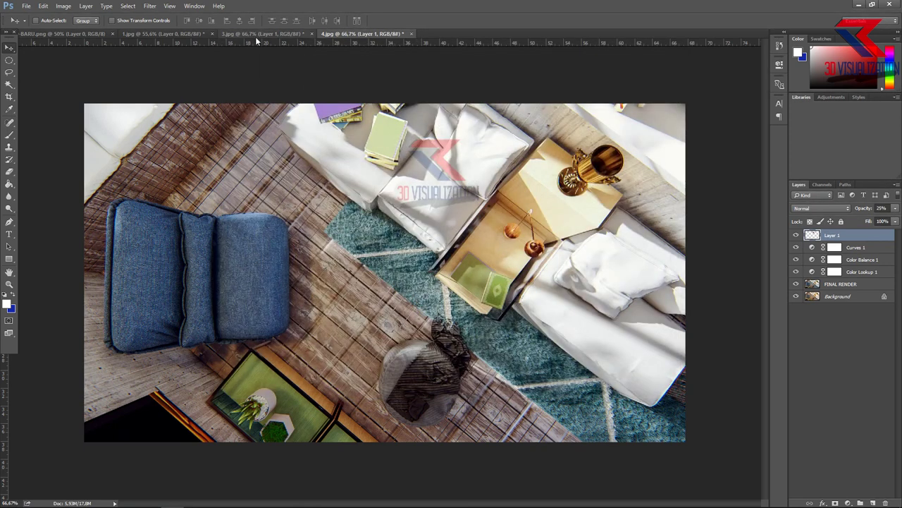
Step: Export 3.jpg via Save for Web as PNG-24 named '3 FINAL RENDER'
{"action": "left_click", "coordinate": [257, 35]}
{"action": "key", "text": "ctrl+alt+shift+s"}
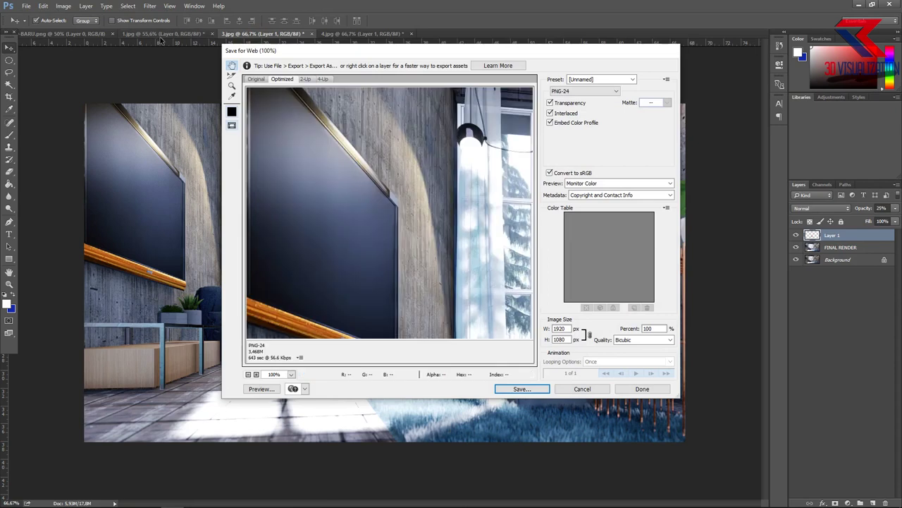
{"action": "key", "text": "Return"}
{"action": "type", "text": "3 FINAL RE"}
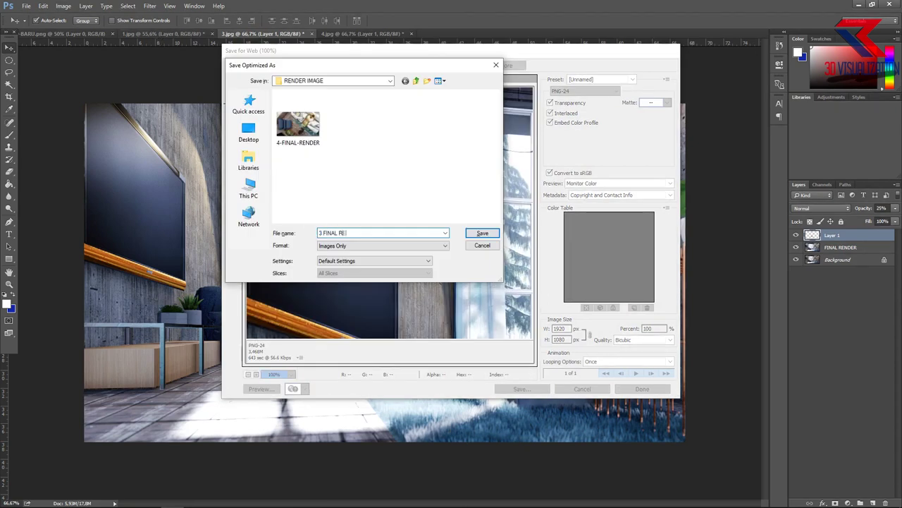
{"action": "type", "text": "NDER"}
{"action": "key", "text": "Return"}
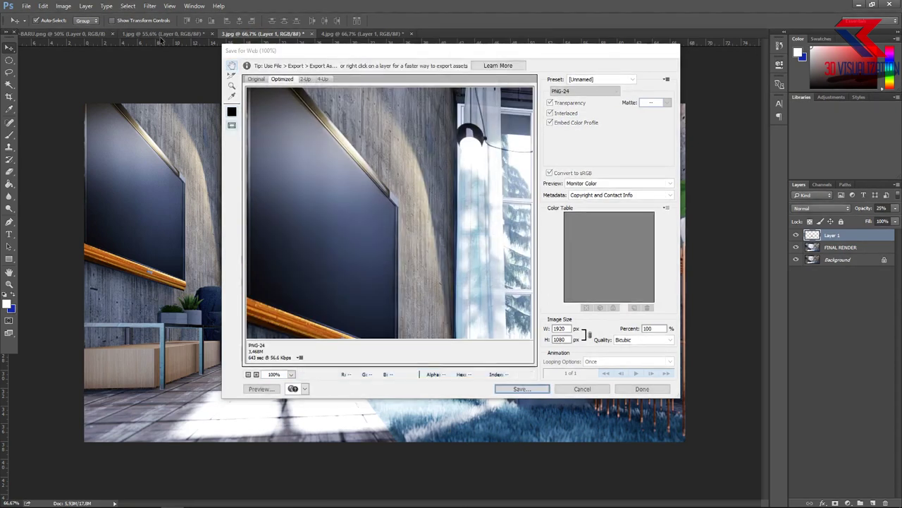
Step: Export 1.jpg via Save for Web as PNG-24 named '1 FINAL RENDER'
{"action": "left_click", "coordinate": [166, 34]}
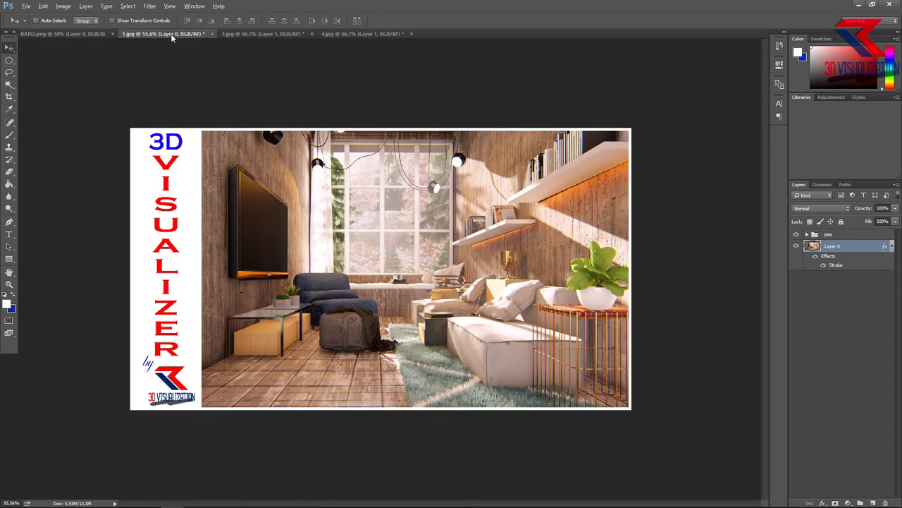
{"action": "key", "text": "ctrl+alt+shift+s"}
{"action": "key", "text": "Return"}
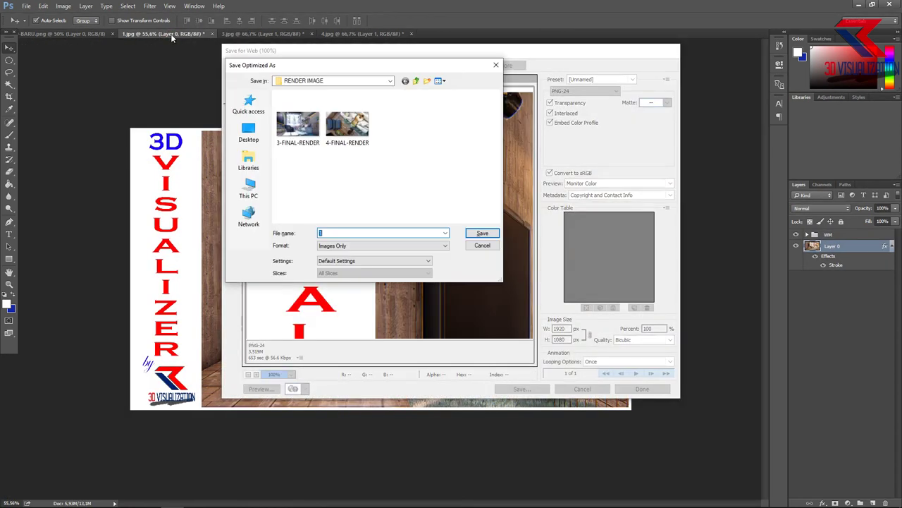
{"action": "type", "text": " FINAL RENDER"}
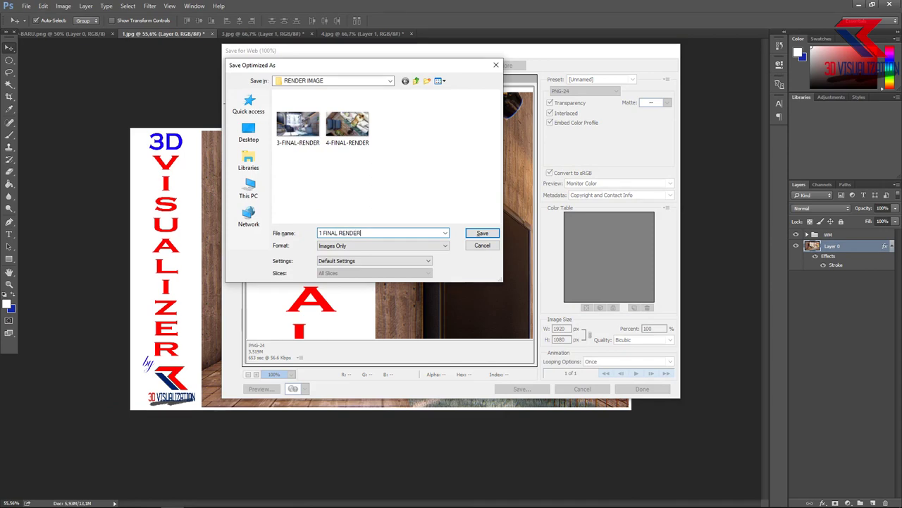
{"action": "key", "text": "Return"}
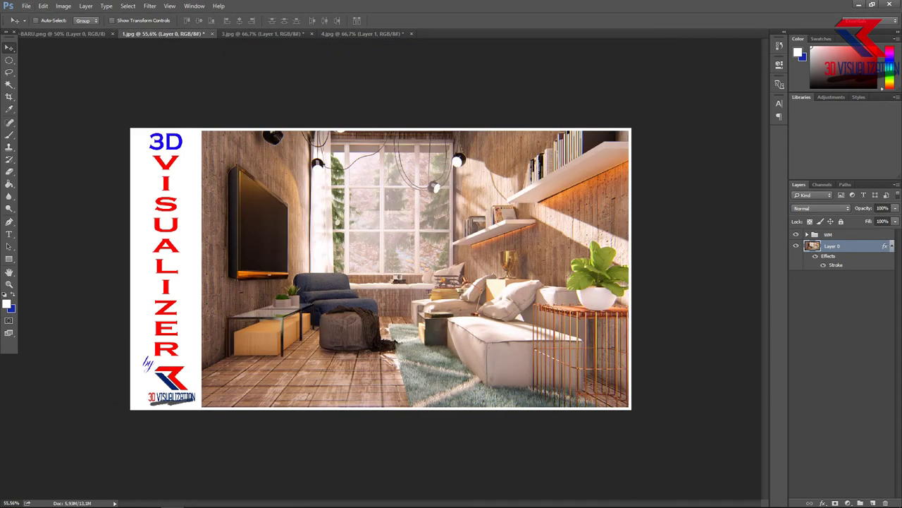